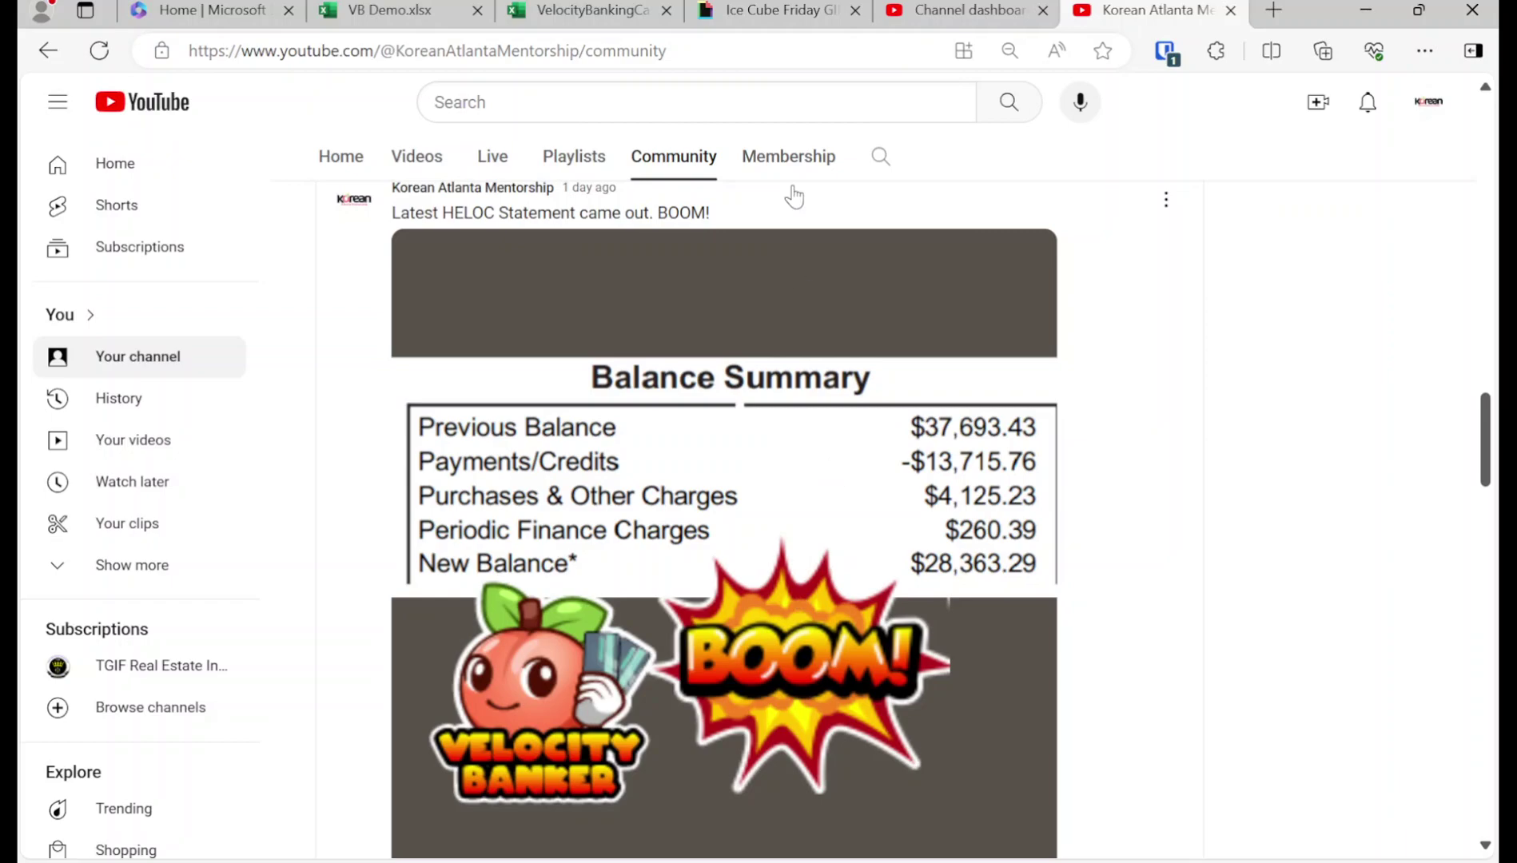
Switch to the VB Demo workbook and review its income, expenses, requirements and Student Loan row
{"action": "left_click", "coordinate": [779, 8]}
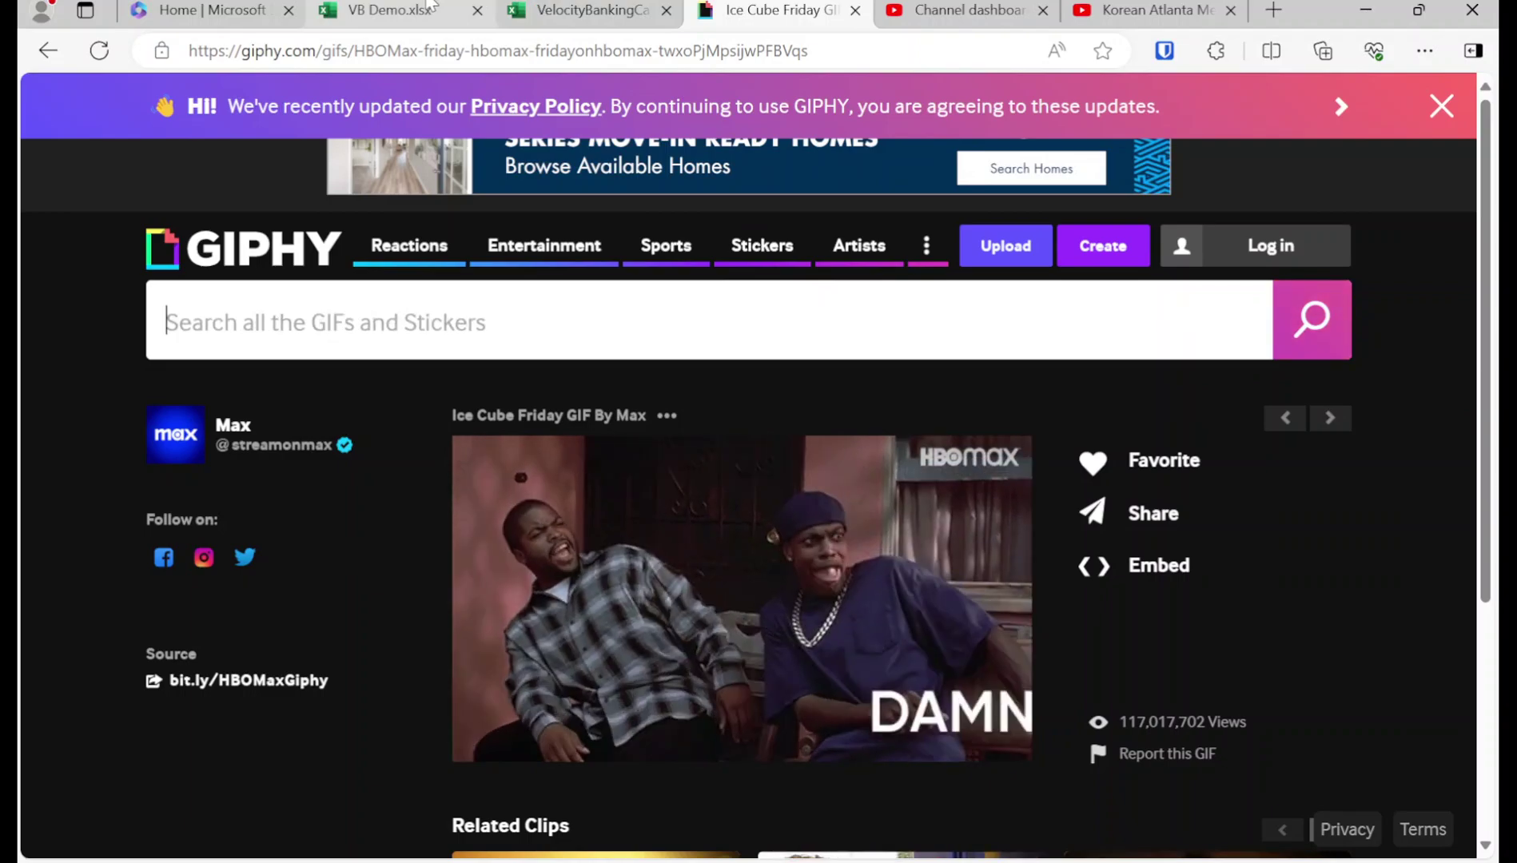
{"action": "left_click", "coordinate": [429, 7]}
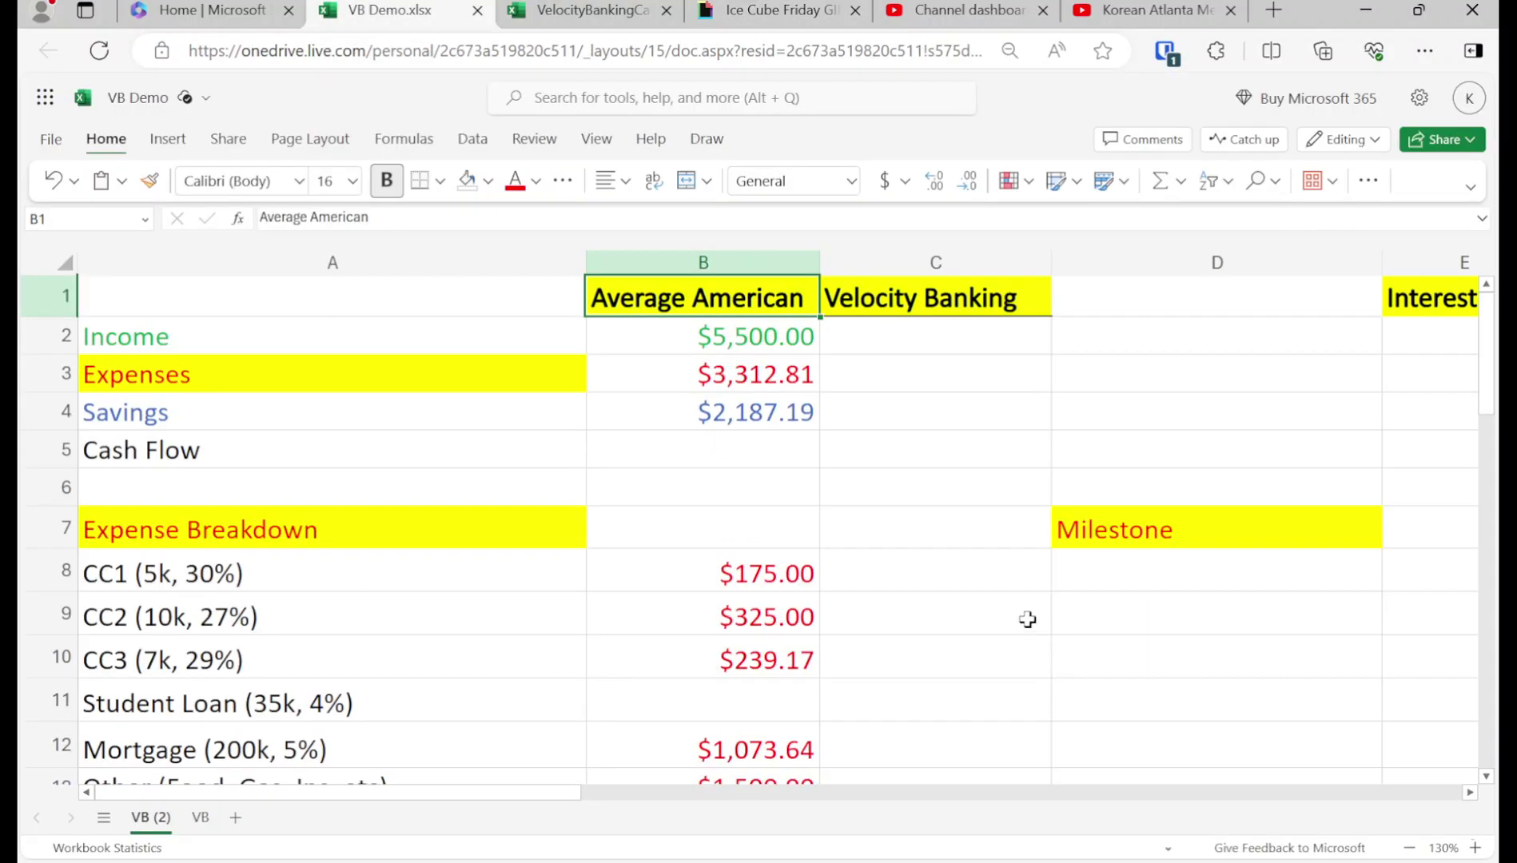
{"action": "scroll", "coordinate": [1010, 628], "scroll_direction": "down", "scroll_amount": 3}
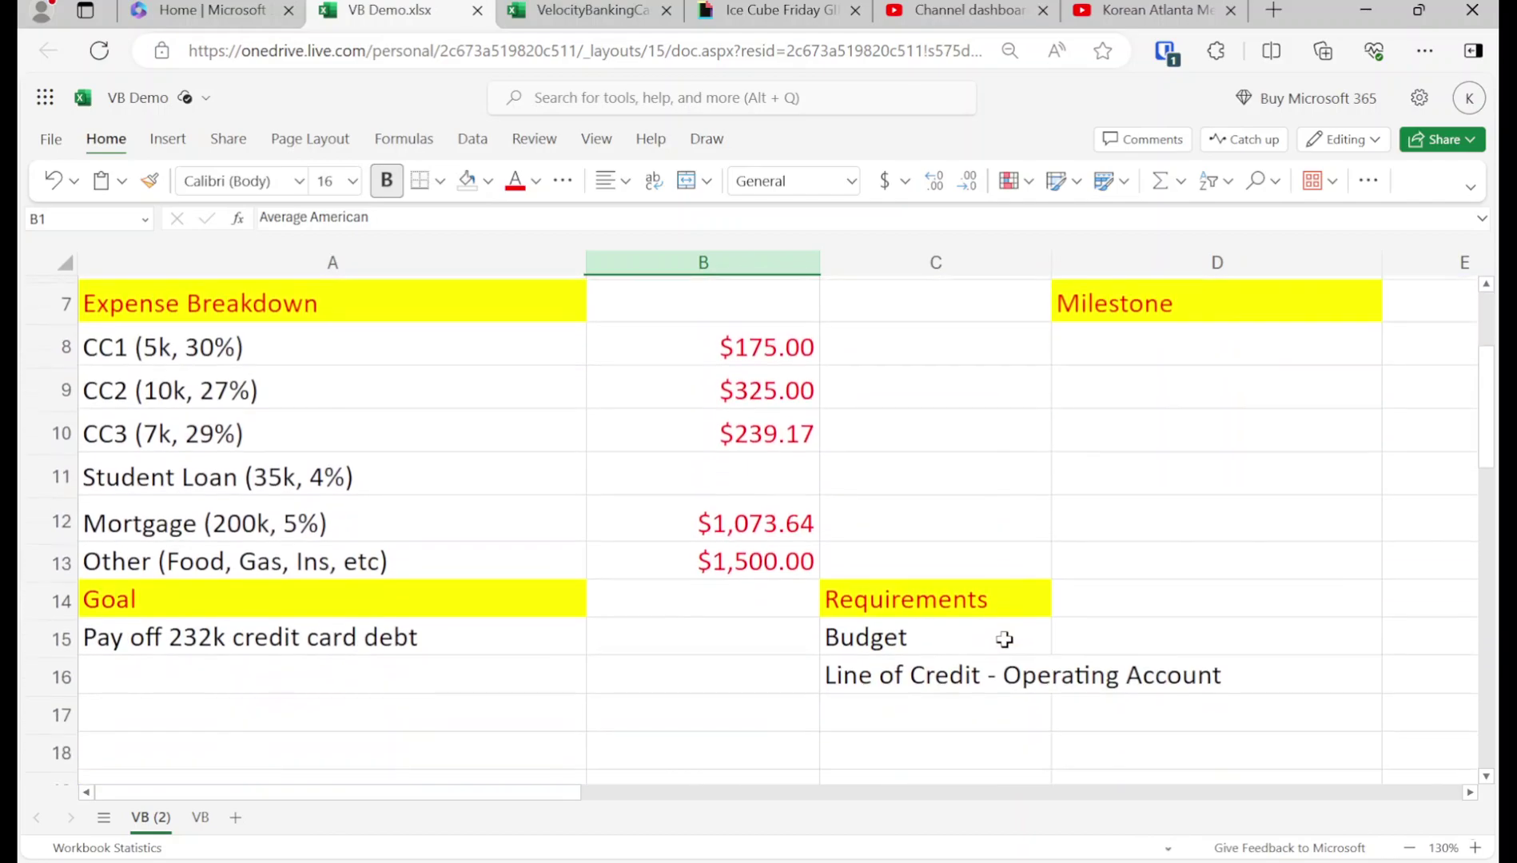
{"action": "left_click", "coordinate": [900, 655]}
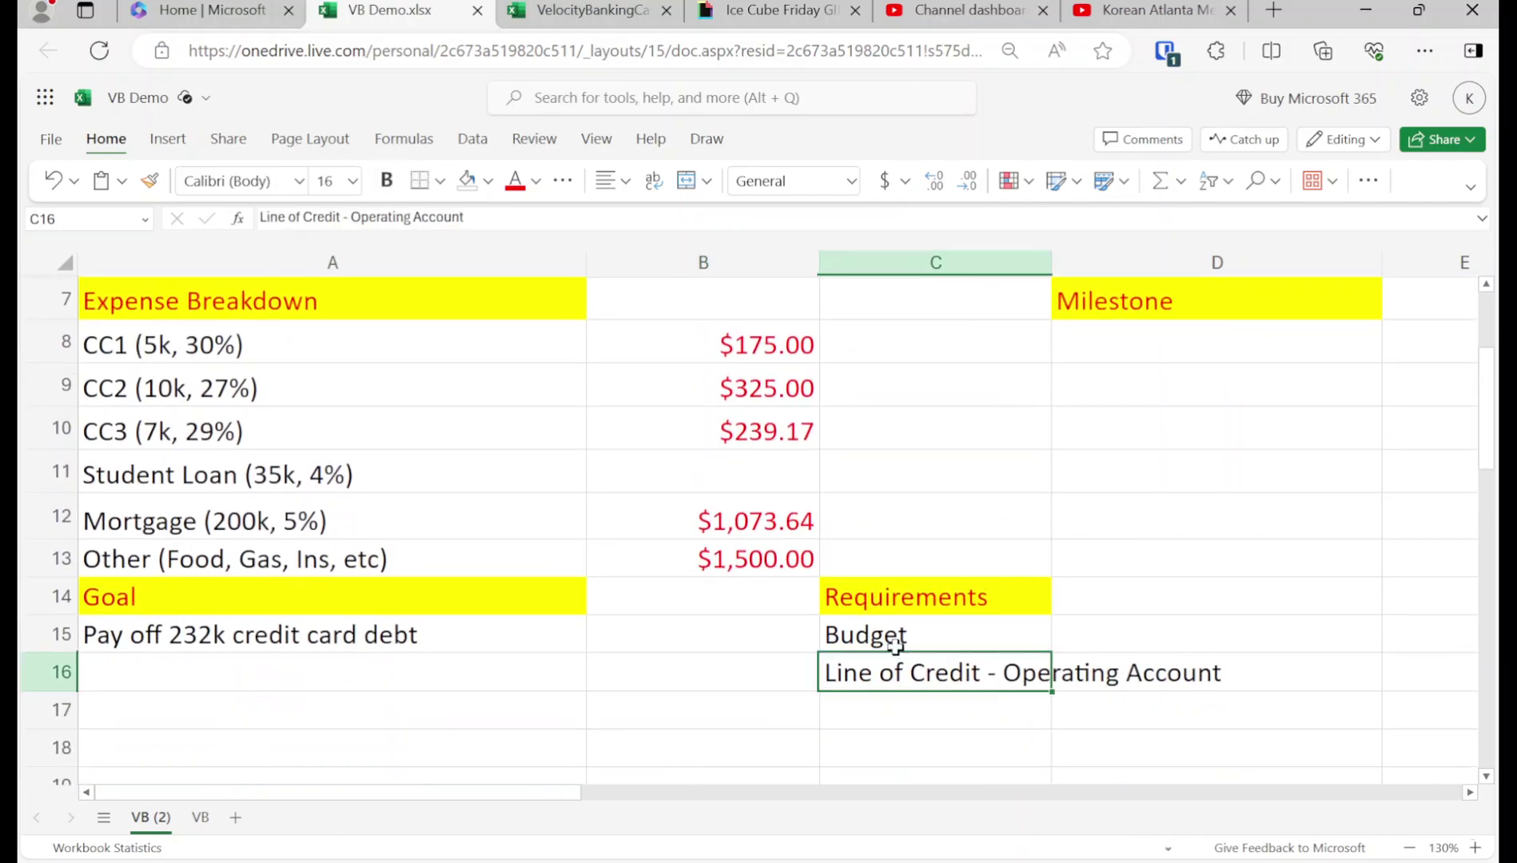
{"action": "scroll", "coordinate": [296, 552], "scroll_direction": "up", "scroll_amount": 3}
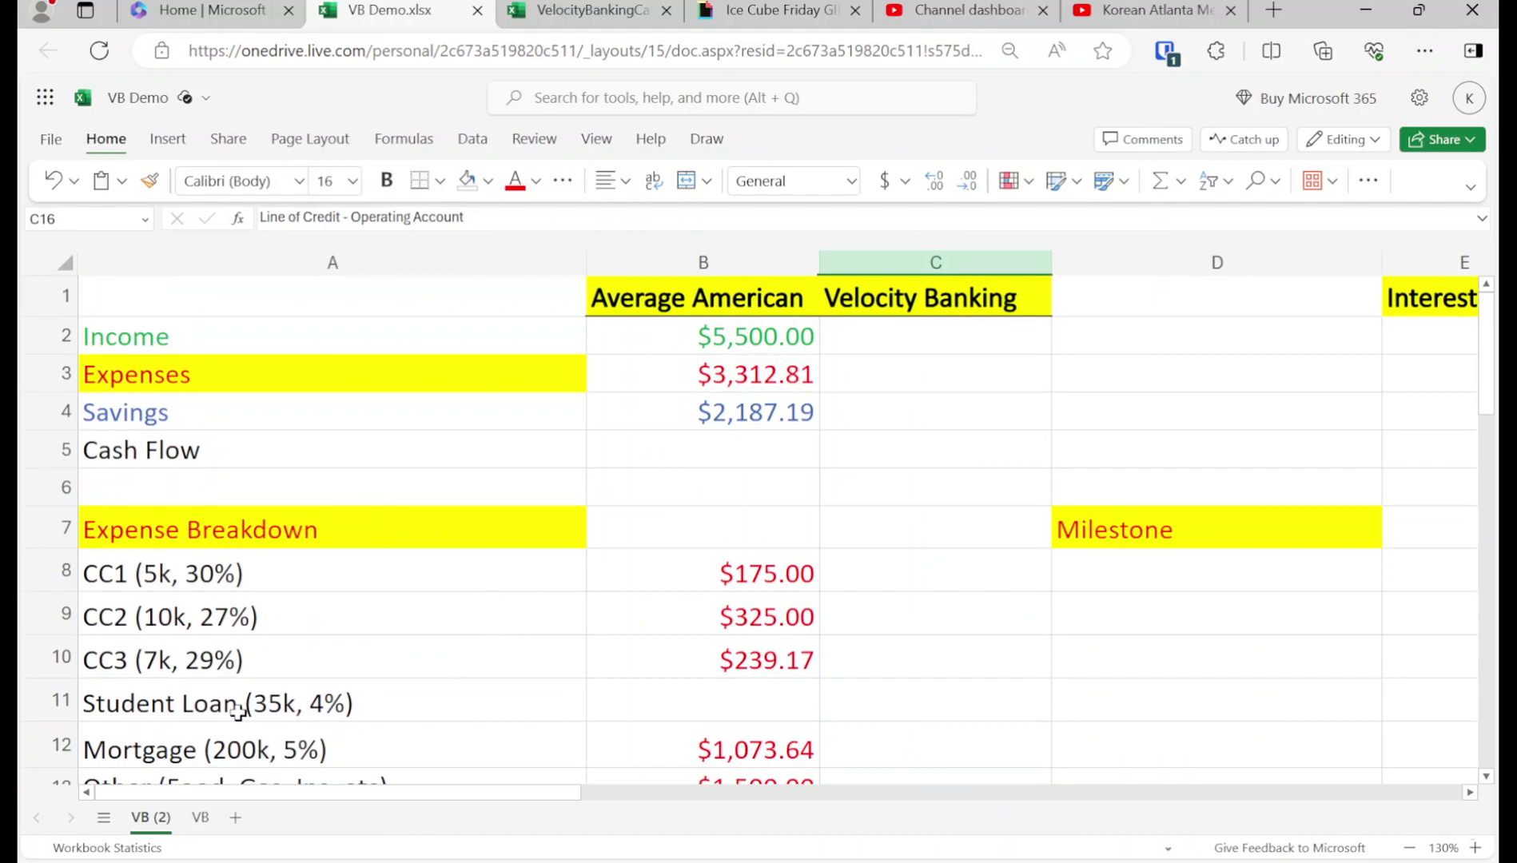
{"action": "left_click", "coordinate": [242, 701]}
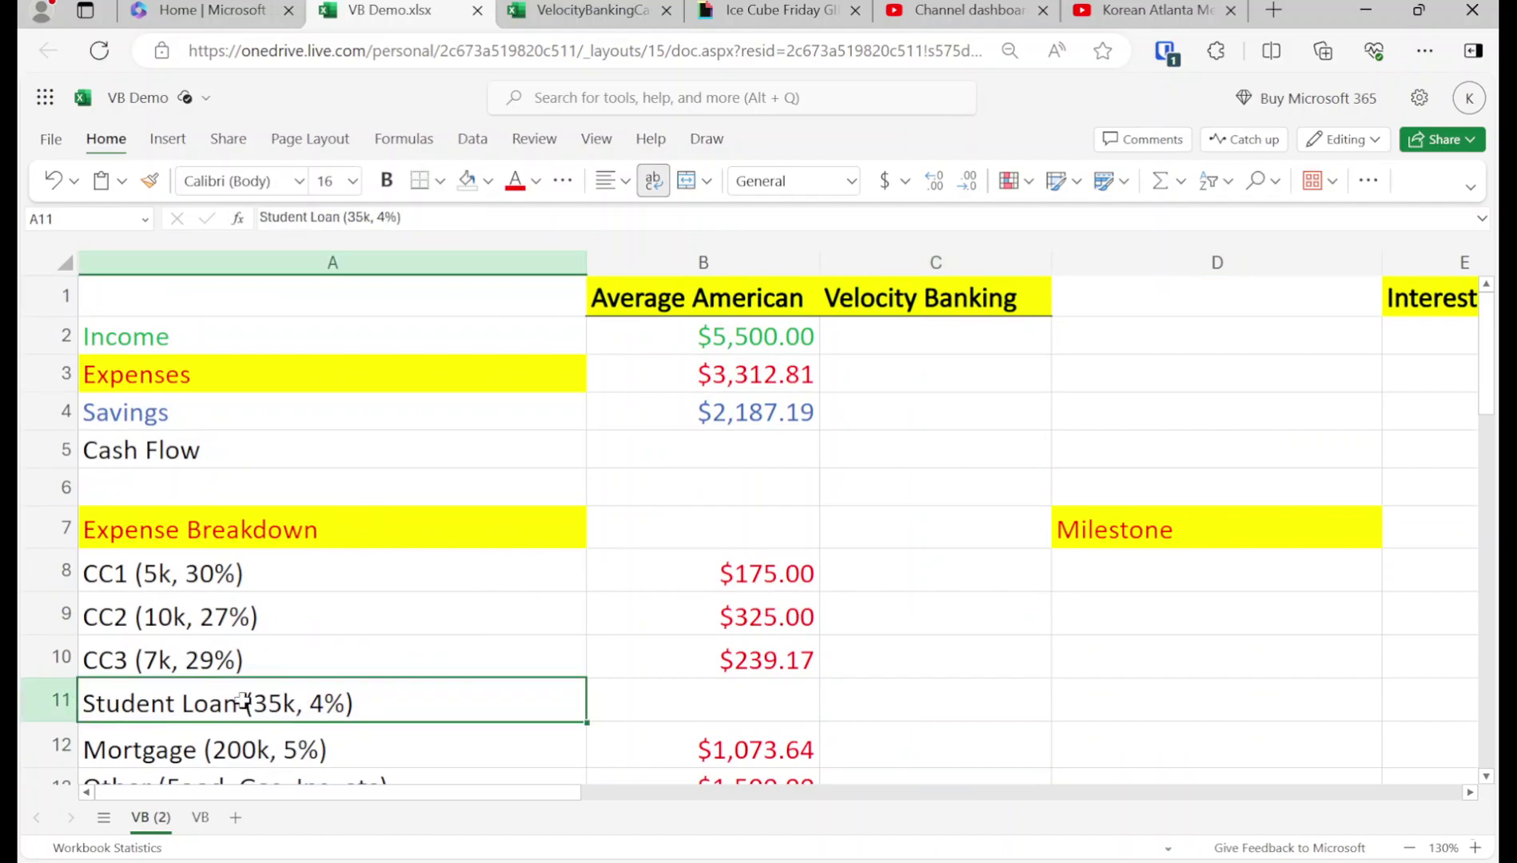
{"action": "left_click", "coordinate": [436, 341]}
{"action": "left_click", "coordinate": [428, 382]}
{"action": "scroll", "coordinate": [462, 499], "scroll_direction": "down", "scroll_amount": 1}
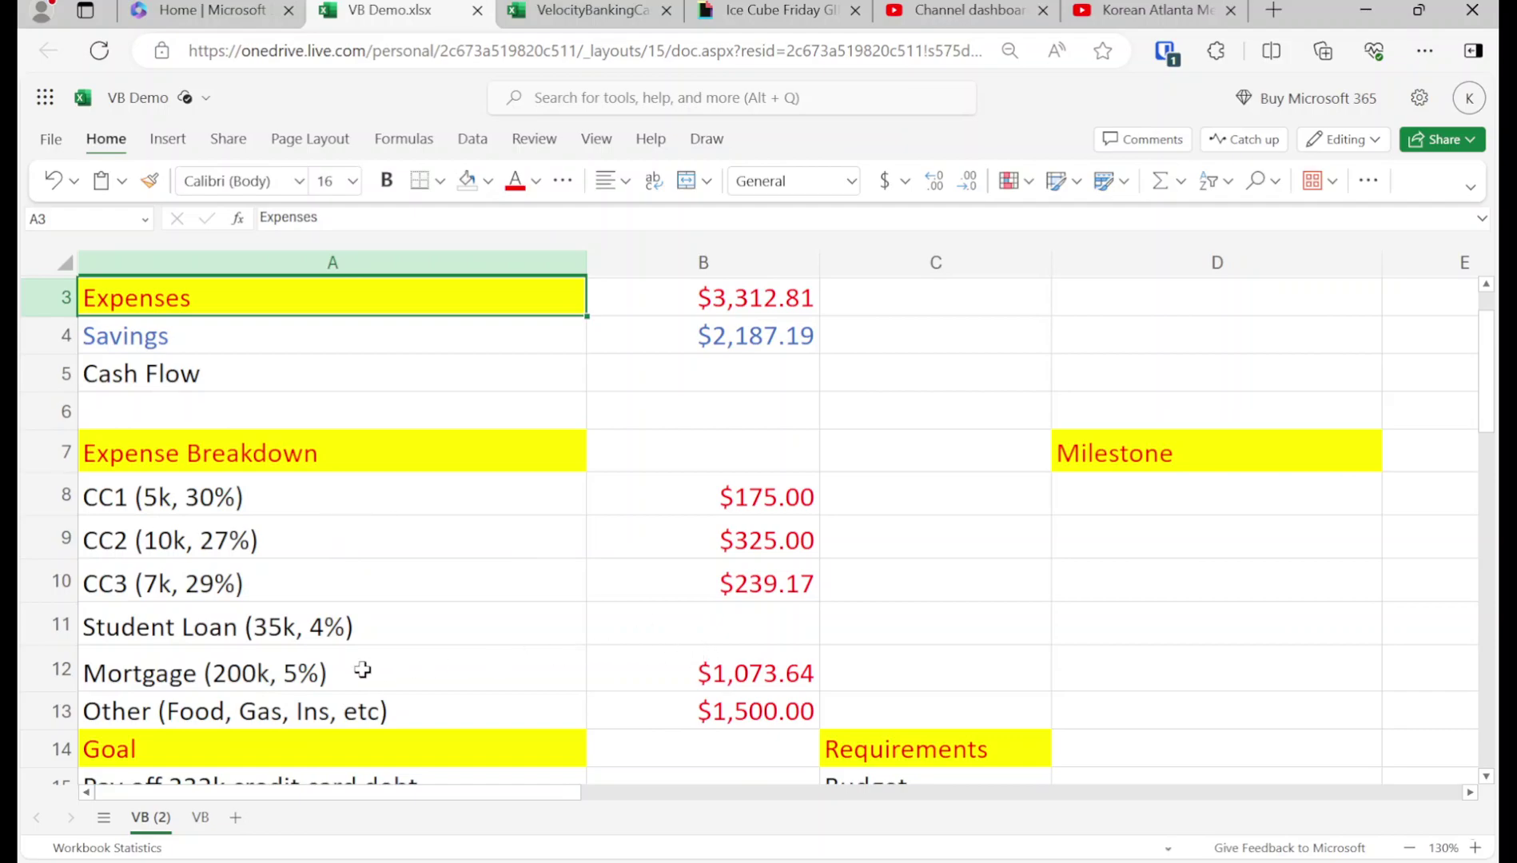
{"action": "left_click", "coordinate": [216, 628]}
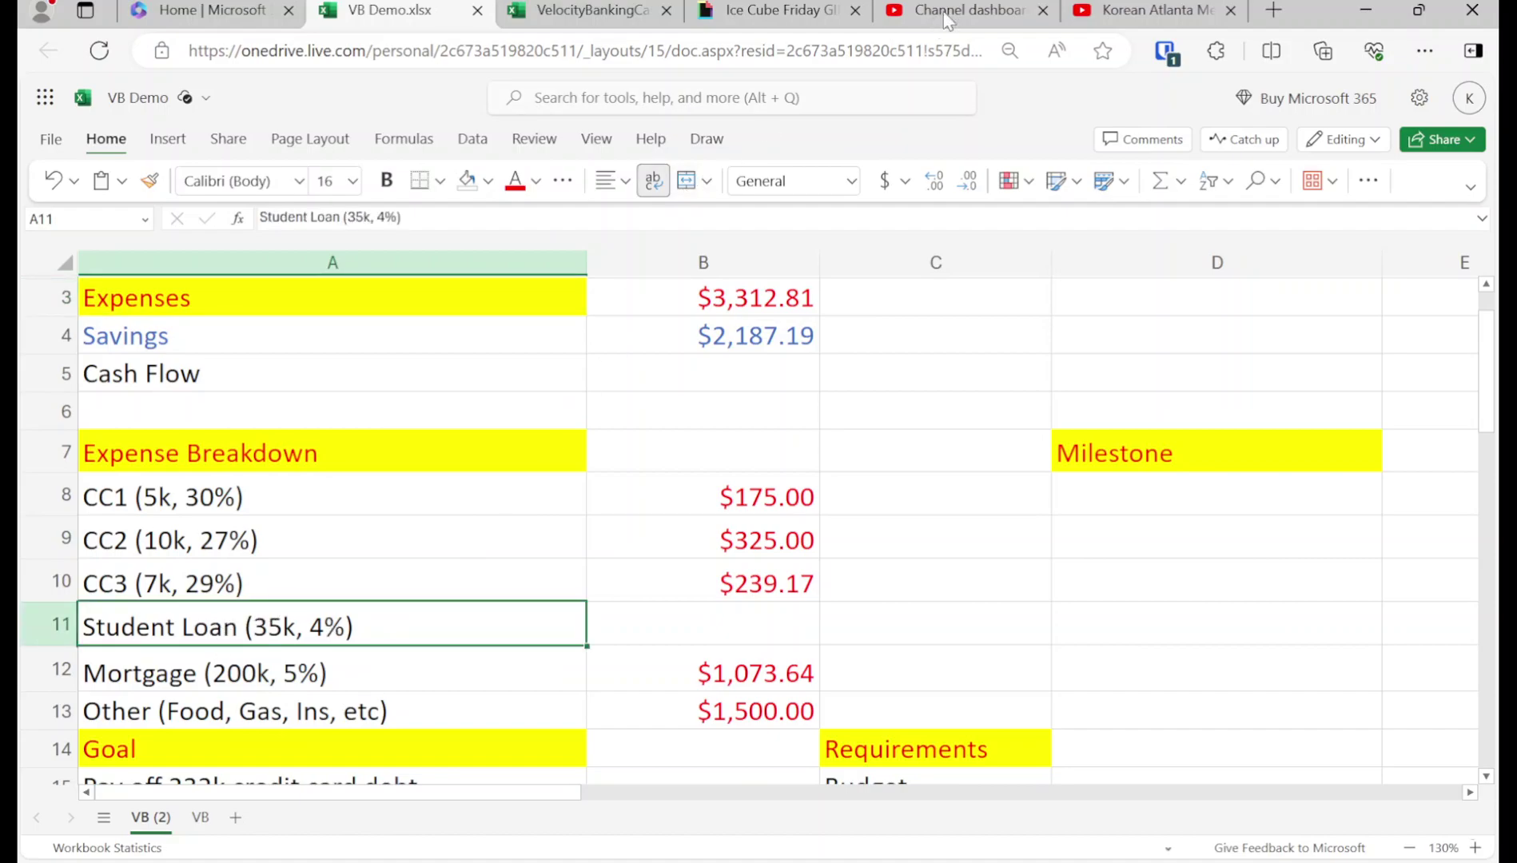
Search the web for "calculator.net loan amortization" and open Calculator.net's Amortization Calculator
{"action": "left_click", "coordinate": [990, 10]}
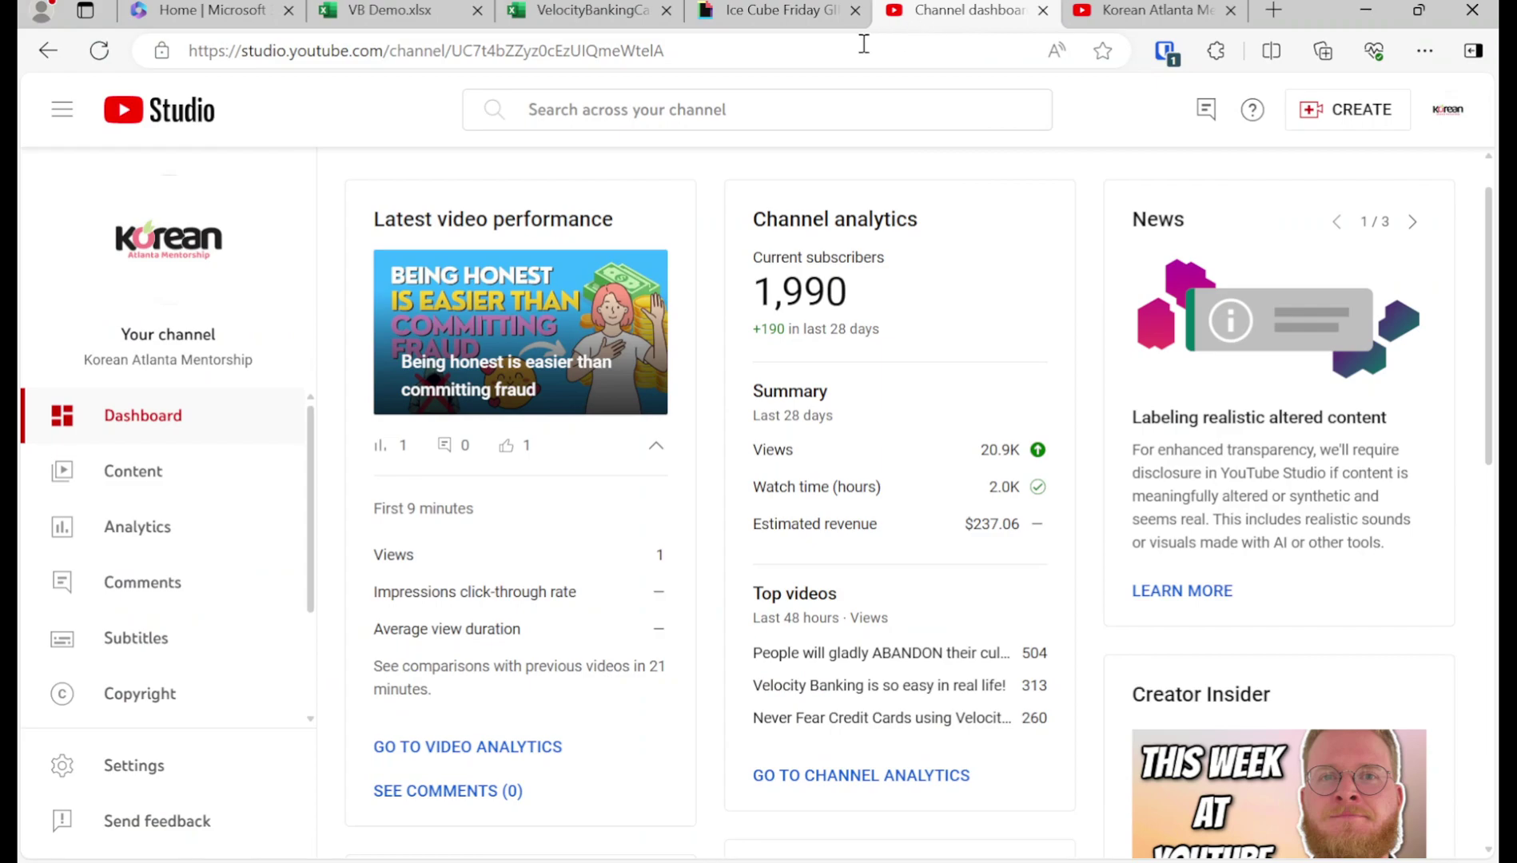
{"action": "left_click", "coordinate": [839, 57]}
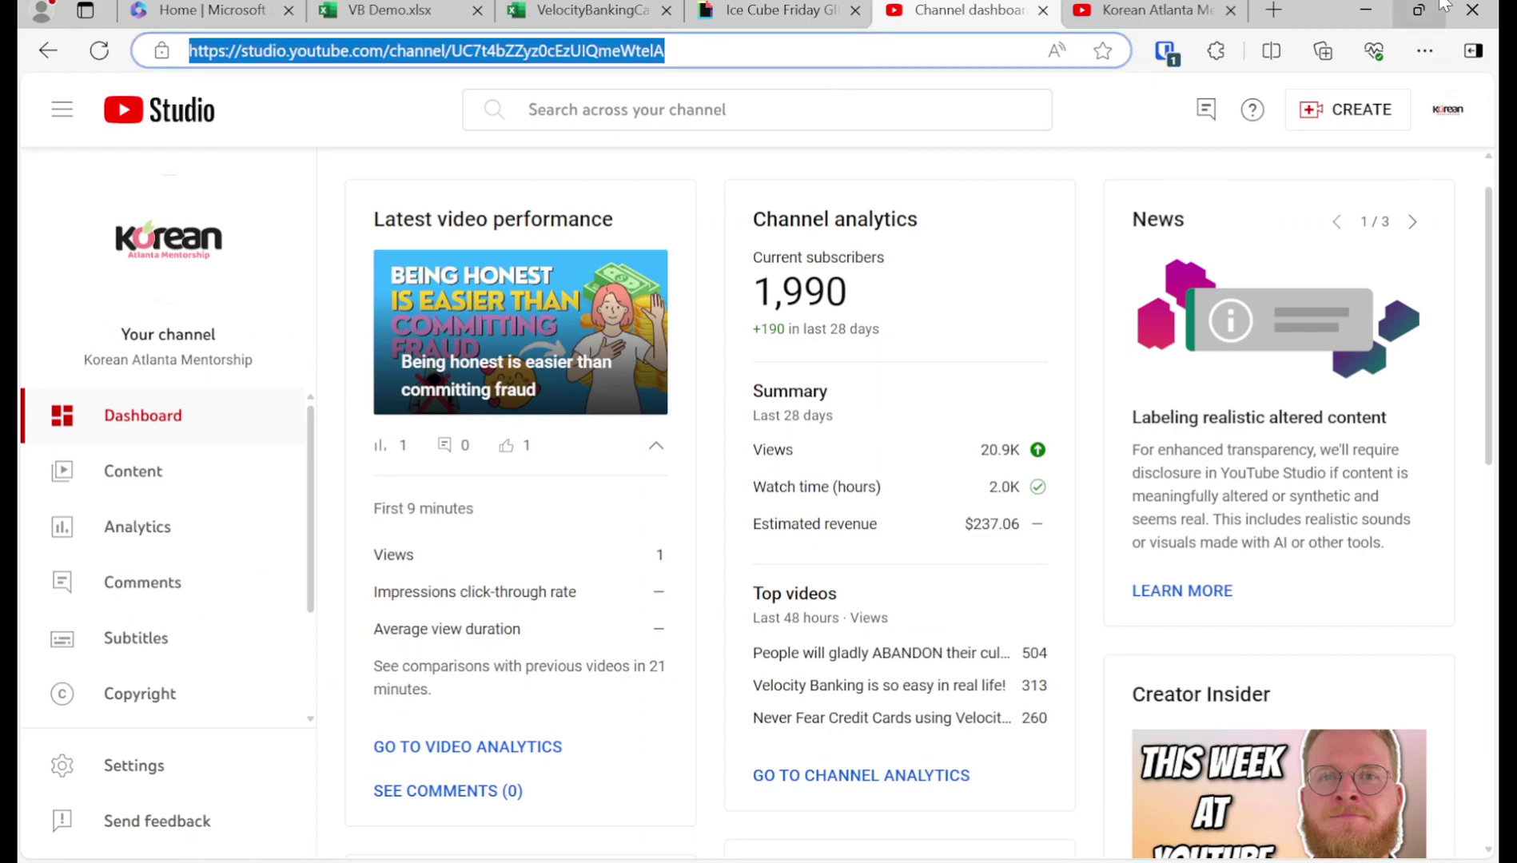
{"action": "type", "text": "dc"}
{"action": "key", "text": "BackSpace"}
{"action": "key", "text": "BackSpace"}
{"action": "type", "text": "c"}
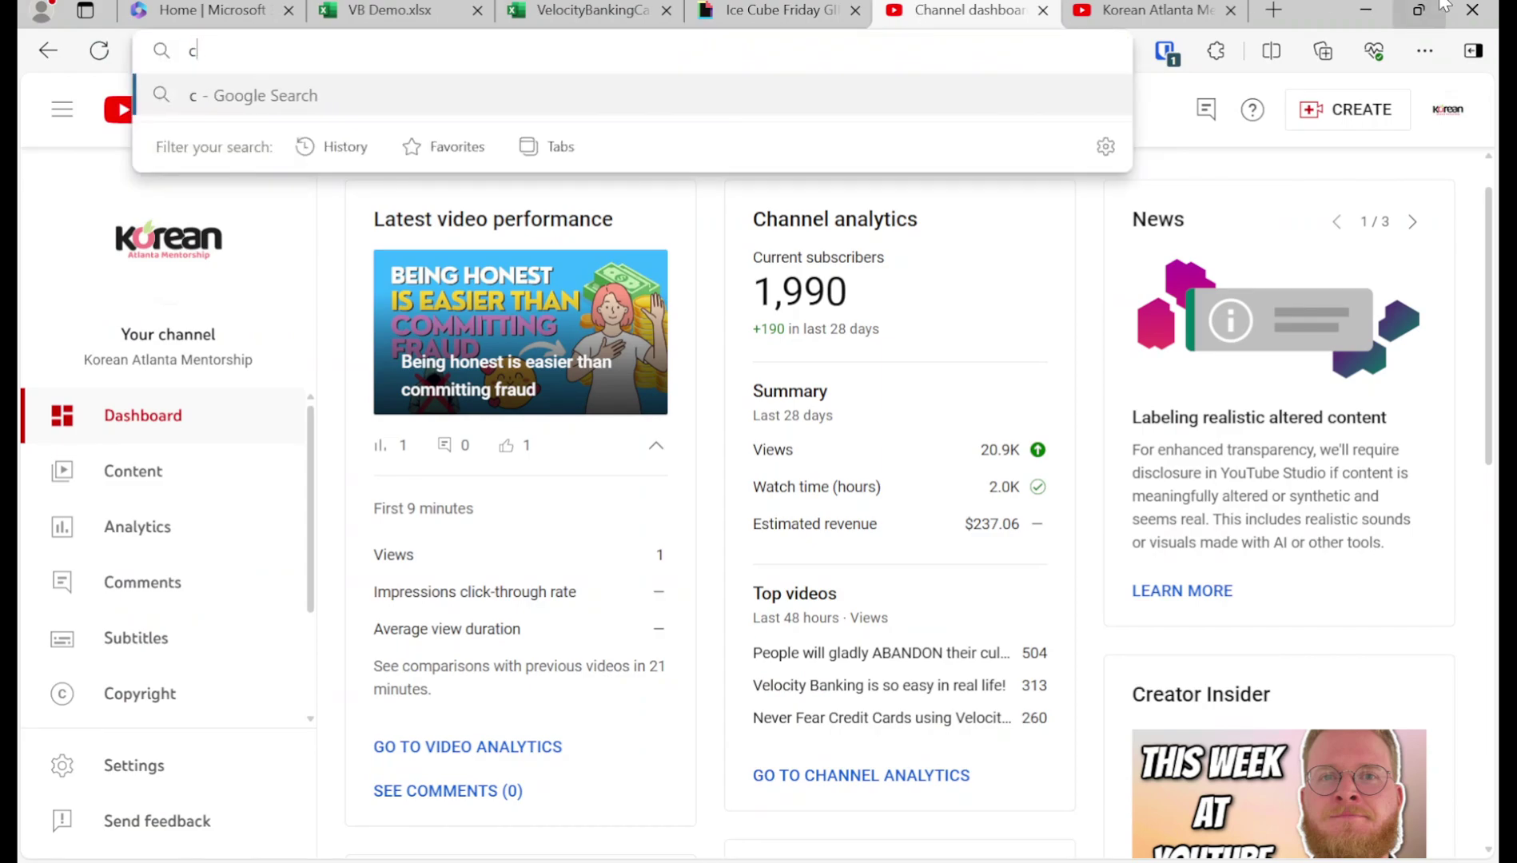
{"action": "type", "text": "alculator.net loam"}
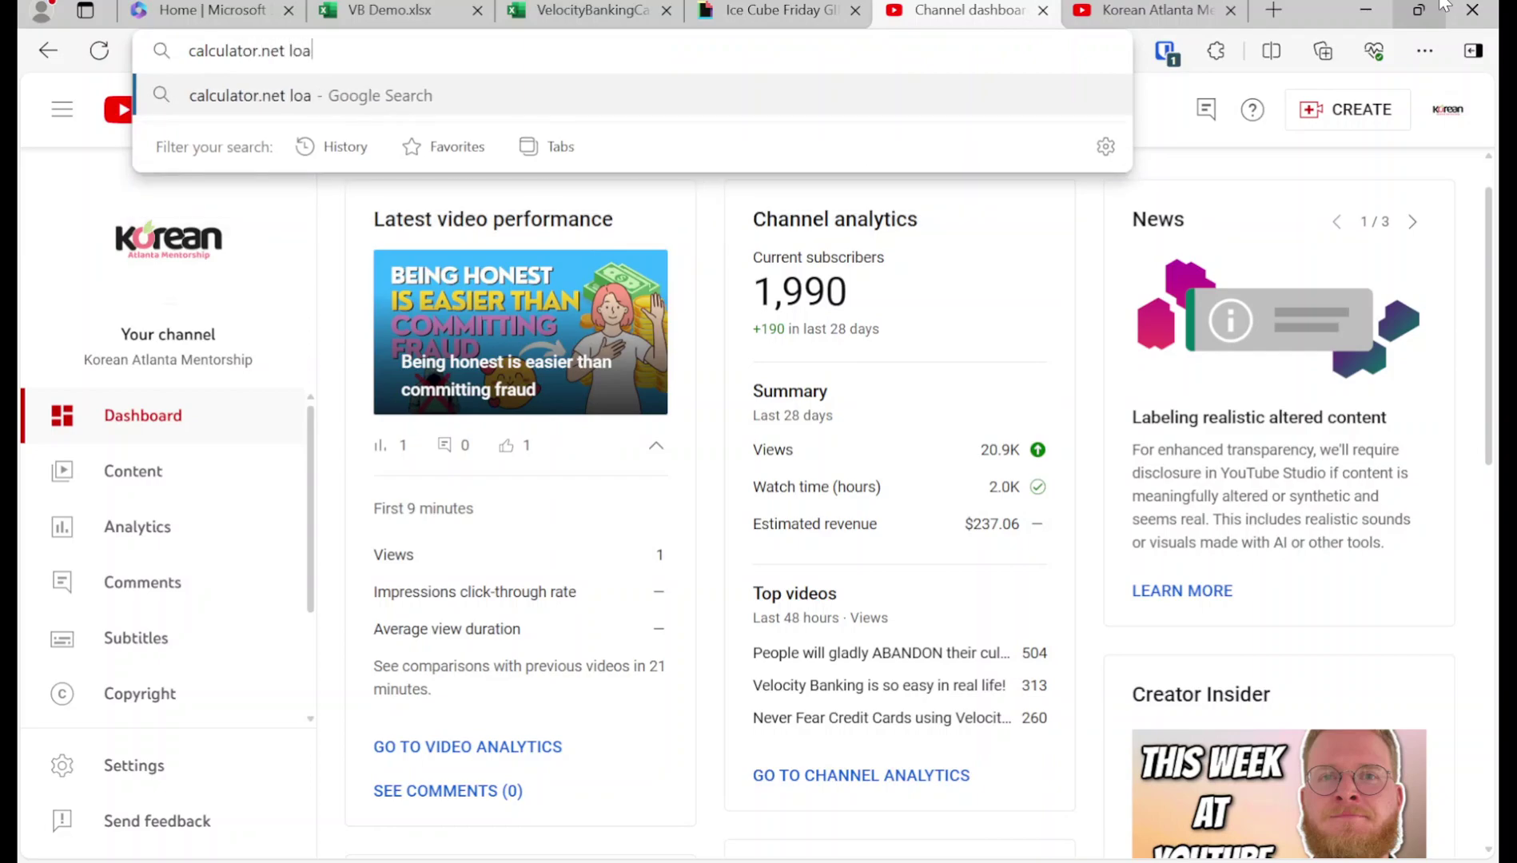
{"action": "key", "text": "BackSpace"}
{"action": "key", "text": "BackSpace"}
{"action": "type", "text": "n amortization"}
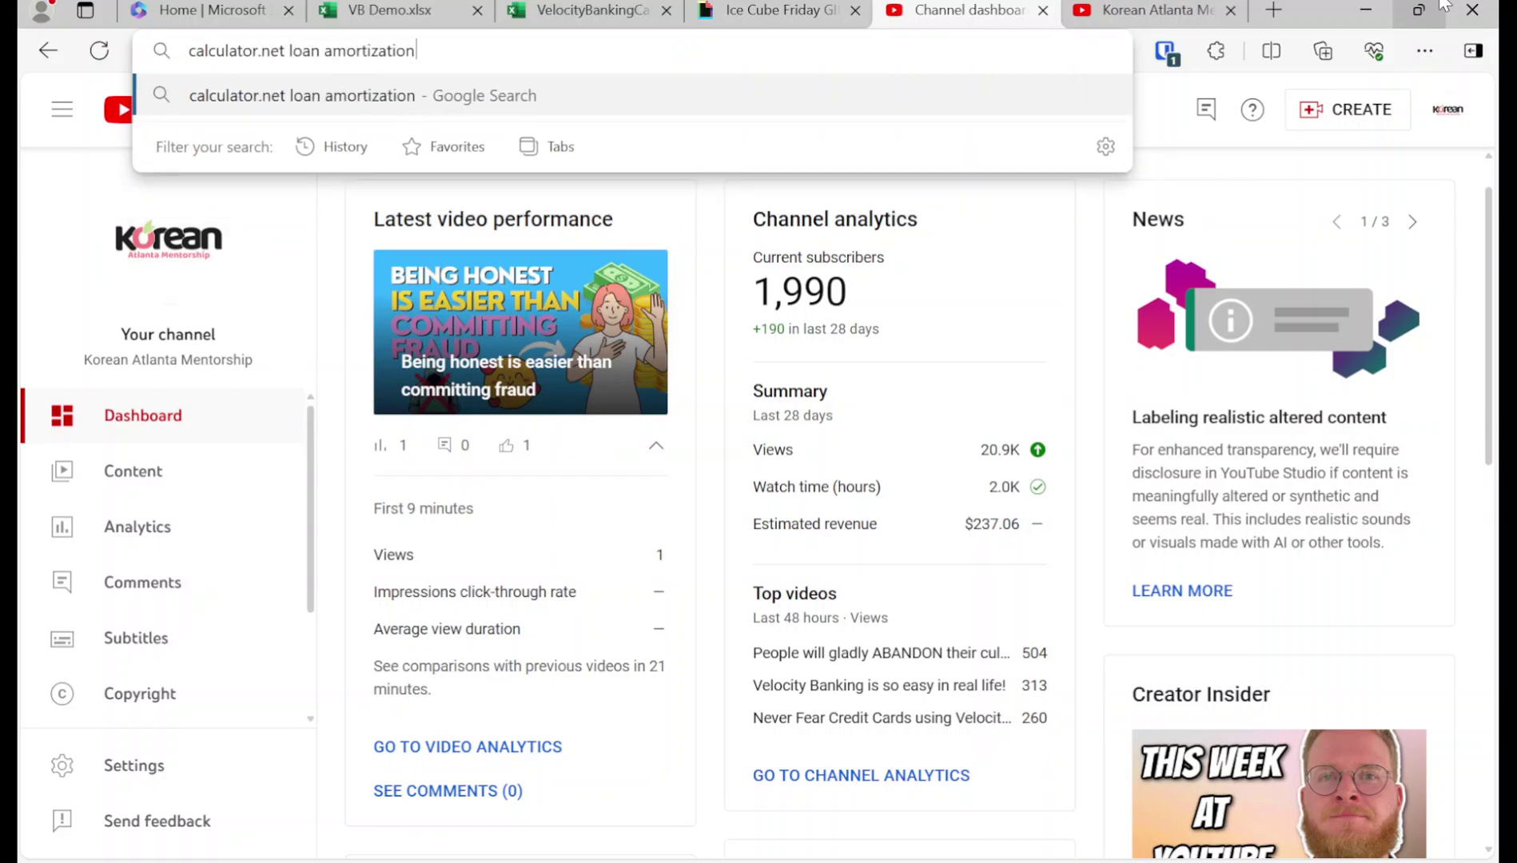
{"action": "key", "text": "Return"}
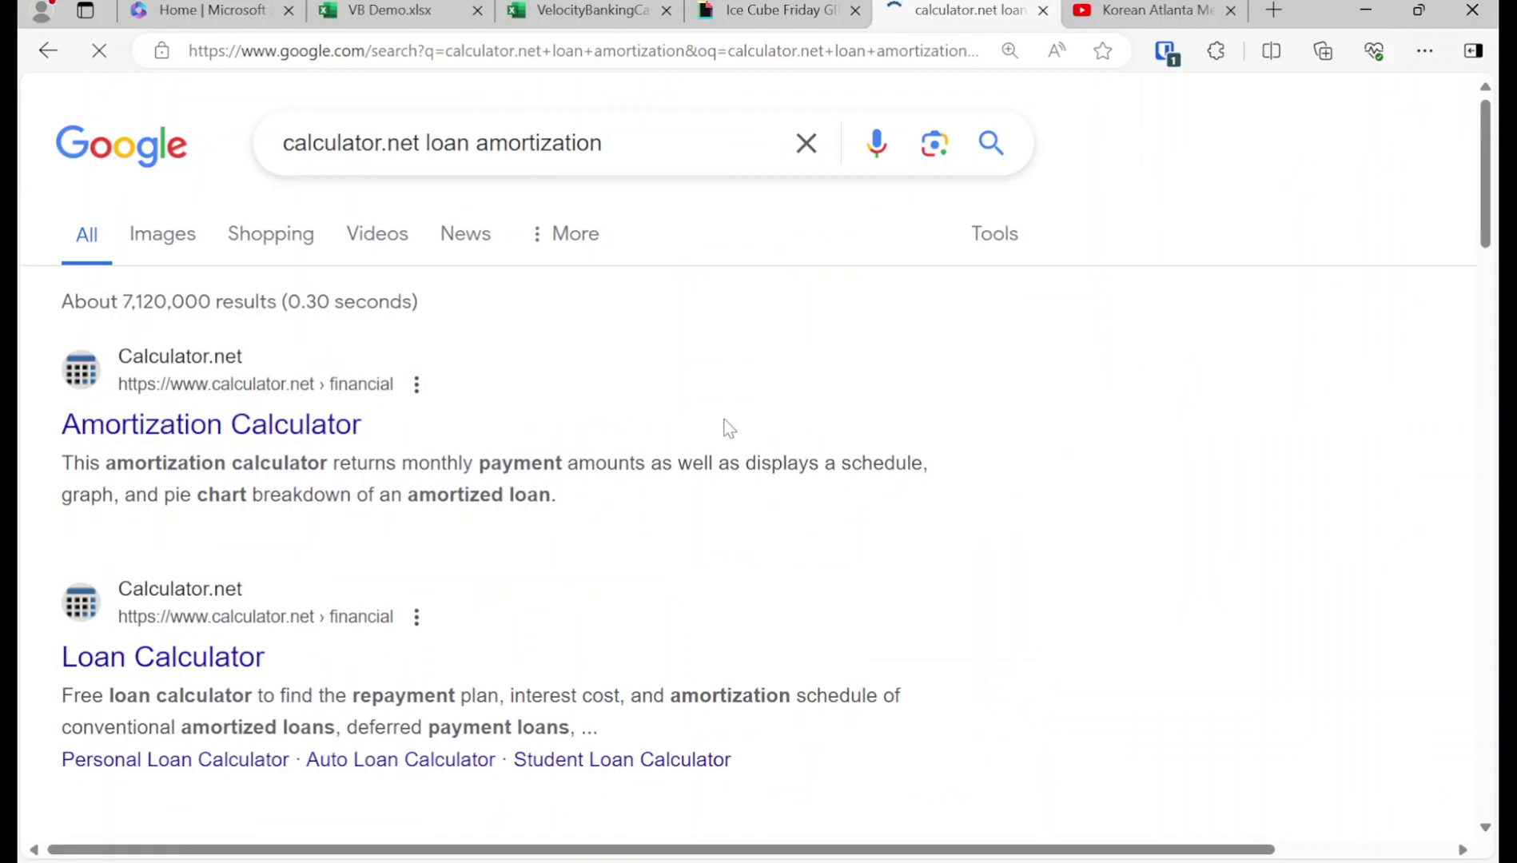
{"action": "left_click", "coordinate": [324, 432]}
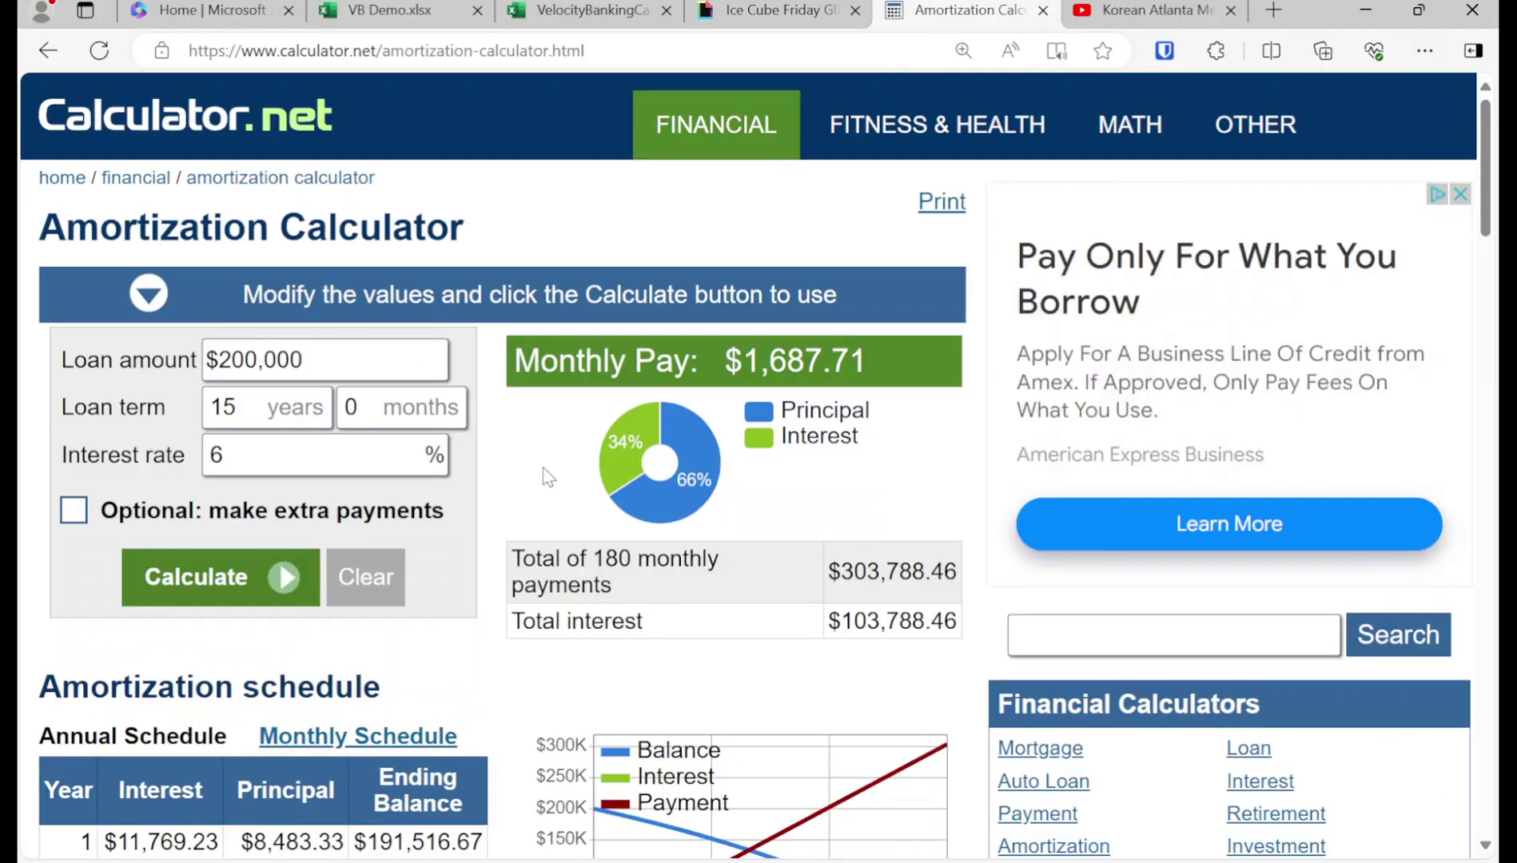
Calculate the amortization of a $35,000 loan over 10 years at 4% interest
{"action": "left_click", "coordinate": [412, 11]}
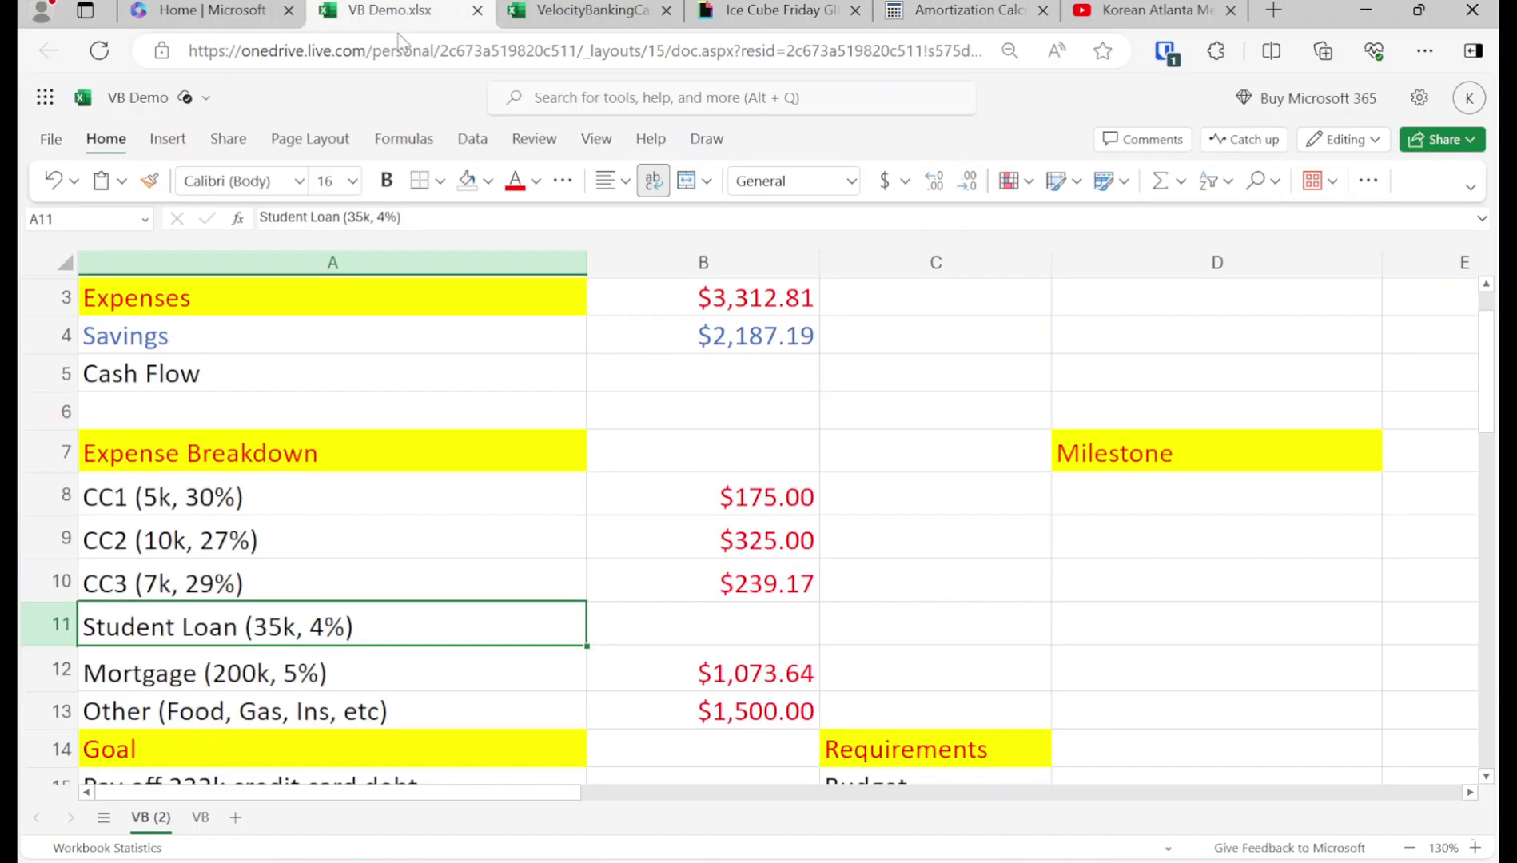
{"action": "left_click", "coordinate": [1188, 7]}
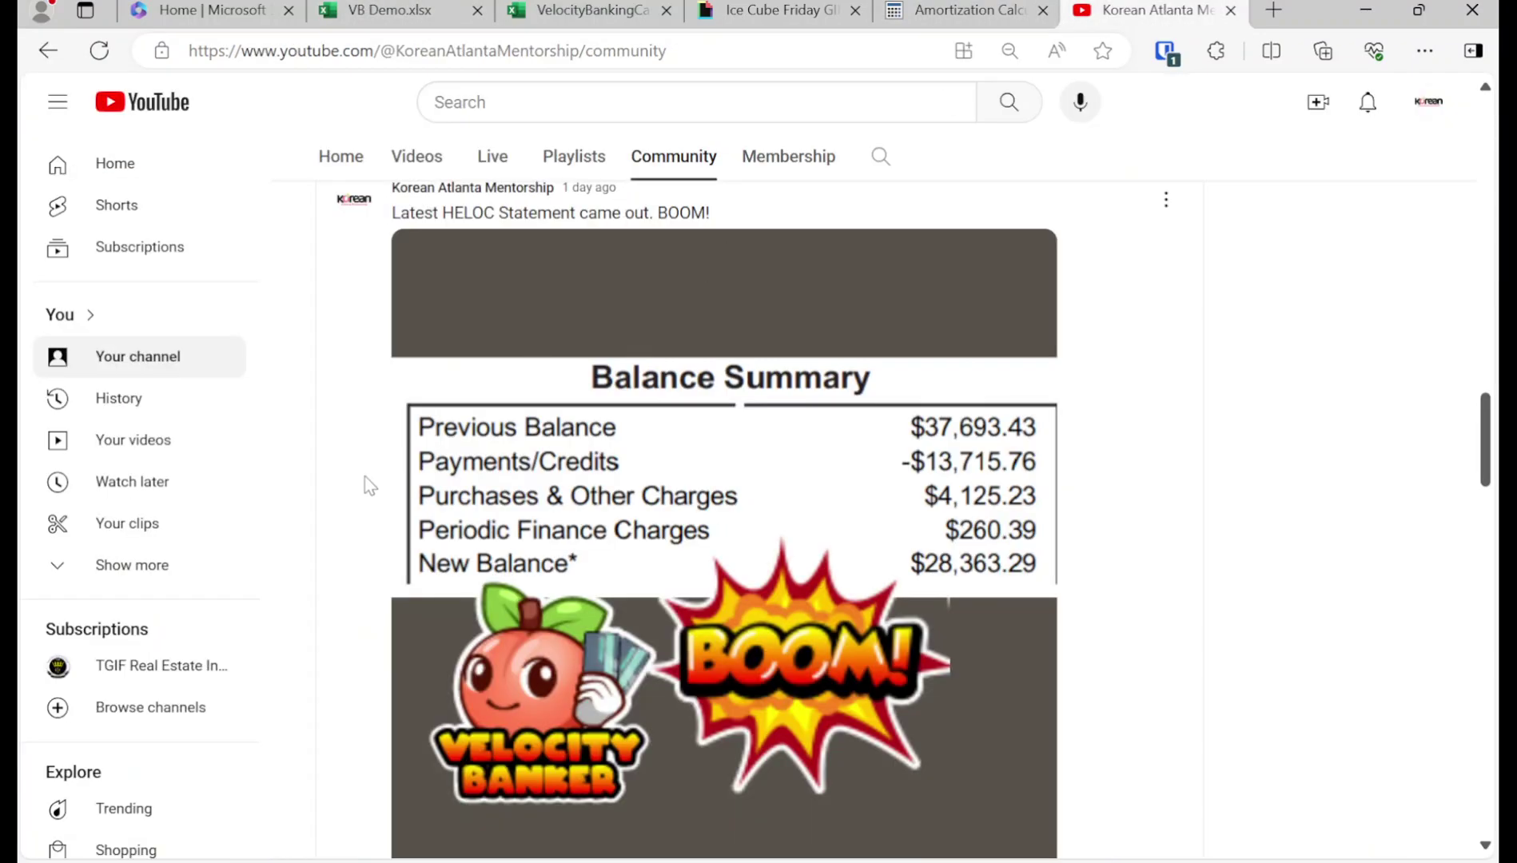
{"action": "left_click", "coordinate": [951, 12]}
{"action": "triple_click", "coordinate": [320, 360]}
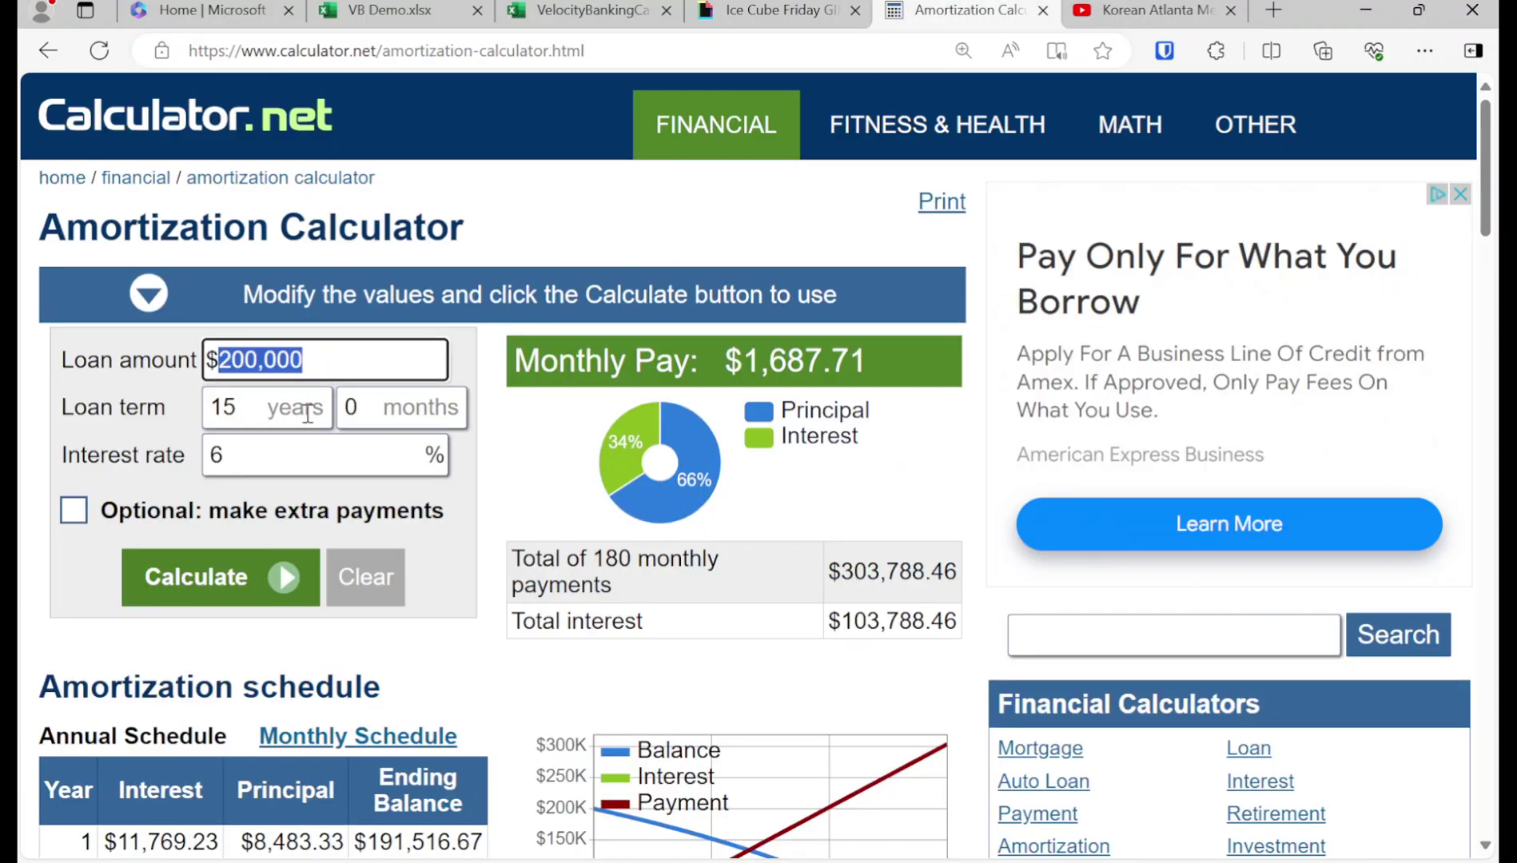
{"action": "type", "text": "$35,000"}
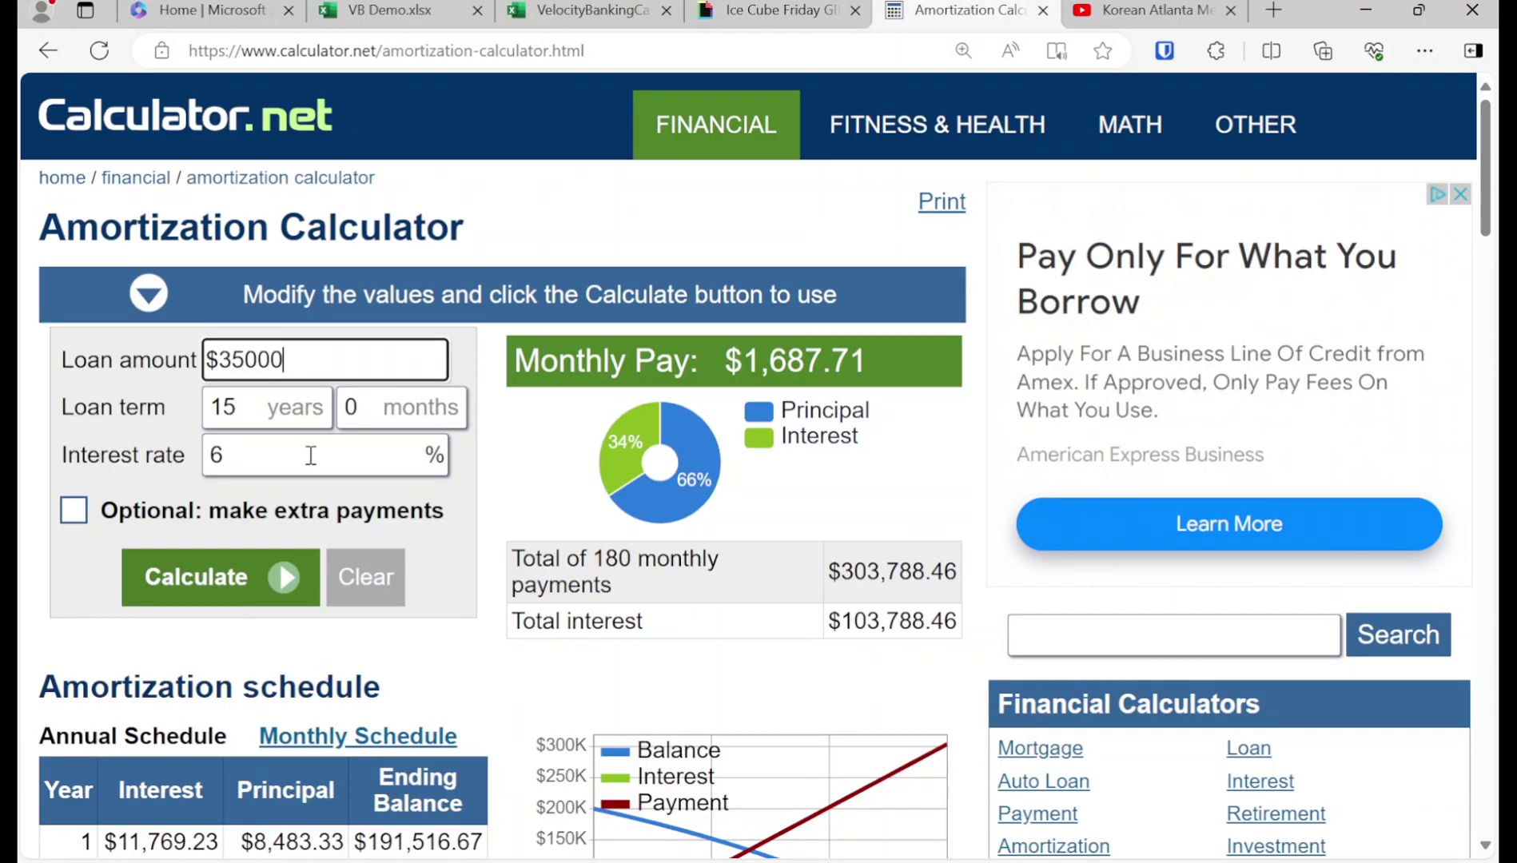
{"action": "triple_click", "coordinate": [310, 454]}
{"action": "type", "text": "4"}
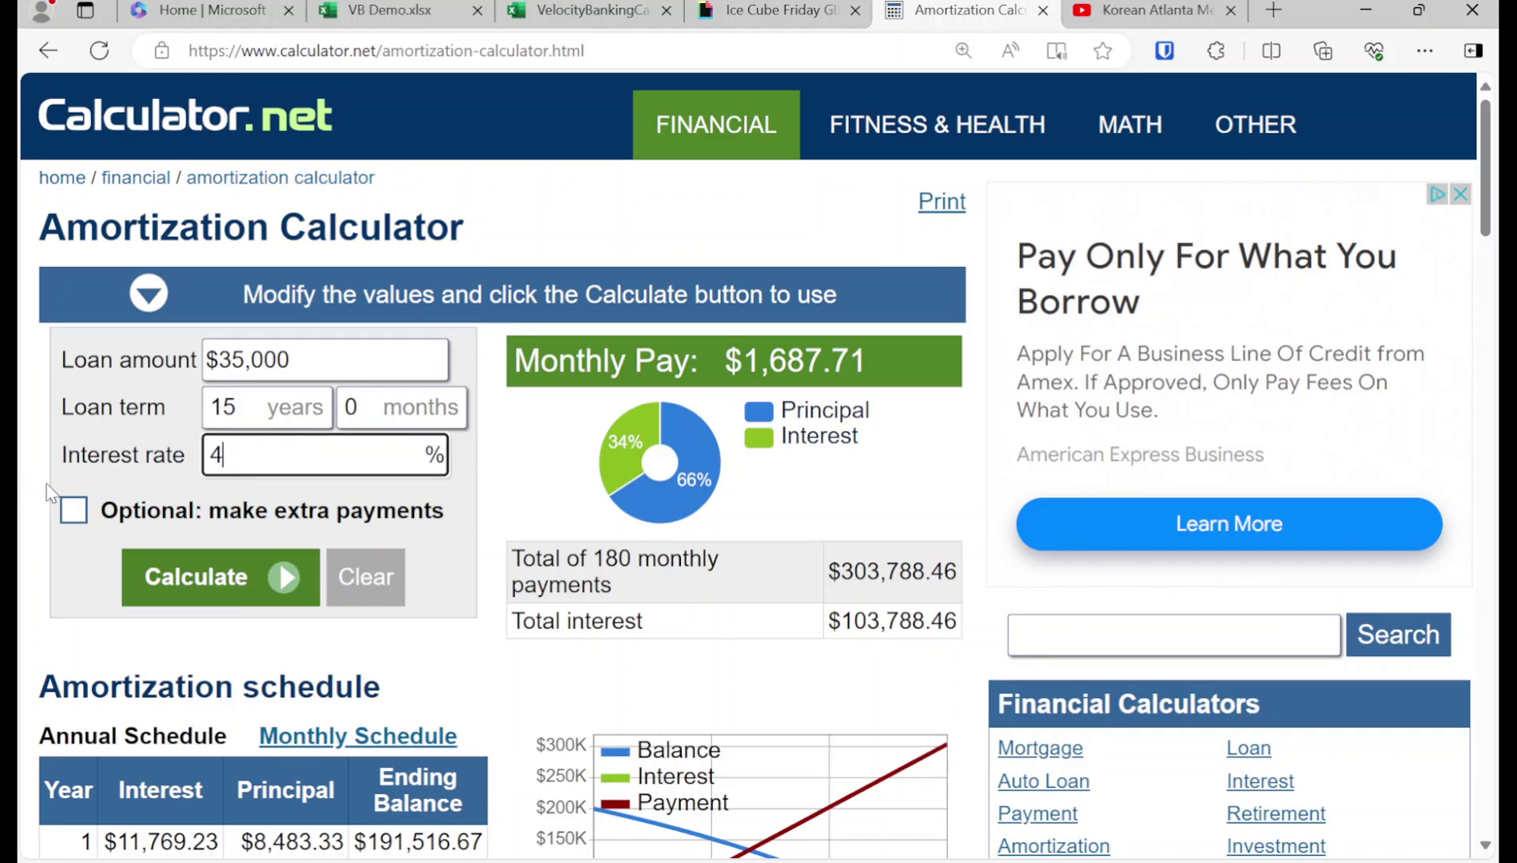
{"action": "triple_click", "coordinate": [243, 407]}
{"action": "type", "text": "10"}
{"action": "left_click", "coordinate": [184, 571]}
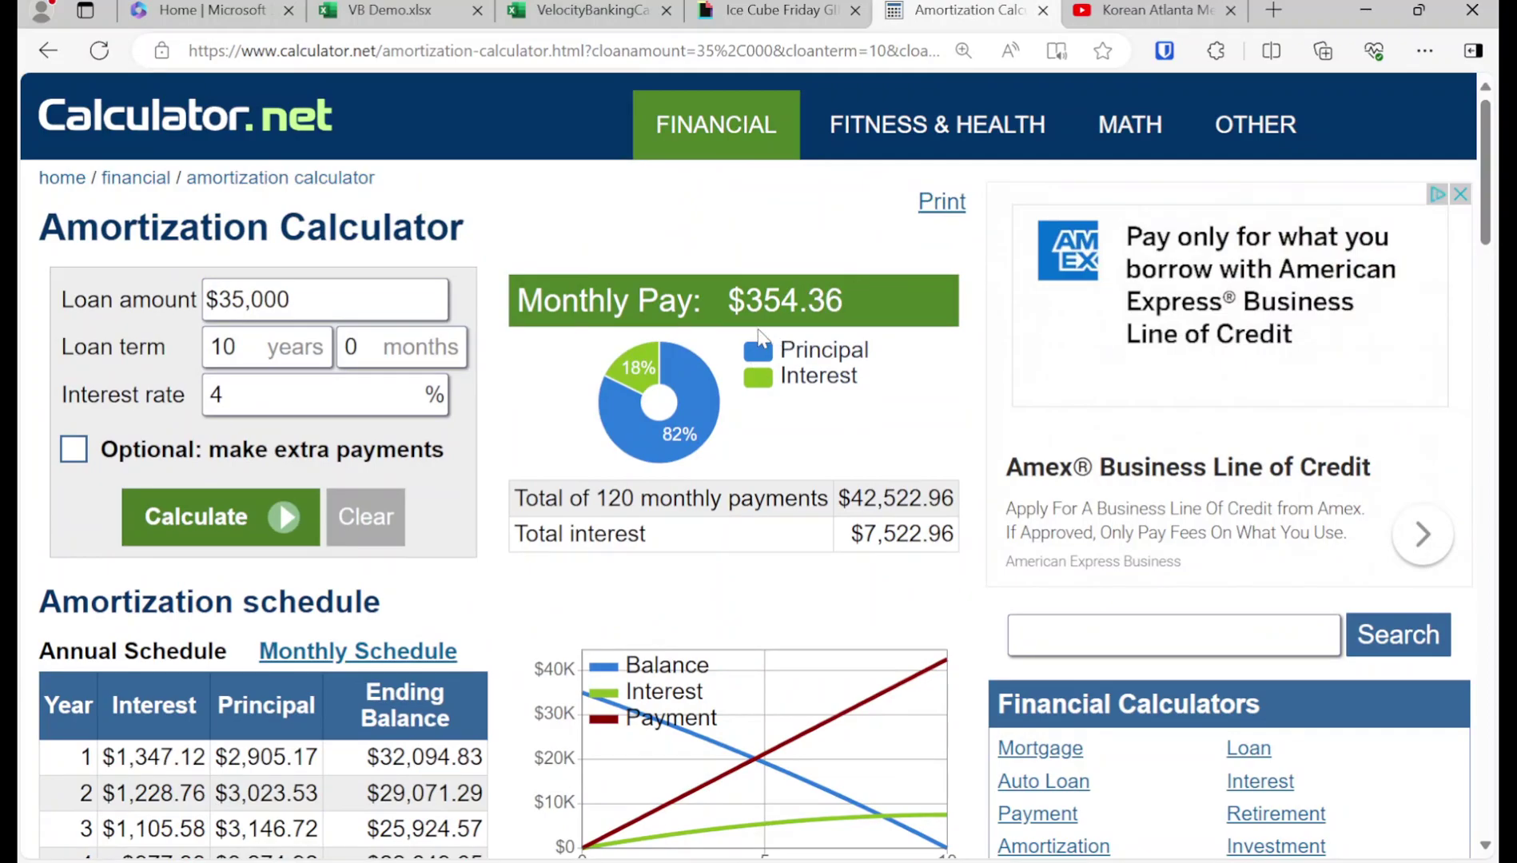
Return to the VB Demo workbook and enter 354.36 as the Student Loan payment in B11
{"action": "left_click", "coordinate": [408, 12]}
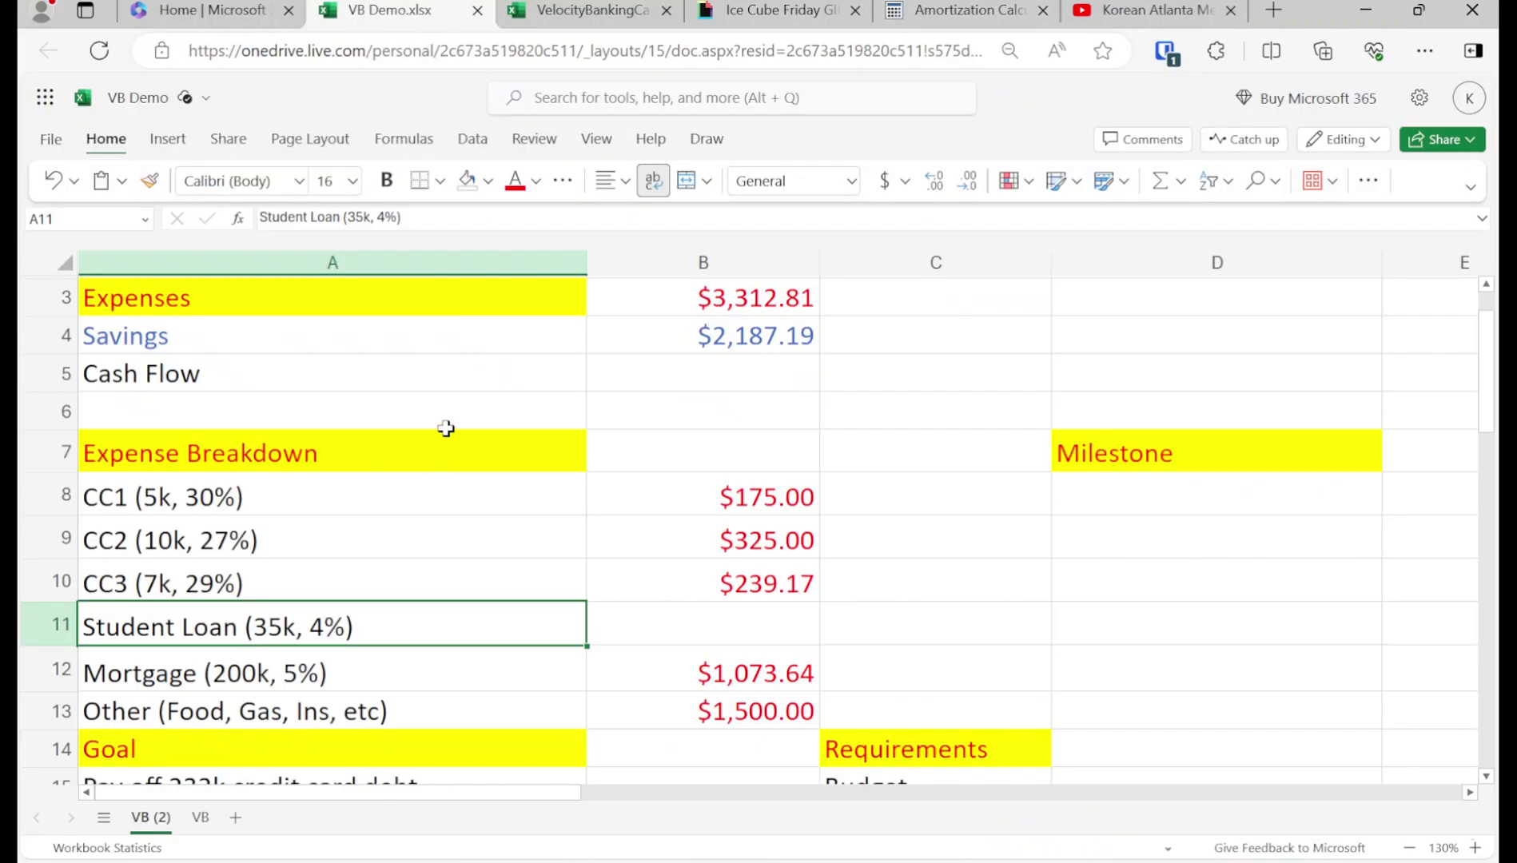
{"action": "key", "text": "Right"}
{"action": "type", "text": "354.36"}
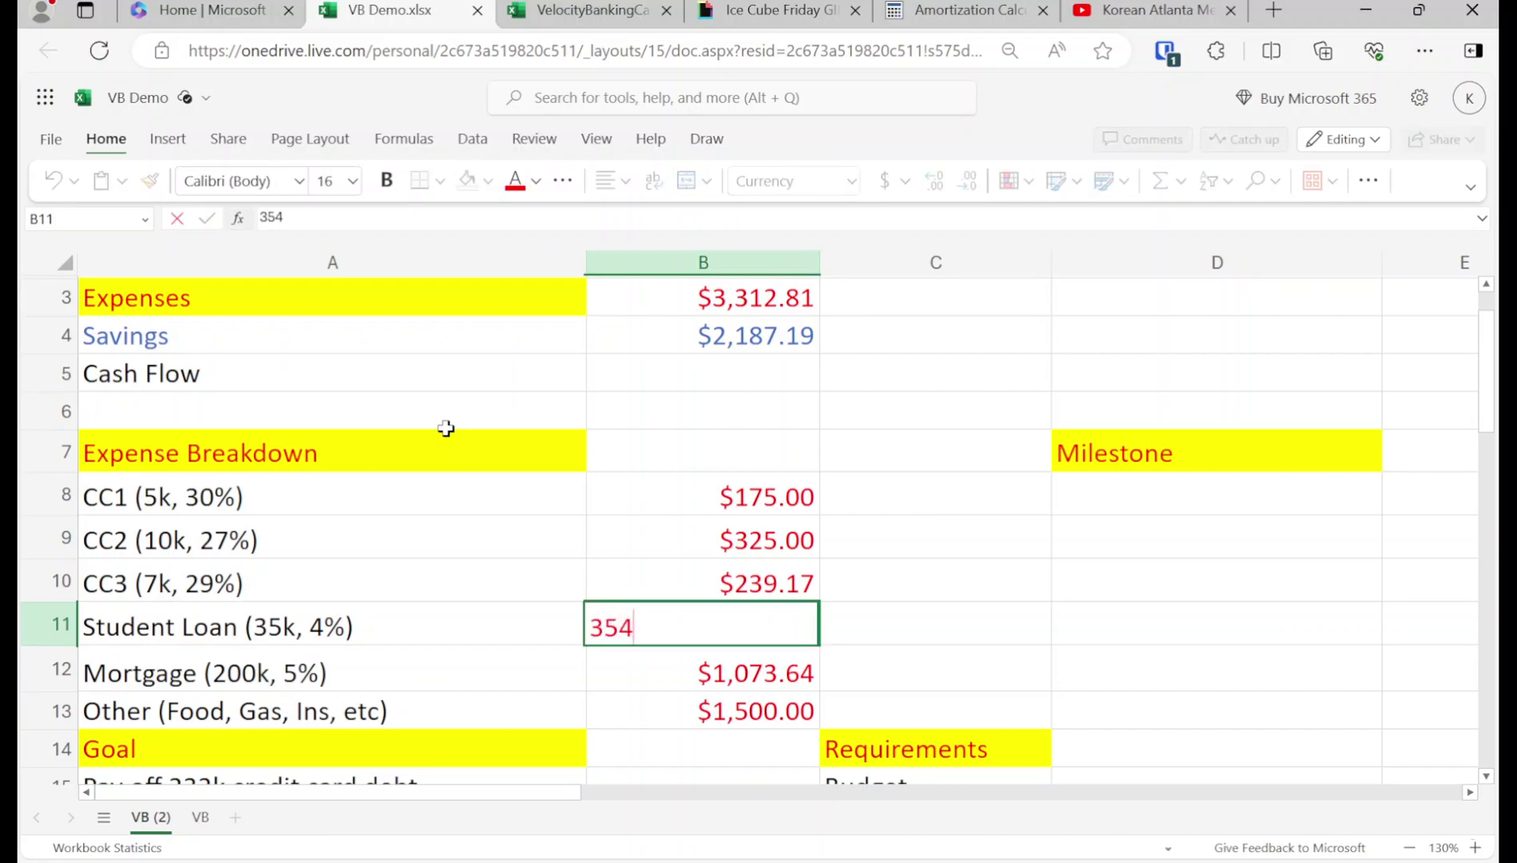
{"action": "key", "text": "Return"}
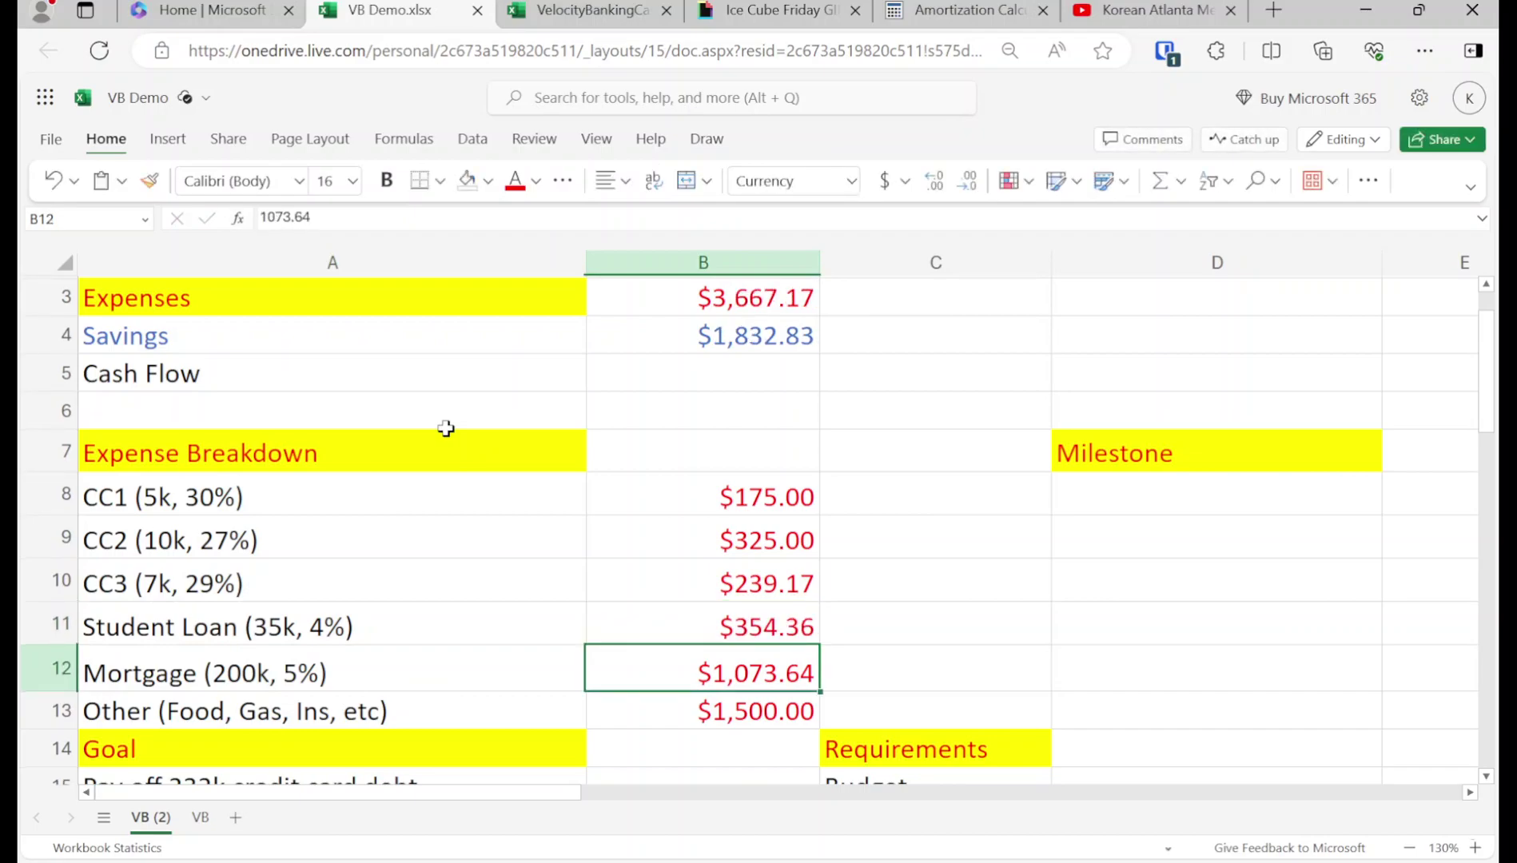
Examine the income, expenses, savings and cash flow rows together with the expense breakdown
{"action": "key", "text": "Left"}
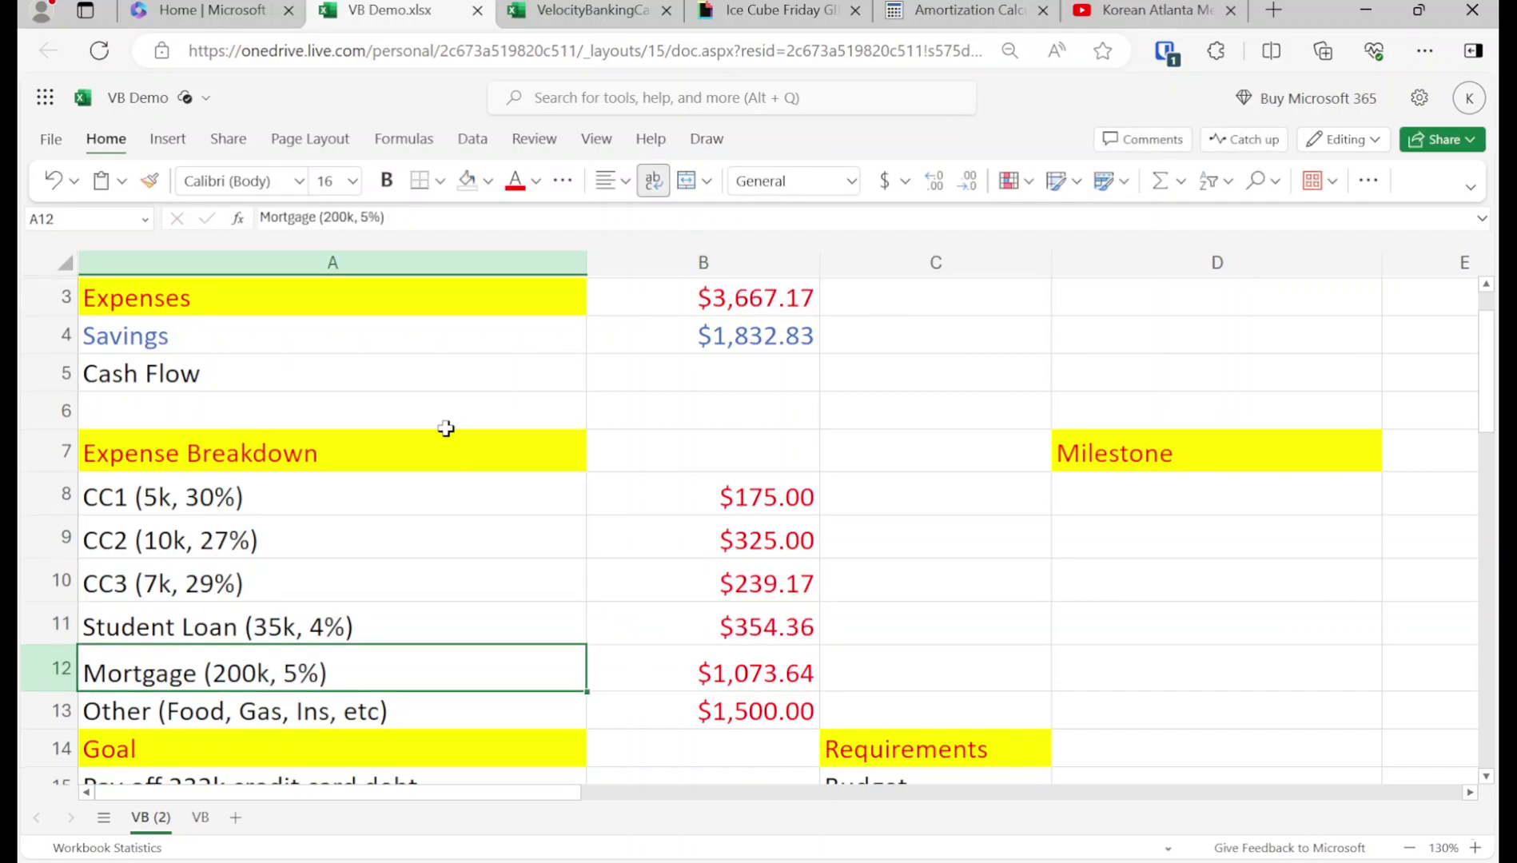
{"action": "key", "text": "Up"}
{"action": "key", "text": "Up"}
{"action": "key", "text": "Up"}
{"action": "key", "text": "Up"}
{"action": "key", "text": "Up"}
{"action": "key", "text": "Up"}
{"action": "key", "text": "Up"}
{"action": "key", "text": "Up"}
{"action": "key", "text": "Up"}
{"action": "key", "text": "Up"}
{"action": "key", "text": "Up"}
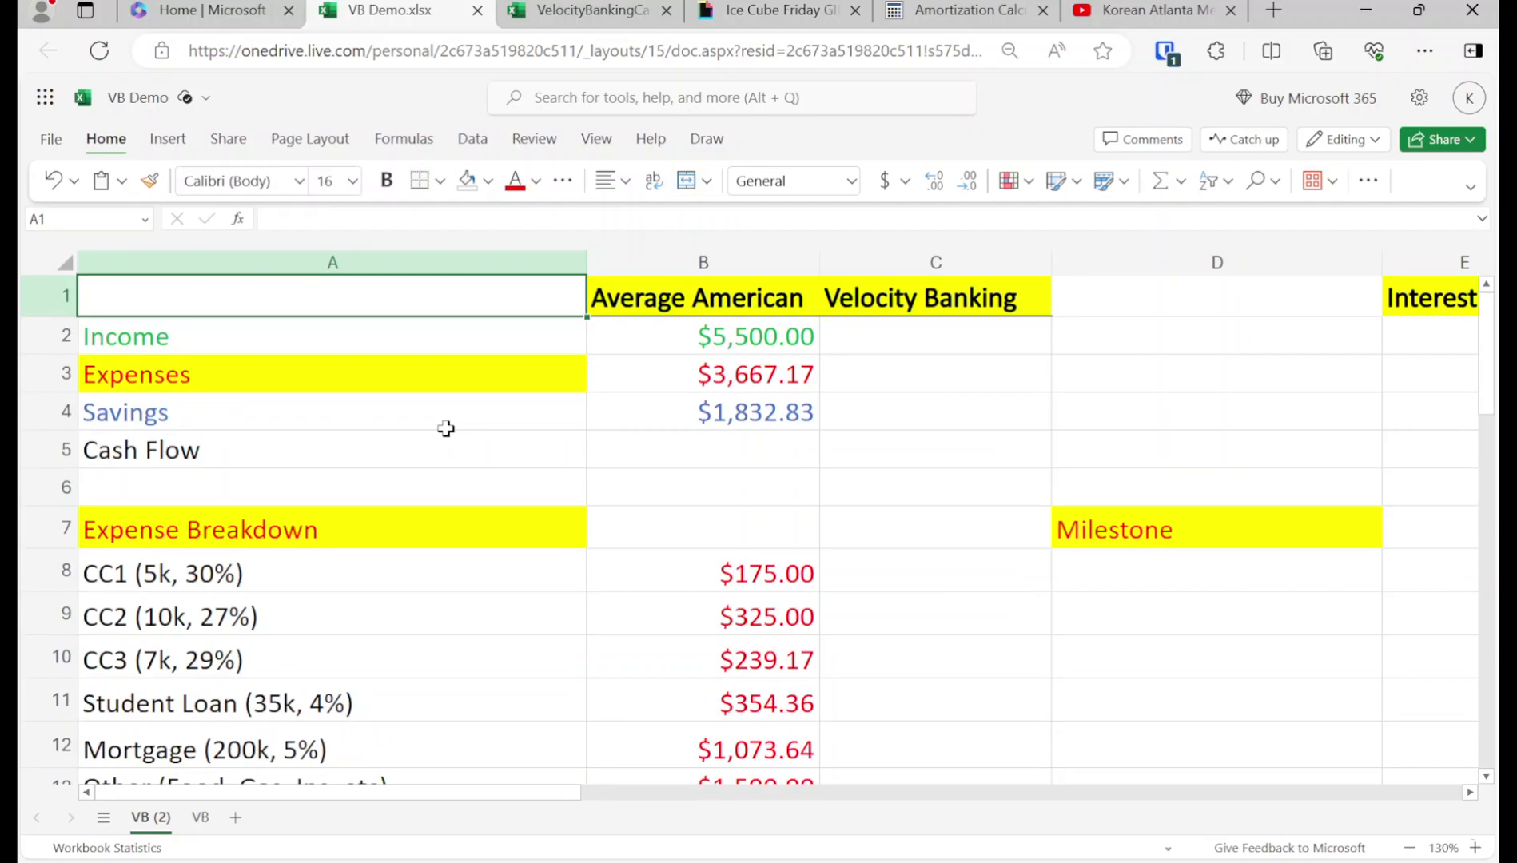
{"action": "key", "text": "Down"}
{"action": "key", "text": "Down"}
{"action": "key", "text": "Down"}
{"action": "key", "text": "Down"}
{"action": "key", "text": "Down"}
{"action": "key", "text": "Down"}
{"action": "key", "text": "Down"}
{"action": "key", "text": "Down"}
{"action": "key", "text": "Down"}
{"action": "key", "text": "Down"}
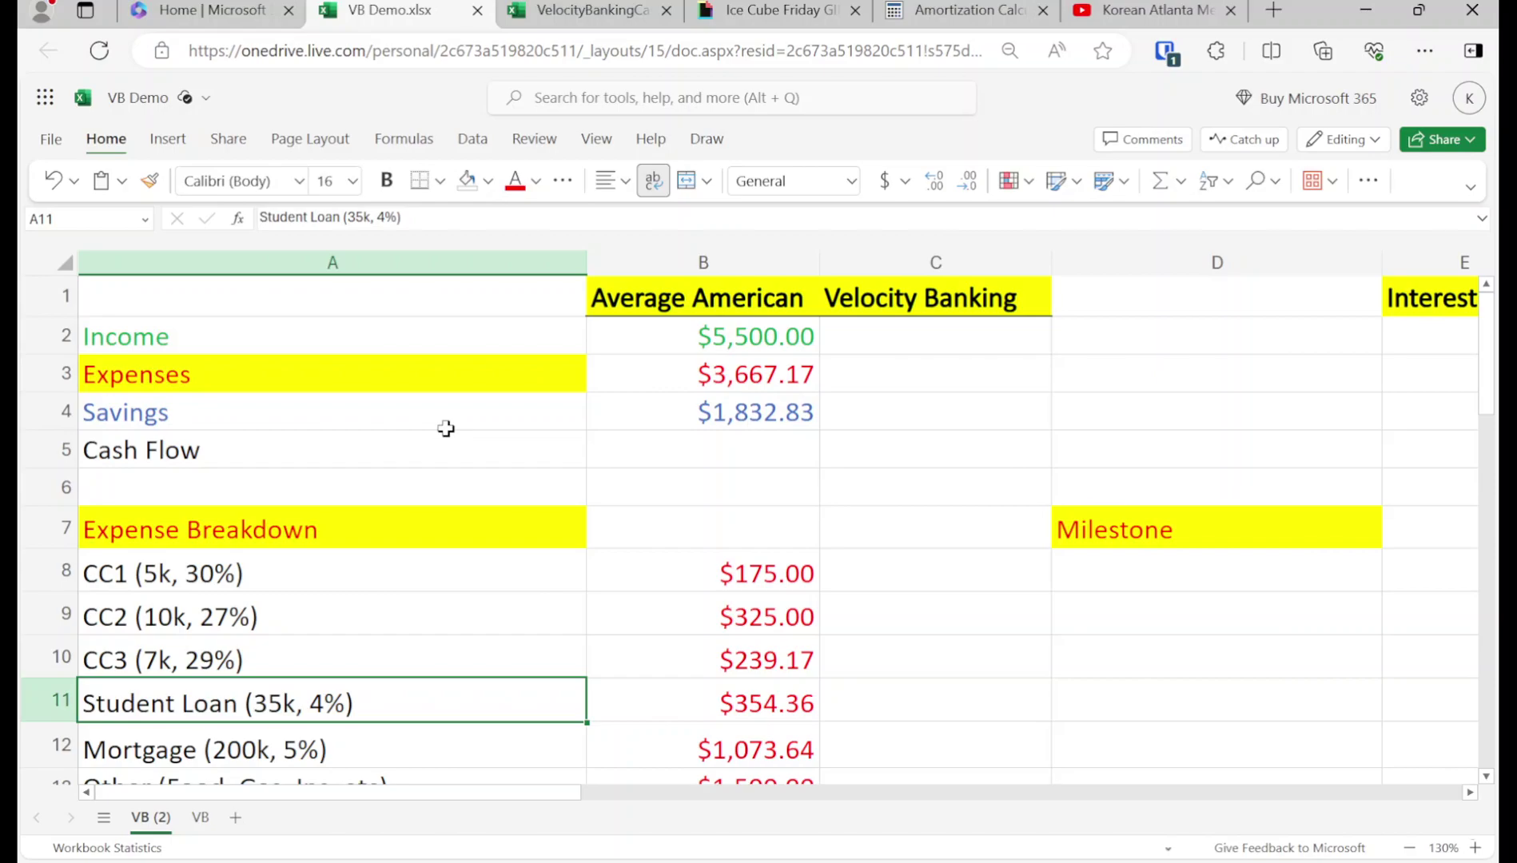
{"action": "key", "text": "Up"}
{"action": "key", "text": "Up"}
{"action": "key", "text": "Up"}
{"action": "key", "text": "Up"}
{"action": "key", "text": "Up"}
{"action": "key", "text": "Up"}
{"action": "key", "text": "Right"}
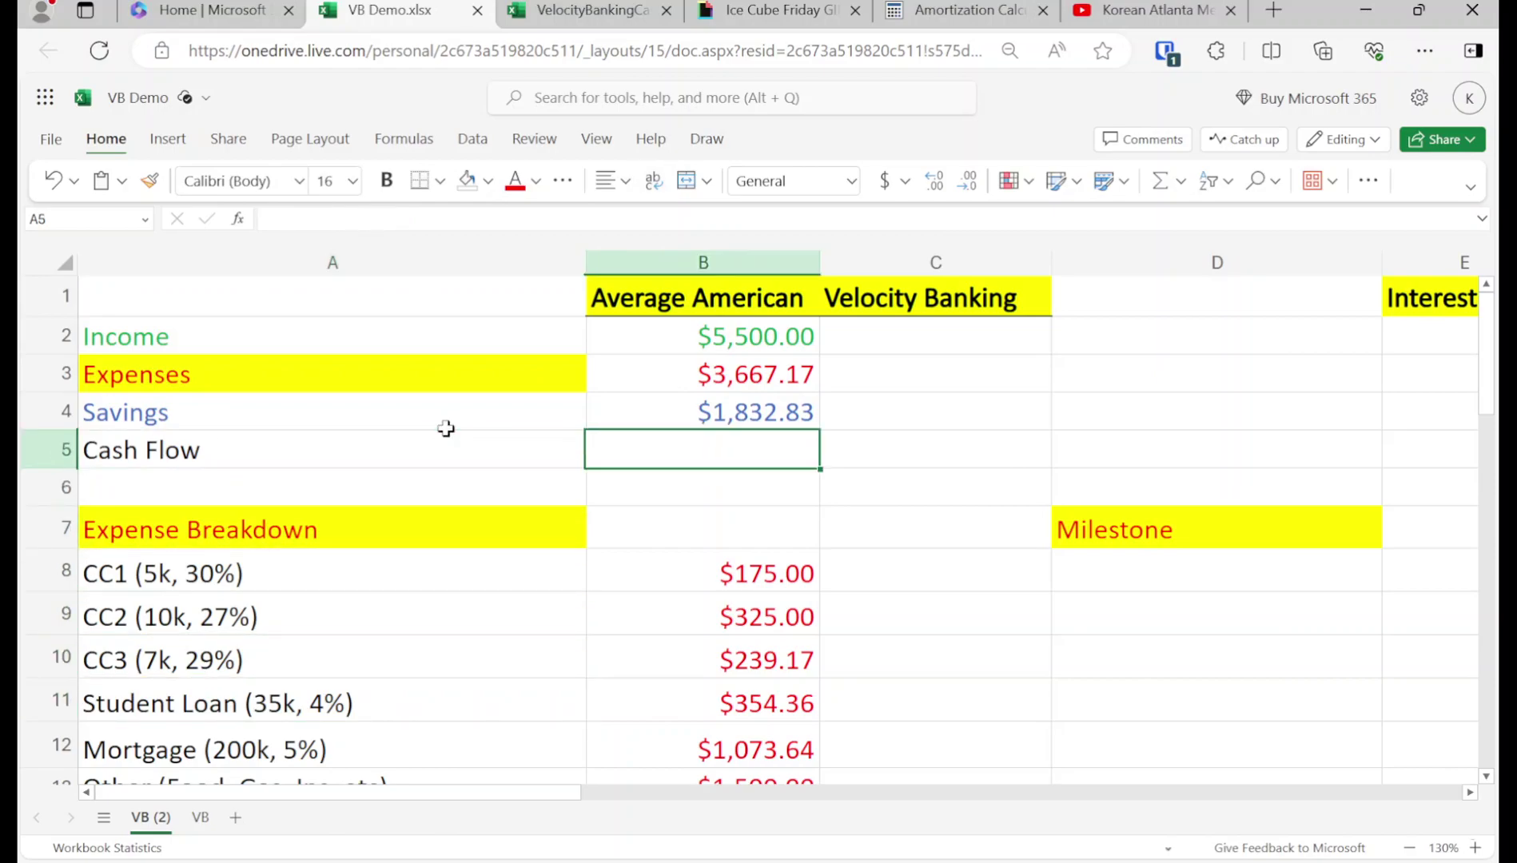
Total the debts in goal cell A15 with =5+7+10+35+200, and replace the formula with "Pay off 257k of debt!"
{"action": "key", "text": "Down"}
{"action": "key", "text": "Down"}
{"action": "key", "text": "Down"}
{"action": "key", "text": "Down"}
{"action": "key", "text": "Down"}
{"action": "key", "text": "Down"}
{"action": "key", "text": "Down"}
{"action": "key", "text": "Down"}
{"action": "key", "text": "Down"}
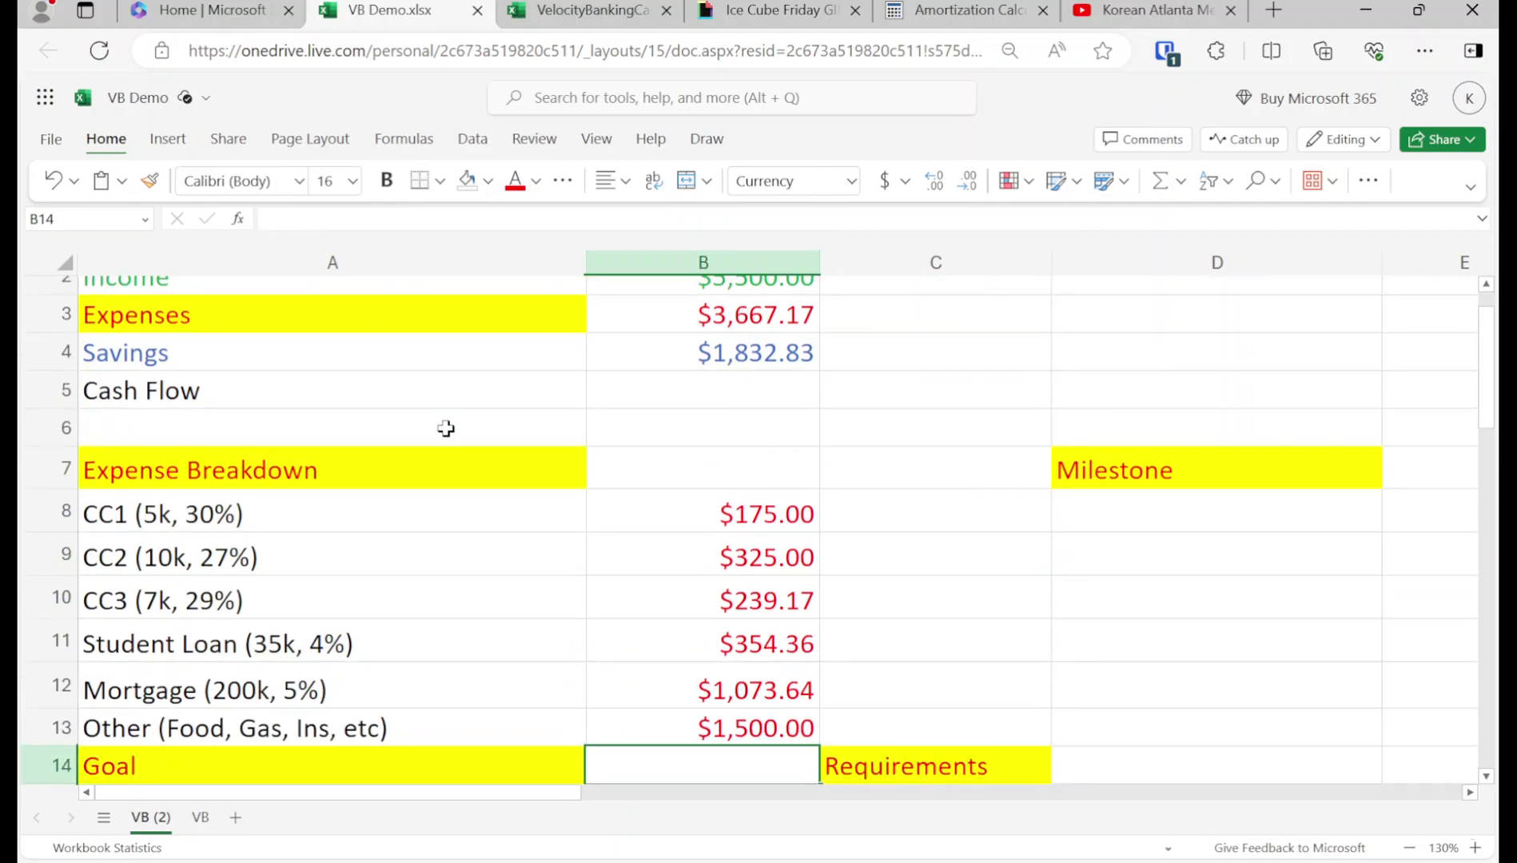
{"action": "key", "text": "Down"}
{"action": "key", "text": "Left"}
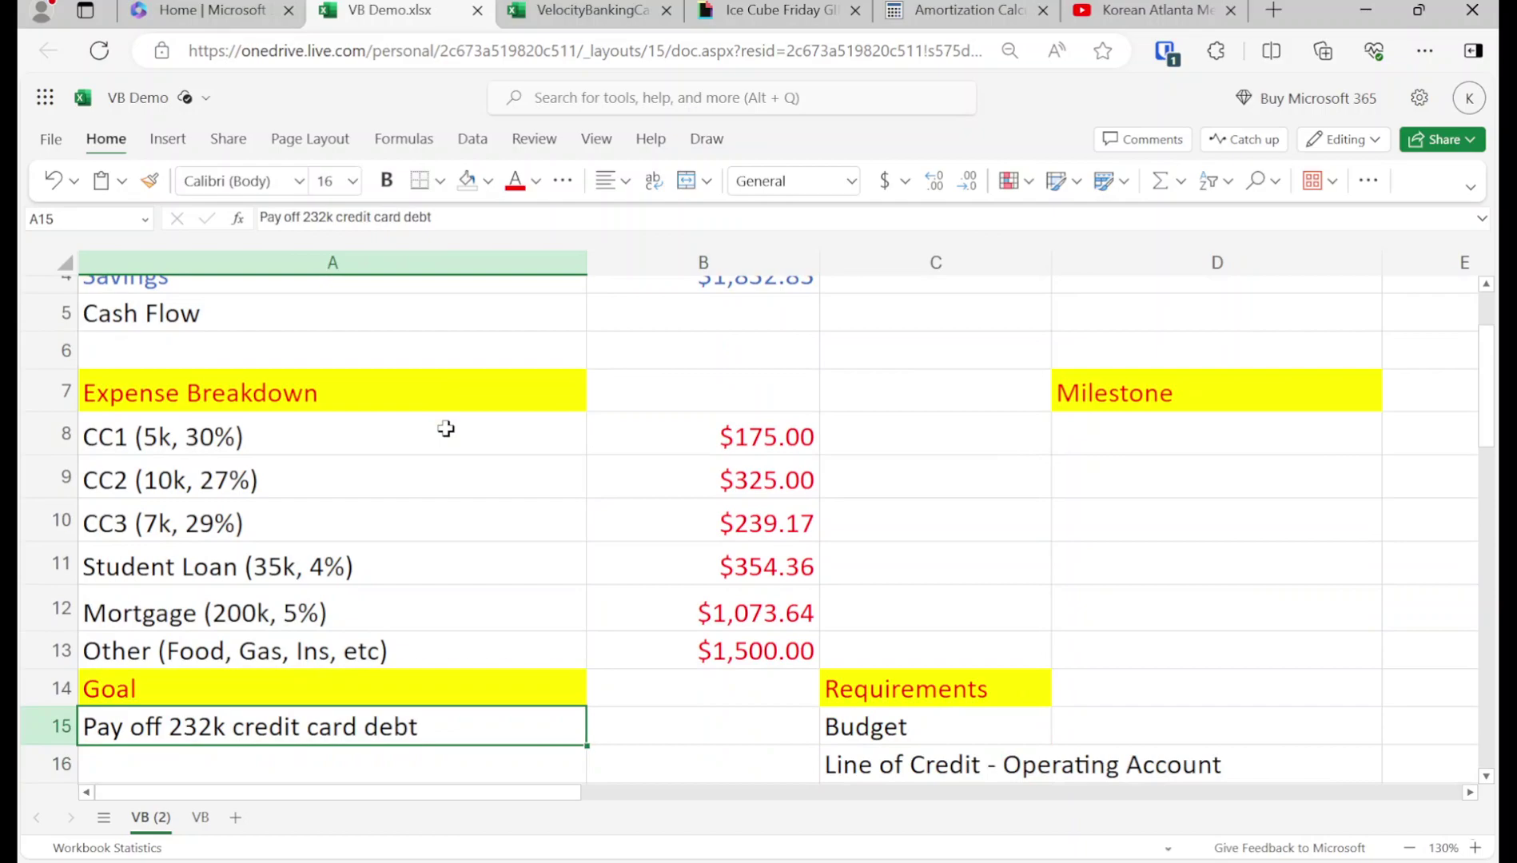
{"action": "key", "text": "Delete"}
{"action": "type", "text": "=5"}
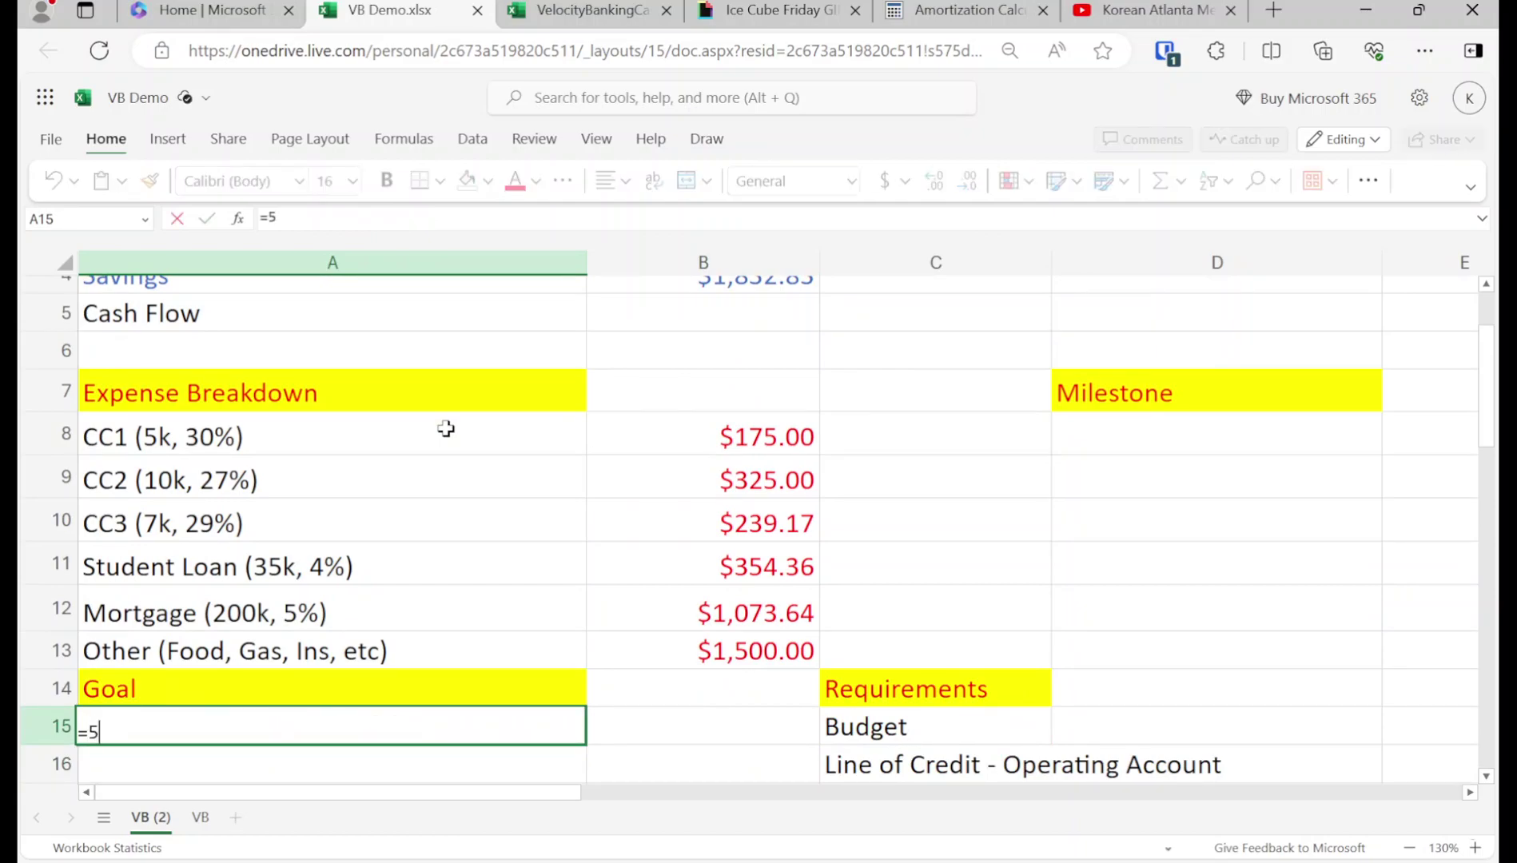
{"action": "type", "text": "+7+10+35+200"}
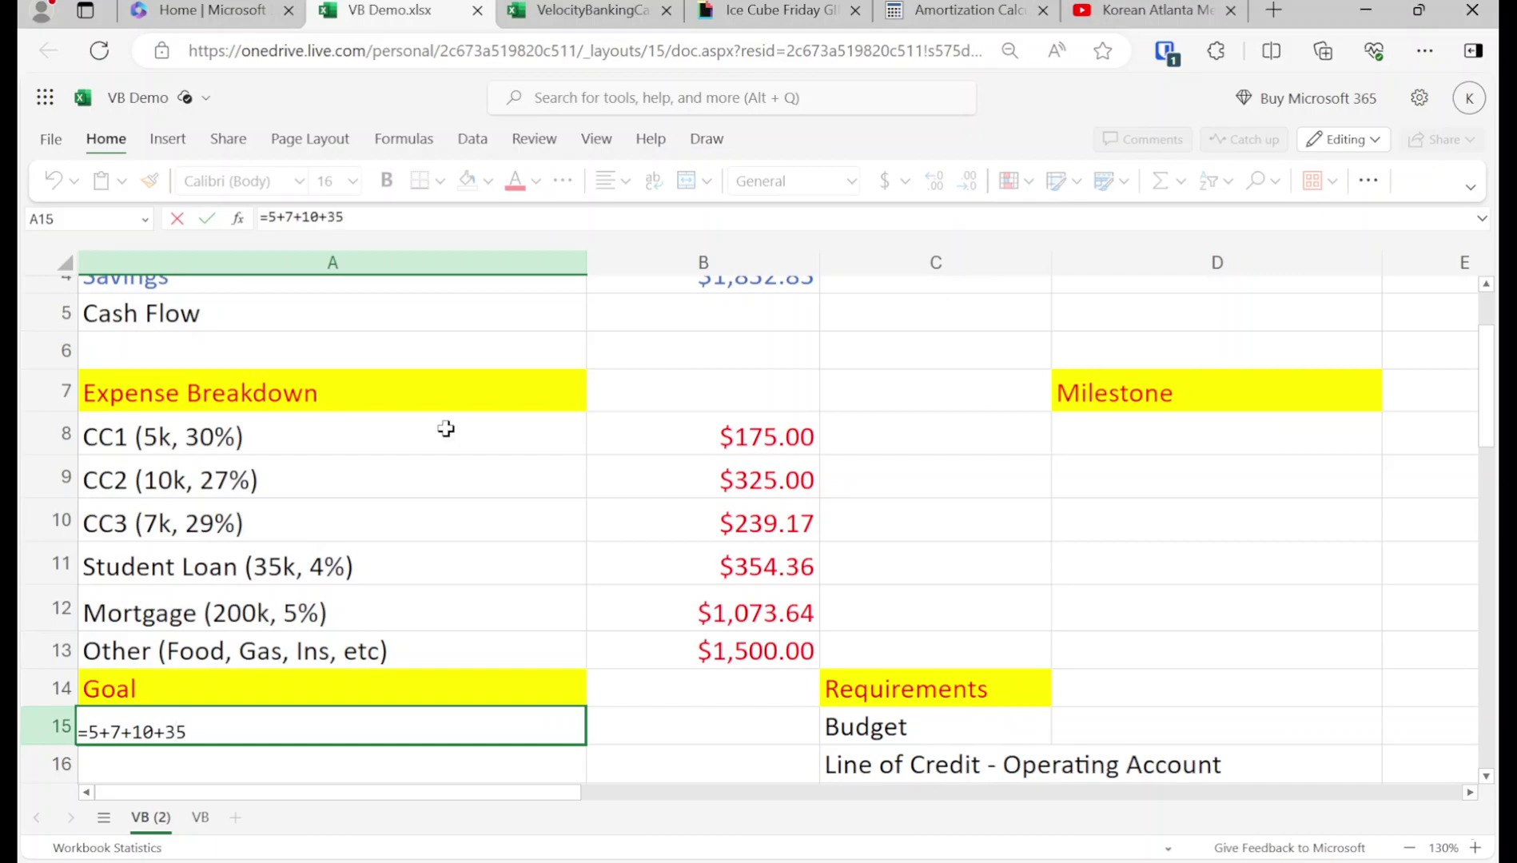
{"action": "key", "text": "Return"}
{"action": "key", "text": "Up"}
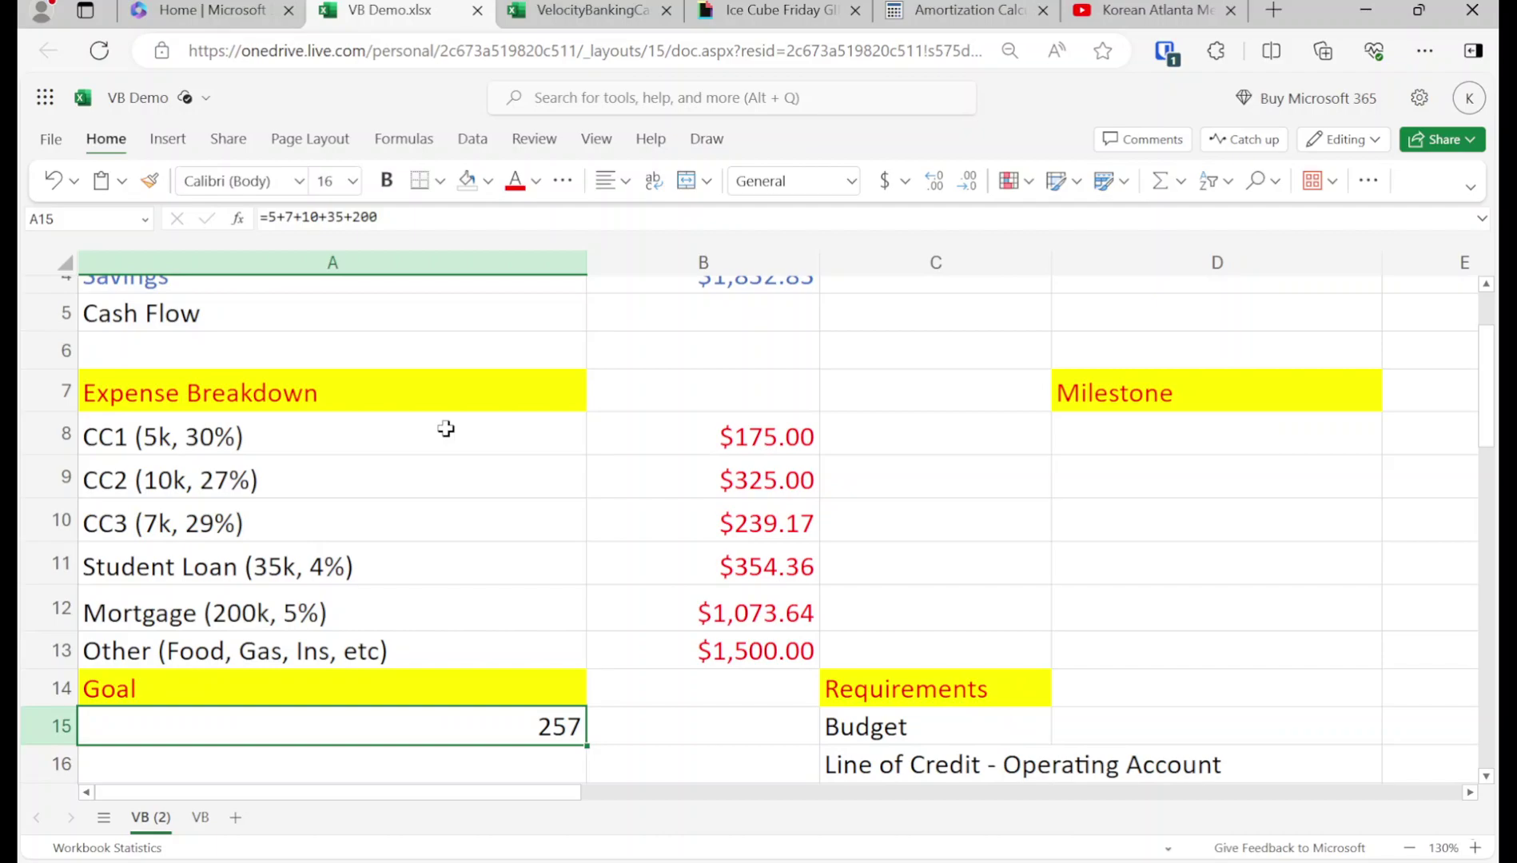
{"action": "type", "text": "Pay off 257k of debt"}
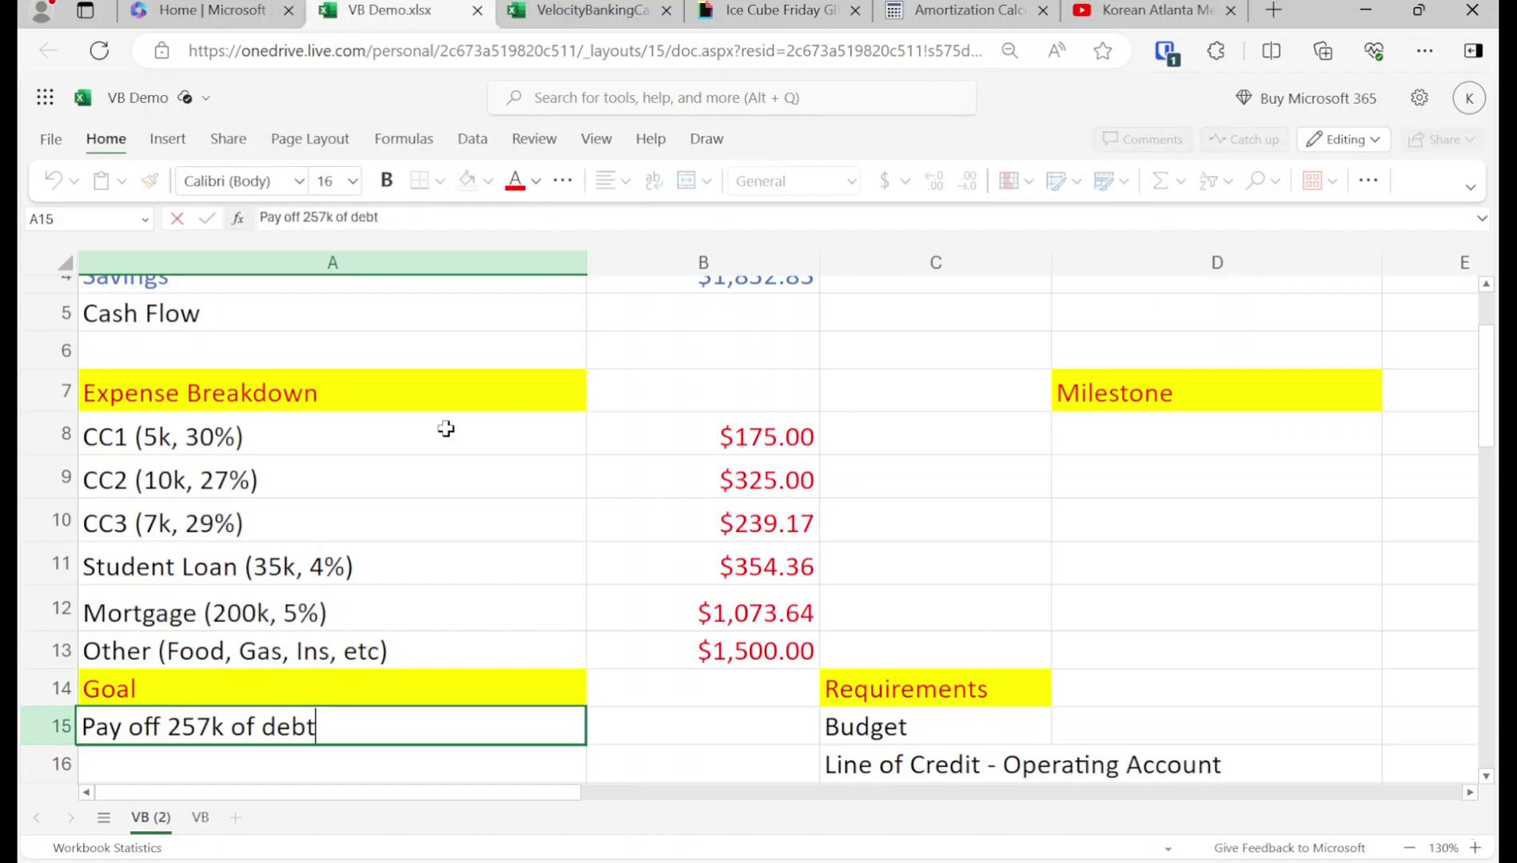
{"action": "type", "text": "!"}
{"action": "key", "text": "Return"}
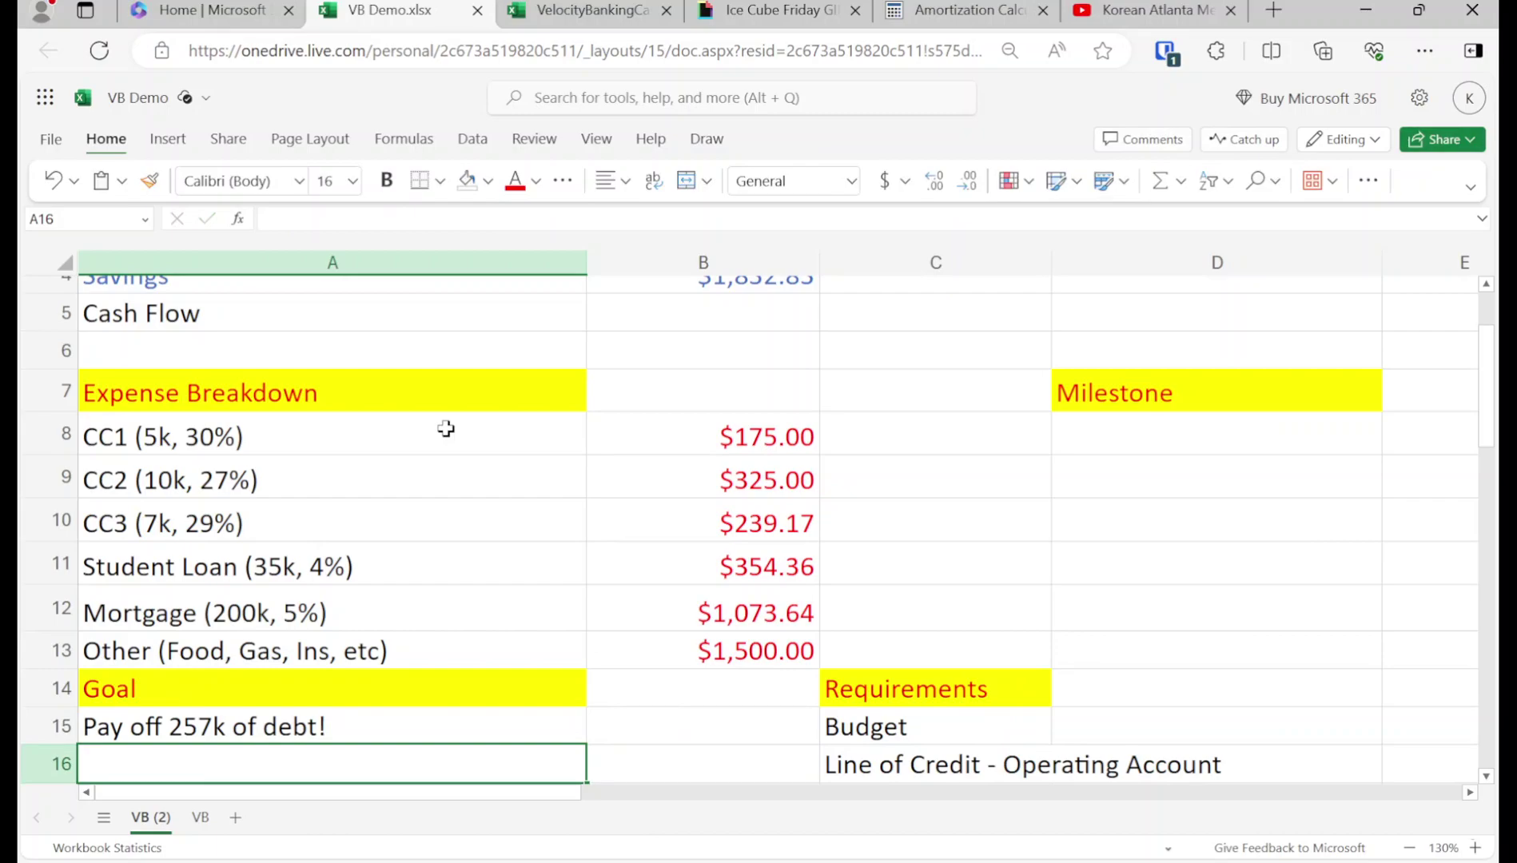
Examine the Average American income, expenses and savings figures, ending on the savings formula in B4
{"action": "key", "text": "Up"}
{"action": "key", "text": "Up"}
{"action": "key", "text": "Up"}
{"action": "key", "text": "Up"}
{"action": "key", "text": "Up"}
{"action": "key", "text": "Up"}
{"action": "key", "text": "Up"}
{"action": "key", "text": "Up"}
{"action": "key", "text": "Up"}
{"action": "key", "text": "Up"}
{"action": "key", "text": "Up"}
{"action": "key", "text": "Up"}
{"action": "key", "text": "Up"}
{"action": "key", "text": "Up"}
{"action": "key", "text": "Up"}
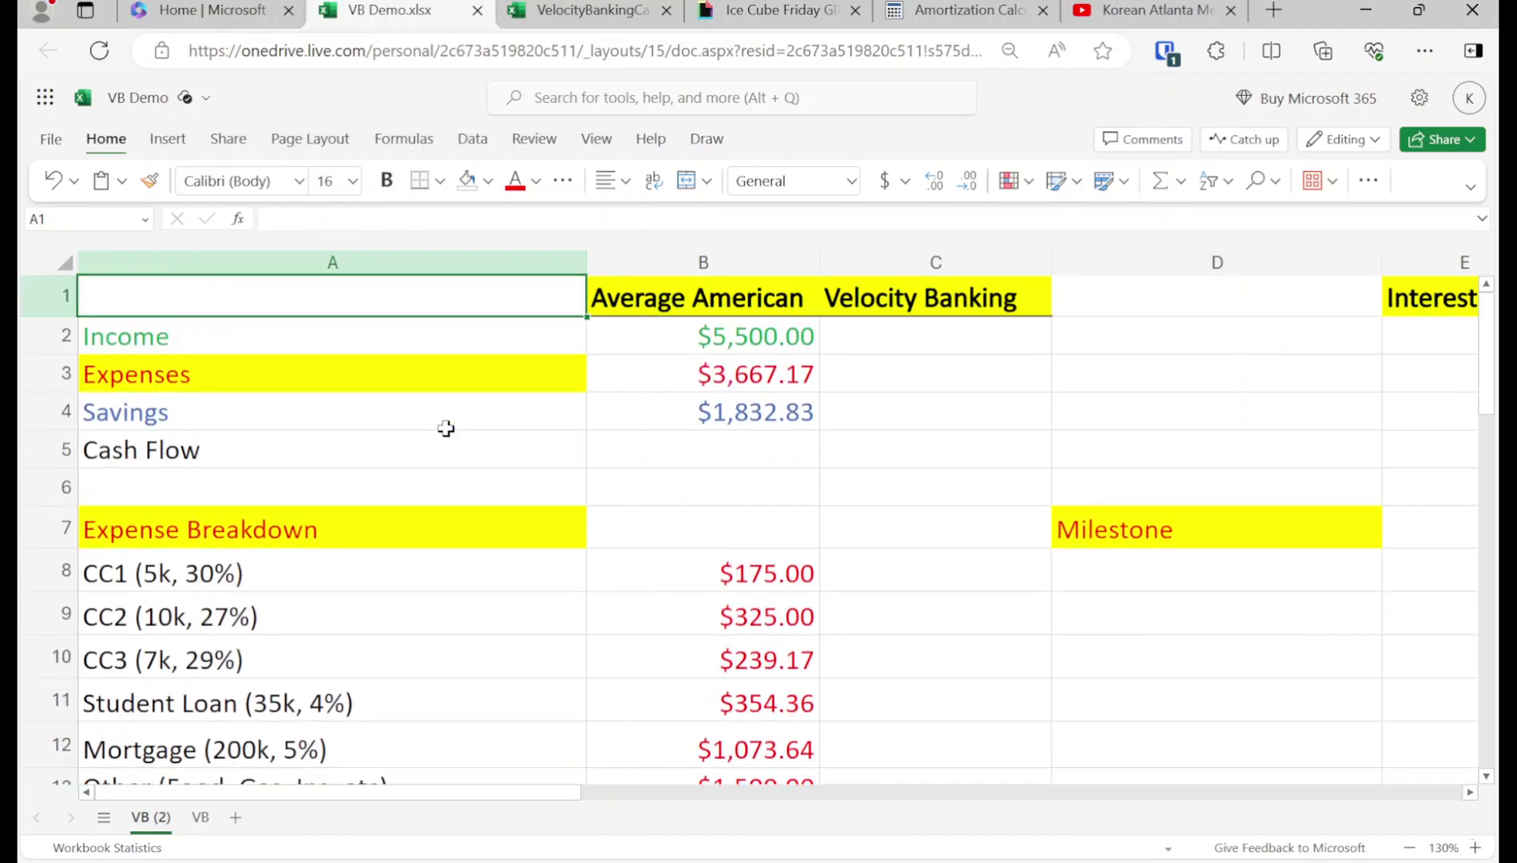
{"action": "key", "text": "Down"}
{"action": "key", "text": "Down"}
{"action": "key", "text": "Down"}
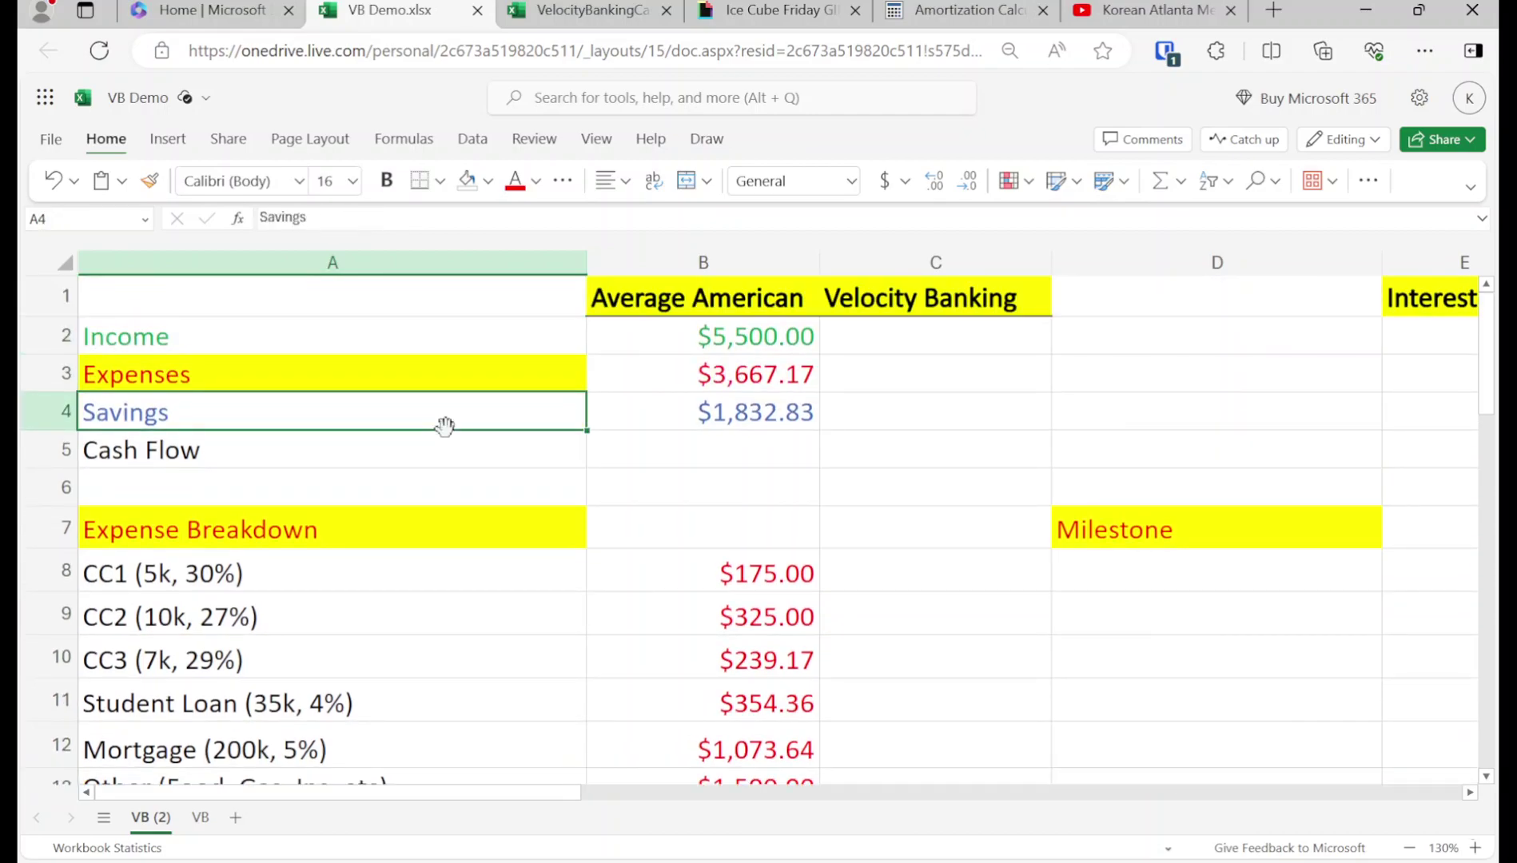
{"action": "key", "text": "Right"}
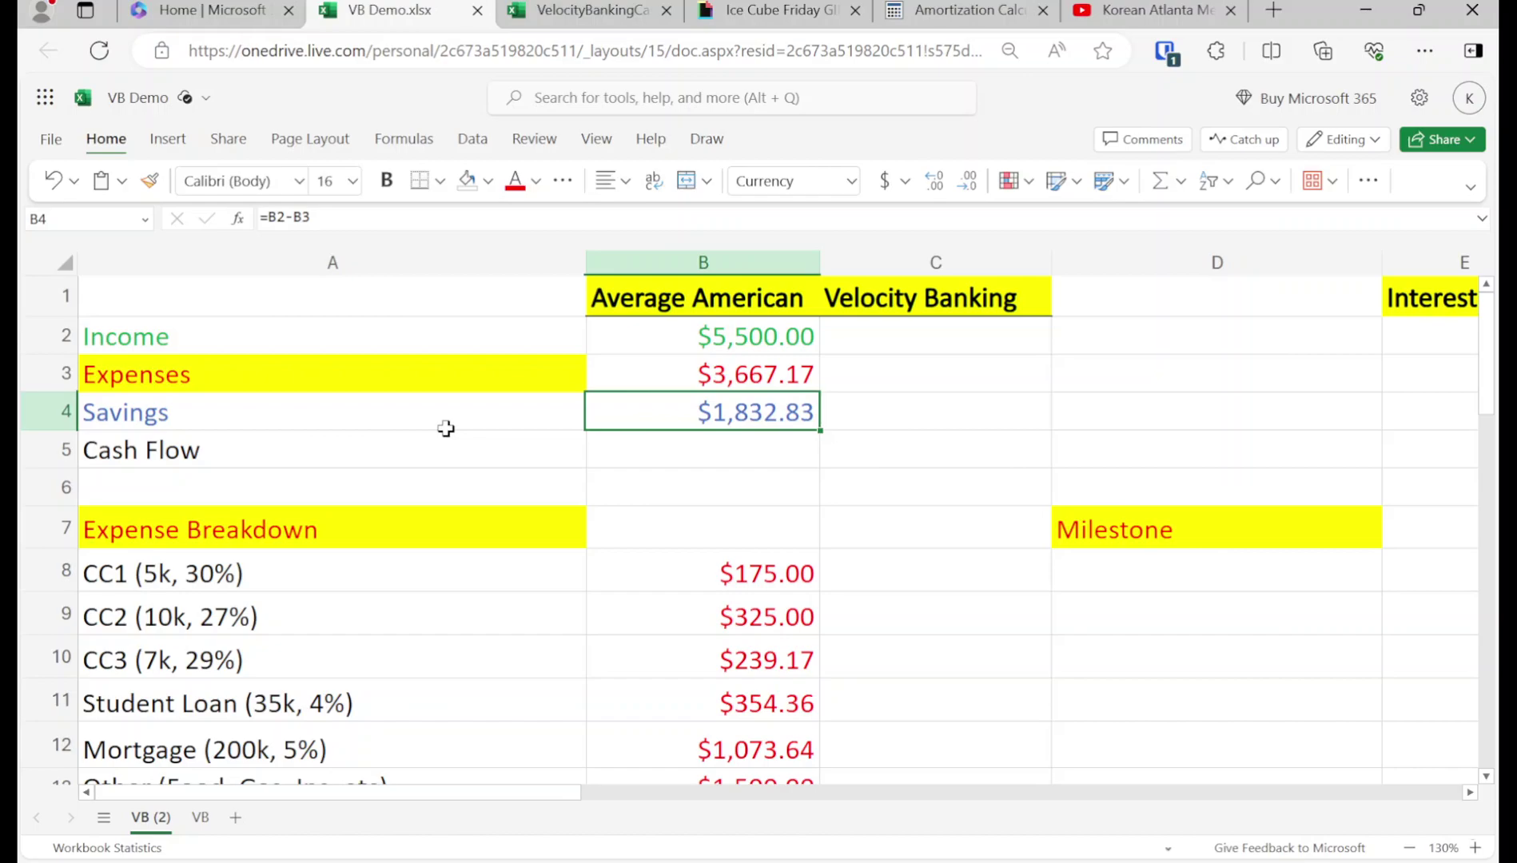
Copy the income amount from B2 into the Velocity Banking column at C2
{"action": "key", "text": "Up"}
{"action": "key", "text": "Up"}
{"action": "key", "text": "ctrl+c"}
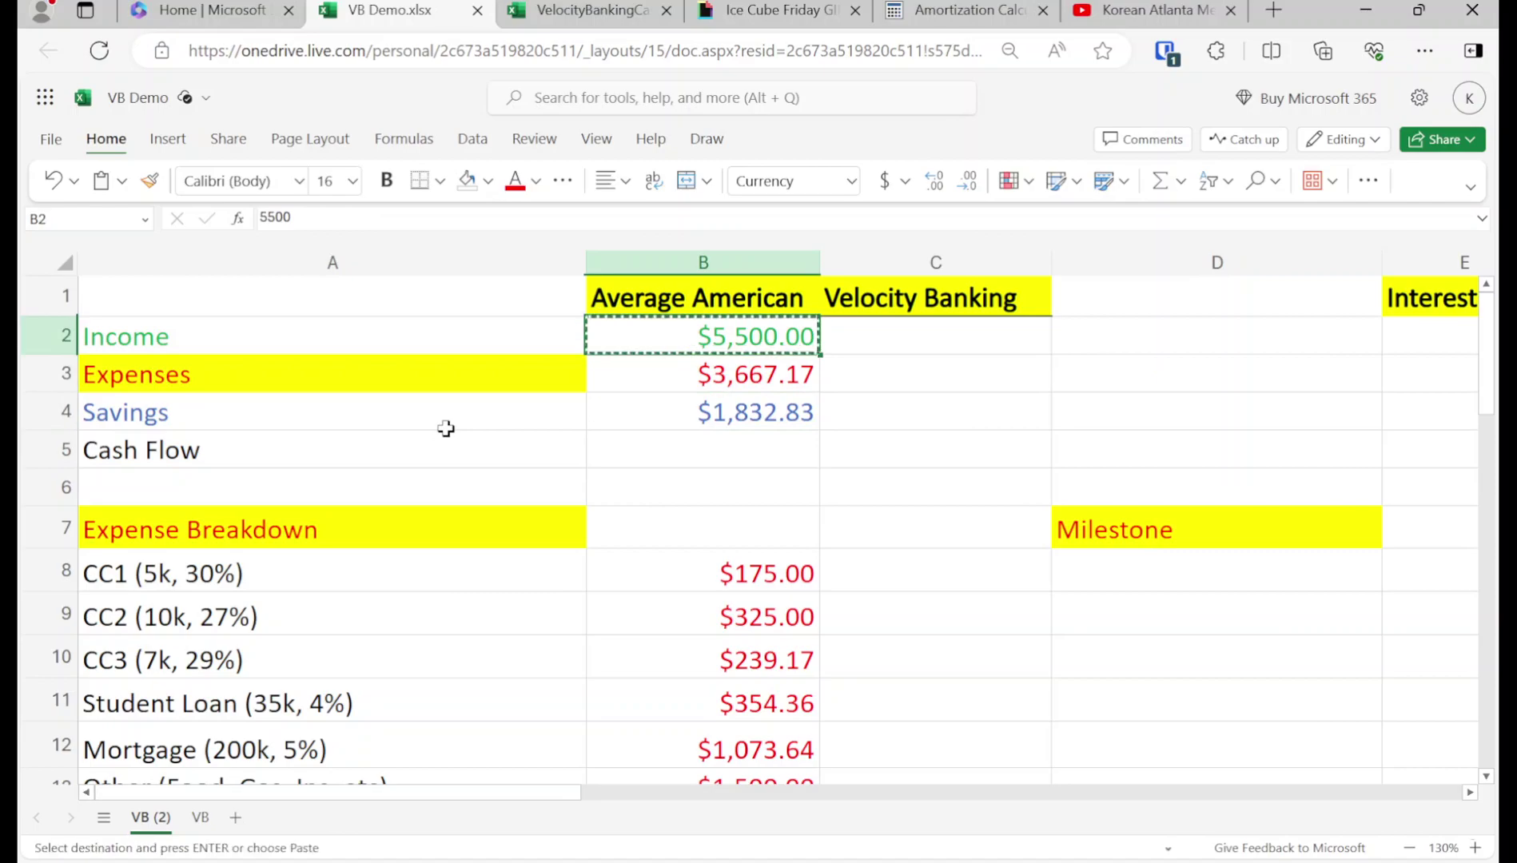
{"action": "key", "text": "Right"}
{"action": "key", "text": "ctrl+v"}
{"action": "key", "text": "Escape"}
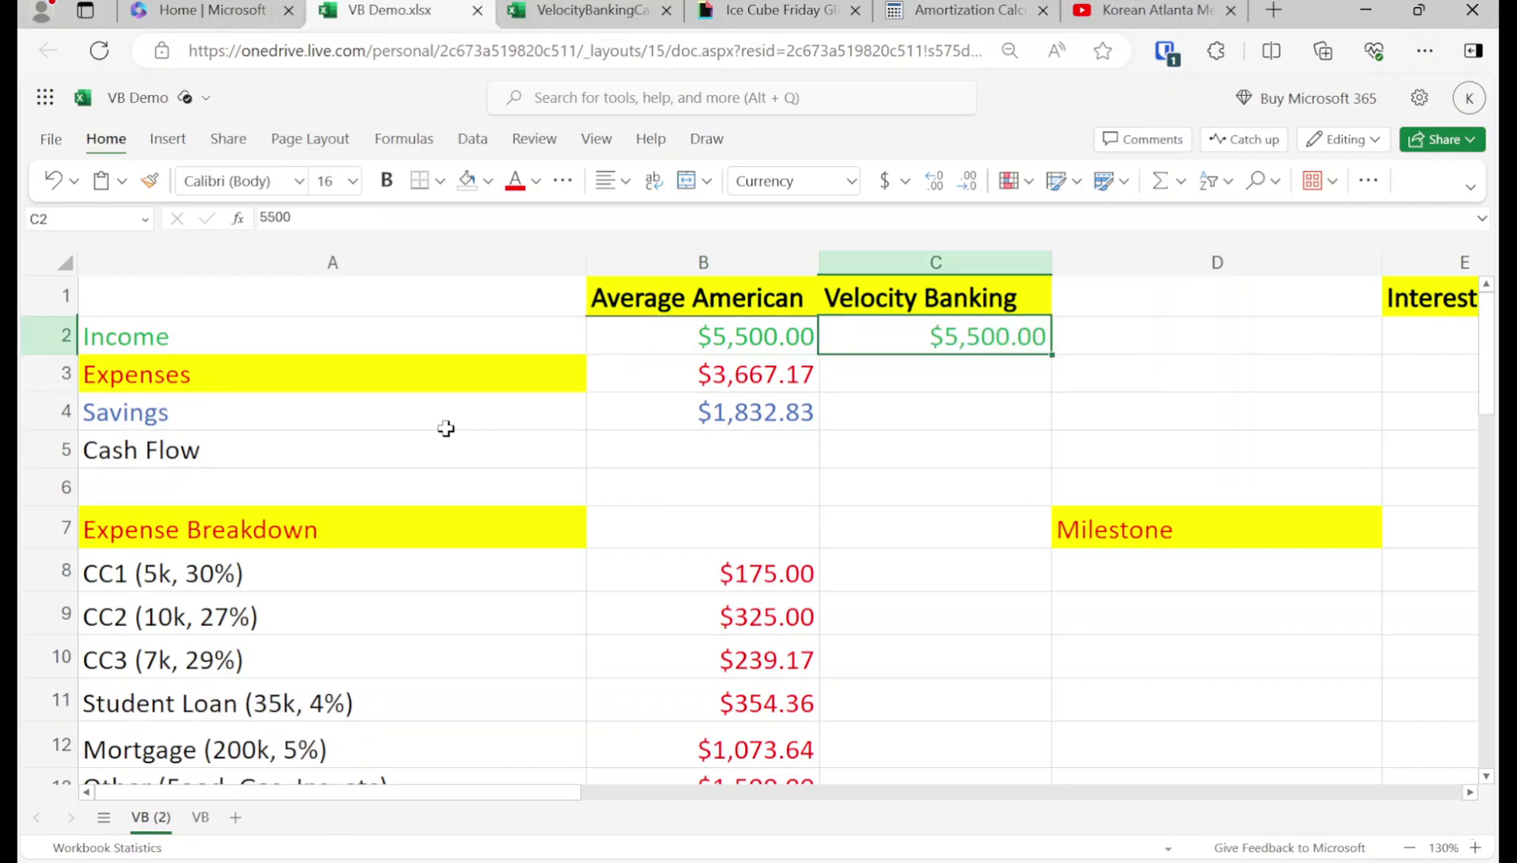
Enter 0 as the Velocity Banking savings in C4
{"action": "key", "text": "Down"}
{"action": "key", "text": "Down"}
{"action": "type", "text": "0"}
{"action": "key", "text": "Return"}
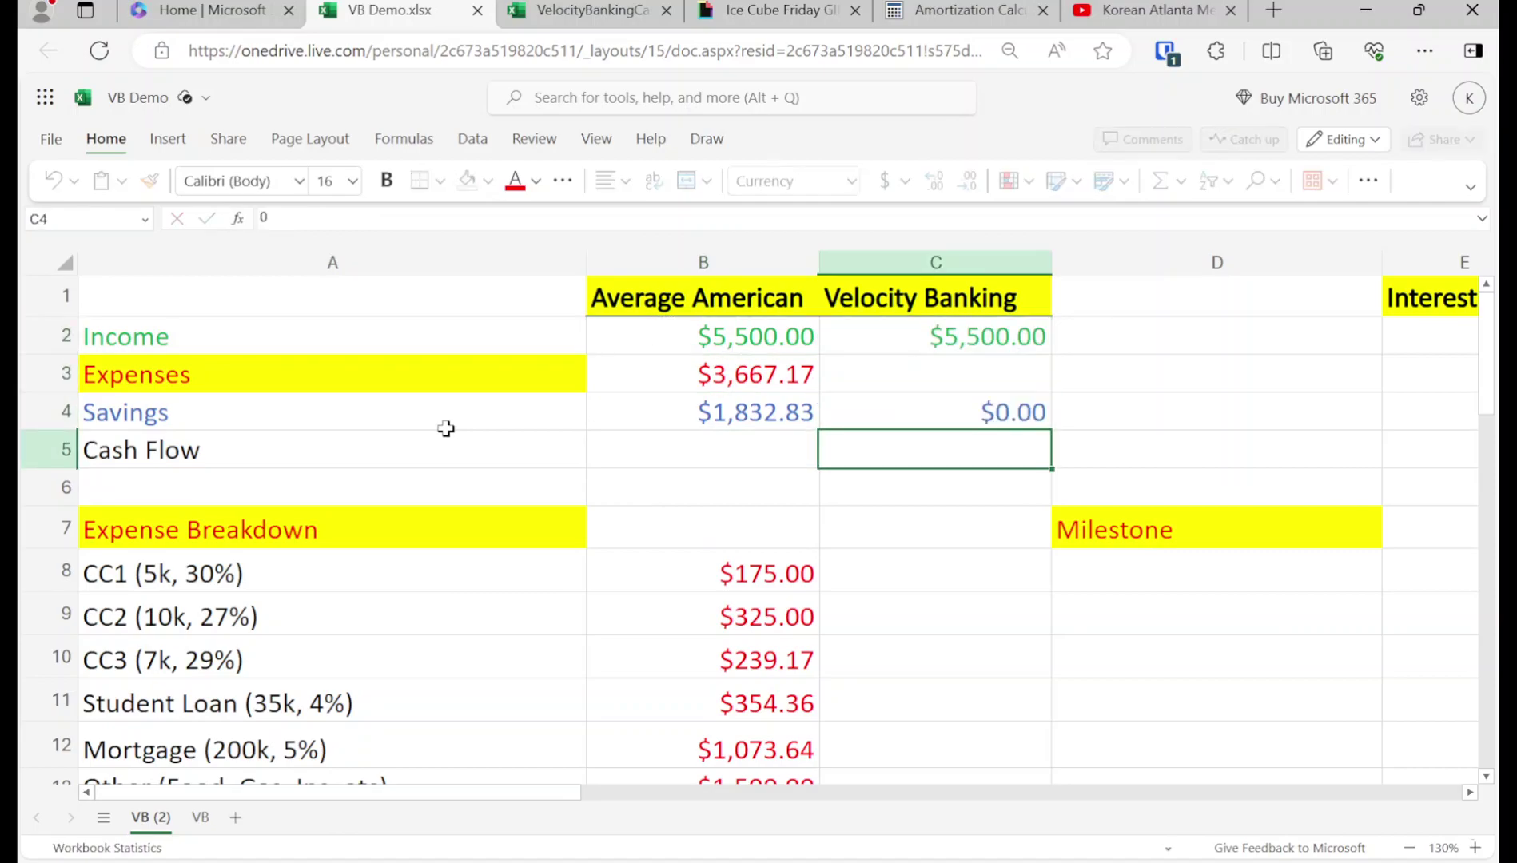
Compare the Savings amounts in B4:C4, and read the Budget and Line of Credit entries under Requirements
{"action": "key", "text": "Left"}
{"action": "key", "text": "Up"}
{"action": "key", "text": "shift+Right"}
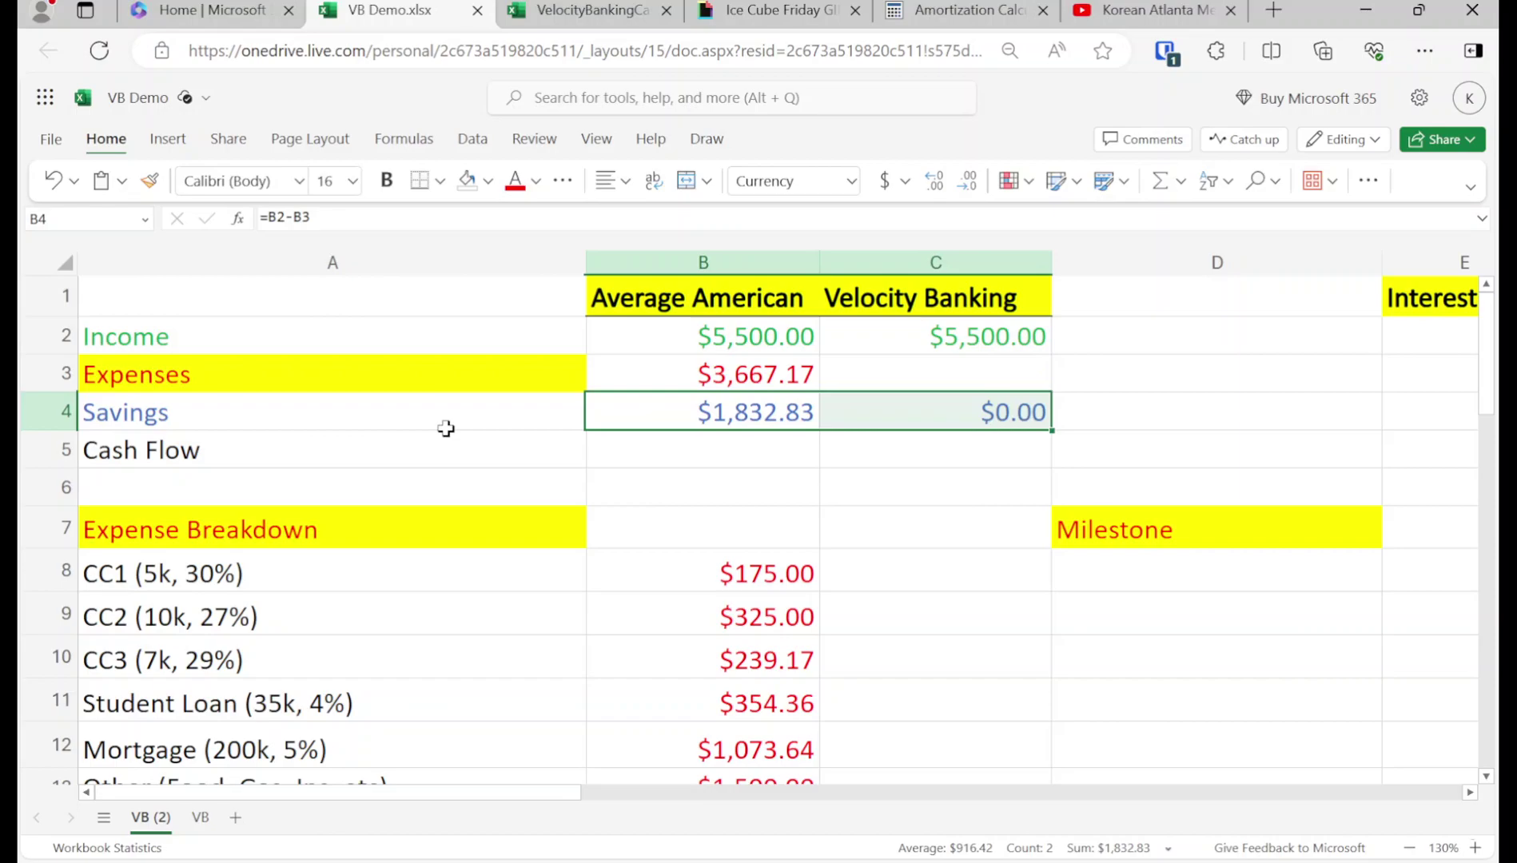
{"action": "key", "text": "Down"}
{"action": "key", "text": "Down"}
{"action": "key", "text": "Down"}
{"action": "key", "text": "Down"}
{"action": "key", "text": "Down"}
{"action": "key", "text": "Down"}
{"action": "key", "text": "Down"}
{"action": "key", "text": "Down"}
{"action": "key", "text": "Down"}
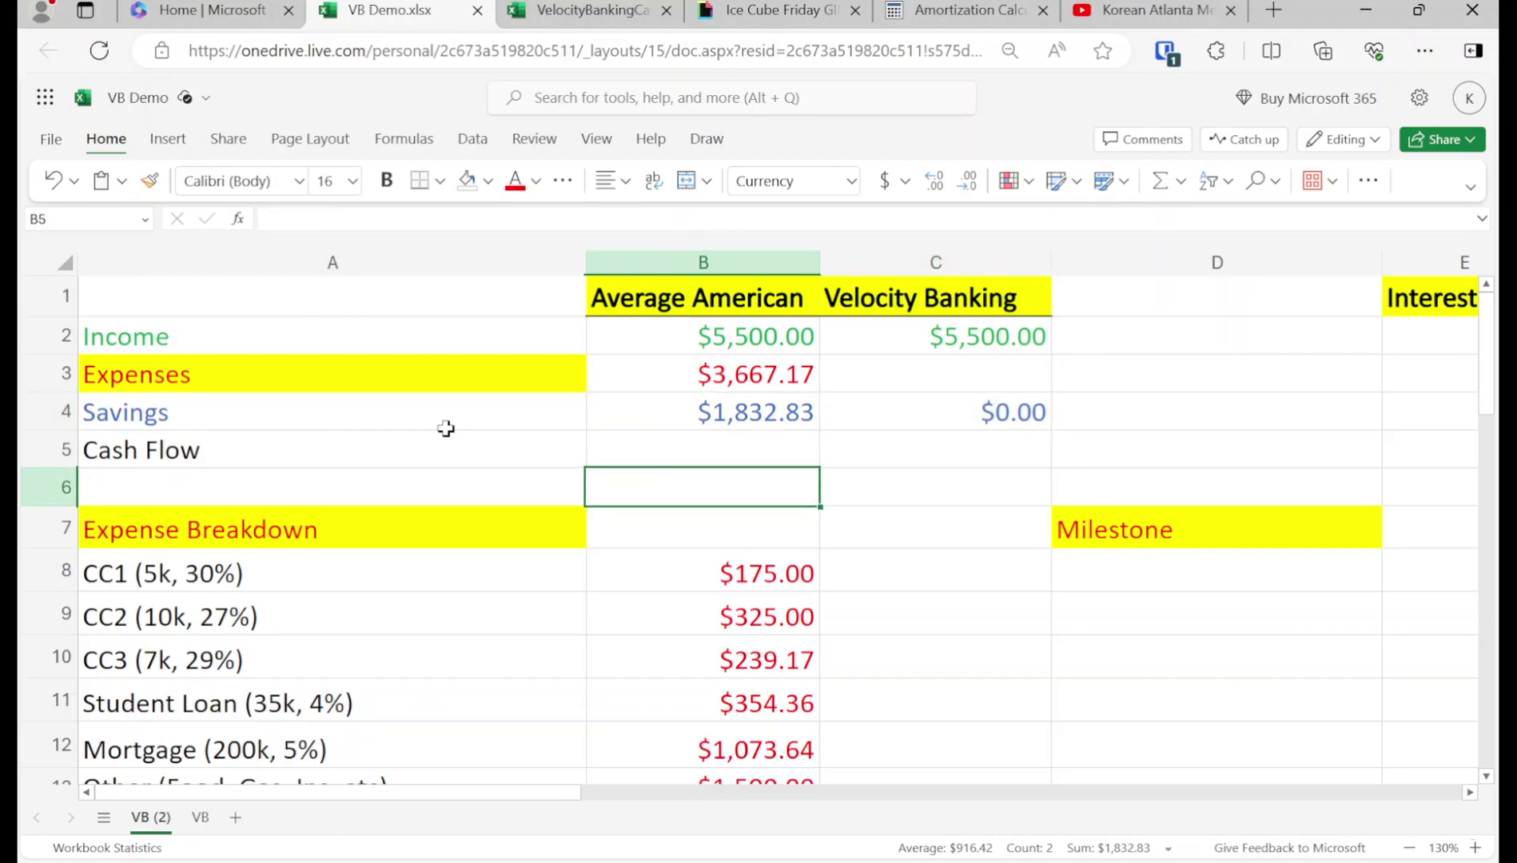
{"action": "key", "text": "Down"}
{"action": "key", "text": "Right"}
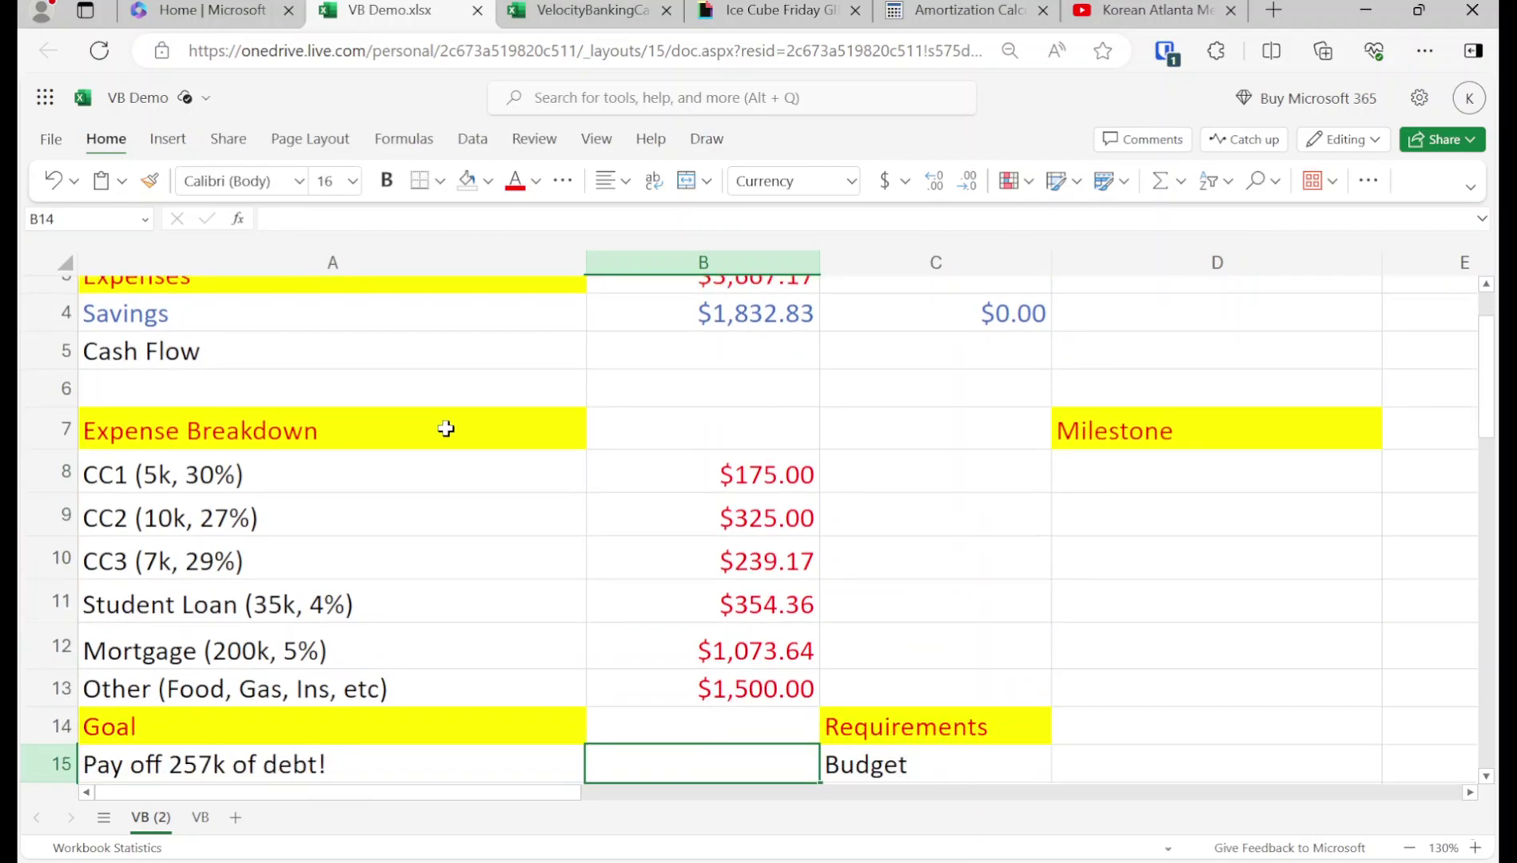
{"action": "key", "text": "Down"}
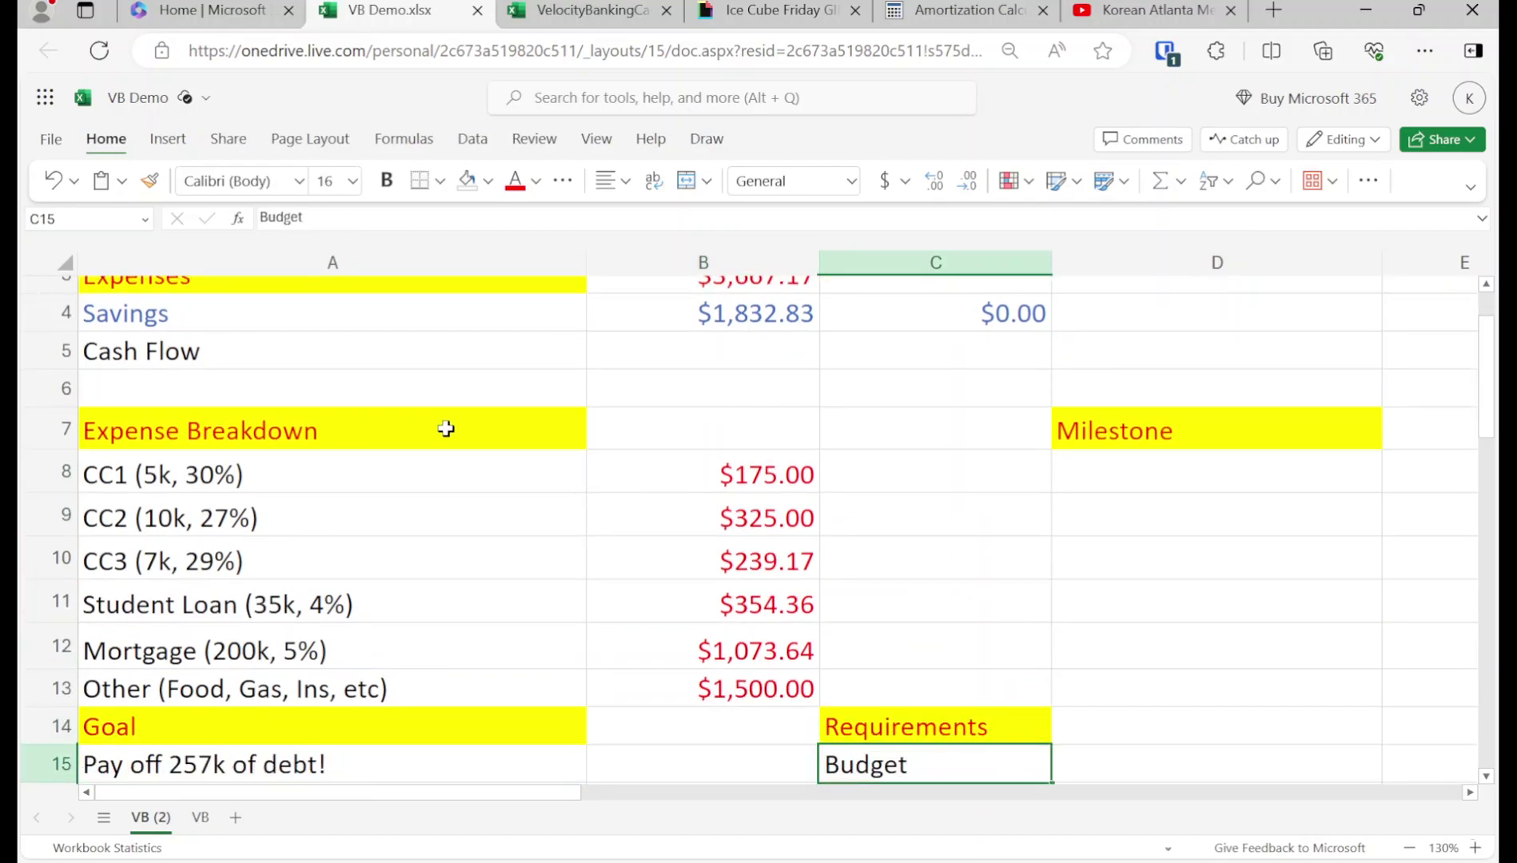
{"action": "key", "text": "Down"}
{"action": "key", "text": "Down"}
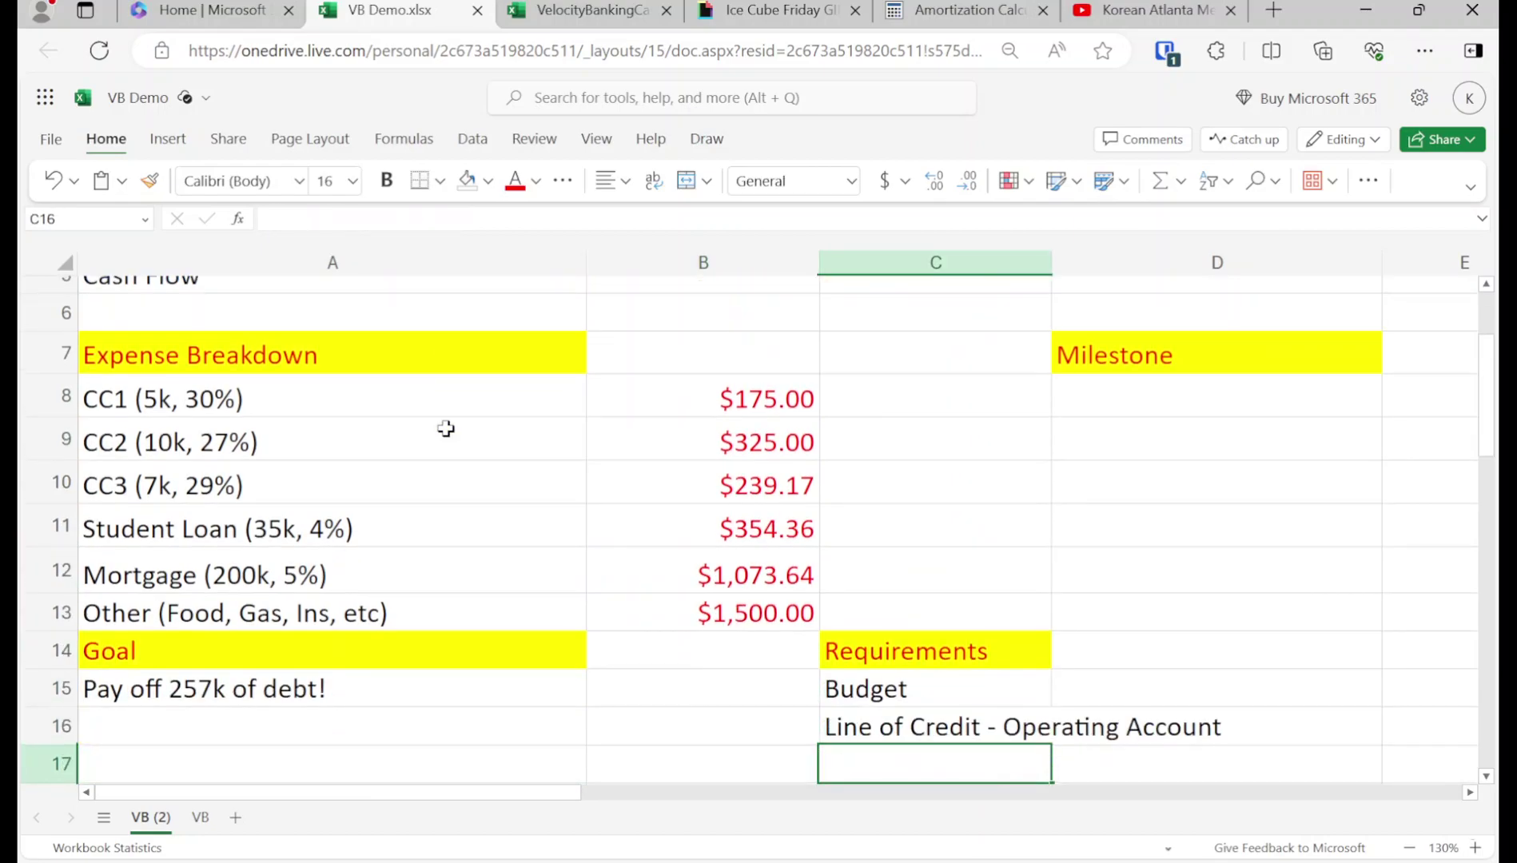
{"action": "key", "text": "Up"}
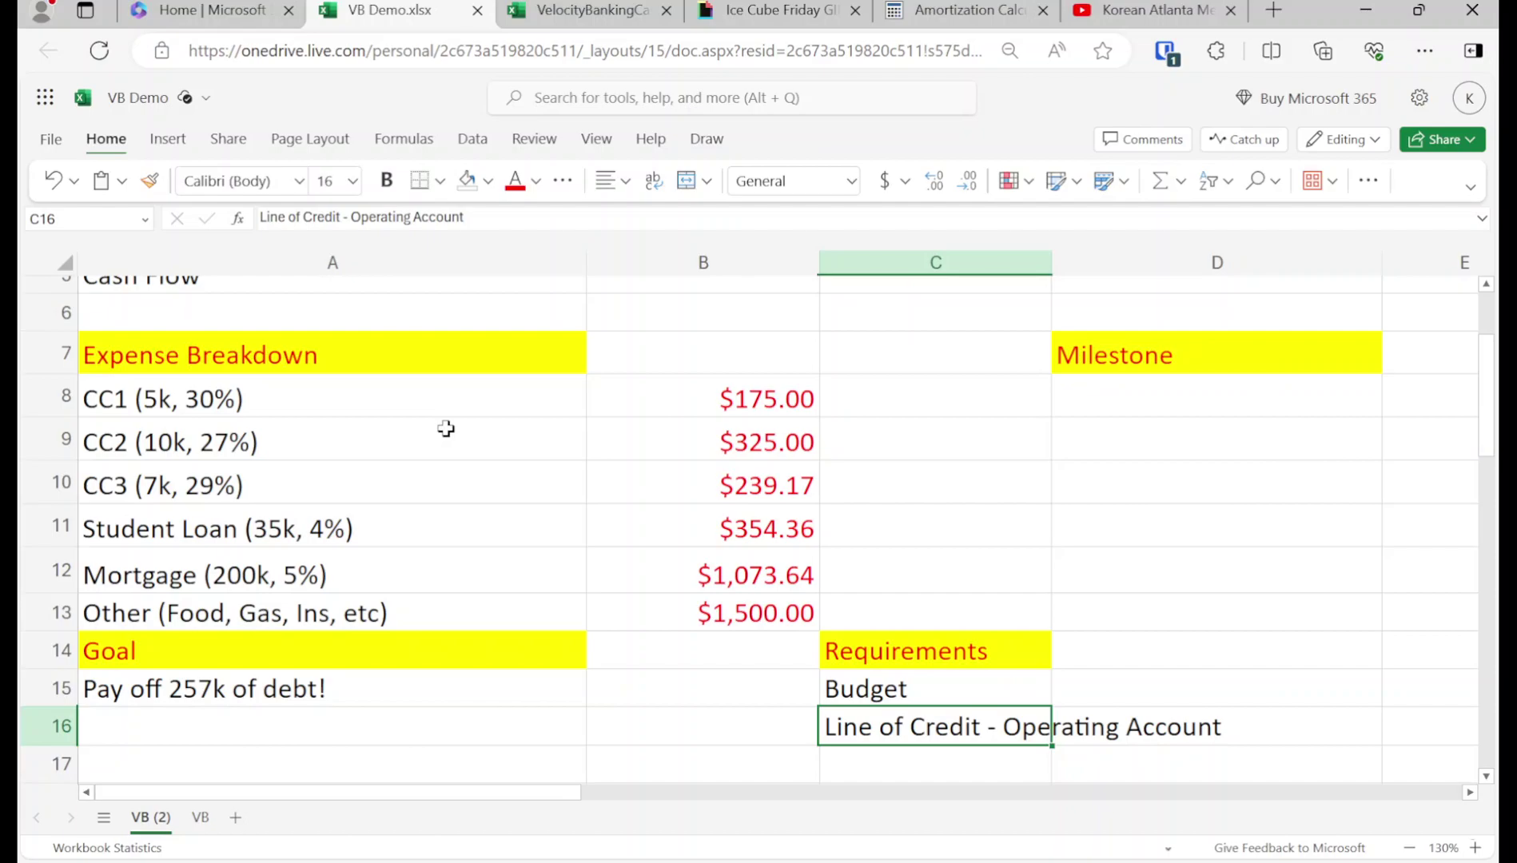
Examine the debt goal and the three credit card debts in A8:A10 with their monthly payments
{"action": "key", "text": "Left"}
{"action": "key", "text": "Up"}
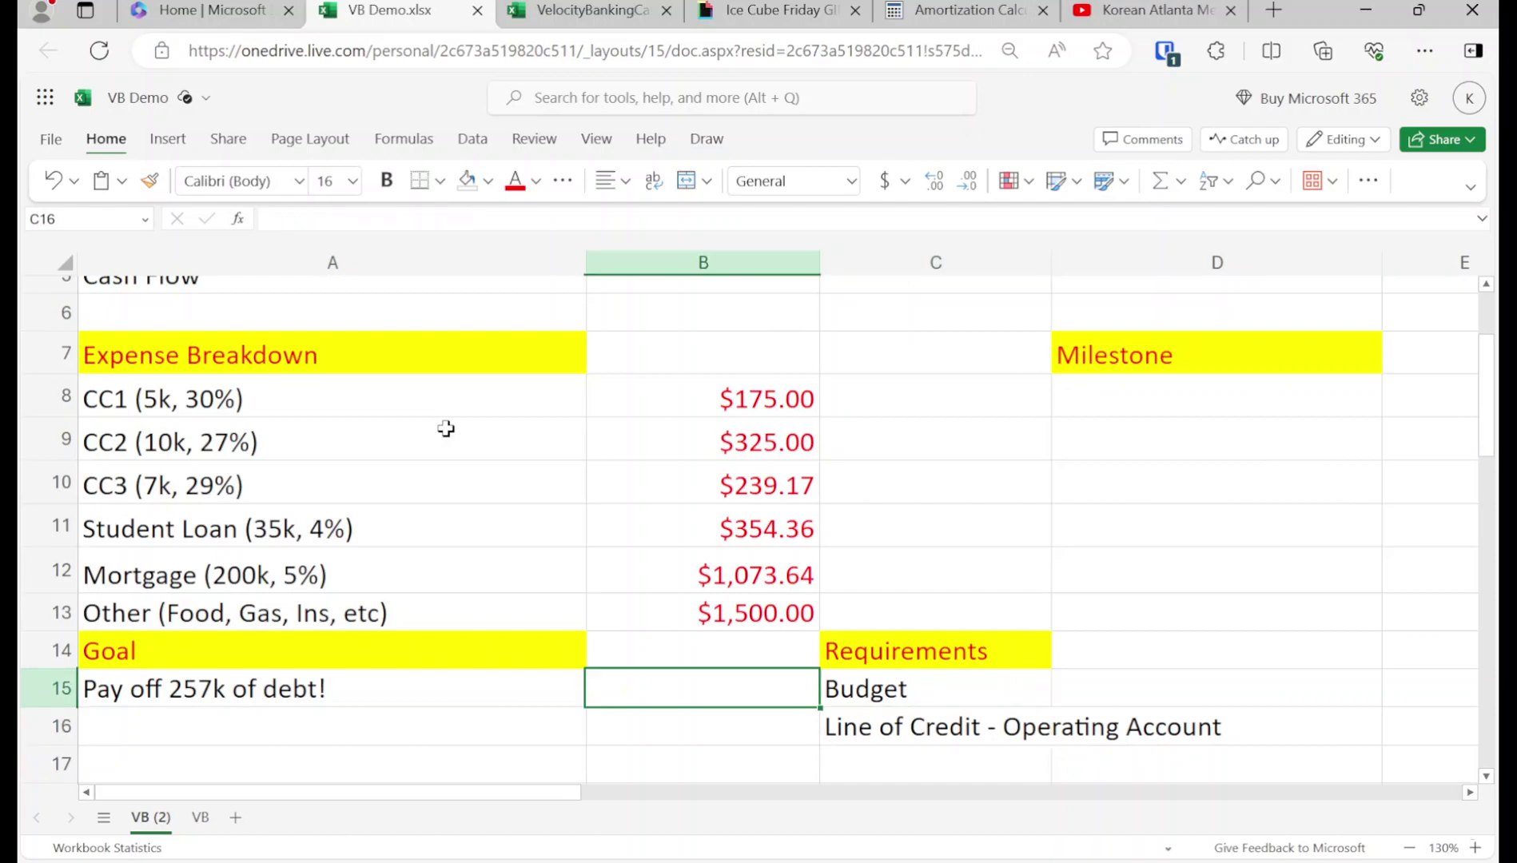
{"action": "key", "text": "Left"}
{"action": "key", "text": "Up"}
{"action": "key", "text": "Up"}
{"action": "key", "text": "Up"}
{"action": "key", "text": "Up"}
{"action": "key", "text": "Up"}
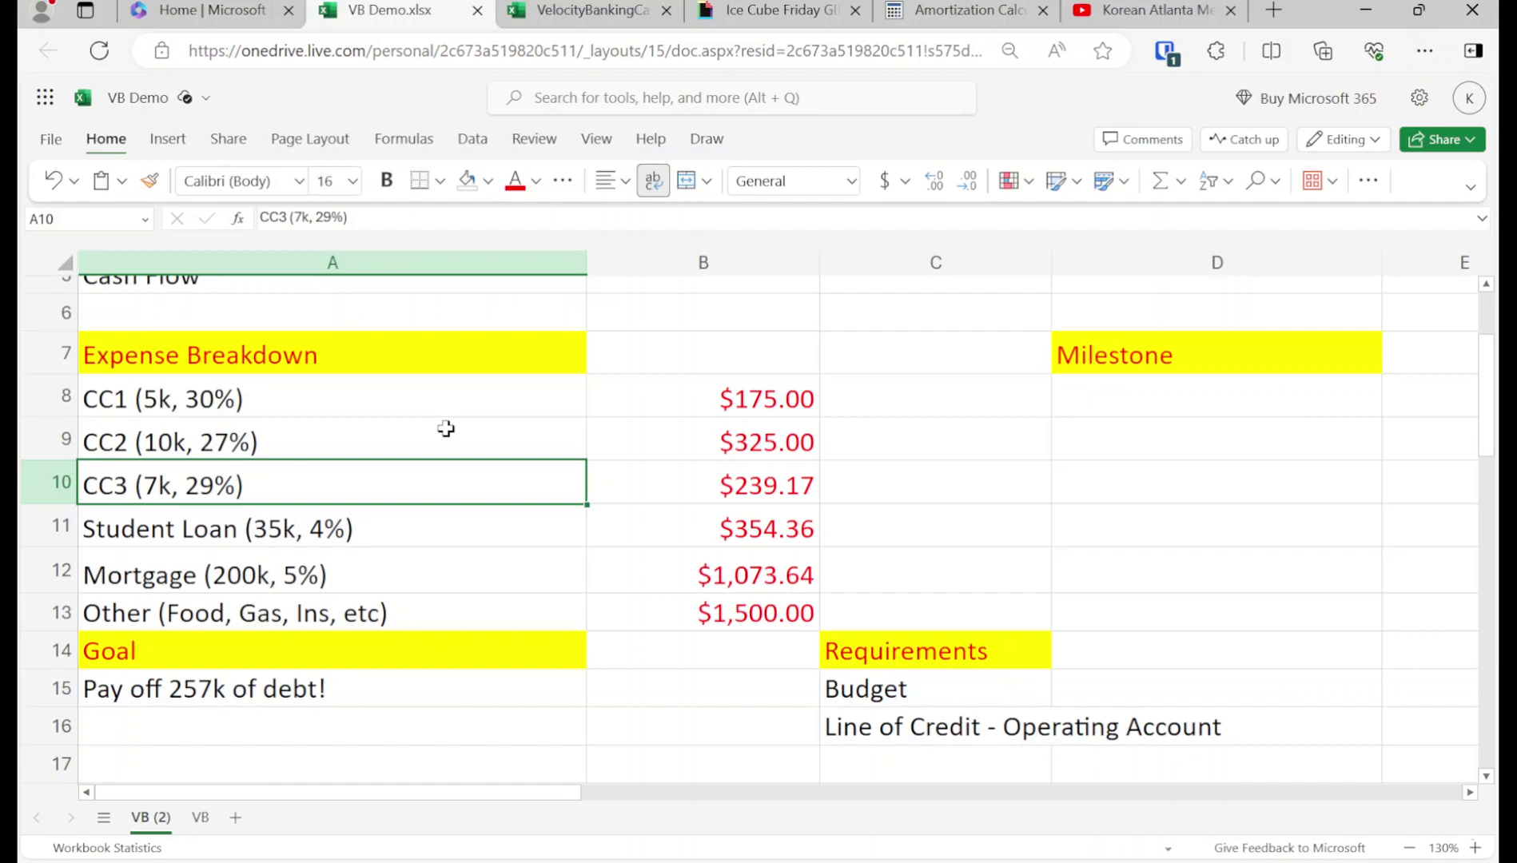
{"action": "key", "text": "Up"}
{"action": "key", "text": "Up"}
{"action": "key", "text": "shift+Down"}
{"action": "key", "text": "shift+Down"}
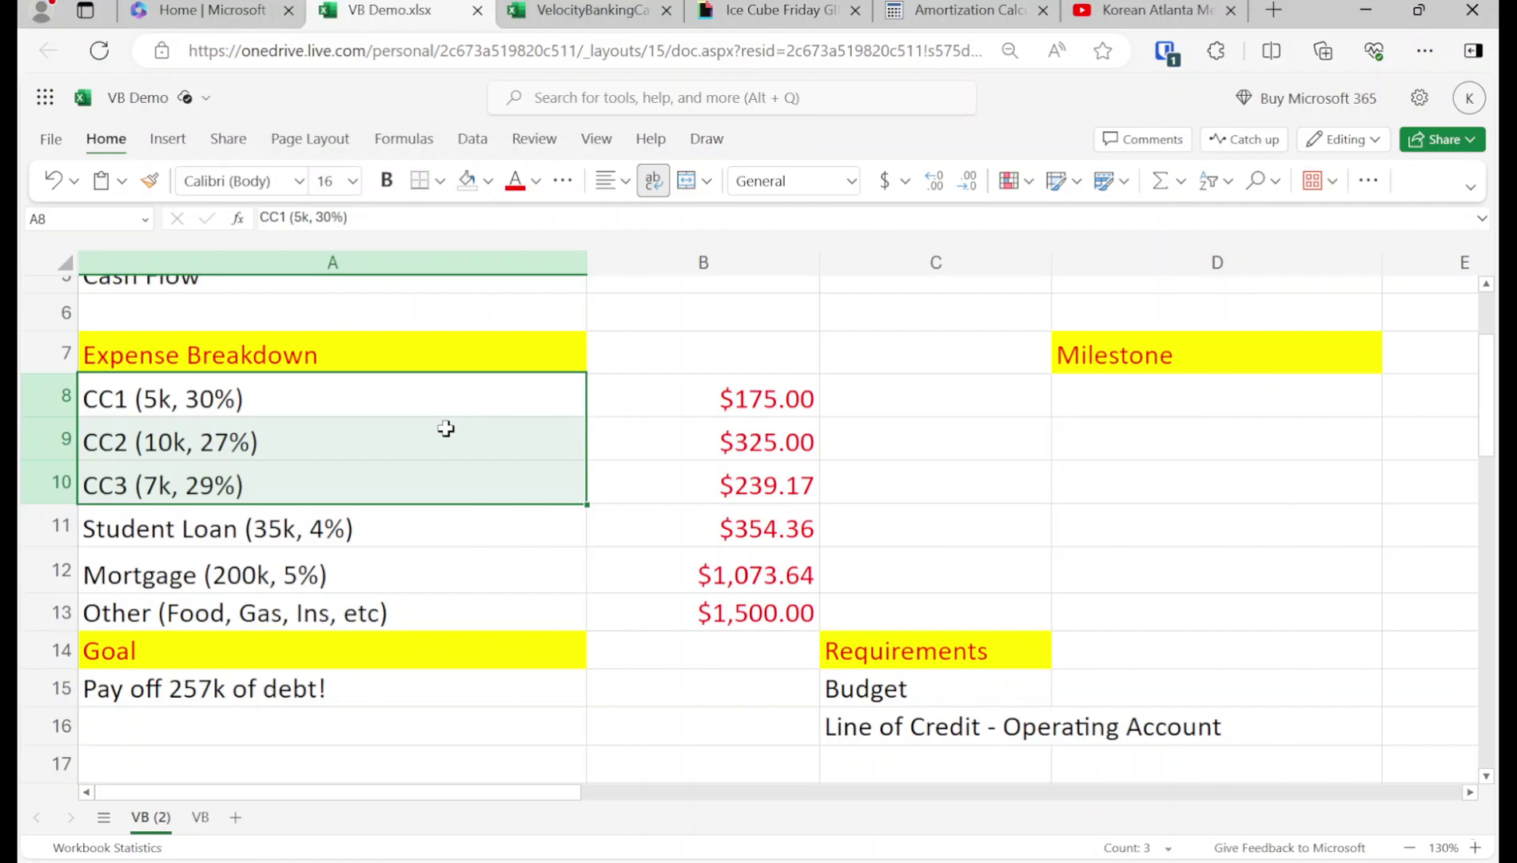
{"action": "key", "text": "Right"}
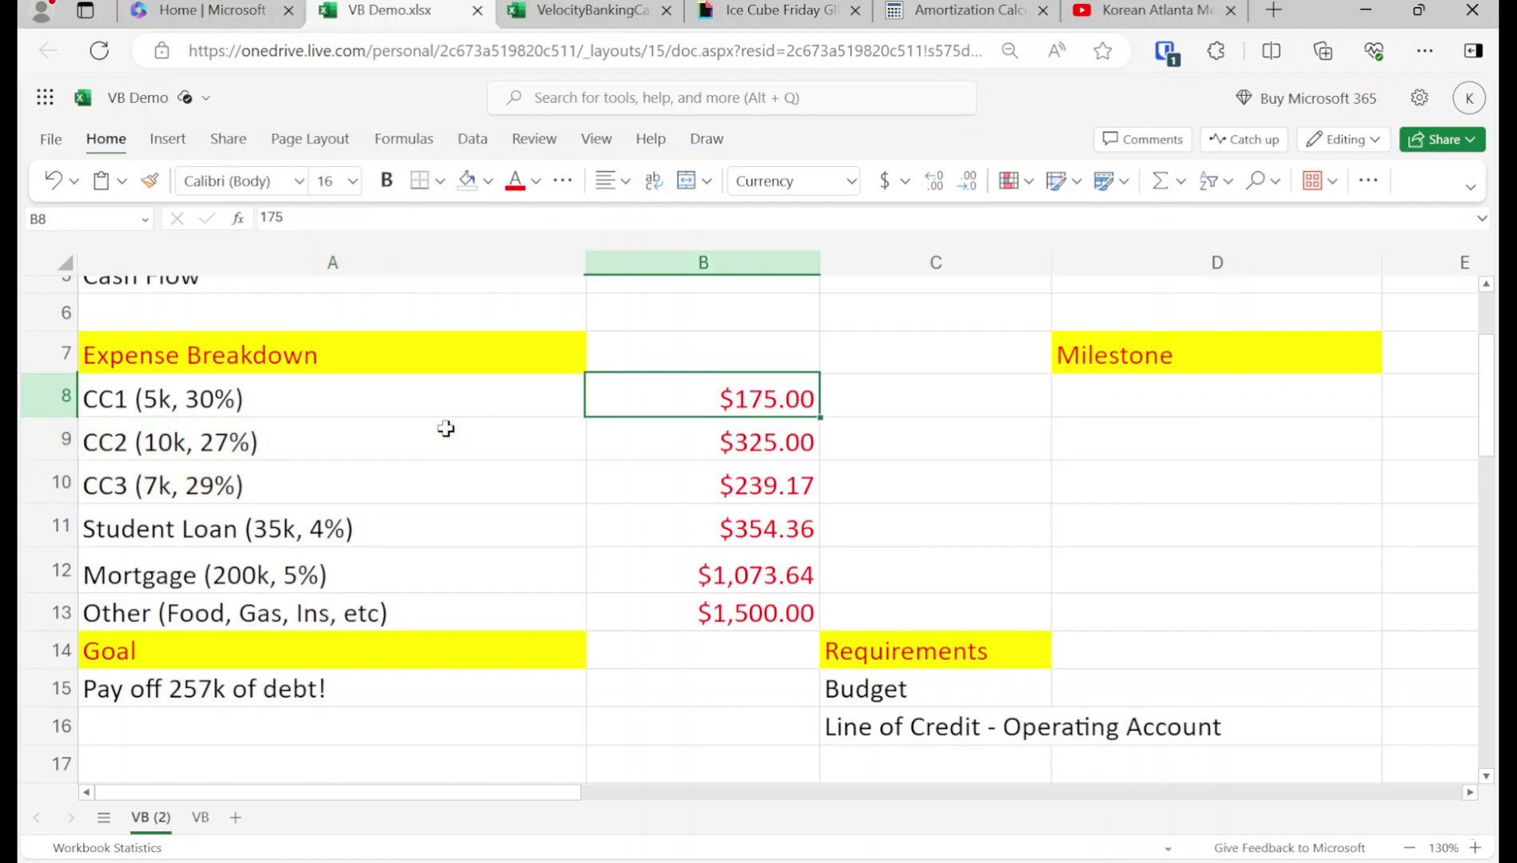
Copy the total expenses formula from B3 into the Velocity Banking column at C3
{"action": "key", "text": "Right"}
{"action": "key", "text": "Up"}
{"action": "key", "text": "Up"}
{"action": "key", "text": "Up"}
{"action": "key", "text": "Up"}
{"action": "key", "text": "Up"}
{"action": "key", "text": "Up"}
{"action": "key", "text": "Up"}
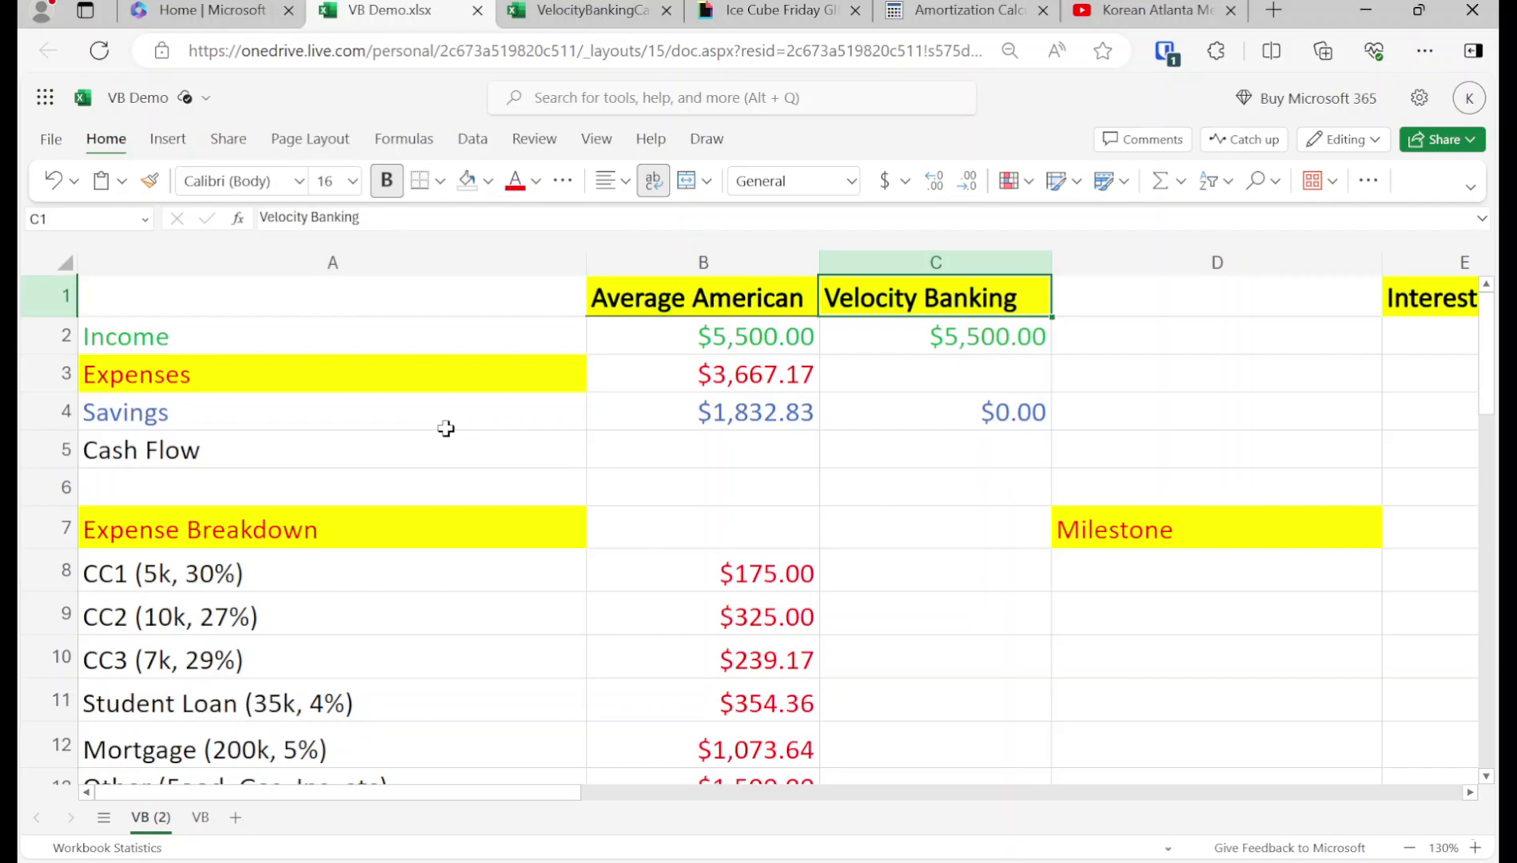
{"action": "key", "text": "Left"}
{"action": "key", "text": "Down"}
{"action": "key", "text": "Down"}
{"action": "key", "text": "ctrl+c"}
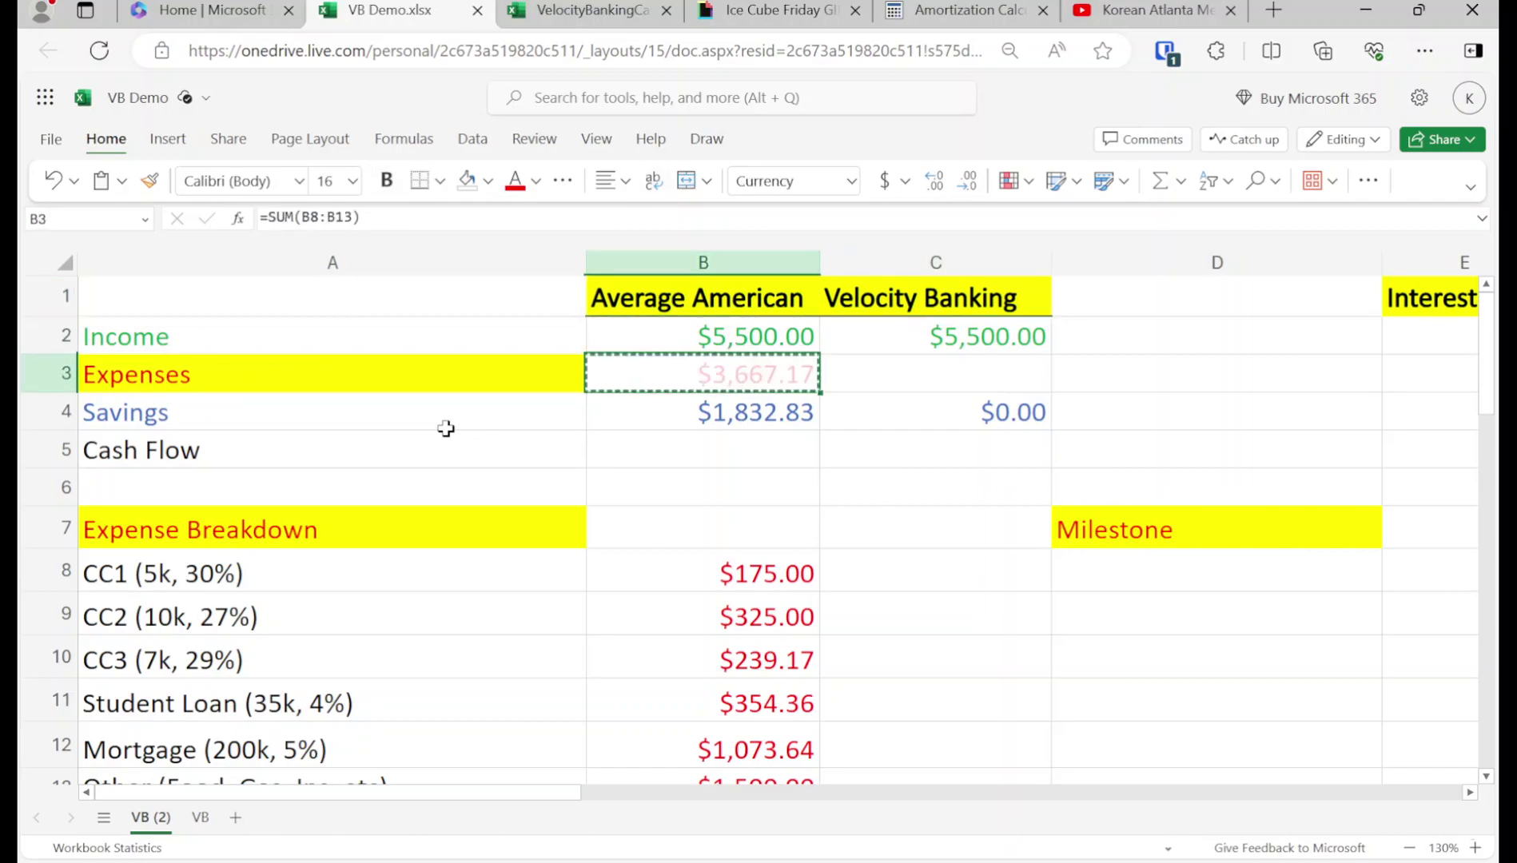
{"action": "key", "text": "Right"}
{"action": "key", "text": "ctrl+v"}
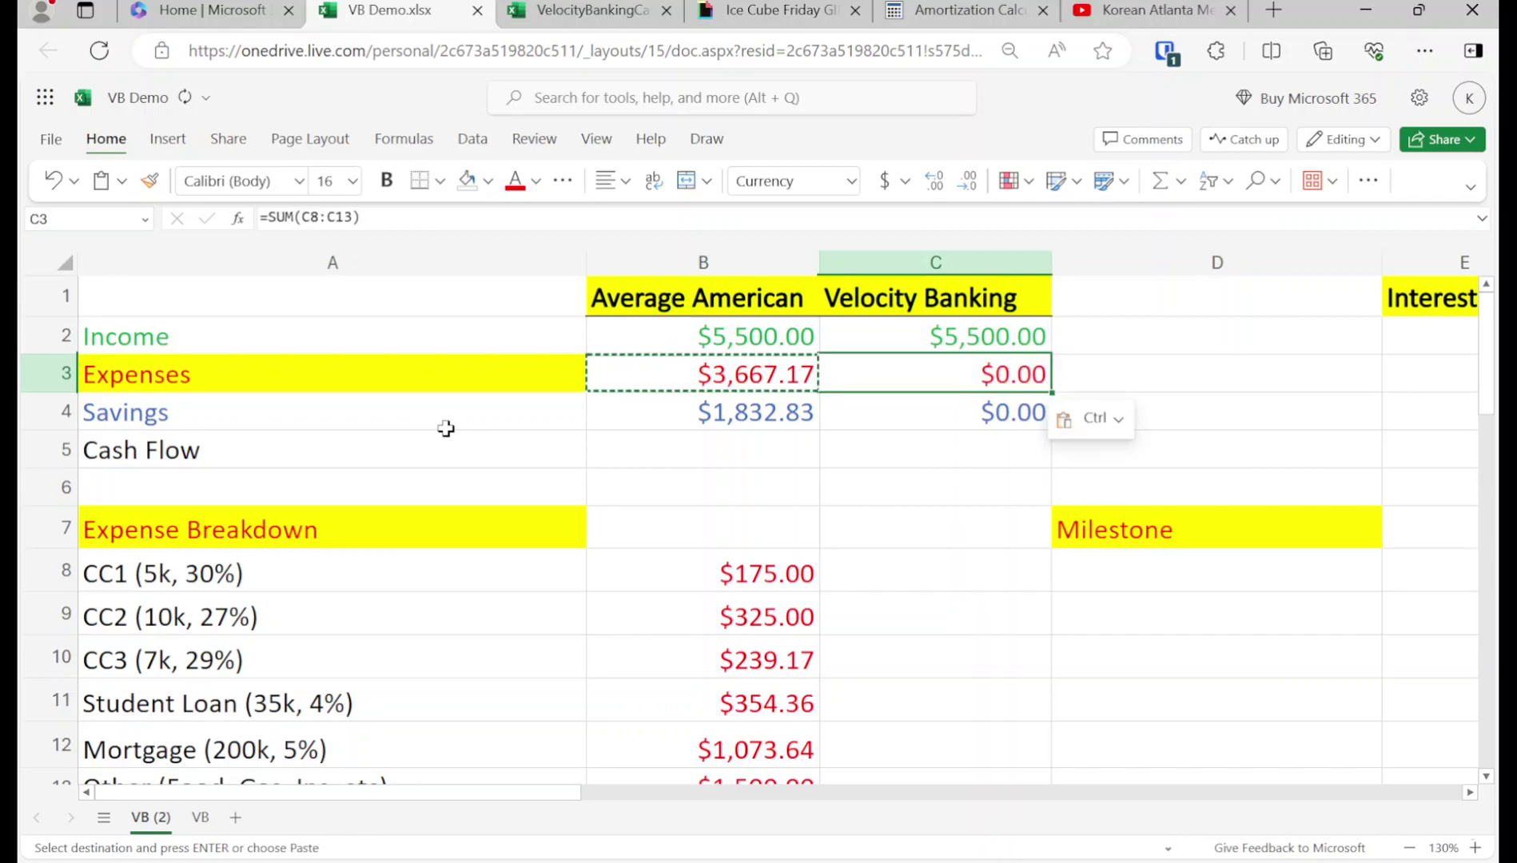
Copy the expense breakdown amounts from B8:B13 into C8:C13
{"action": "key", "text": "Down"}
{"action": "key", "text": "Down"}
{"action": "key", "text": "Left"}
{"action": "key", "text": "Down"}
{"action": "key", "text": "Down"}
{"action": "key", "text": "Down"}
{"action": "key", "text": "shift+Down"}
{"action": "key", "text": "shift+Down"}
{"action": "key", "text": "shift+Down"}
{"action": "key", "text": "shift+Down"}
{"action": "key", "text": "shift+Down"}
{"action": "key", "text": "shift+Down"}
{"action": "key", "text": "shift+Up"}
{"action": "key", "text": "ctrl+c"}
{"action": "key", "text": "Right"}
{"action": "key", "text": "ctrl+v"}
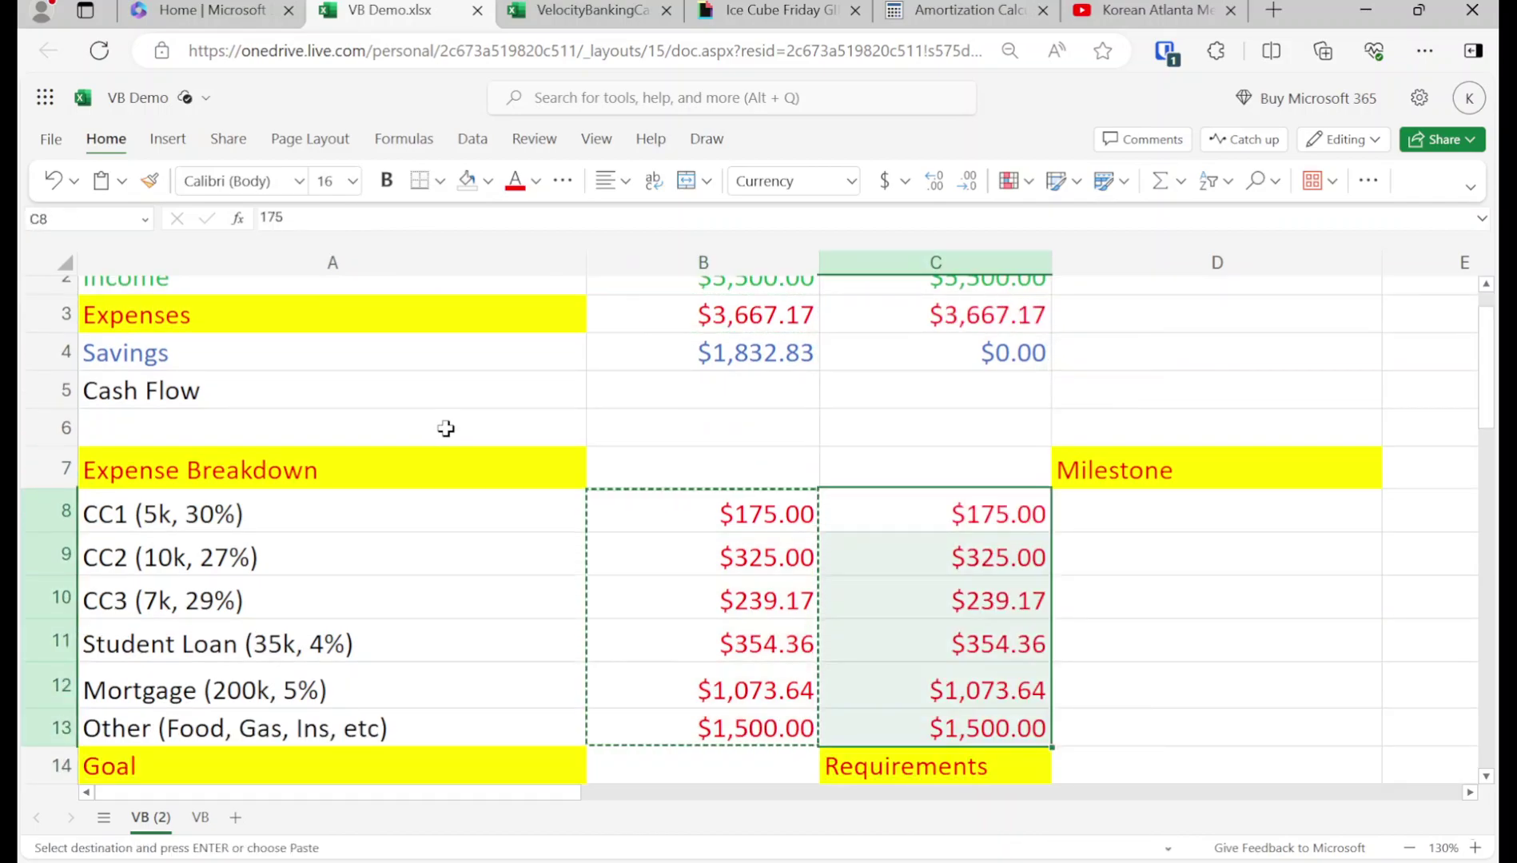
Enter 25,000 as the Available Limit in F2
{"action": "key", "text": "Up"}
{"action": "key", "text": "Up"}
{"action": "key", "text": "Up"}
{"action": "key", "text": "Up"}
{"action": "key", "text": "Up"}
{"action": "key", "text": "Up"}
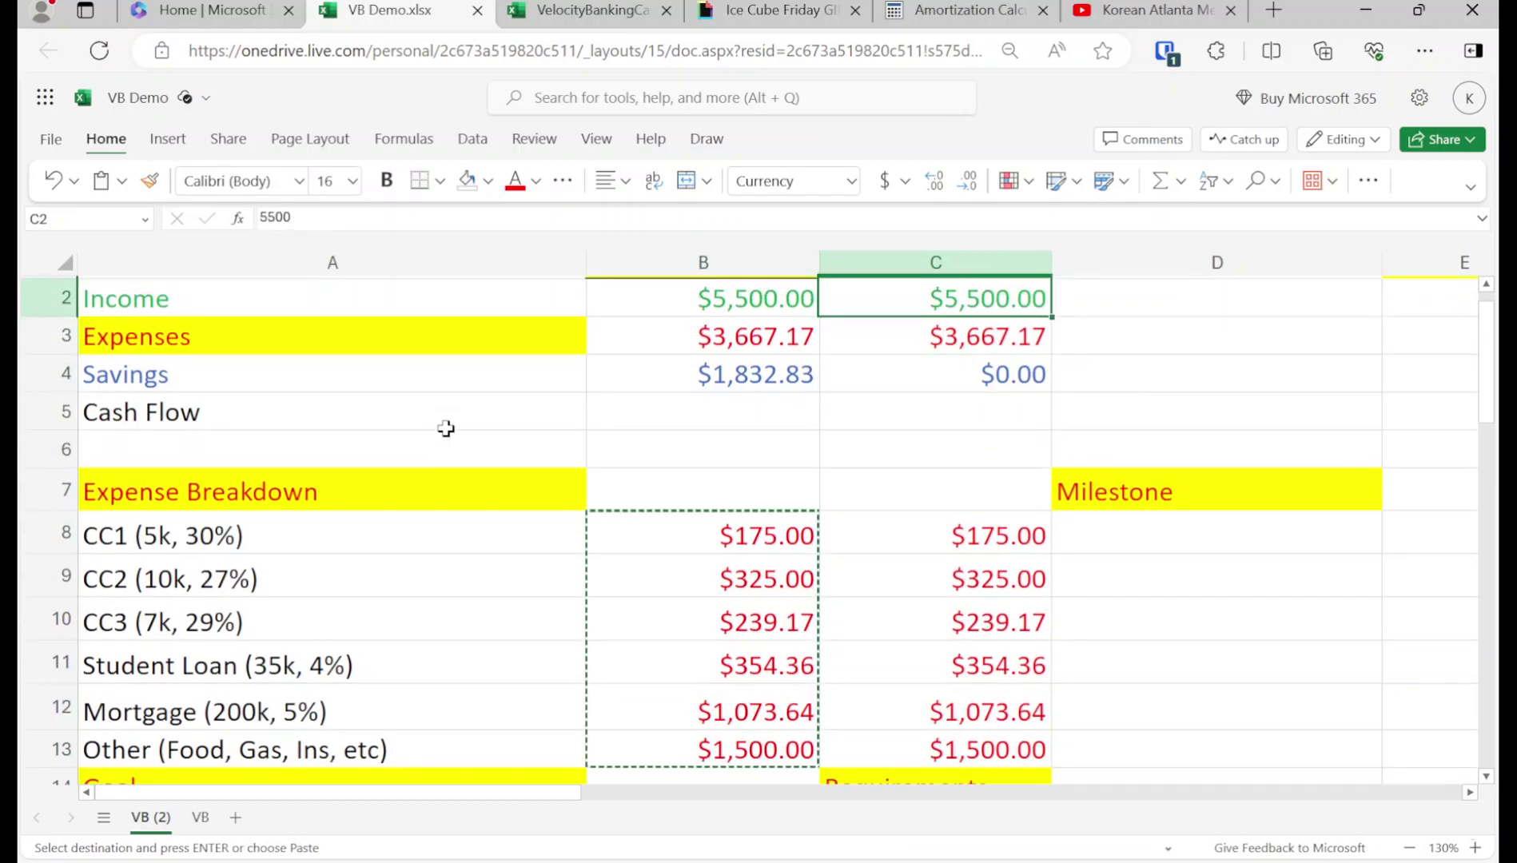
{"action": "key", "text": "Right"}
{"action": "key", "text": "Right"}
{"action": "key", "text": "Right"}
{"action": "key", "text": "Up"}
{"action": "key", "text": "Right"}
{"action": "key", "text": "Left"}
{"action": "key", "text": "Down"}
{"action": "type", "text": "25,000"}
{"action": "key", "text": "Return"}
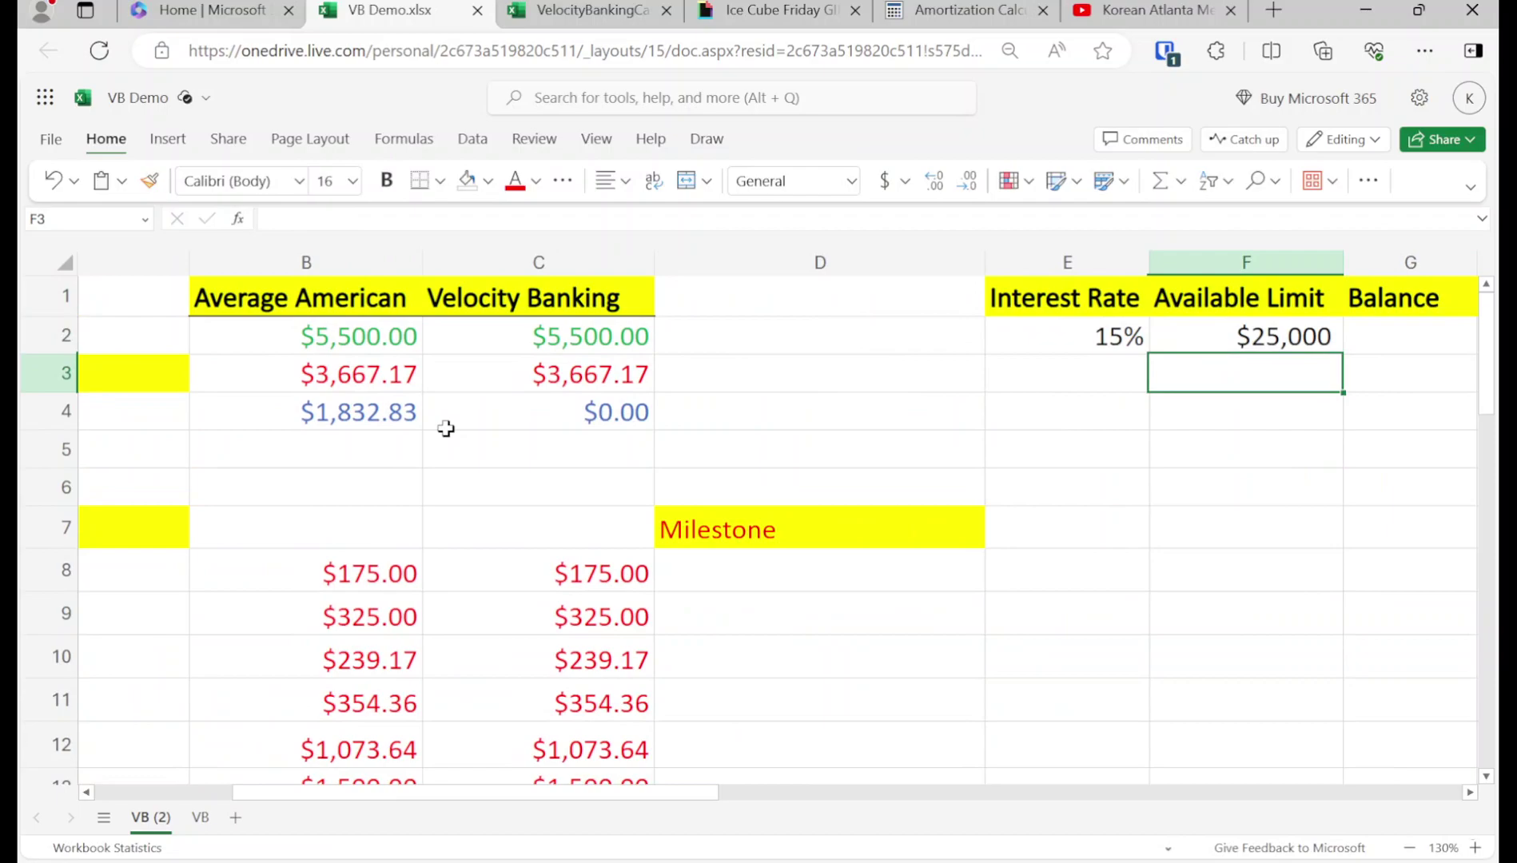
Compare the Available Limit in F2 with the Velocity Banking income and the CC1 debt in row 8
{"action": "key", "text": "Up"}
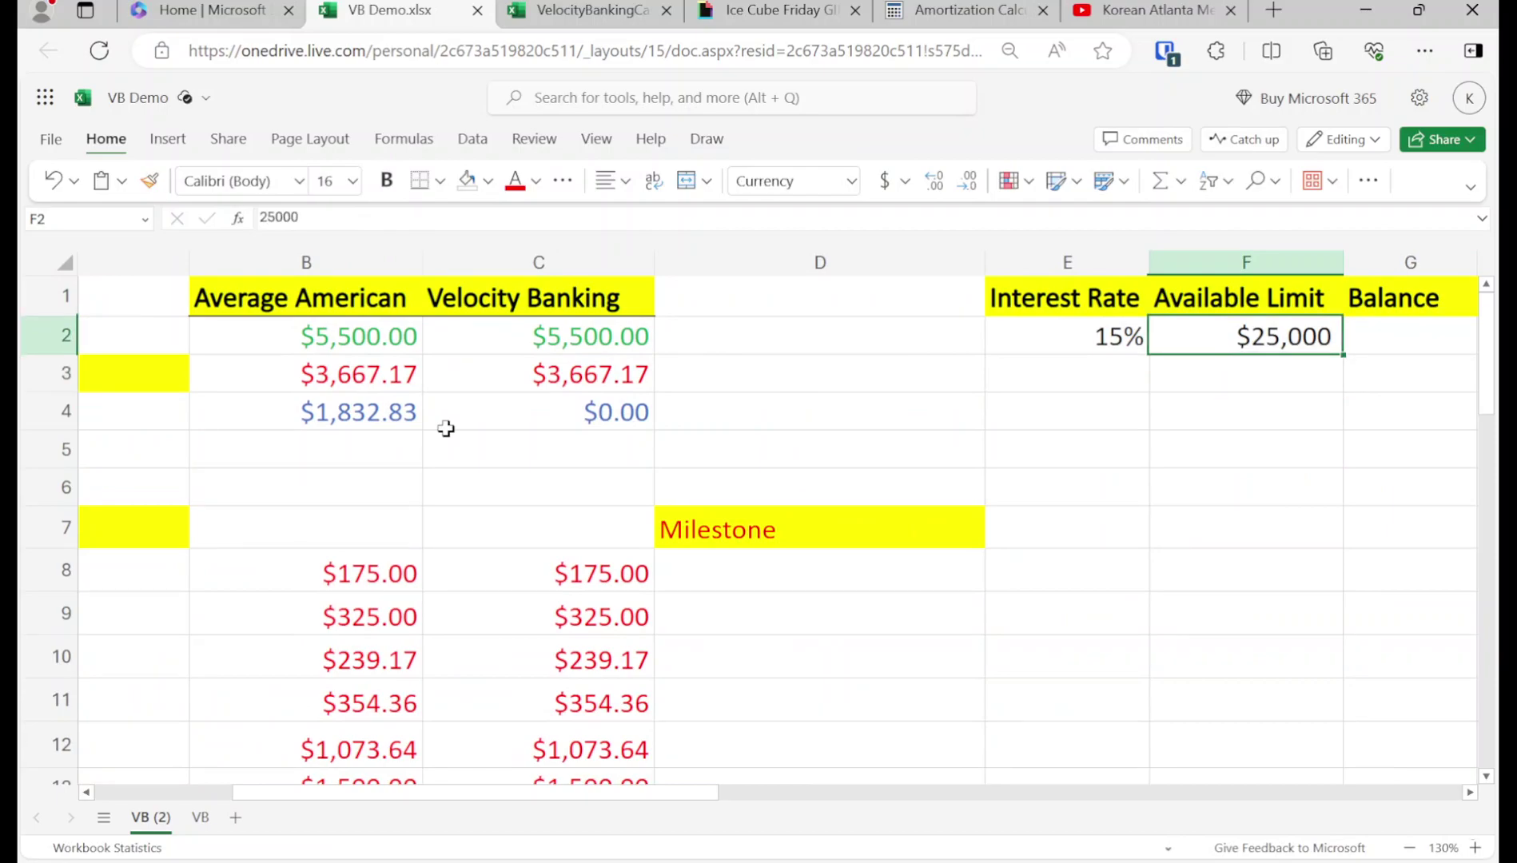
{"action": "key", "text": "Left"}
{"action": "key", "text": "Left"}
{"action": "key", "text": "Left"}
{"action": "key", "text": "Left"}
{"action": "key", "text": "Left"}
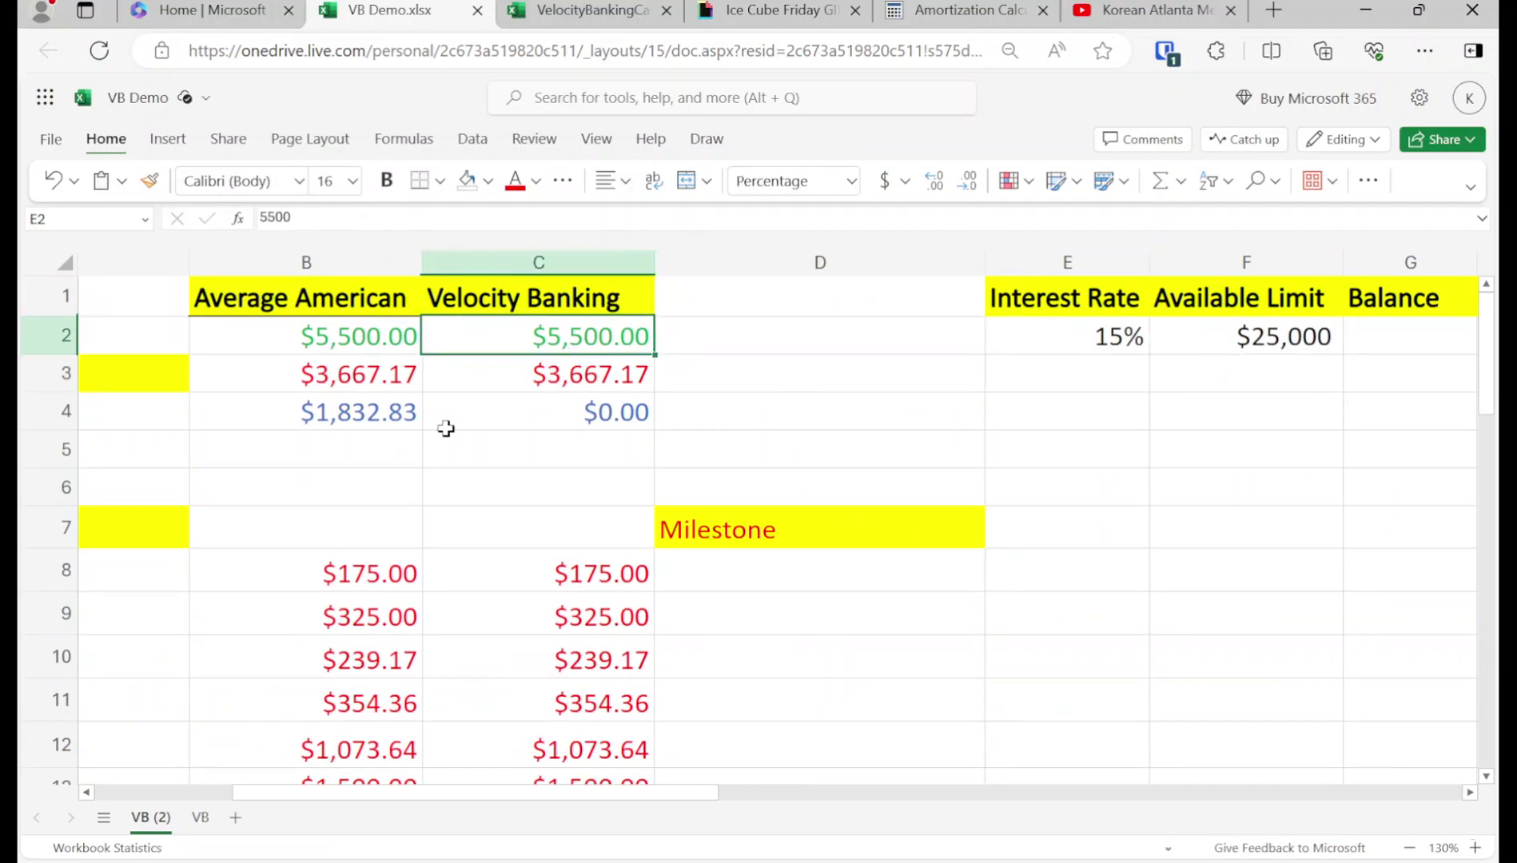
{"action": "key", "text": "Down"}
{"action": "key", "text": "Down"}
{"action": "key", "text": "Down"}
{"action": "key", "text": "Down"}
{"action": "key", "text": "Down"}
{"action": "key", "text": "Down"}
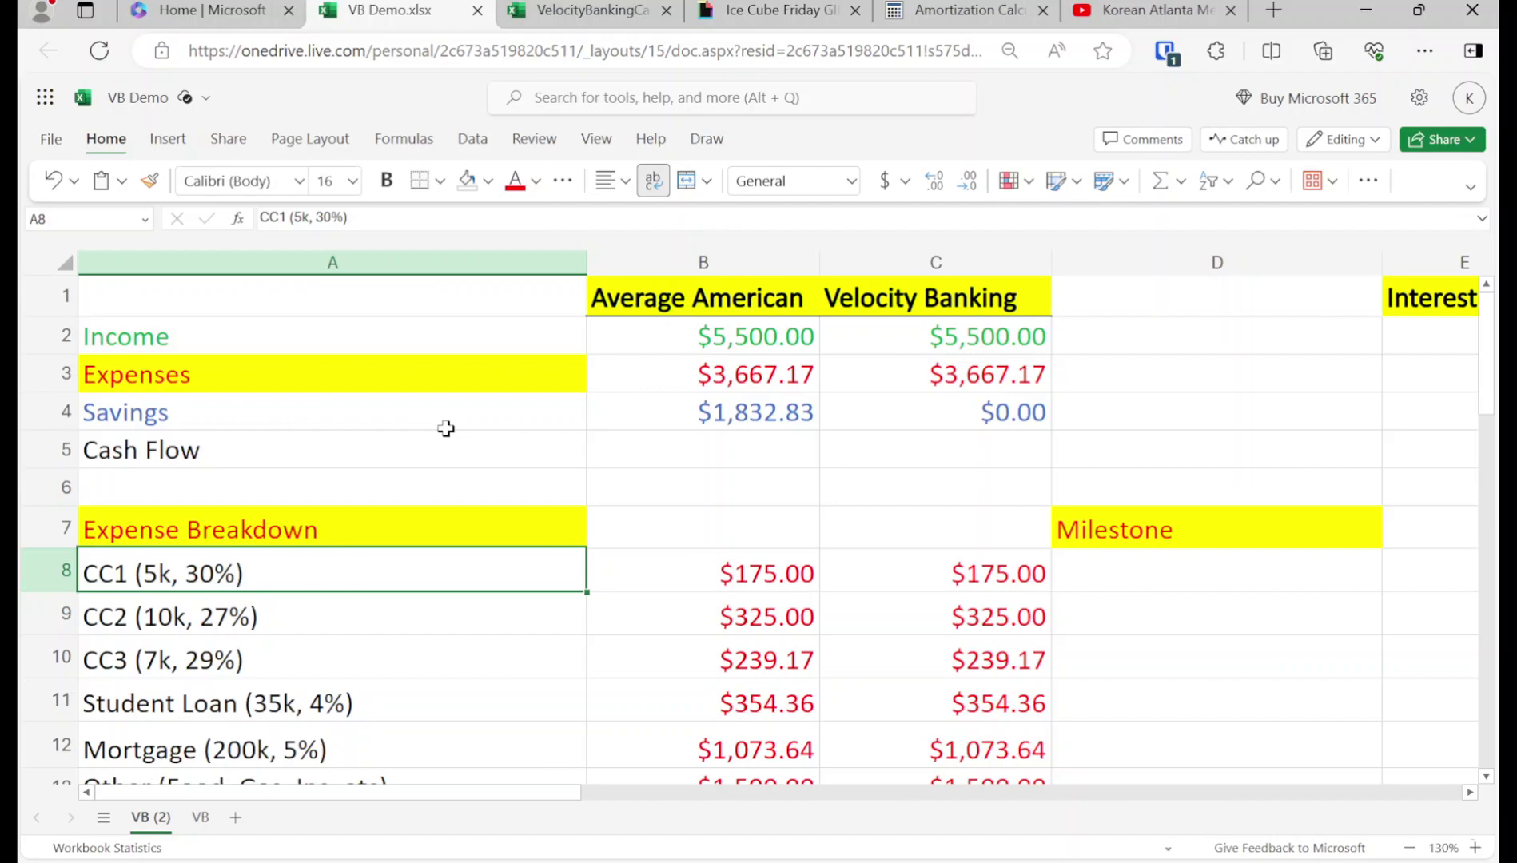
{"action": "key", "text": "Right"}
{"action": "key", "text": "Right"}
{"action": "key", "text": "Right"}
{"action": "key", "text": "Right"}
{"action": "key", "text": "Right"}
{"action": "key", "text": "Up"}
{"action": "key", "text": "Up"}
{"action": "key", "text": "Up"}
{"action": "key", "text": "Up"}
{"action": "key", "text": "Up"}
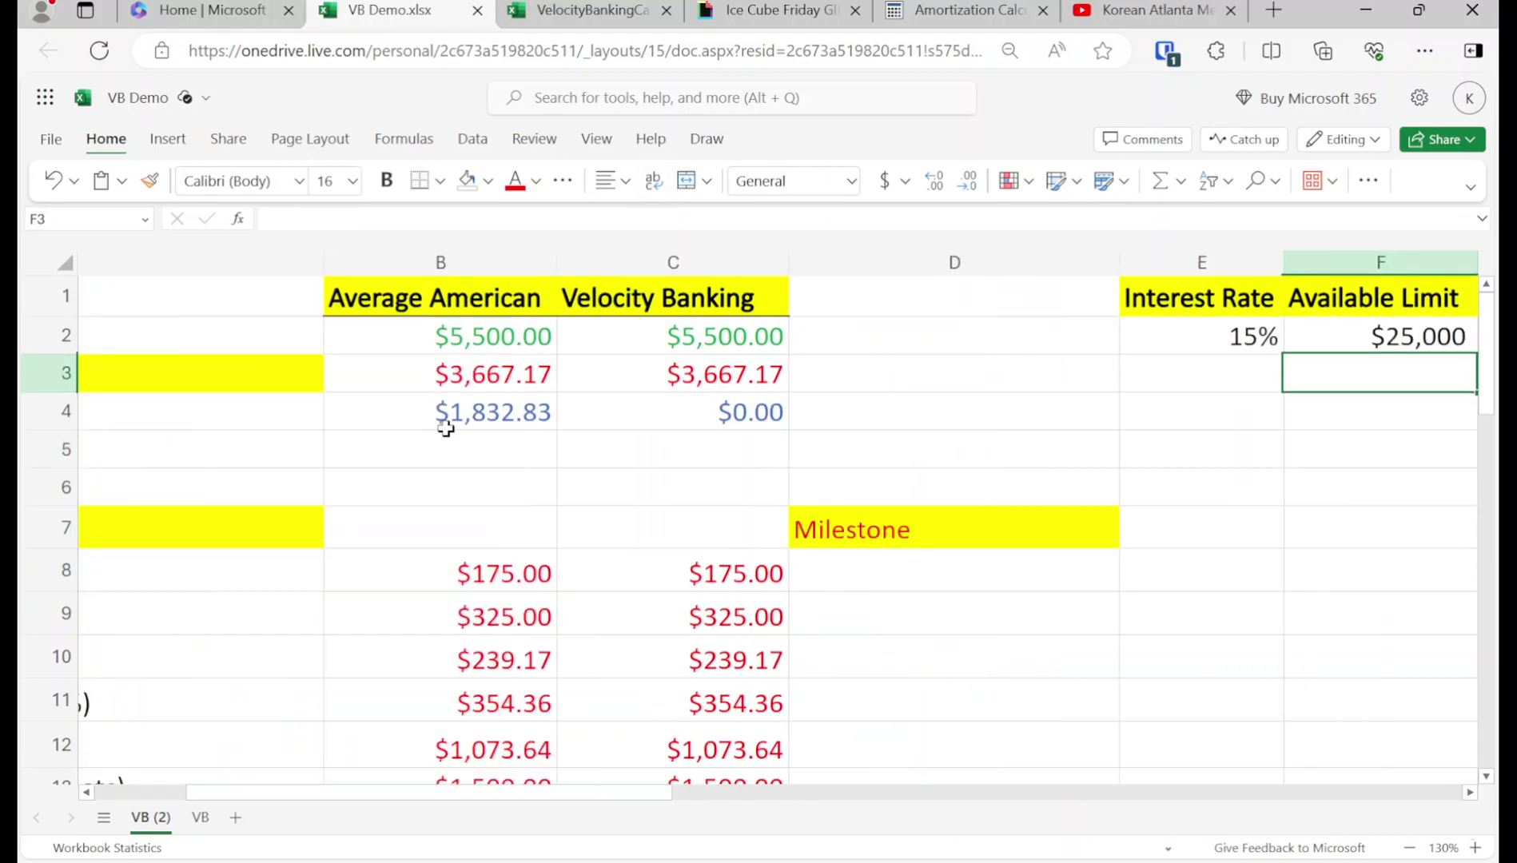
{"action": "key", "text": "Up"}
{"action": "key", "text": "Right"}
{"action": "key", "text": "Left"}
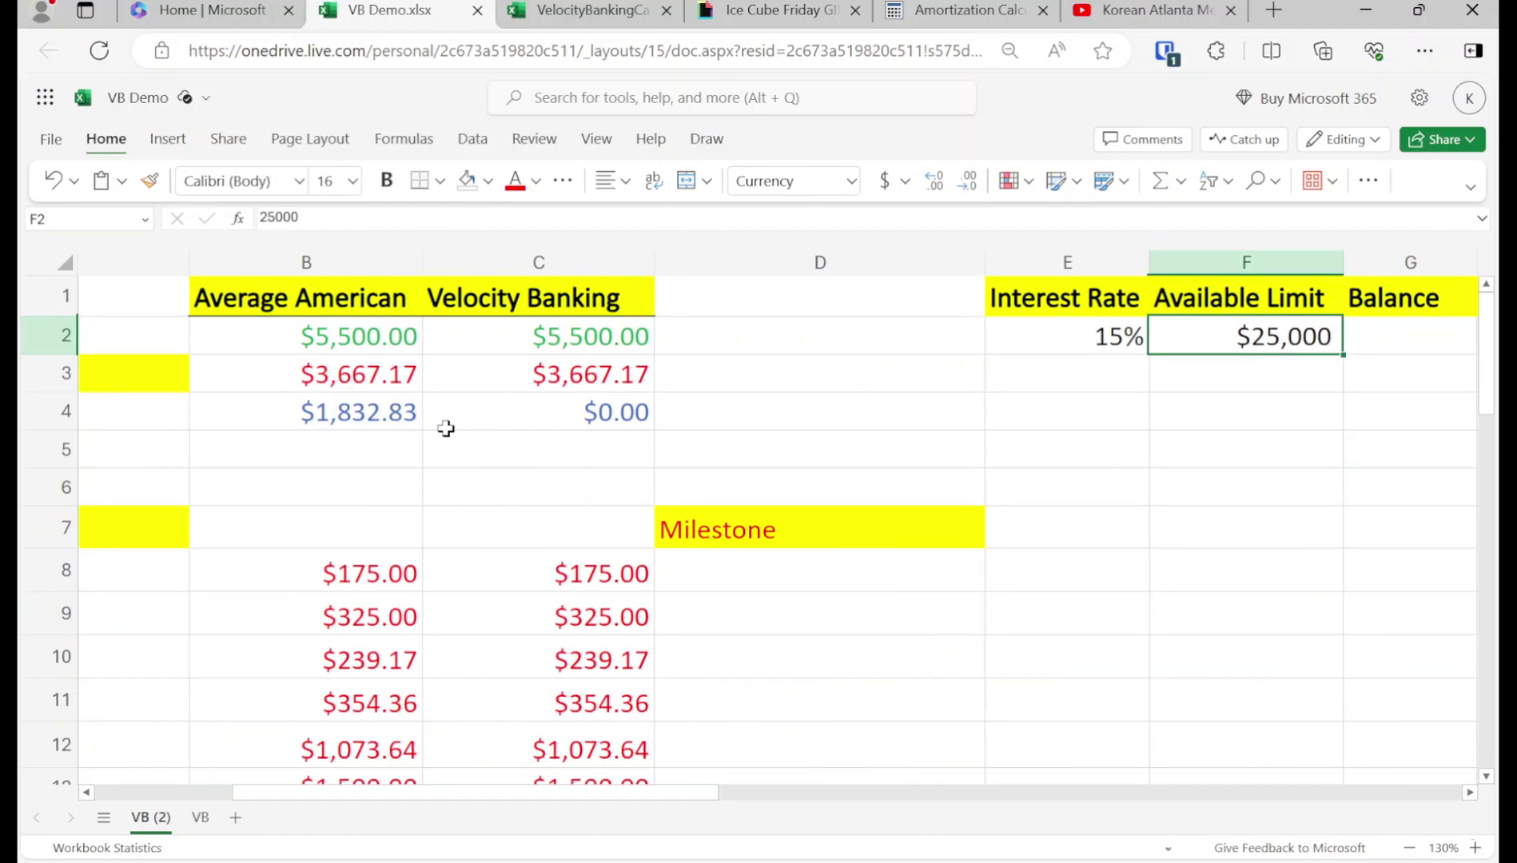
Enter 0 as the starting Month in I2
{"action": "key", "text": "Right"}
{"action": "key", "text": "Right"}
{"action": "key", "text": "Right"}
{"action": "key", "text": "Right"}
{"action": "key", "text": "Left"}
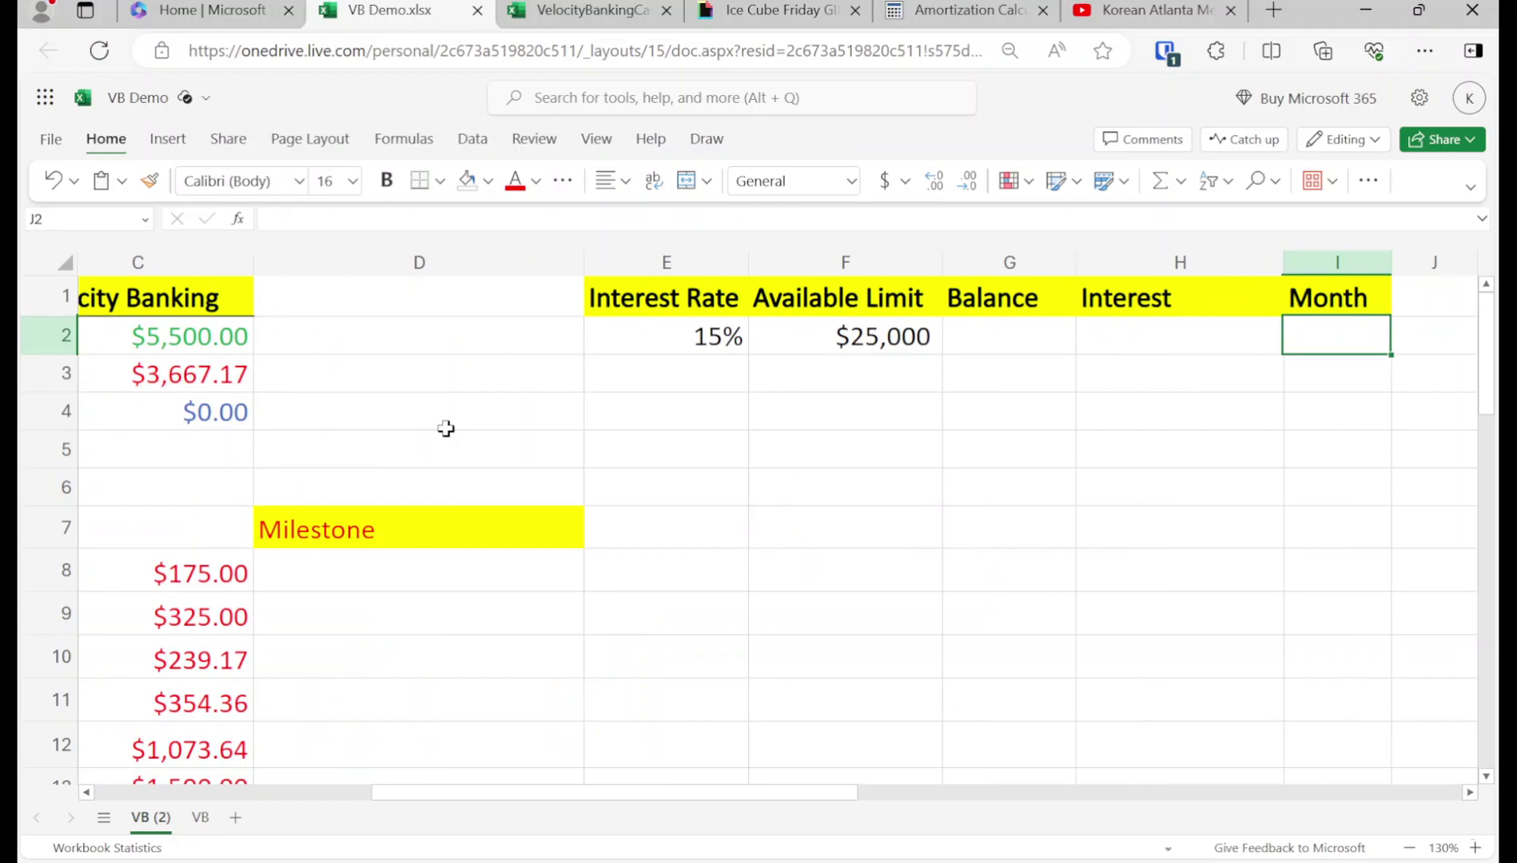
{"action": "type", "text": "0"}
{"action": "key", "text": "Return"}
Review the balances and interest rates of the three credit cards in A8:A10
{"action": "key", "text": "Left"}
{"action": "key", "text": "Home"}
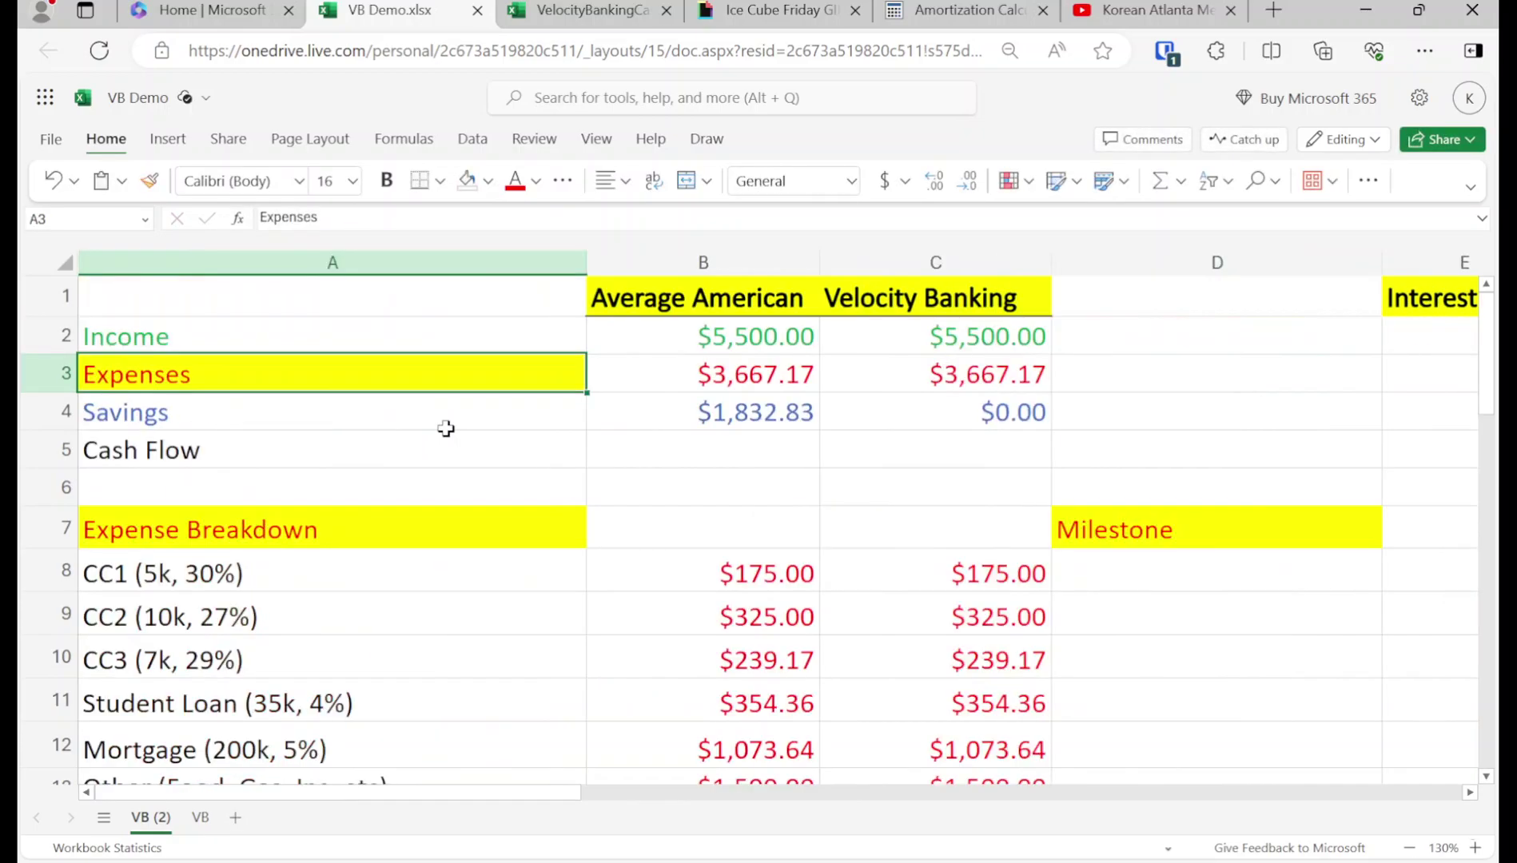
{"action": "key", "text": "Down"}
{"action": "key", "text": "Down"}
{"action": "key", "text": "Down"}
{"action": "key", "text": "Down"}
{"action": "key", "text": "Down"}
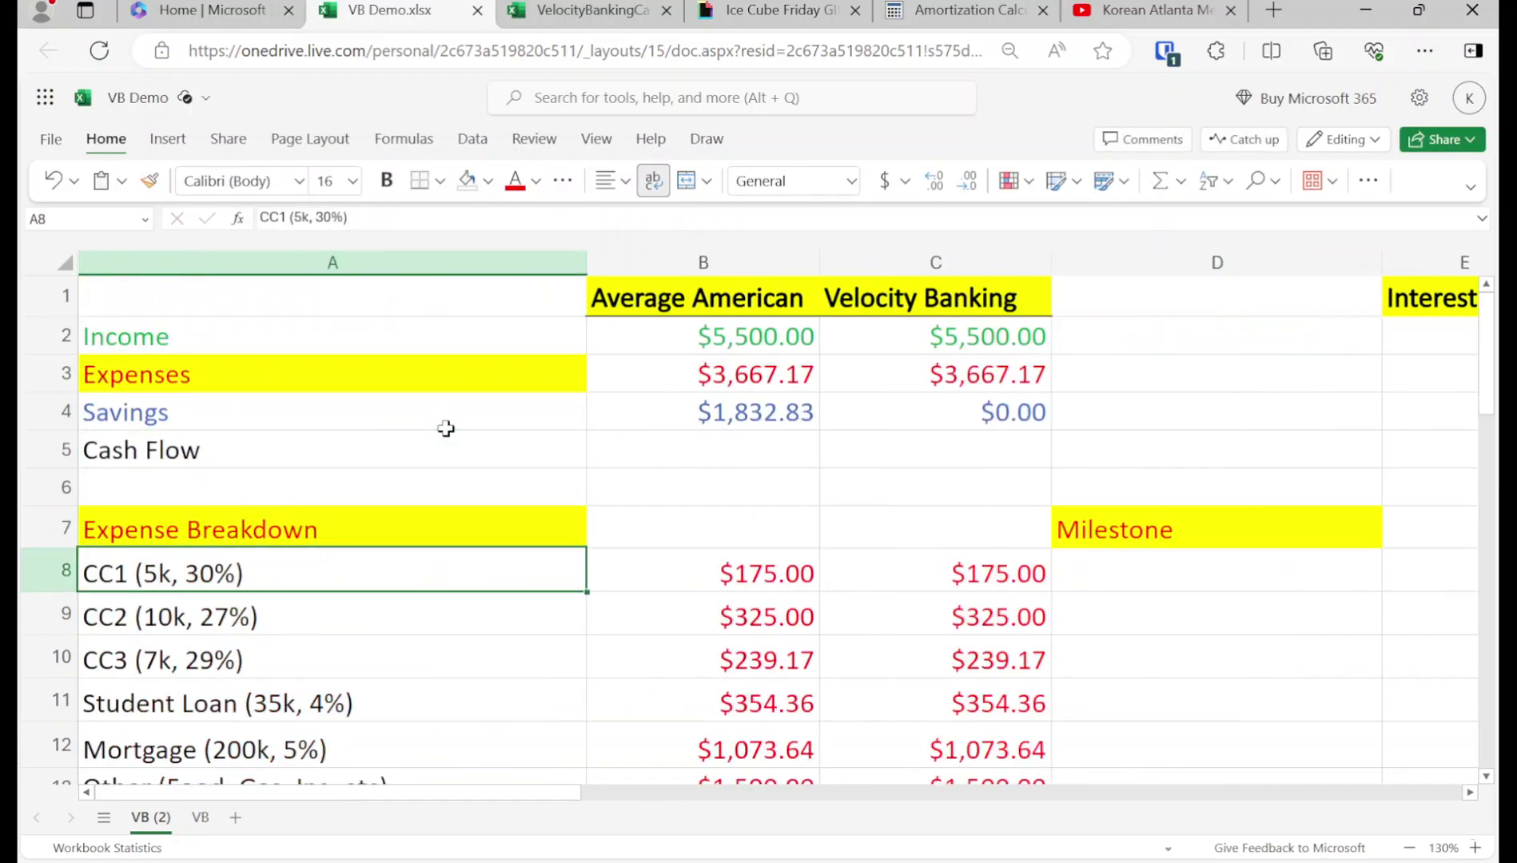
{"action": "key", "text": "shift+Down"}
{"action": "key", "text": "shift+Down"}
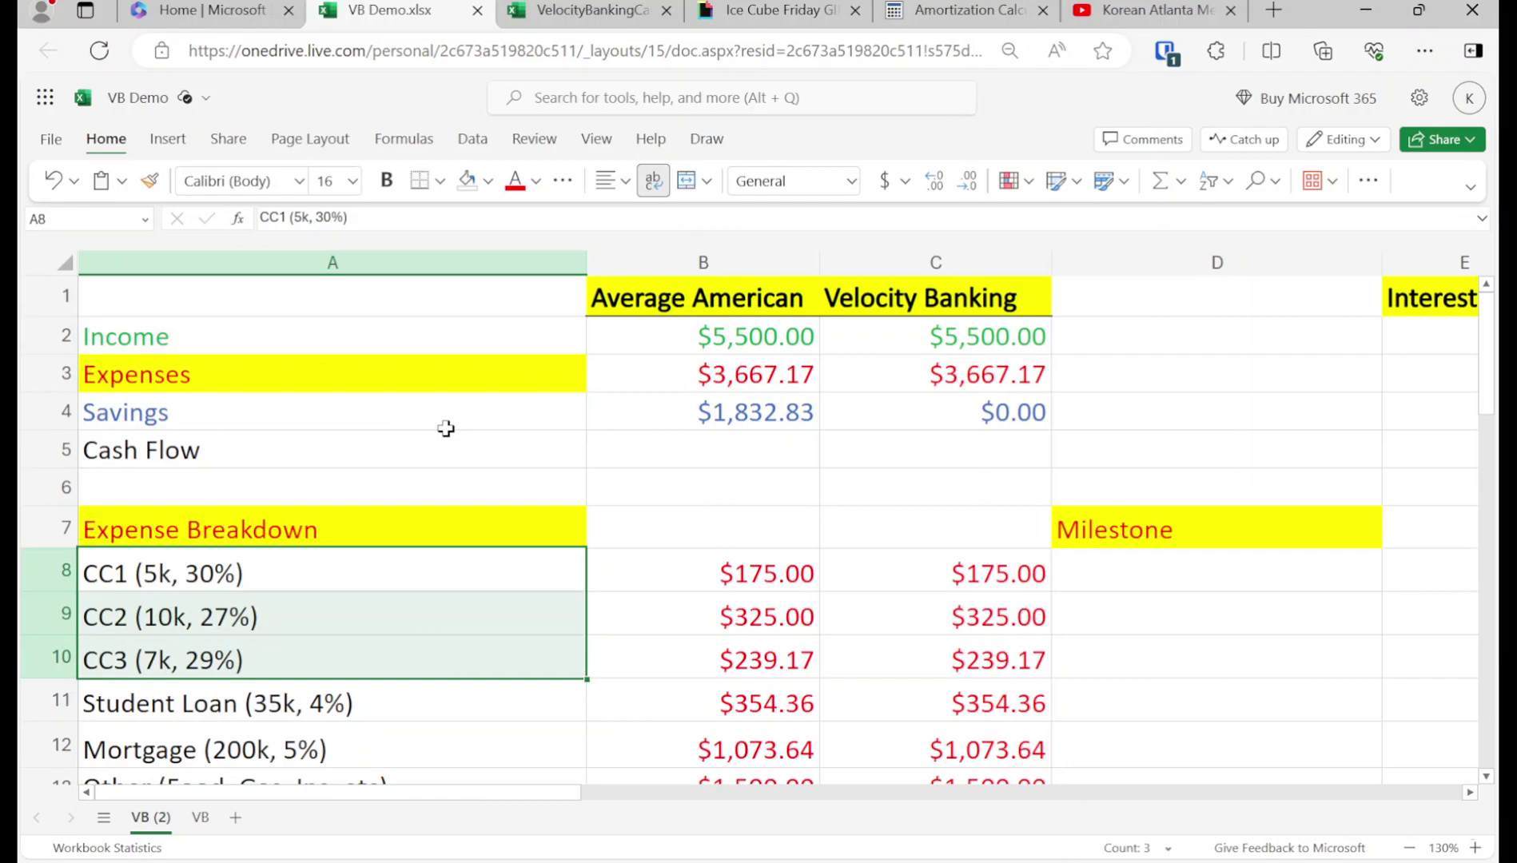
{"action": "key", "text": "Right"}
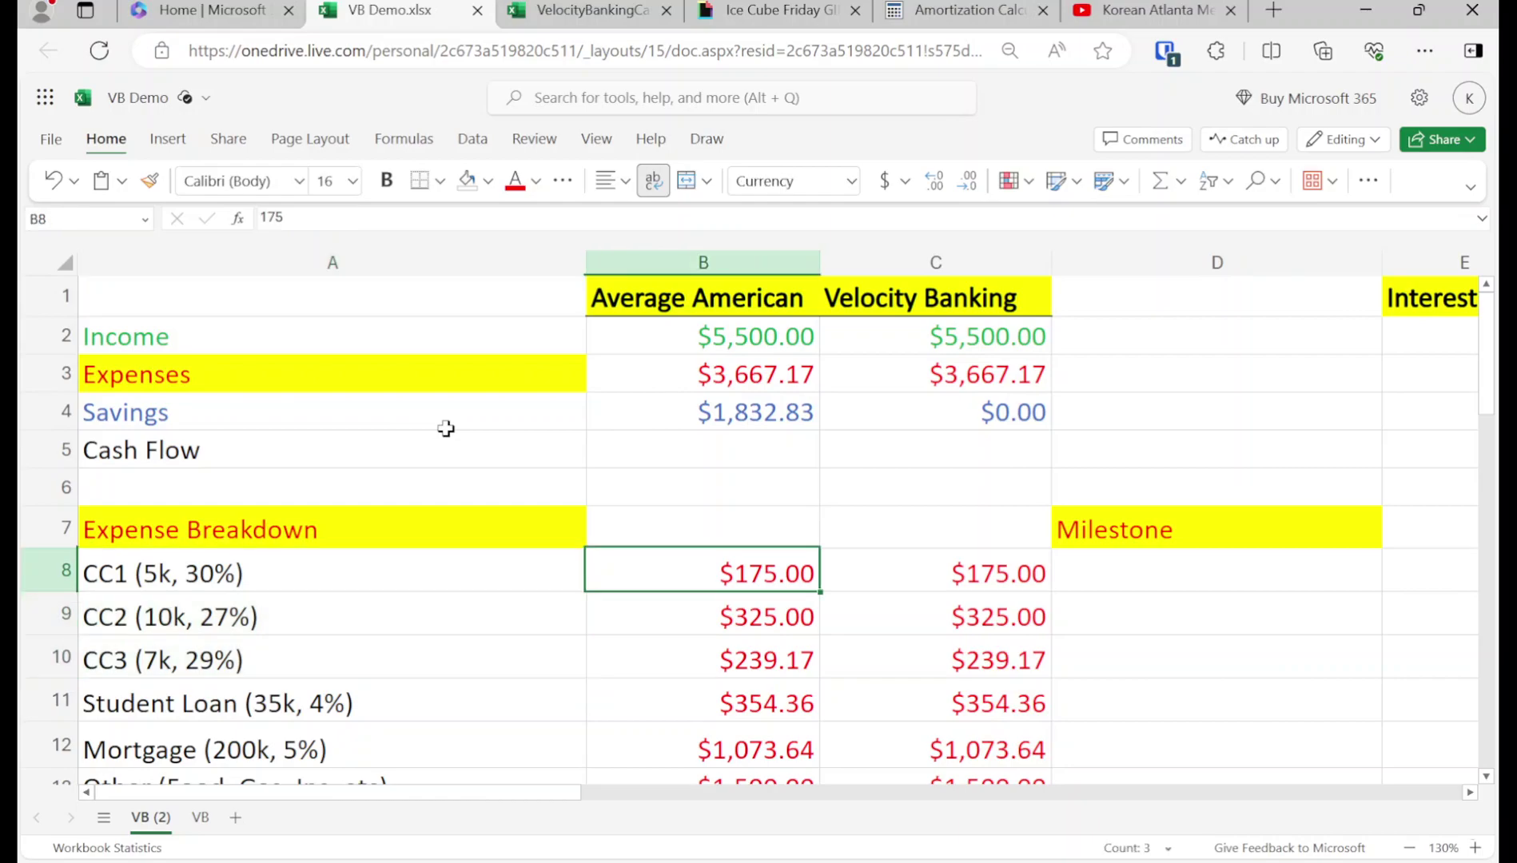
{"action": "key", "text": "Left"}
{"action": "key", "text": "shift+Down"}
{"action": "key", "text": "shift+Down"}
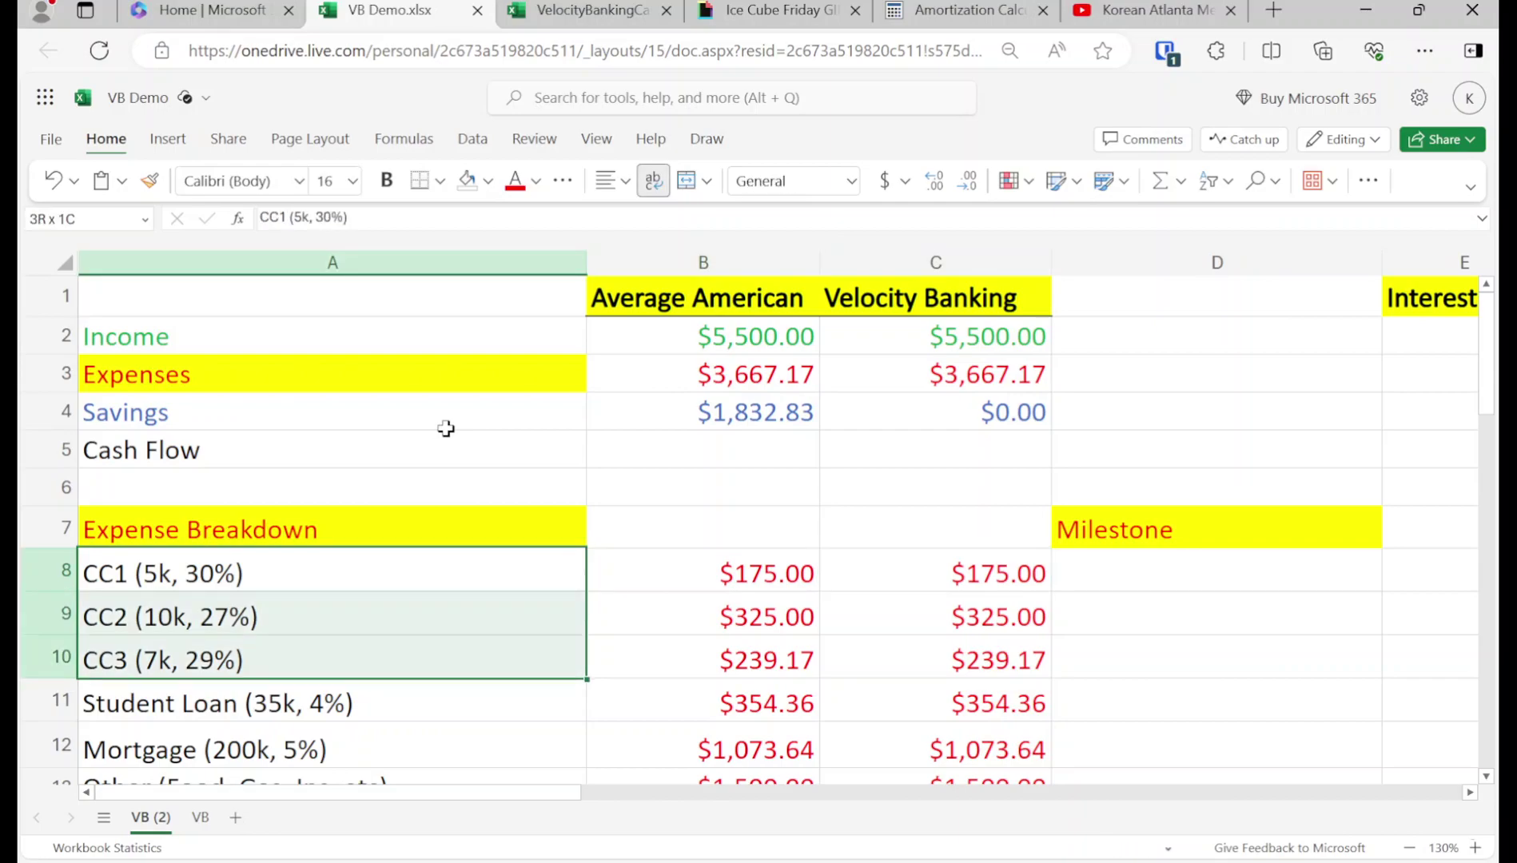
Enter 22,000 as the starting line of credit Balance in G2
{"action": "key", "text": "Up"}
{"action": "key", "text": "Right"}
{"action": "key", "text": "Up"}
{"action": "key", "text": "Up"}
{"action": "key", "text": "Up"}
{"action": "key", "text": "Right"}
{"action": "key", "text": "Right"}
{"action": "key", "text": "Right"}
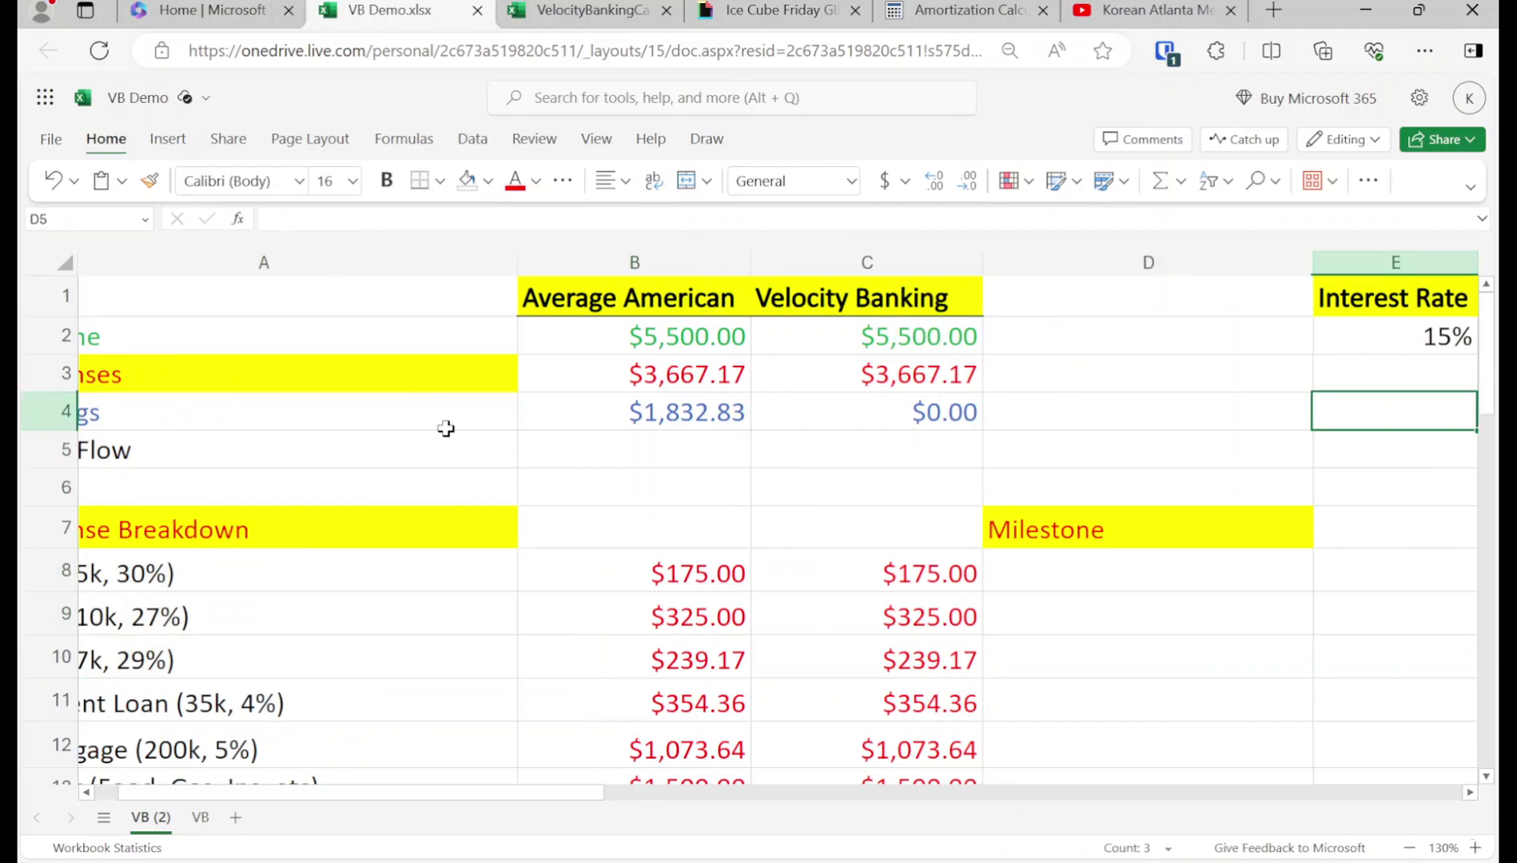
{"action": "key", "text": "Right"}
{"action": "key", "text": "Right"}
{"action": "key", "text": "Up"}
{"action": "key", "text": "Up"}
{"action": "type", "text": "22000"}
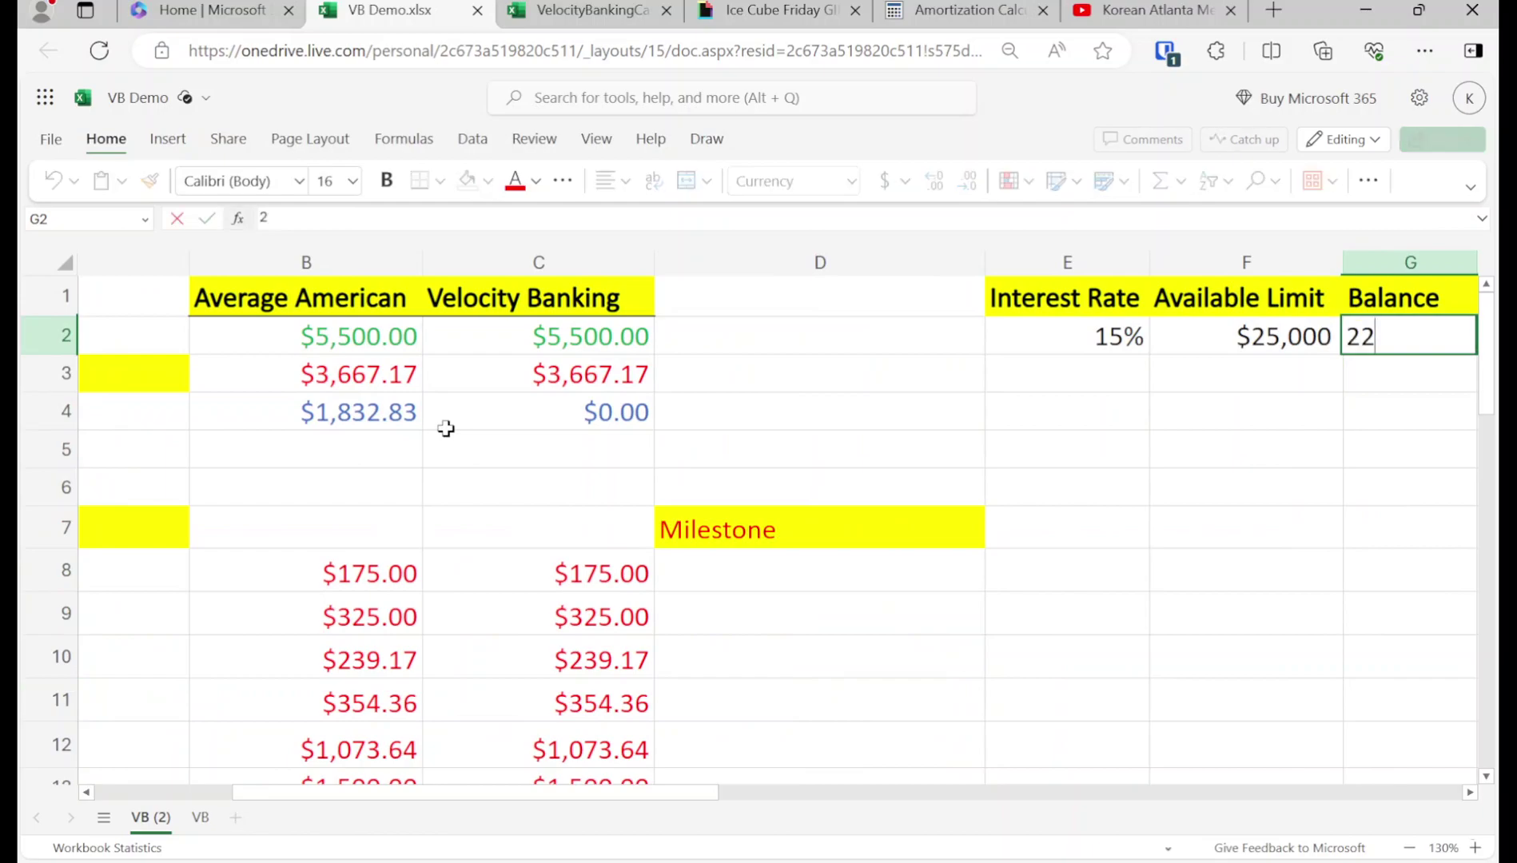
{"action": "key", "text": "Right"}
Set the Velocity Banking payments for CC1, CC2 and CC3 in C8:C10 to 0
{"action": "key", "text": "Left"}
{"action": "key", "text": "Left"}
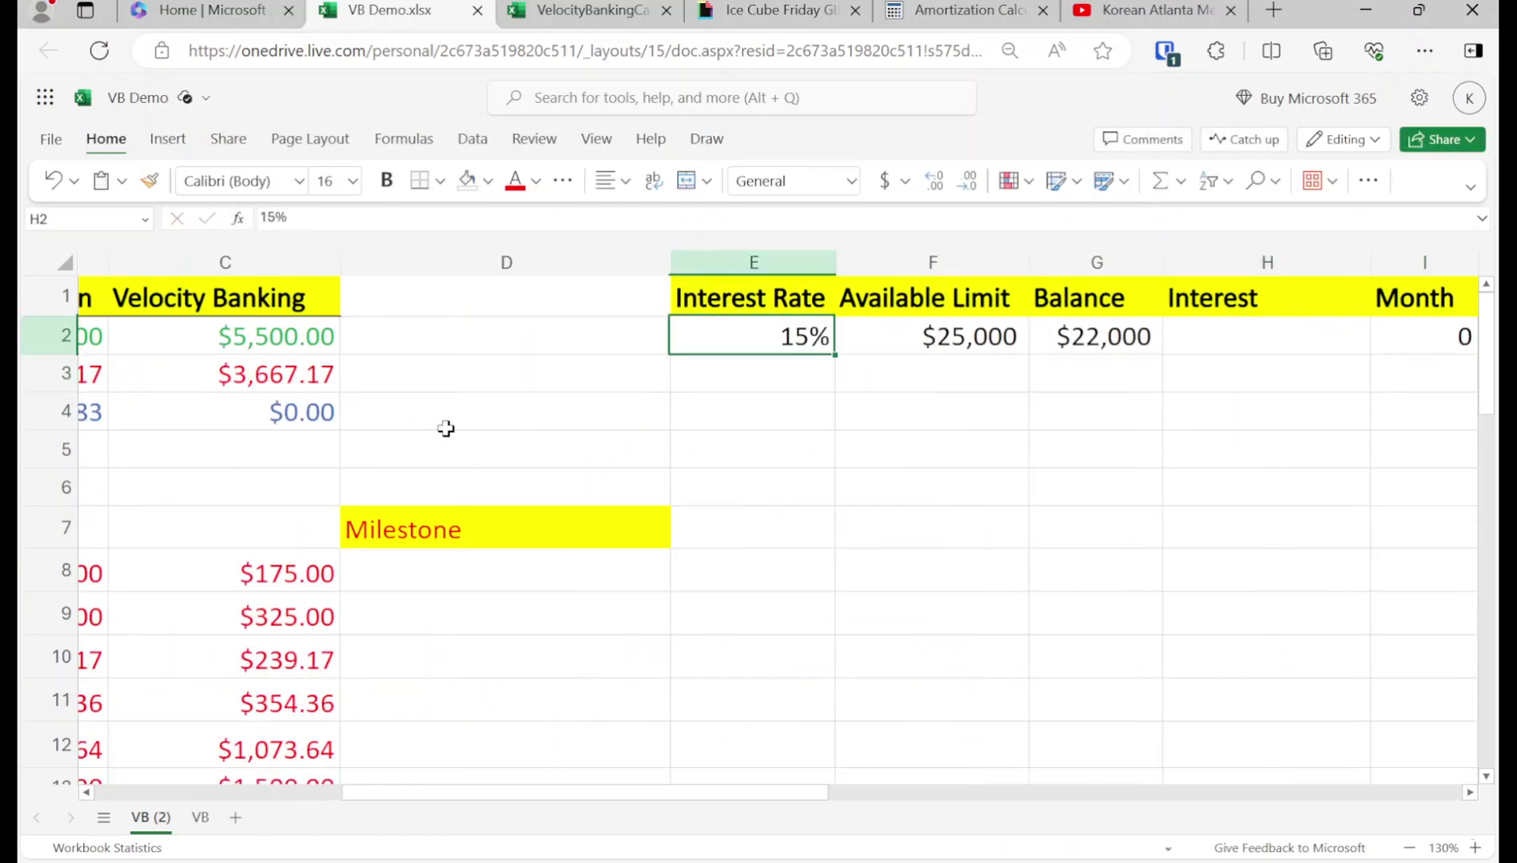
{"action": "key", "text": "Left"}
{"action": "key", "text": "Left"}
{"action": "key", "text": "Left"}
{"action": "key", "text": "Left"}
{"action": "key", "text": "Left"}
{"action": "key", "text": "Down"}
{"action": "key", "text": "Down"}
{"action": "key", "text": "Down"}
{"action": "key", "text": "Down"}
{"action": "key", "text": "Down"}
{"action": "key", "text": "Down"}
{"action": "key", "text": "Right"}
{"action": "key", "text": "Right"}
{"action": "type", "text": "0"}
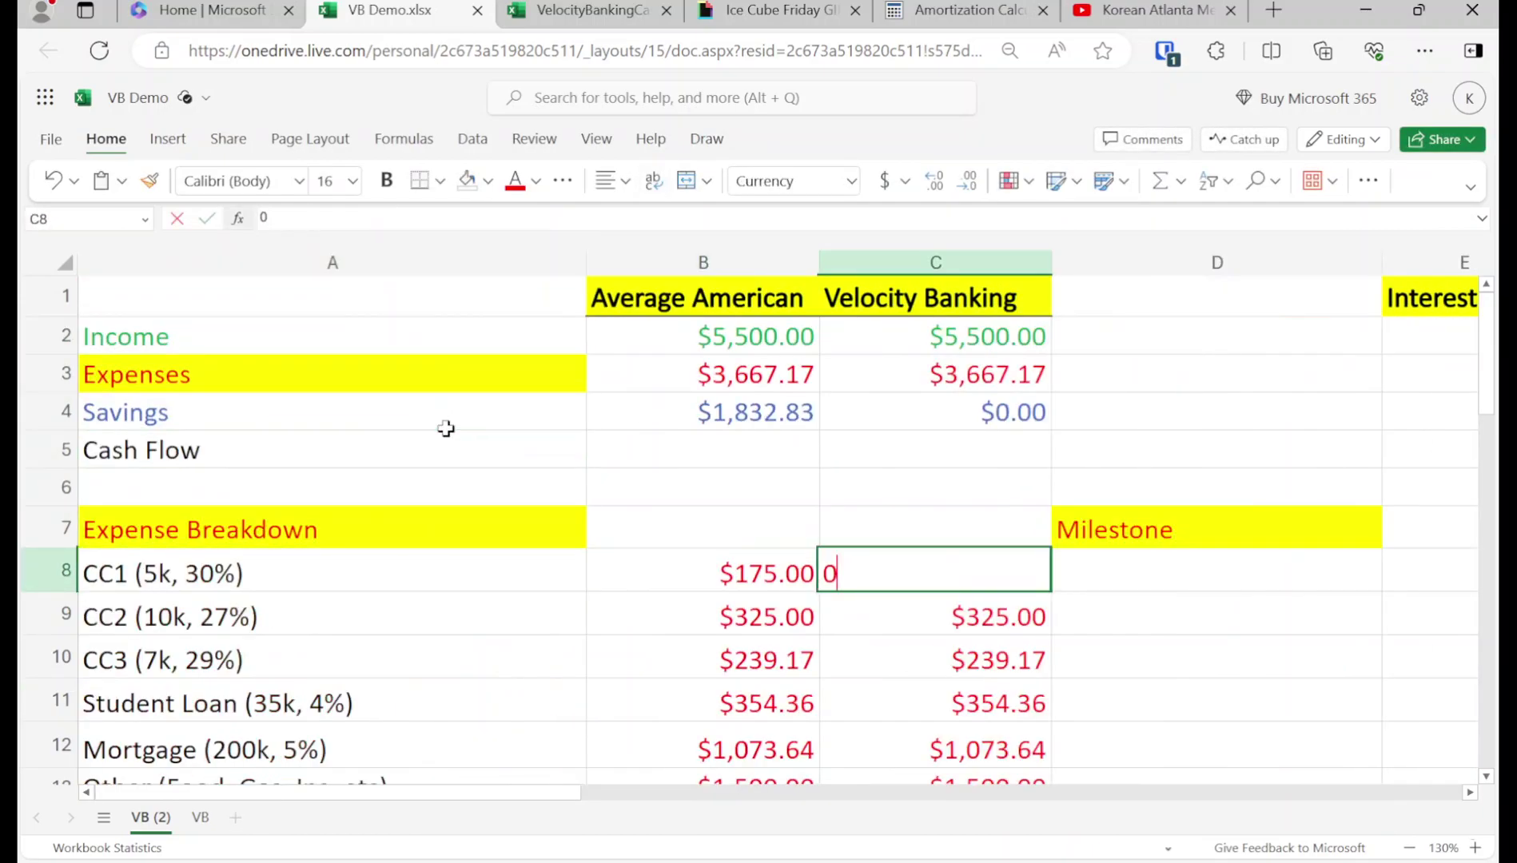
{"action": "key", "text": "Return"}
{"action": "type", "text": "0"}
{"action": "key", "text": "Return"}
{"action": "type", "text": "00"}
{"action": "key", "text": "Return"}
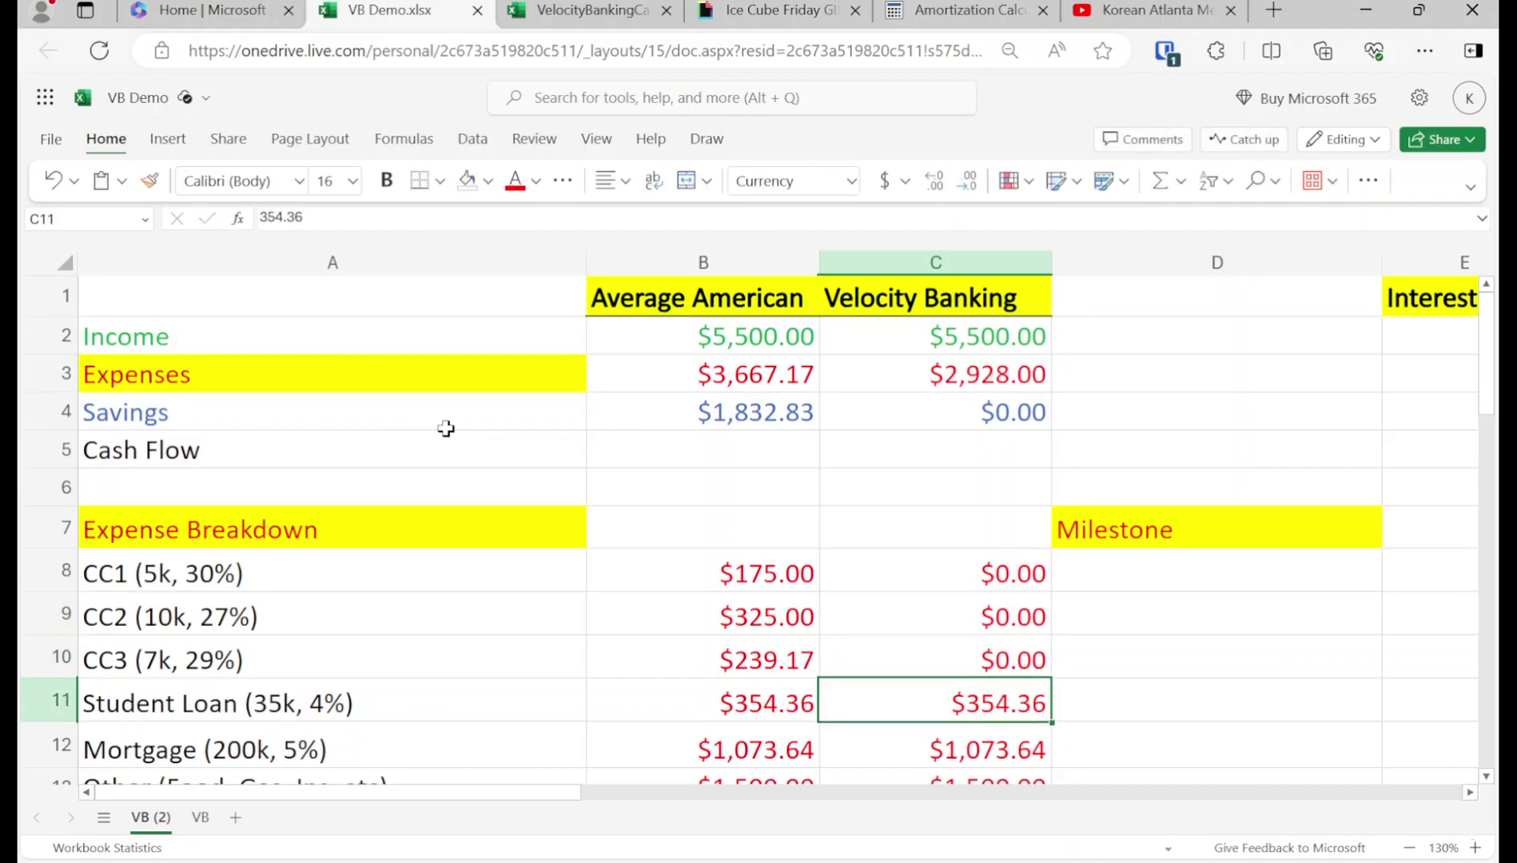
Compare the Average American Expenses total in B3 with the Velocity Banking Expenses total in C3
{"action": "key", "text": "Up"}
{"action": "key", "text": "Up"}
{"action": "key", "text": "Up"}
{"action": "key", "text": "Up"}
{"action": "key", "text": "Up"}
{"action": "key", "text": "Up"}
{"action": "key", "text": "Up"}
{"action": "key", "text": "Left"}
{"action": "key", "text": "Up"}
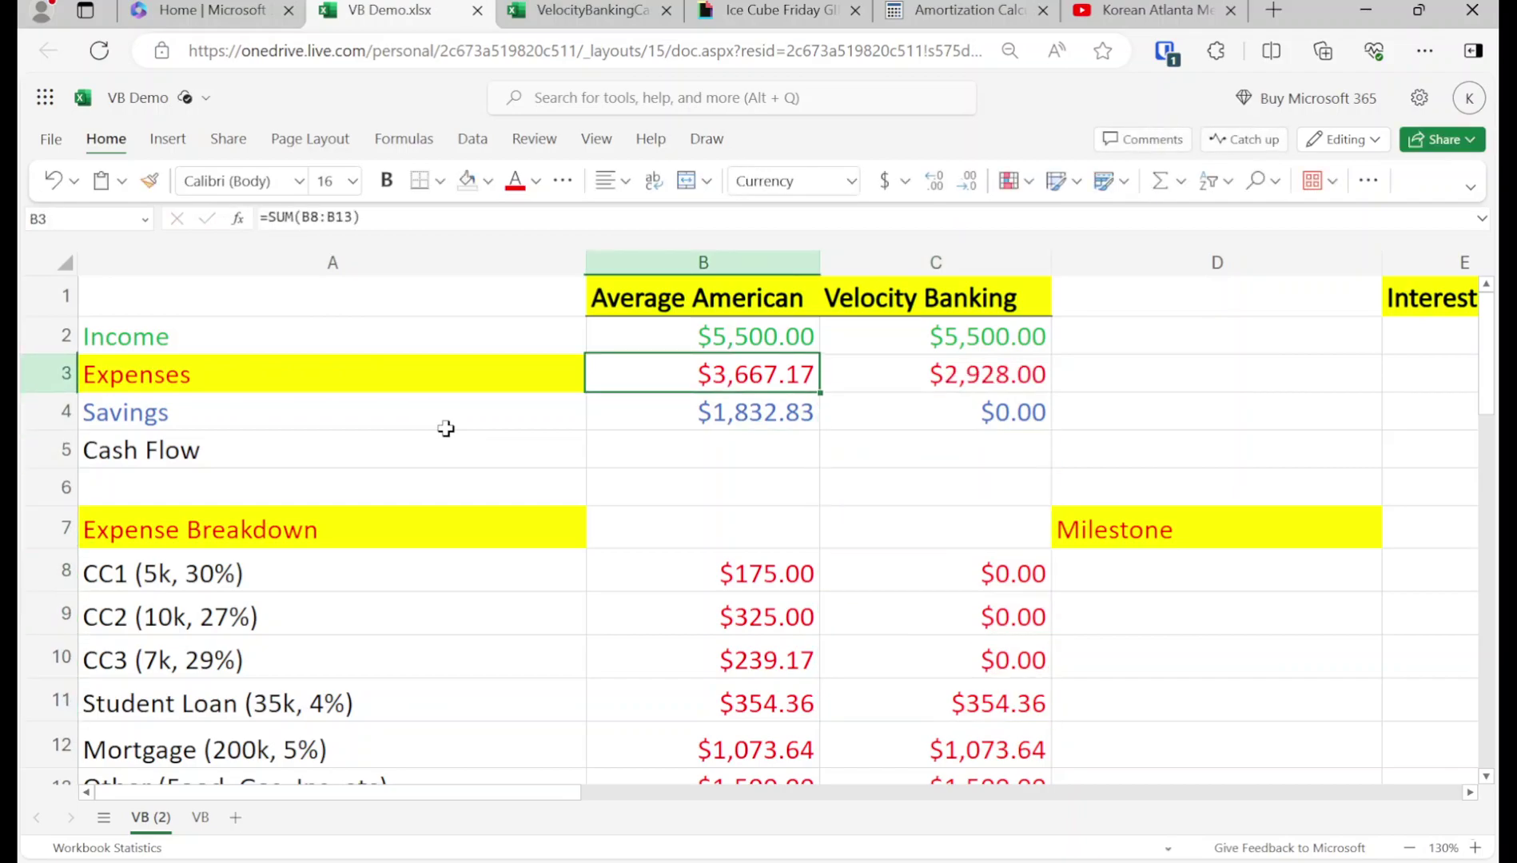
{"action": "key", "text": "Right"}
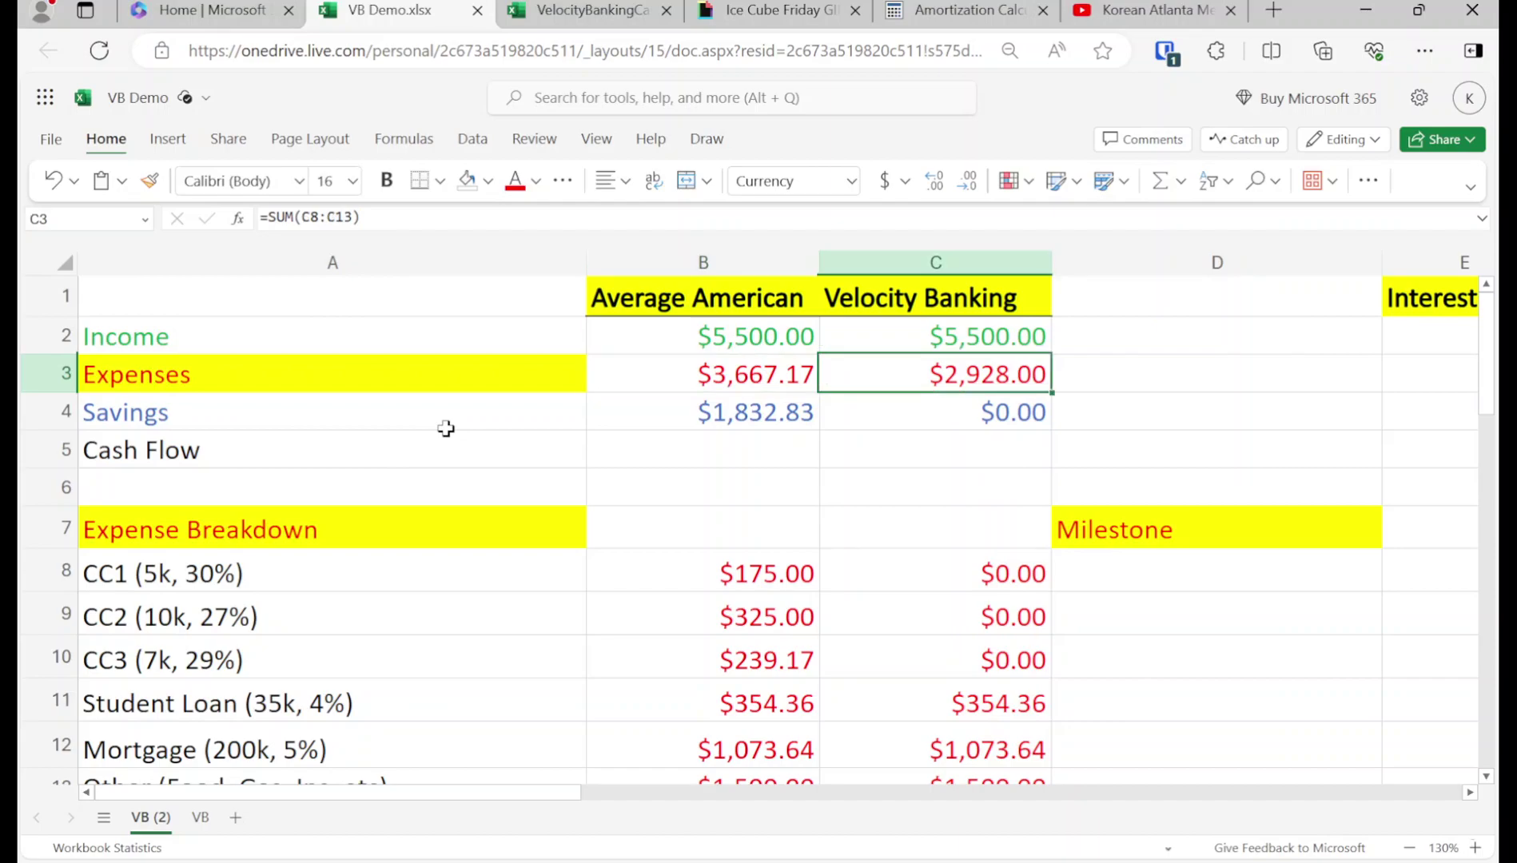
Calculate the Velocity Banking Cash Flow in C5 with the formula =C2-C3
{"action": "key", "text": "Down"}
{"action": "key", "text": "Down"}
{"action": "type", "text": "=c2-c3"}
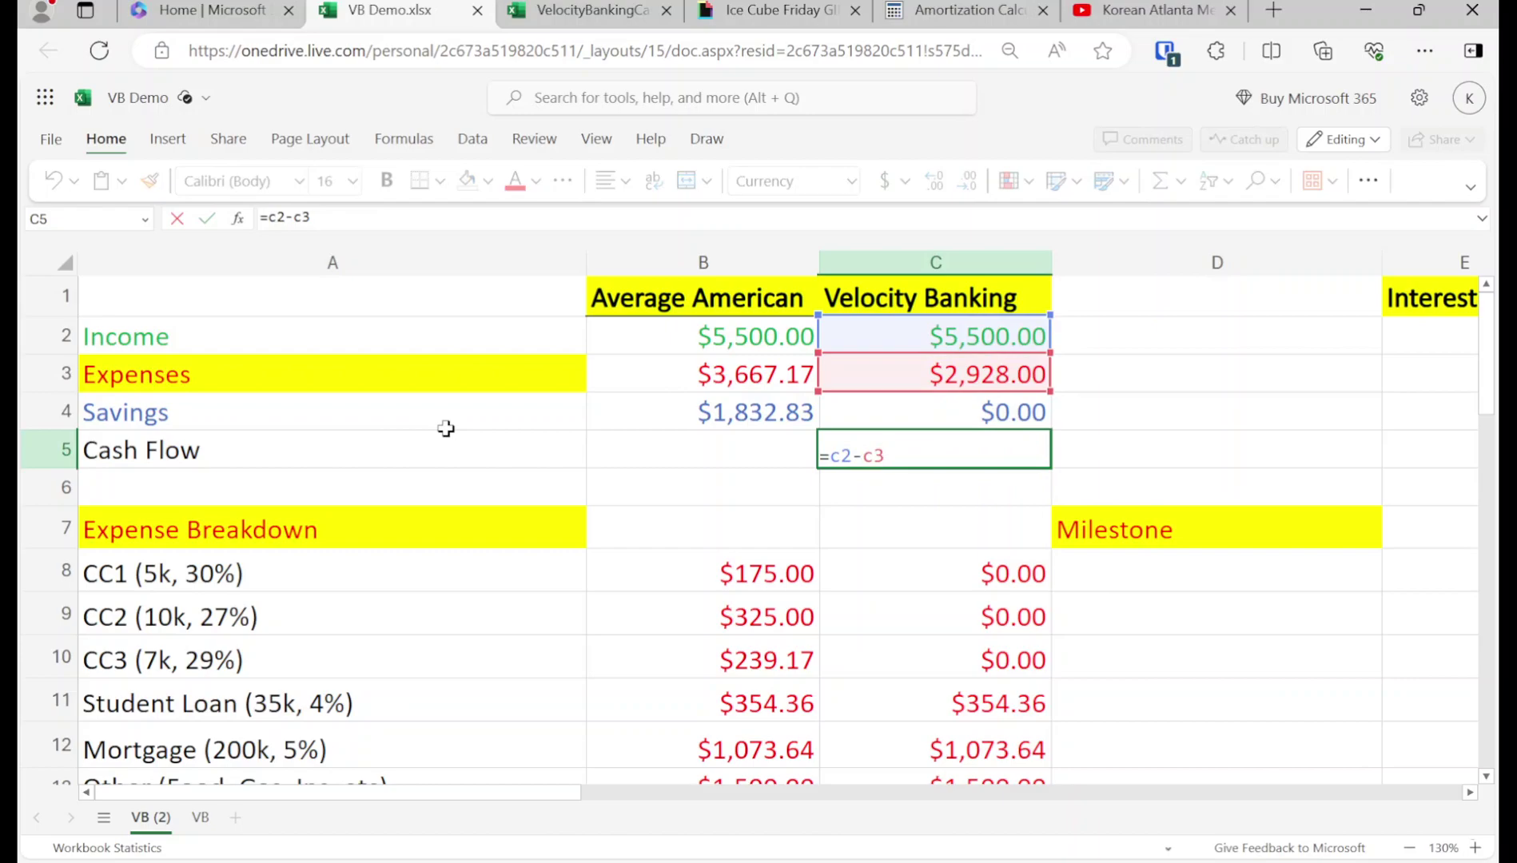
{"action": "key", "text": "Return"}
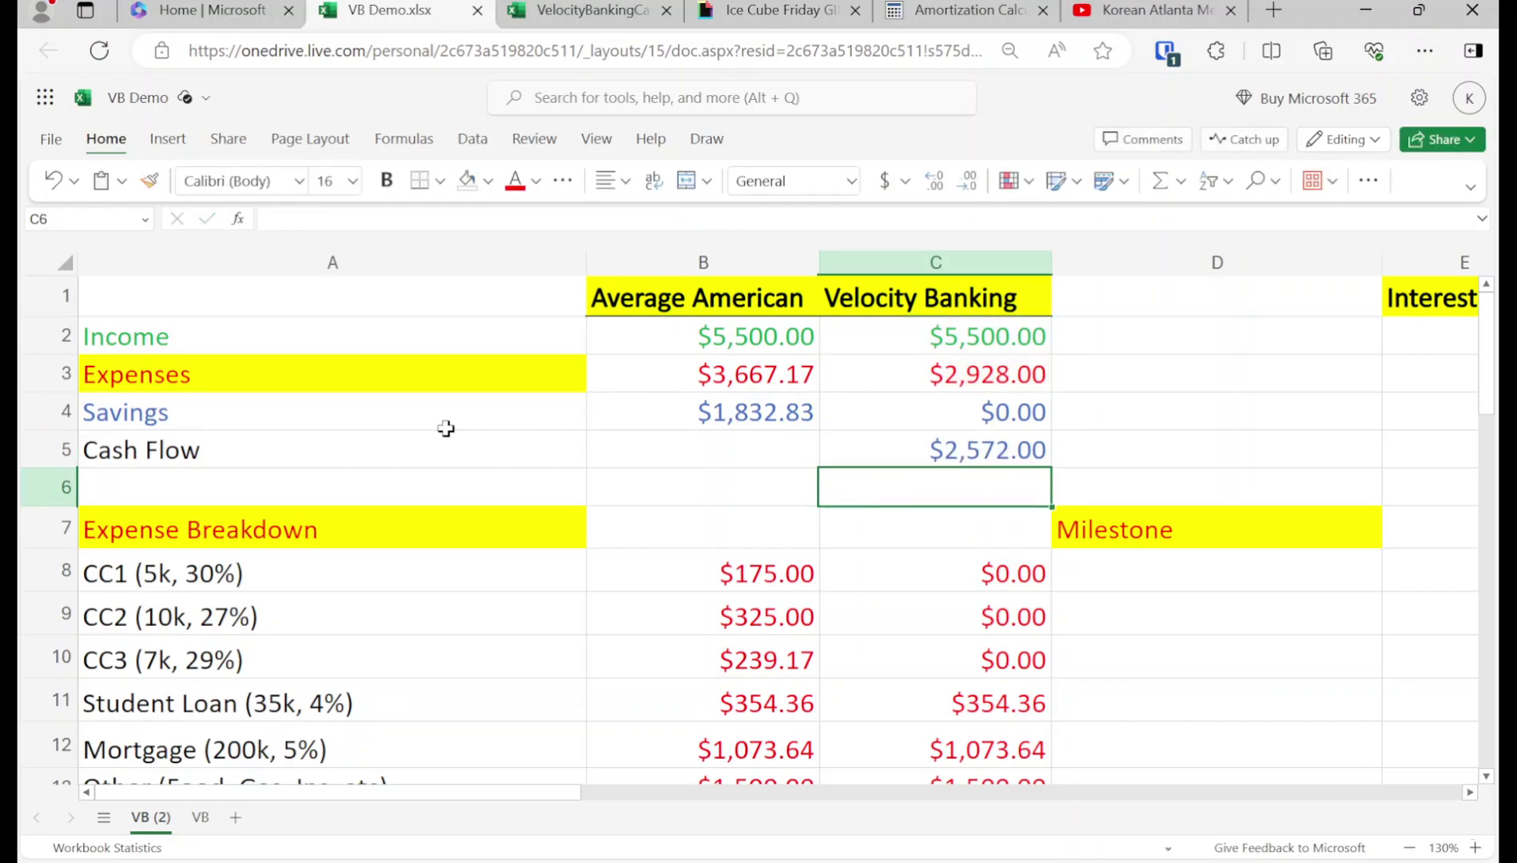
Compare the Average American Savings in B4 with the Velocity Banking Cash Flow in C5, and check the Balance in G2
{"action": "key", "text": "Left"}
{"action": "key", "text": "Up"}
{"action": "key", "text": "Left"}
{"action": "key", "text": "Up"}
{"action": "key", "text": "Right"}
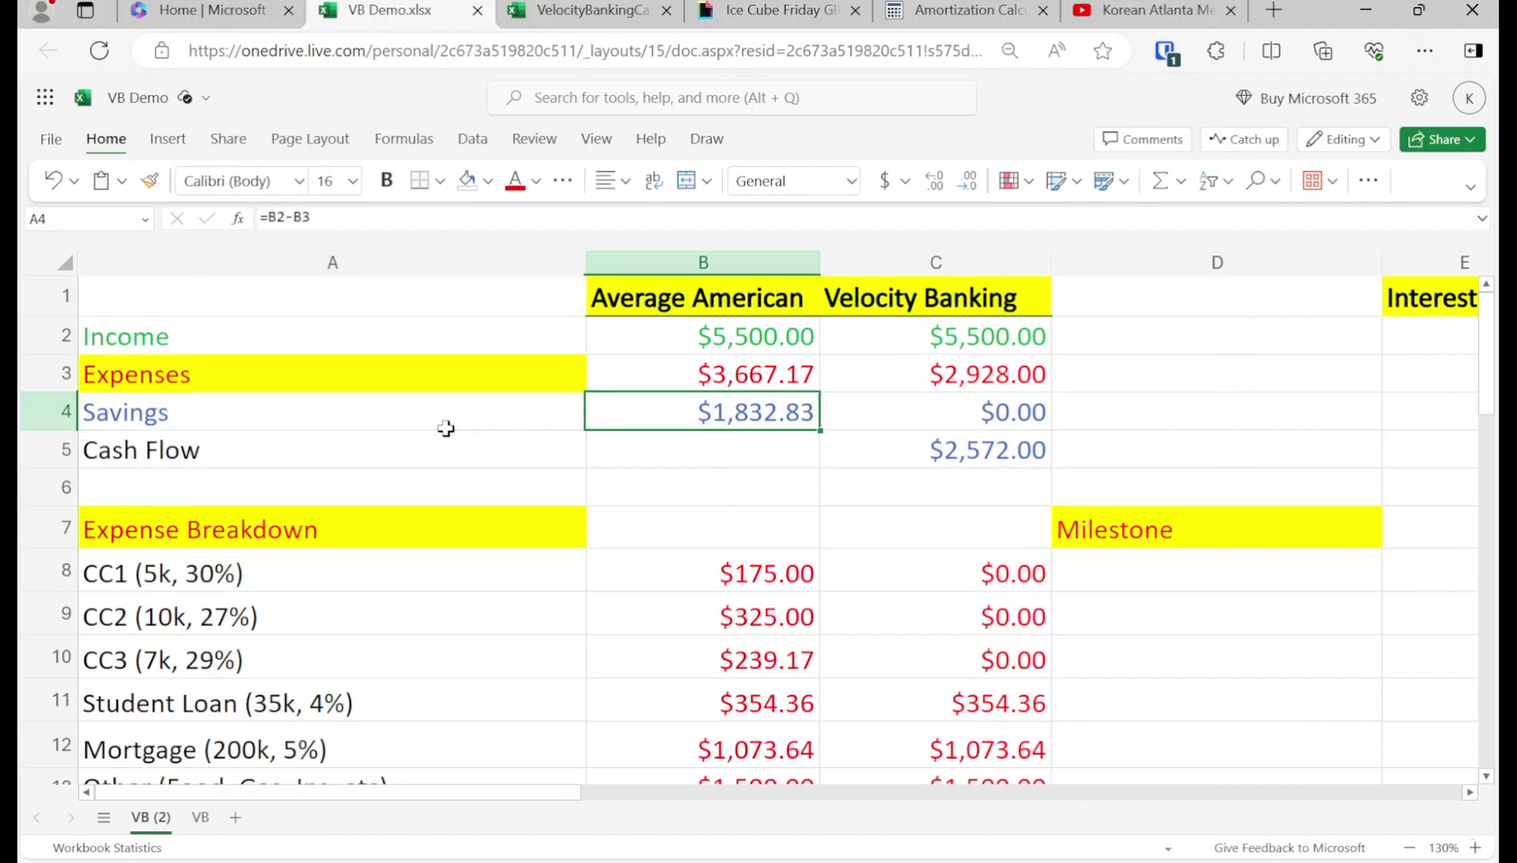
{"action": "key", "text": "Down"}
{"action": "key", "text": "Right"}
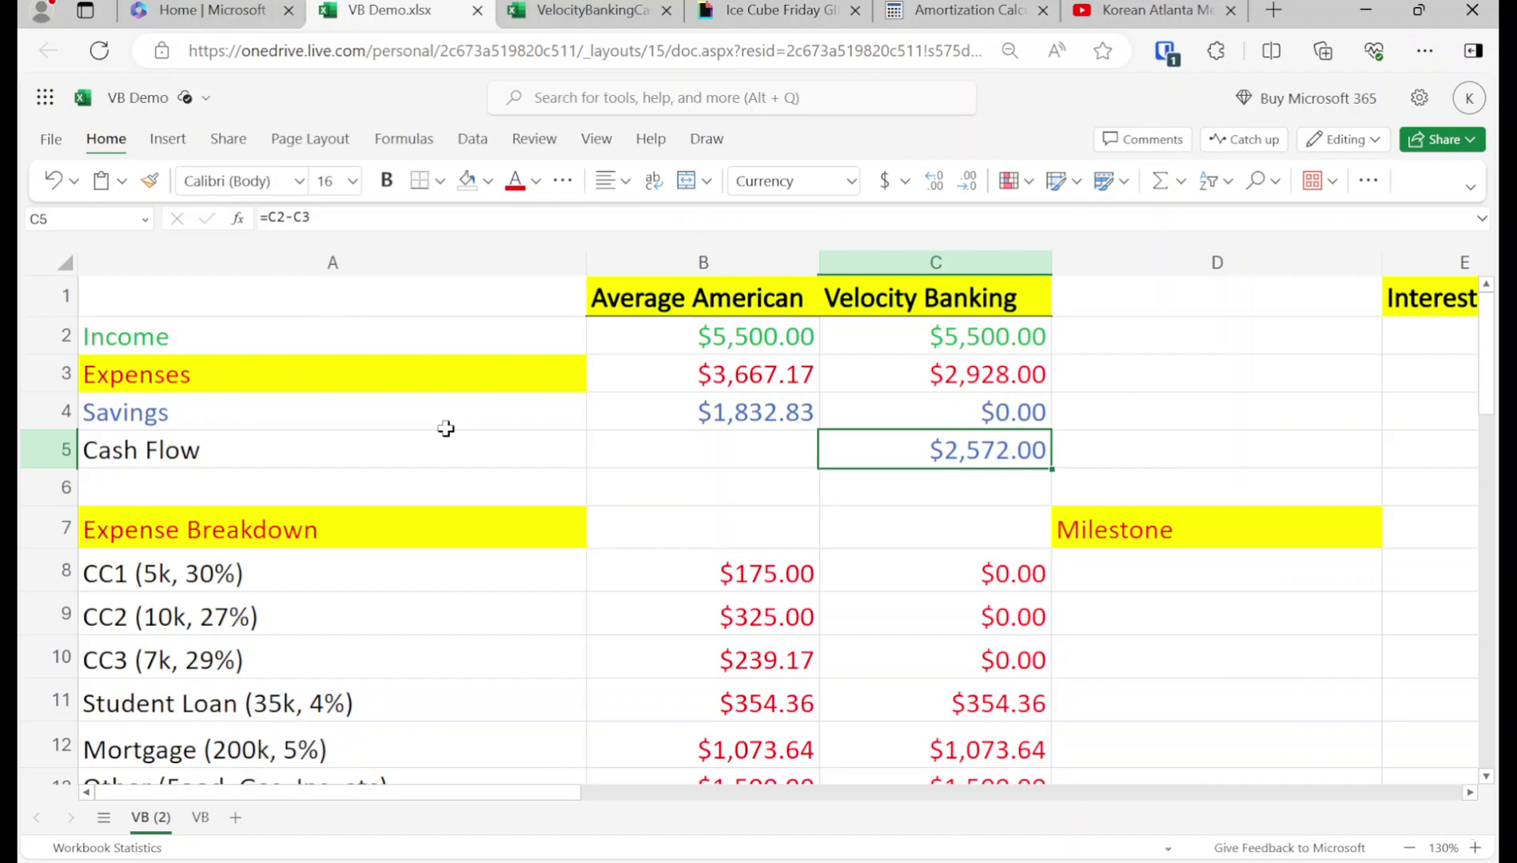
{"action": "key", "text": "Up"}
{"action": "key", "text": "Up"}
{"action": "key", "text": "Up"}
{"action": "key", "text": "Right"}
{"action": "key", "text": "Right"}
{"action": "key", "text": "Right"}
{"action": "key", "text": "Right"}
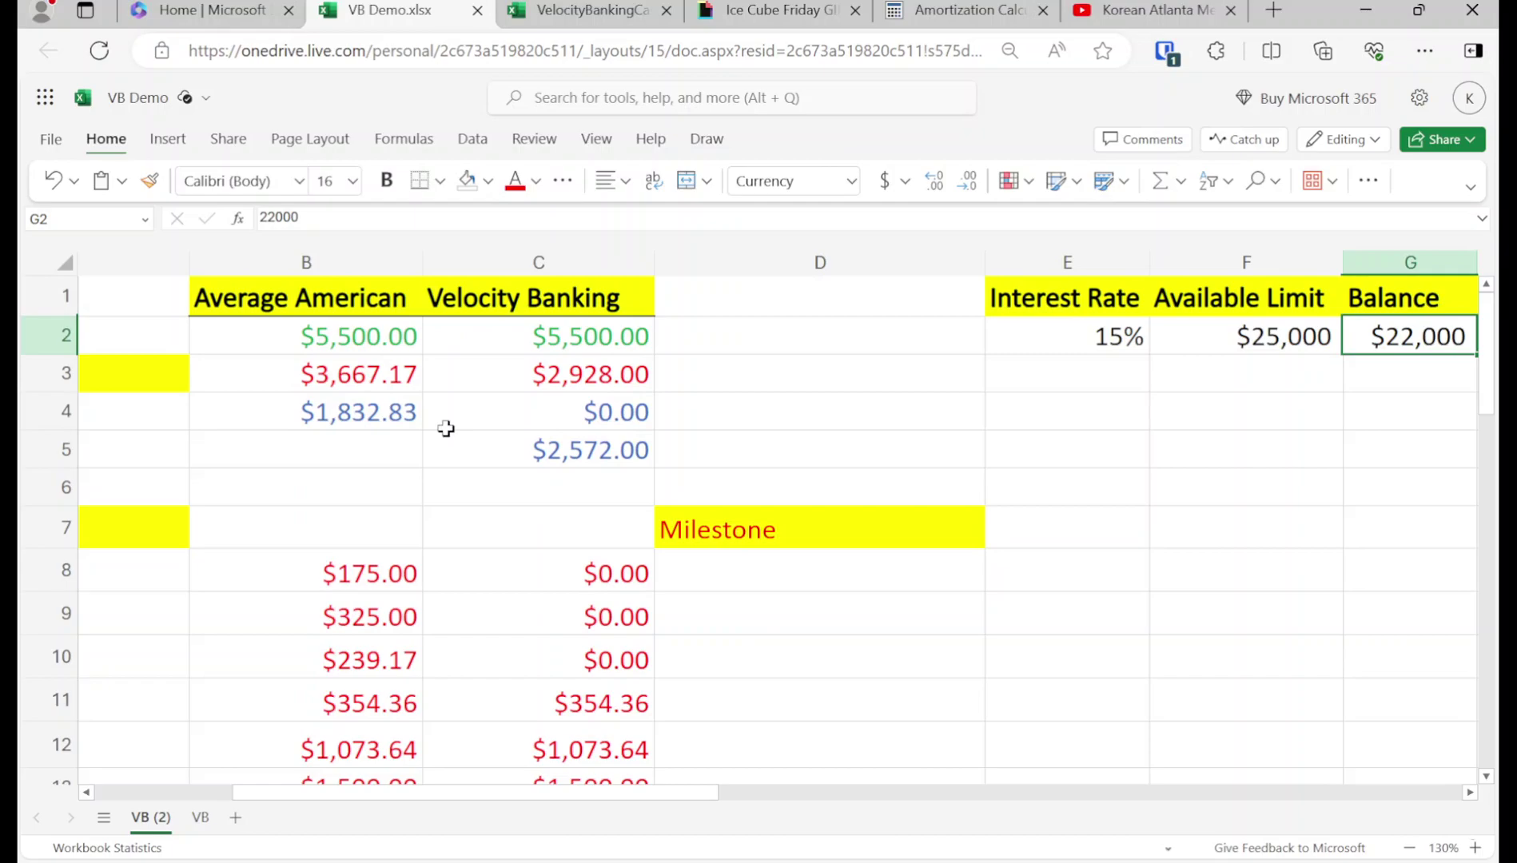
Switch to the YouTube community page to examine the HELOC statement's Balance Summary, and return to the VB Demo workbook's Available Limit
{"action": "left_click", "coordinate": [1175, 10]}
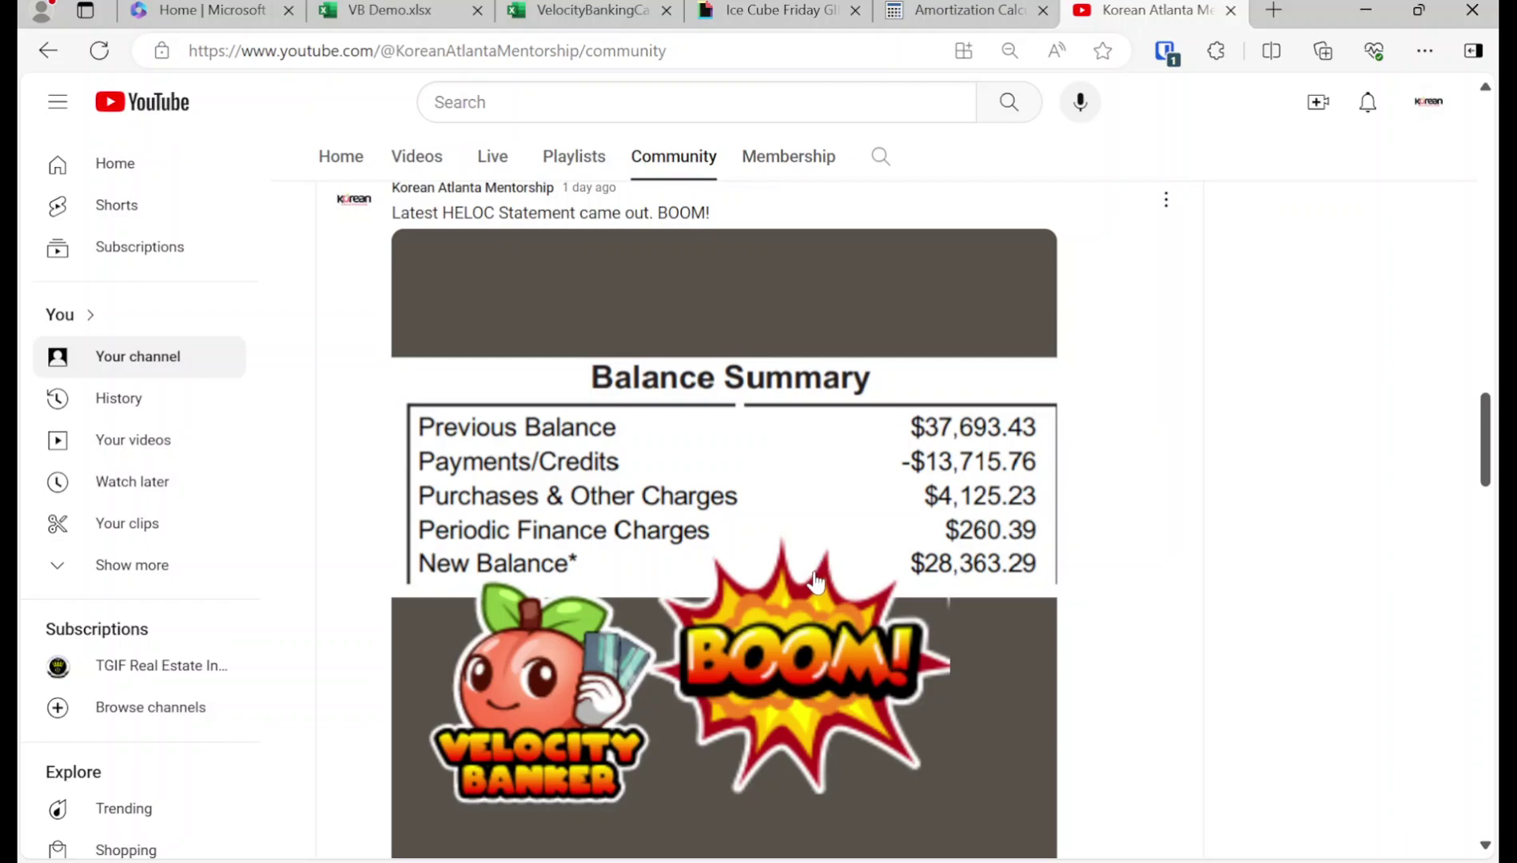
{"action": "left_click", "coordinate": [399, 19]}
{"action": "left_click", "coordinate": [1222, 342]}
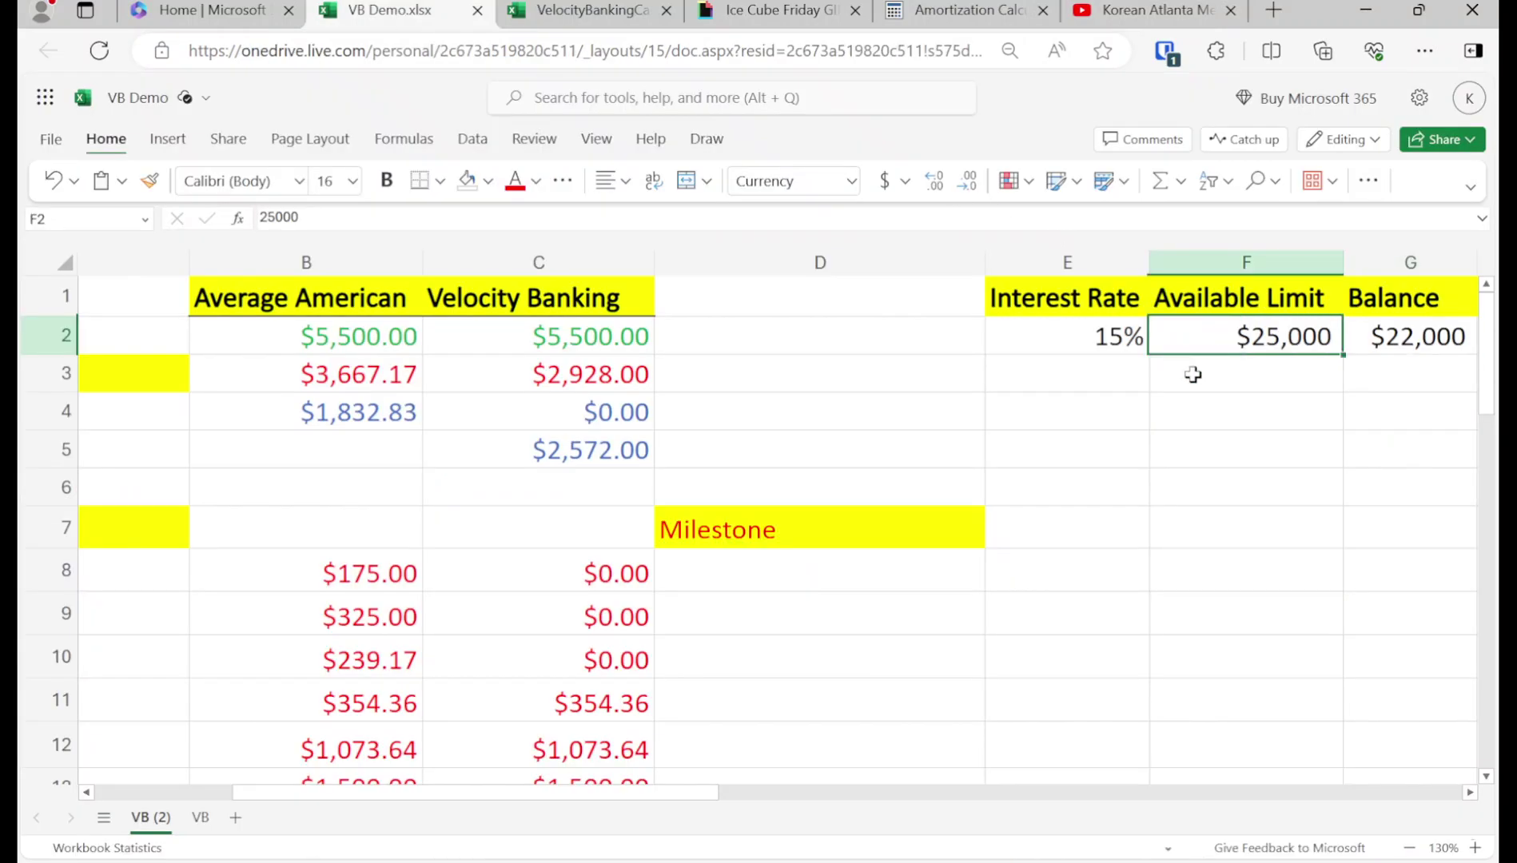
Review the Interest Rate, Available Limit, Balance and Month entries in row 2 of the line of credit table
{"action": "key", "text": "Right"}
{"action": "key", "text": "Right"}
{"action": "key", "text": "Right"}
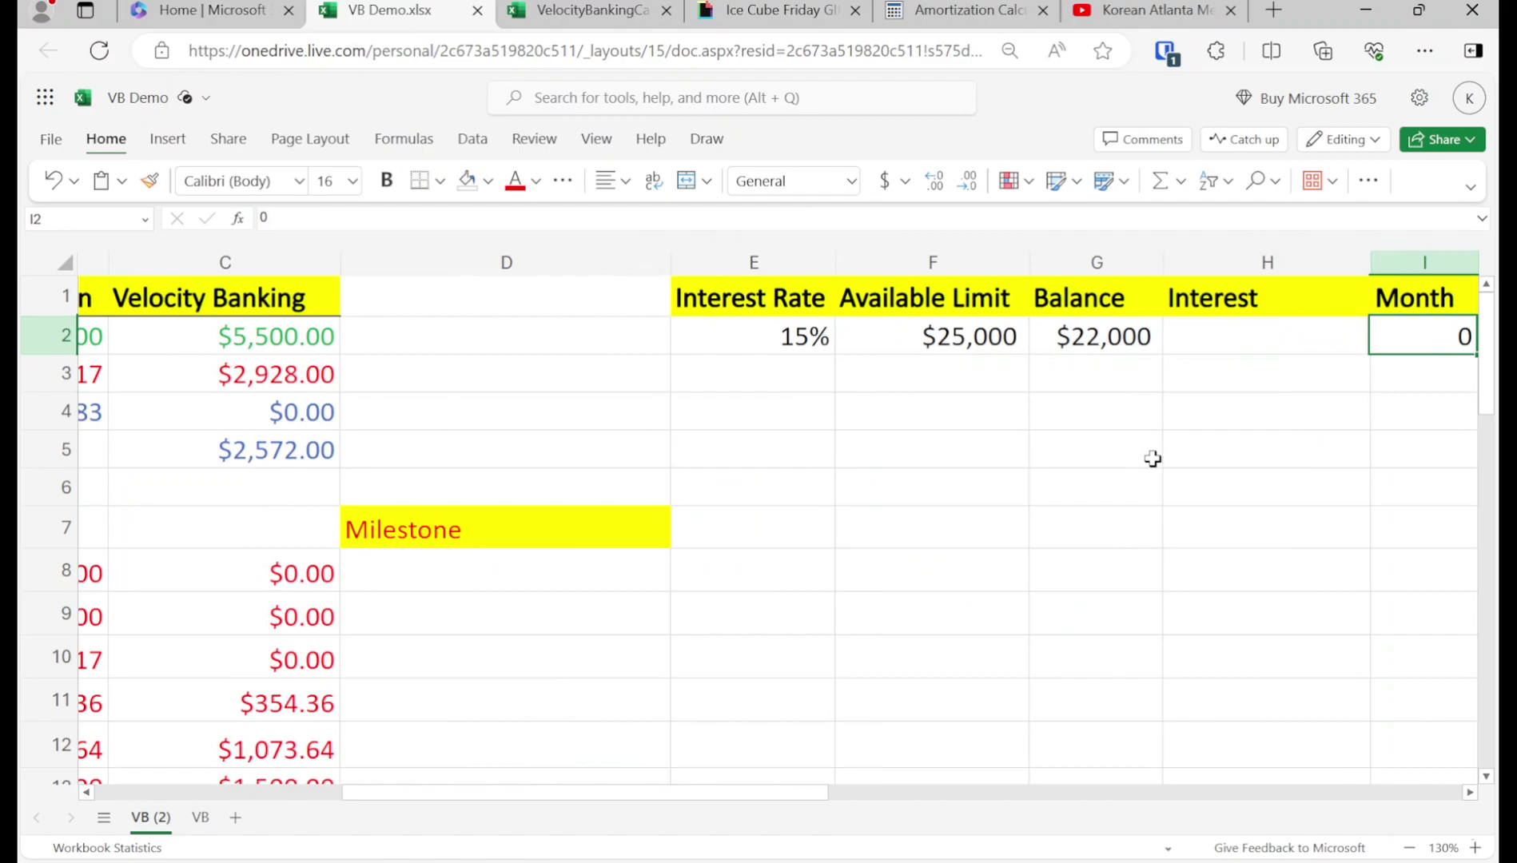
{"action": "key", "text": "Left"}
{"action": "key", "text": "Left"}
{"action": "key", "text": "Left"}
{"action": "key", "text": "Left"}
{"action": "key", "text": "Left"}
{"action": "key", "text": "Right"}
{"action": "key", "text": "Right"}
{"action": "key", "text": "Right"}
Enter the formula =I2+1 in I3 to count the next Month
{"action": "key", "text": "Down"}
{"action": "key", "text": "Left"}
{"action": "key", "text": "Left"}
{"action": "key", "text": "Right"}
{"action": "key", "text": "Right"}
{"action": "key", "text": "Right"}
{"action": "key", "text": "Right"}
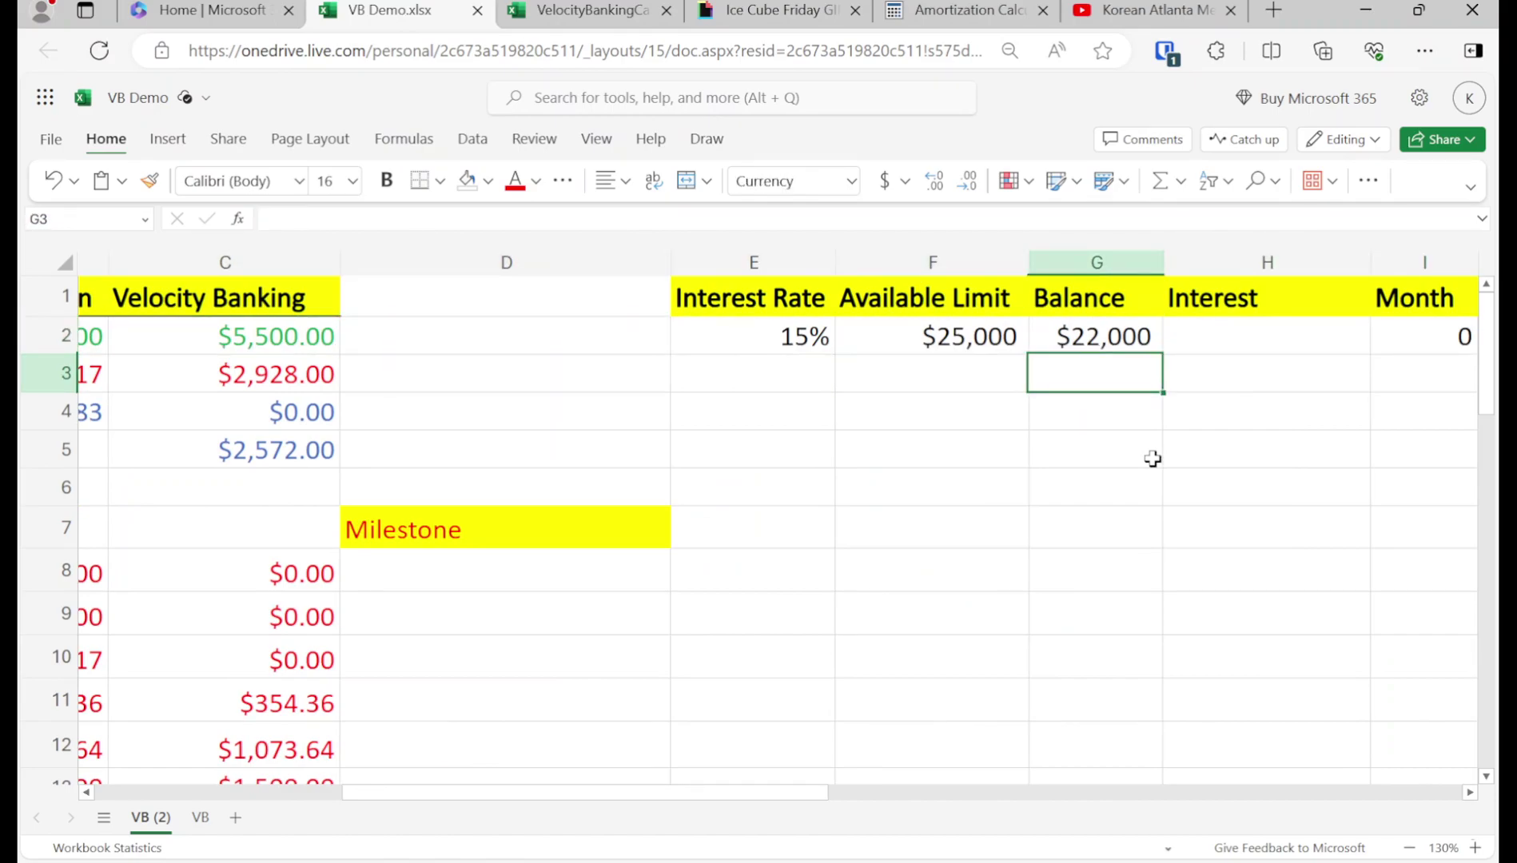
{"action": "type", "text": "=I2+1"}
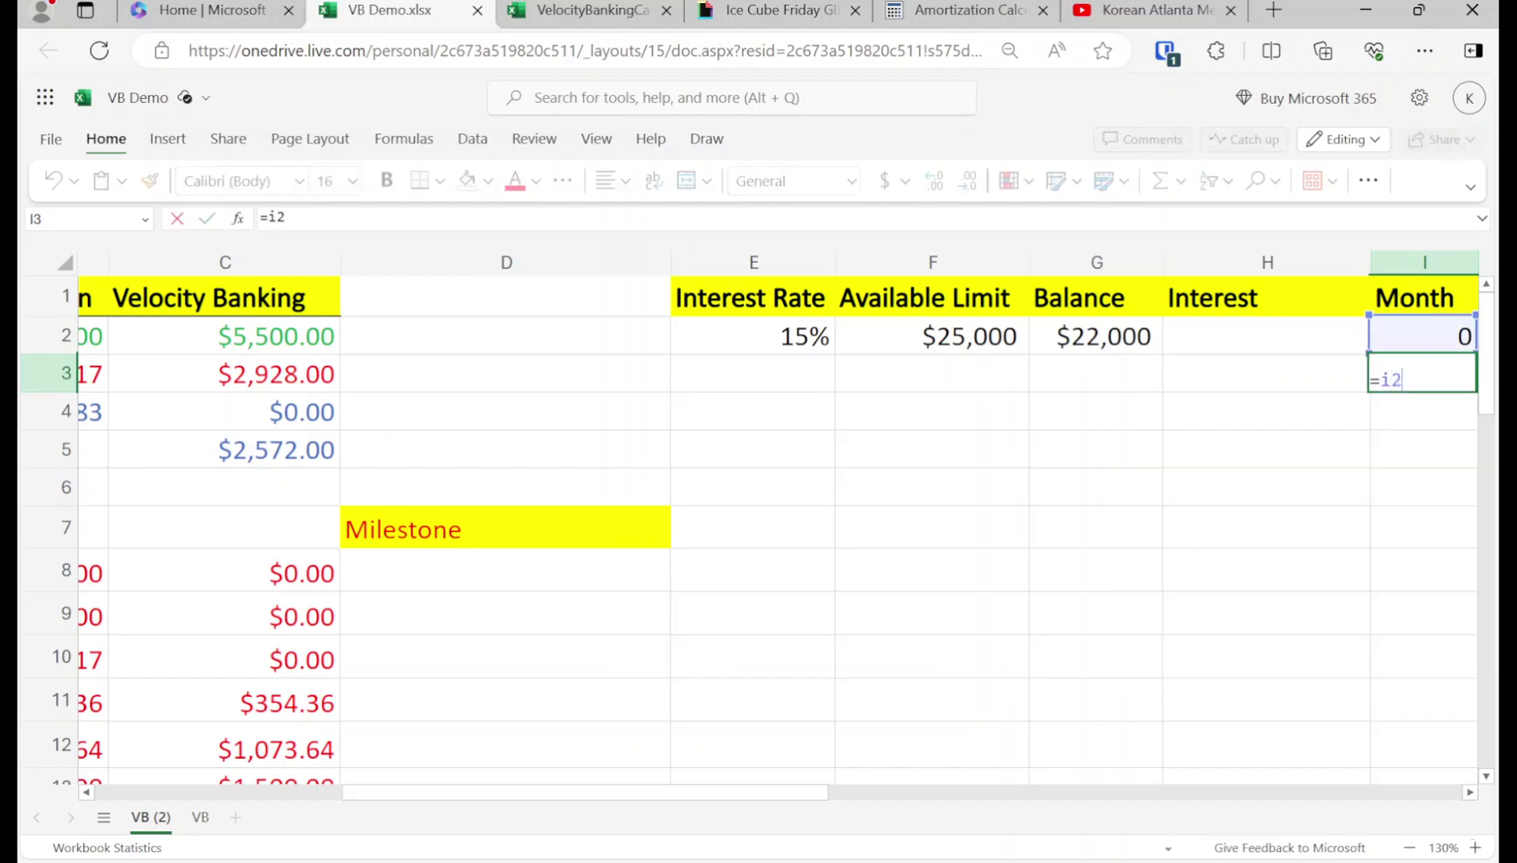
{"action": "key", "text": "Return"}
Calculate the month 1 Balance in G3 with the formula =G2+H2-2572
{"action": "key", "text": "Left"}
{"action": "key", "text": "Left"}
{"action": "key", "text": "Up"}
{"action": "type", "text": "=g"}
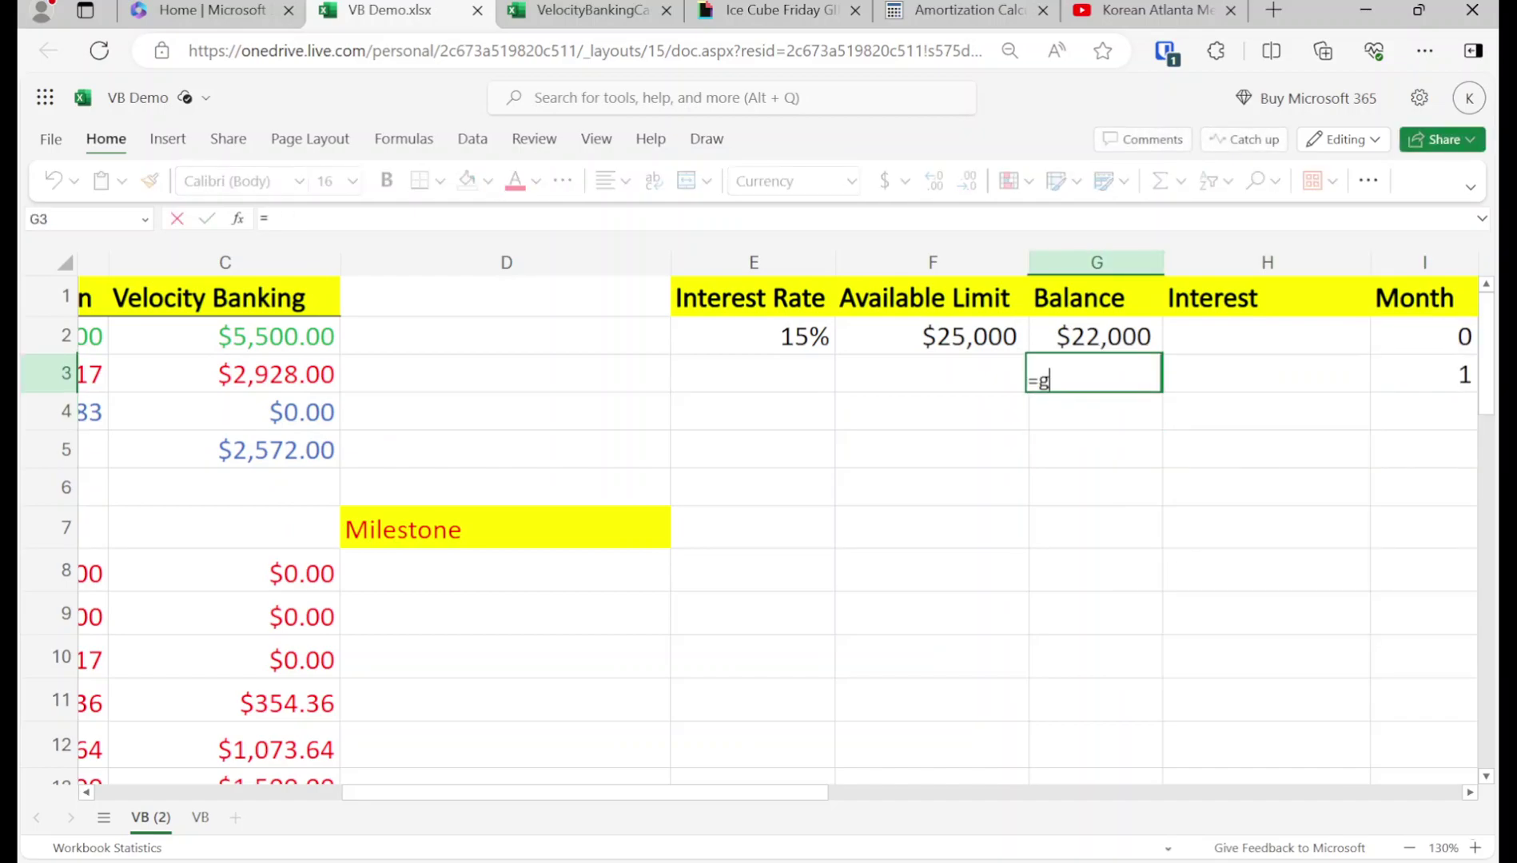
{"action": "type", "text": "2"}
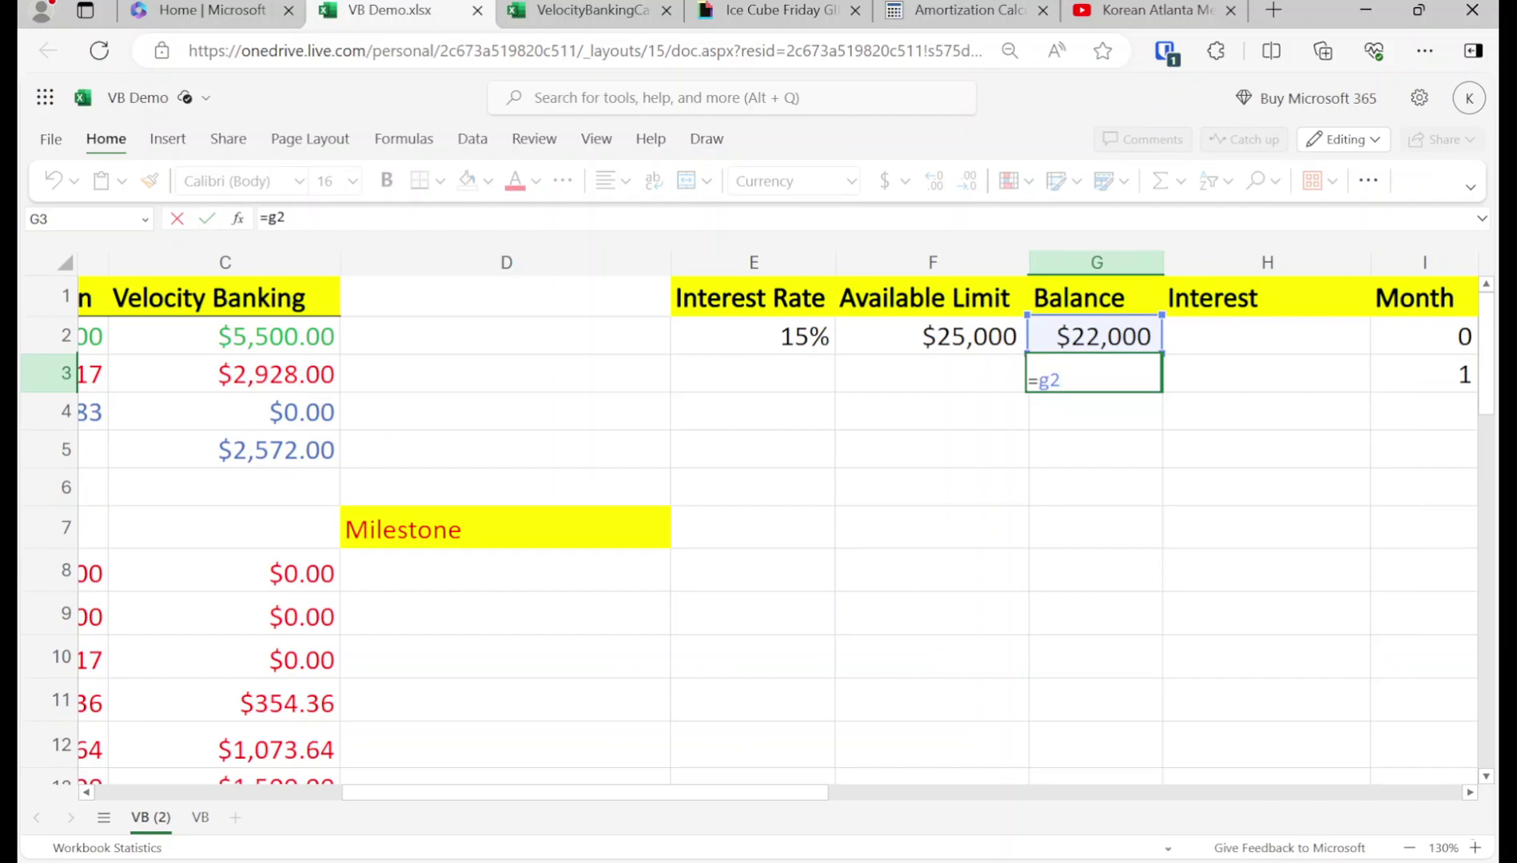
{"action": "type", "text": "+h2-2572"}
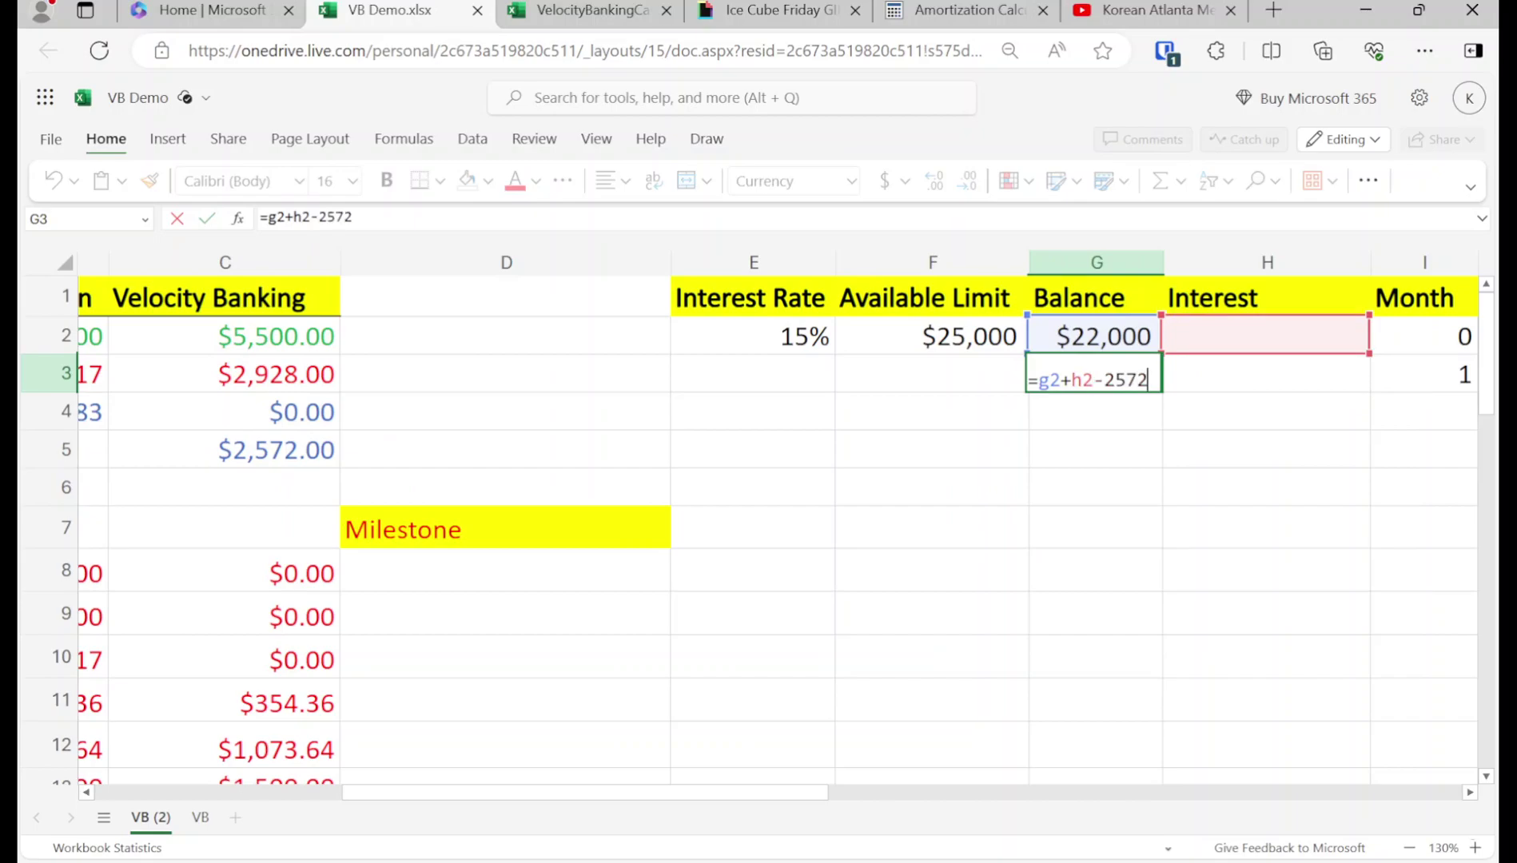
{"action": "key", "text": "Return"}
Calculate the month 1 Interest in H3 with the formula =AVERAGE(G3,G2)*.15/12
{"action": "left_click", "coordinate": [1283, 366]}
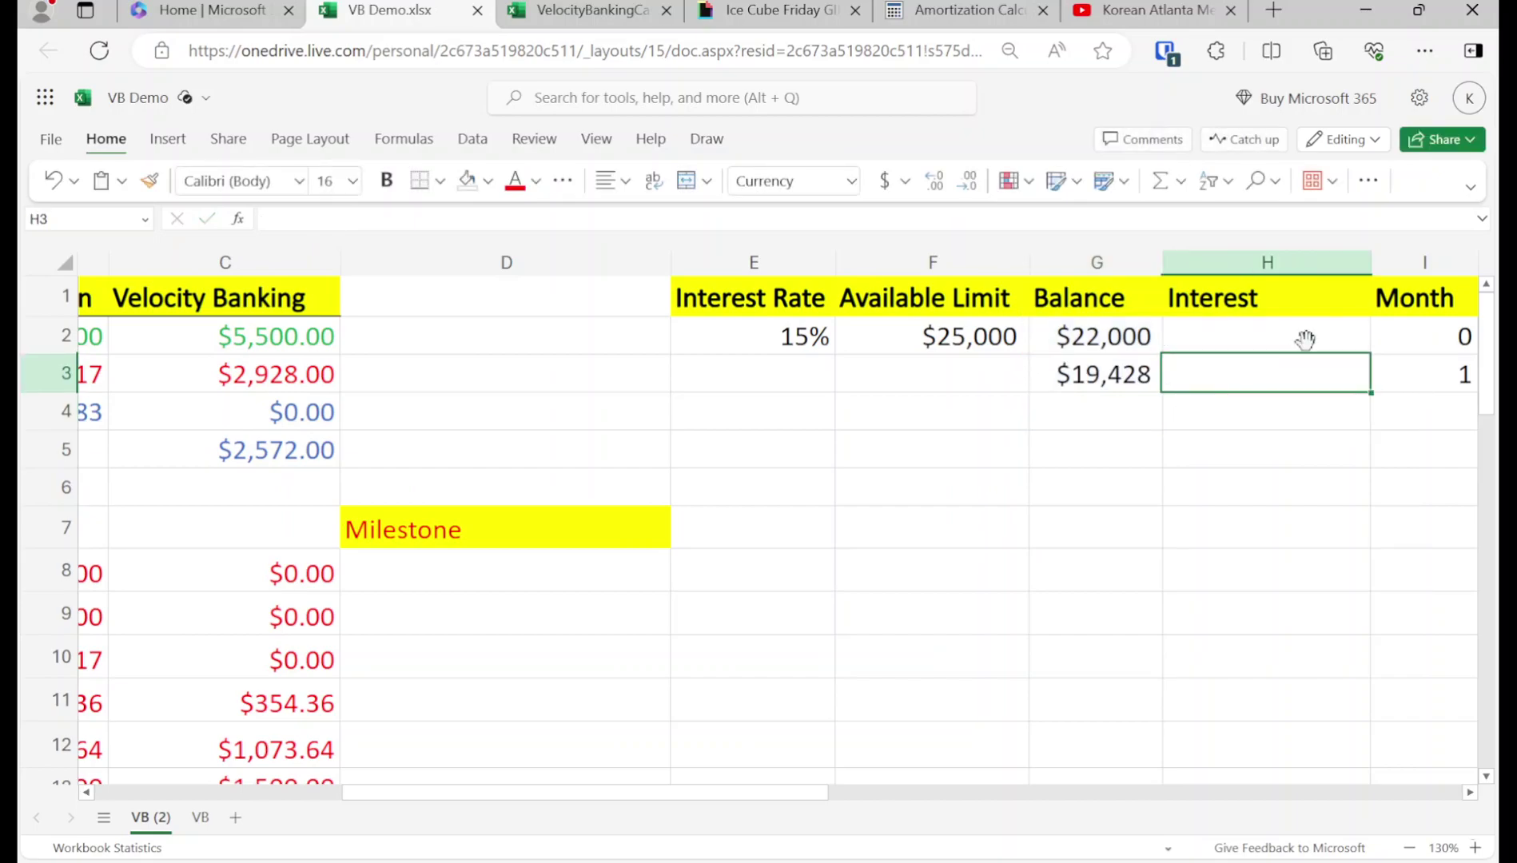
{"action": "left_click", "coordinate": [1185, 182]}
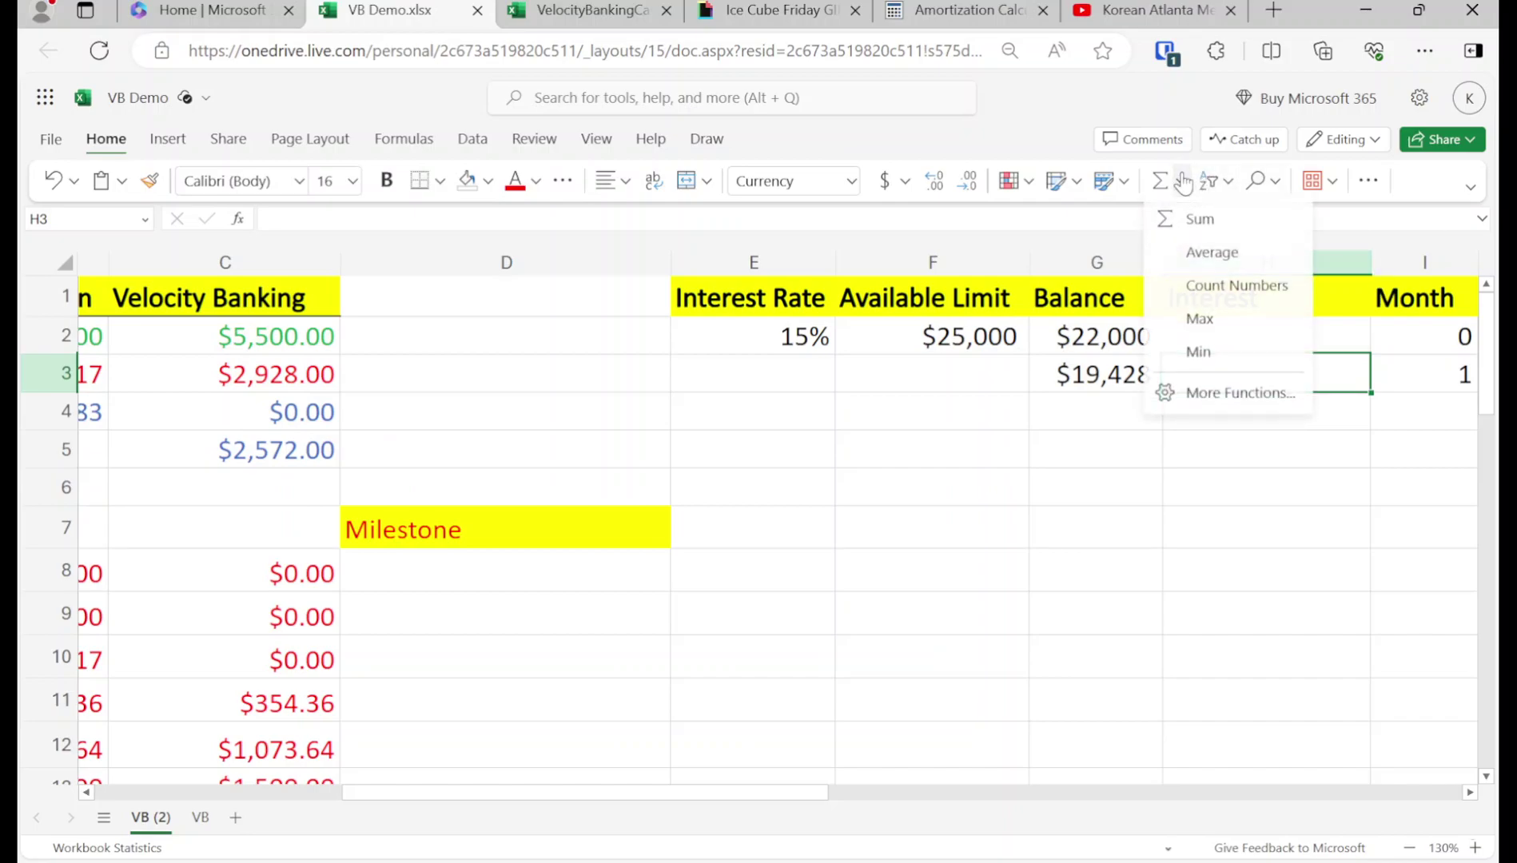
{"action": "left_click", "coordinate": [1207, 251]}
{"action": "left_click", "coordinate": [1101, 350], "text": "ctrl"}
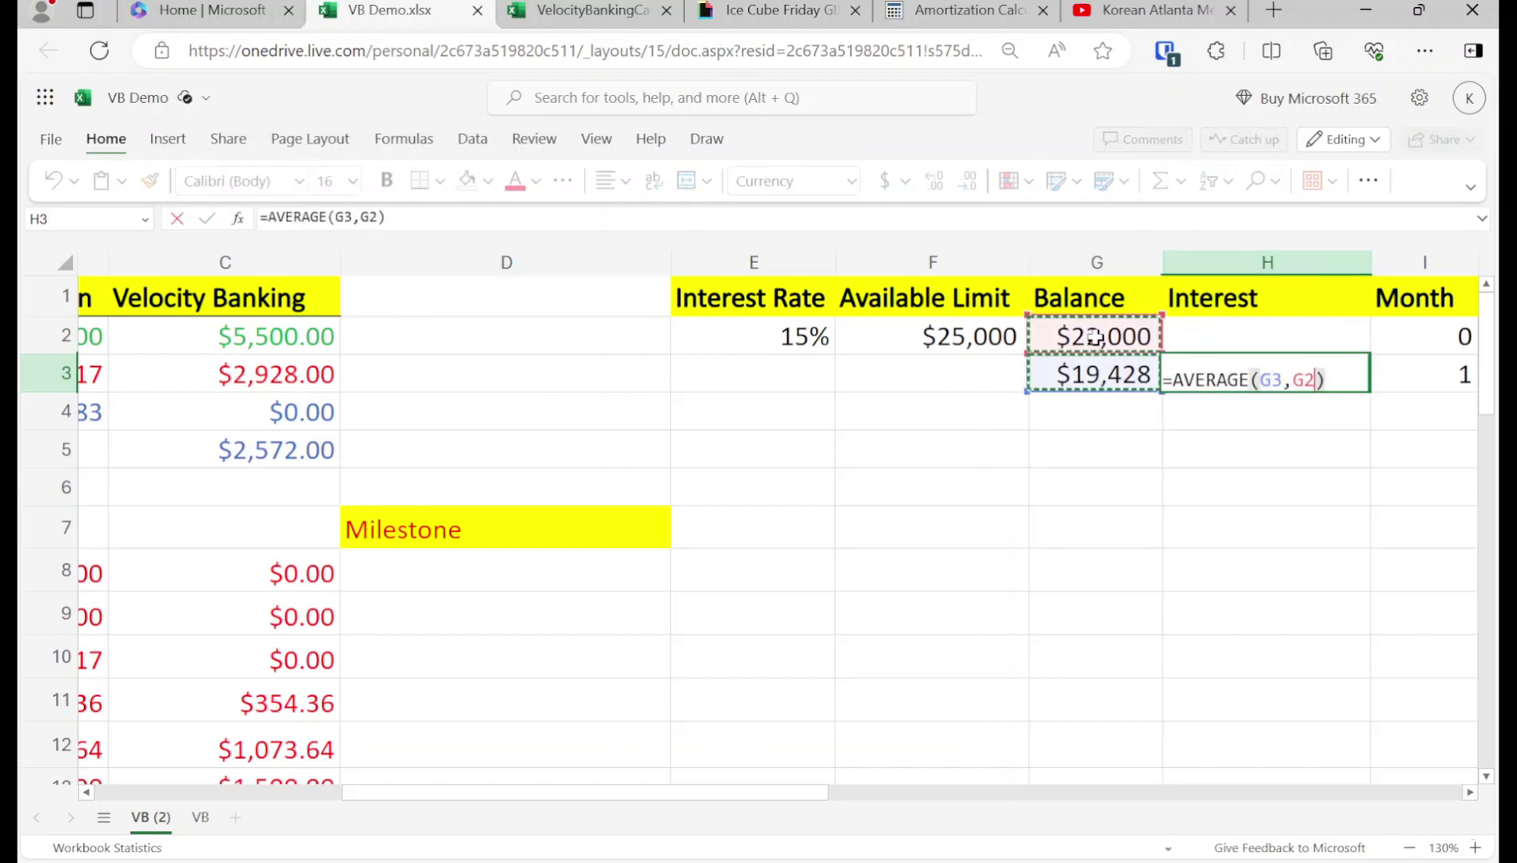
{"action": "left_click", "coordinate": [438, 228]}
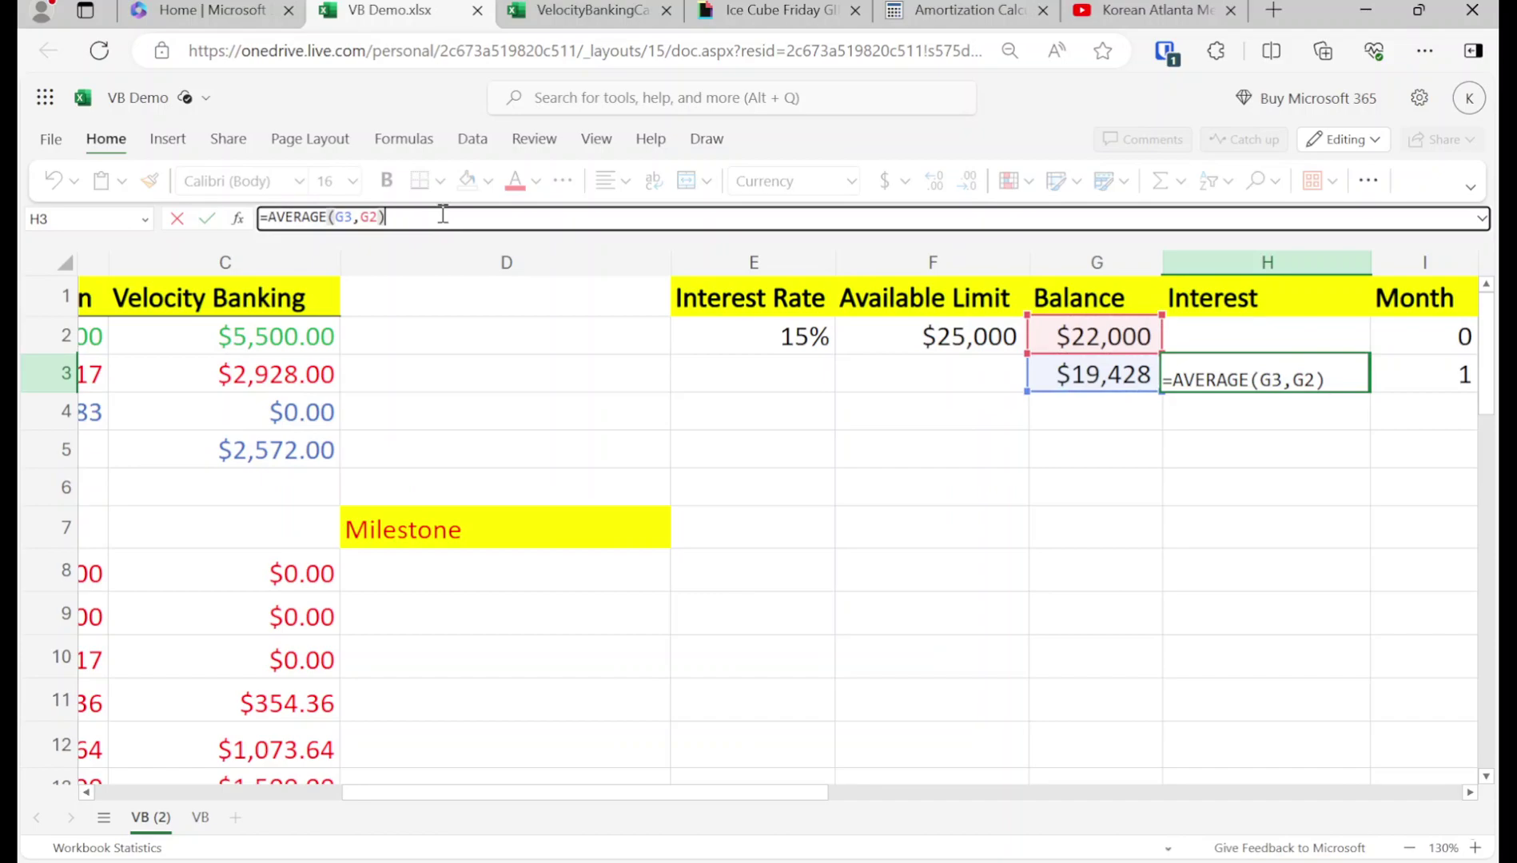
{"action": "type", "text": "*"}
{"action": "type", "text": ".15/12"}
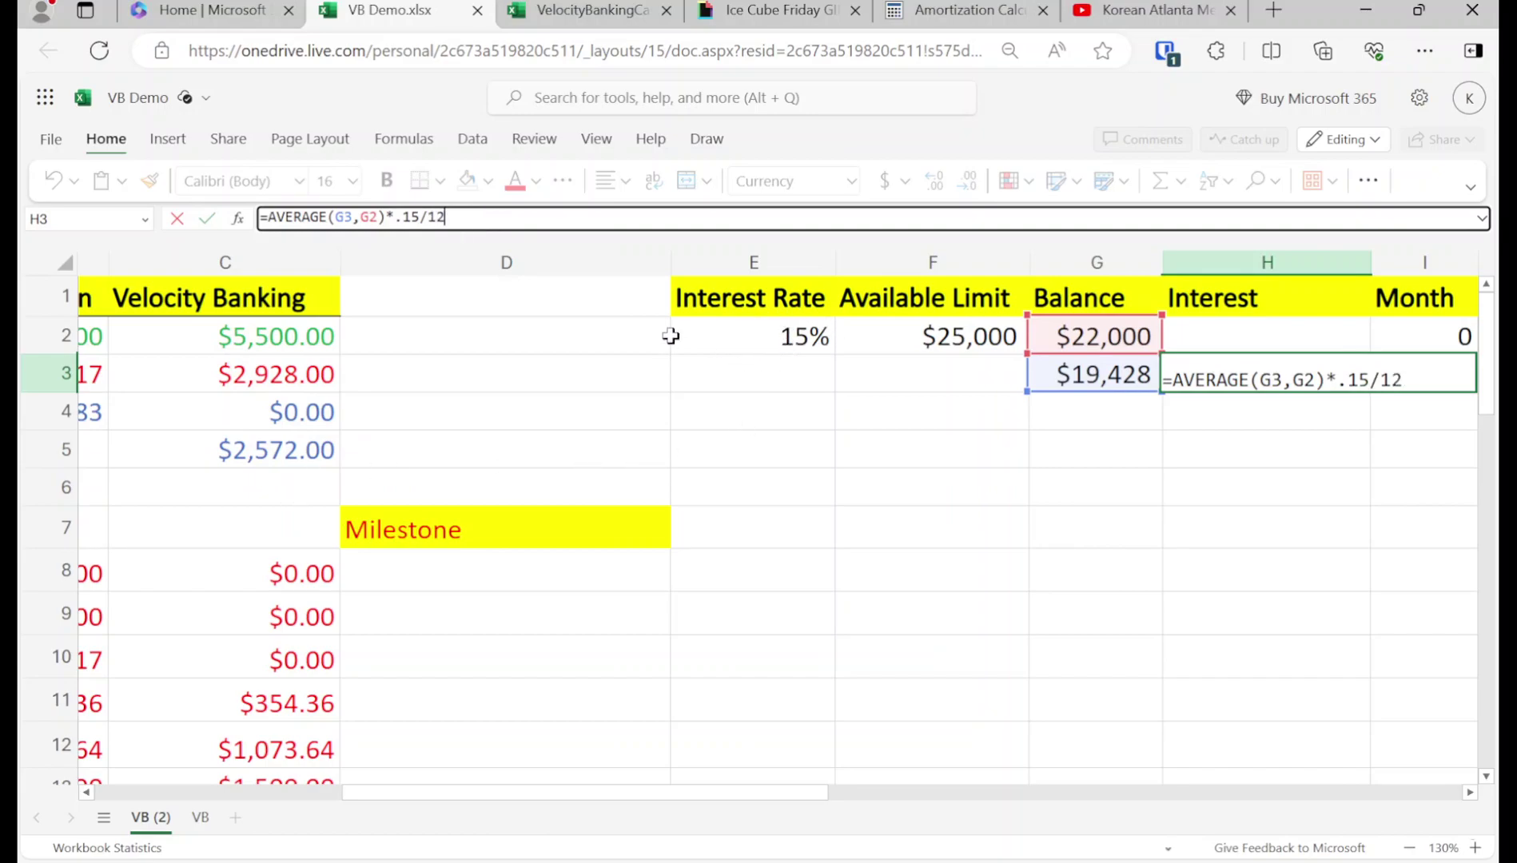
{"action": "key", "text": "Return"}
Copy the Balance, Interest and Month formulas in G3:I3 down through the rows below
{"action": "key", "text": "Up"}
{"action": "key", "text": "Left"}
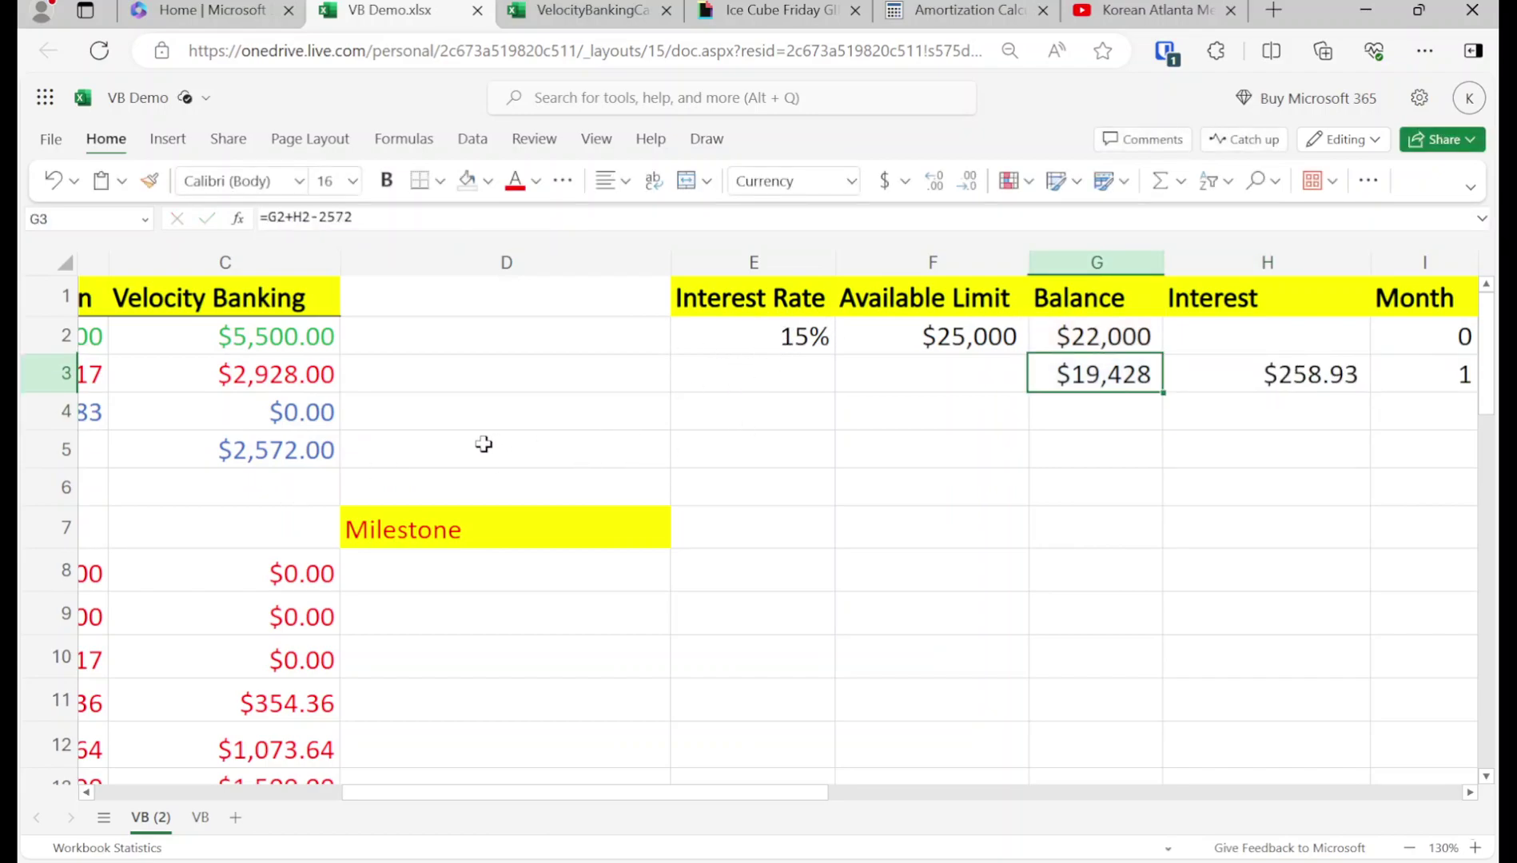
{"action": "key", "text": "shift+Right"}
{"action": "key", "text": "shift+Right"}
{"action": "key", "text": "ctrl+c"}
{"action": "key", "text": "shift+Down"}
{"action": "key", "text": "shift+Down"}
{"action": "key", "text": "shift+Down"}
{"action": "key", "text": "shift+Down"}
{"action": "key", "text": "shift+Down"}
{"action": "key", "text": "shift+Down"}
{"action": "key", "text": "shift+Down"}
{"action": "key", "text": "shift+Down"}
{"action": "key", "text": "shift+Down"}
{"action": "key", "text": "shift+Down"}
{"action": "key", "text": "shift+Down"}
{"action": "key", "text": "shift+Down"}
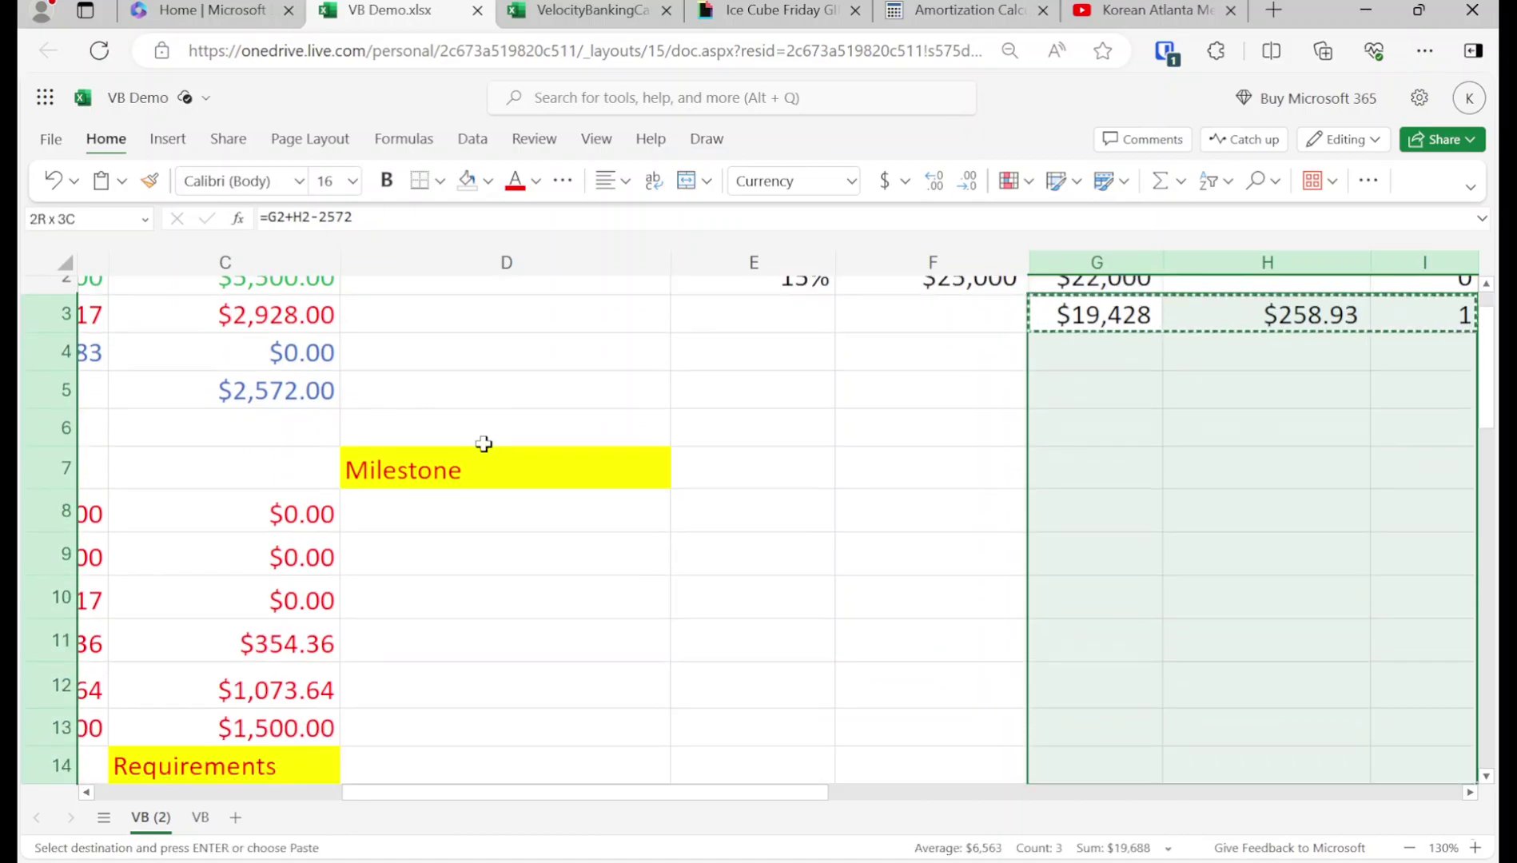
{"action": "key", "text": "shift+Up"}
{"action": "key", "text": "shift+Up"}
{"action": "key", "text": "shift+Up"}
{"action": "key", "text": "shift+Up"}
{"action": "key", "text": "shift+Up"}
{"action": "key", "text": "shift+Up"}
{"action": "key", "text": "shift+Up"}
{"action": "key", "text": "shift+Up"}
{"action": "key", "text": "shift+Up"}
{"action": "key", "text": "shift+Up"}
{"action": "key", "text": "shift+Up"}
{"action": "key", "text": "shift+Up"}
{"action": "key", "text": "shift+Up"}
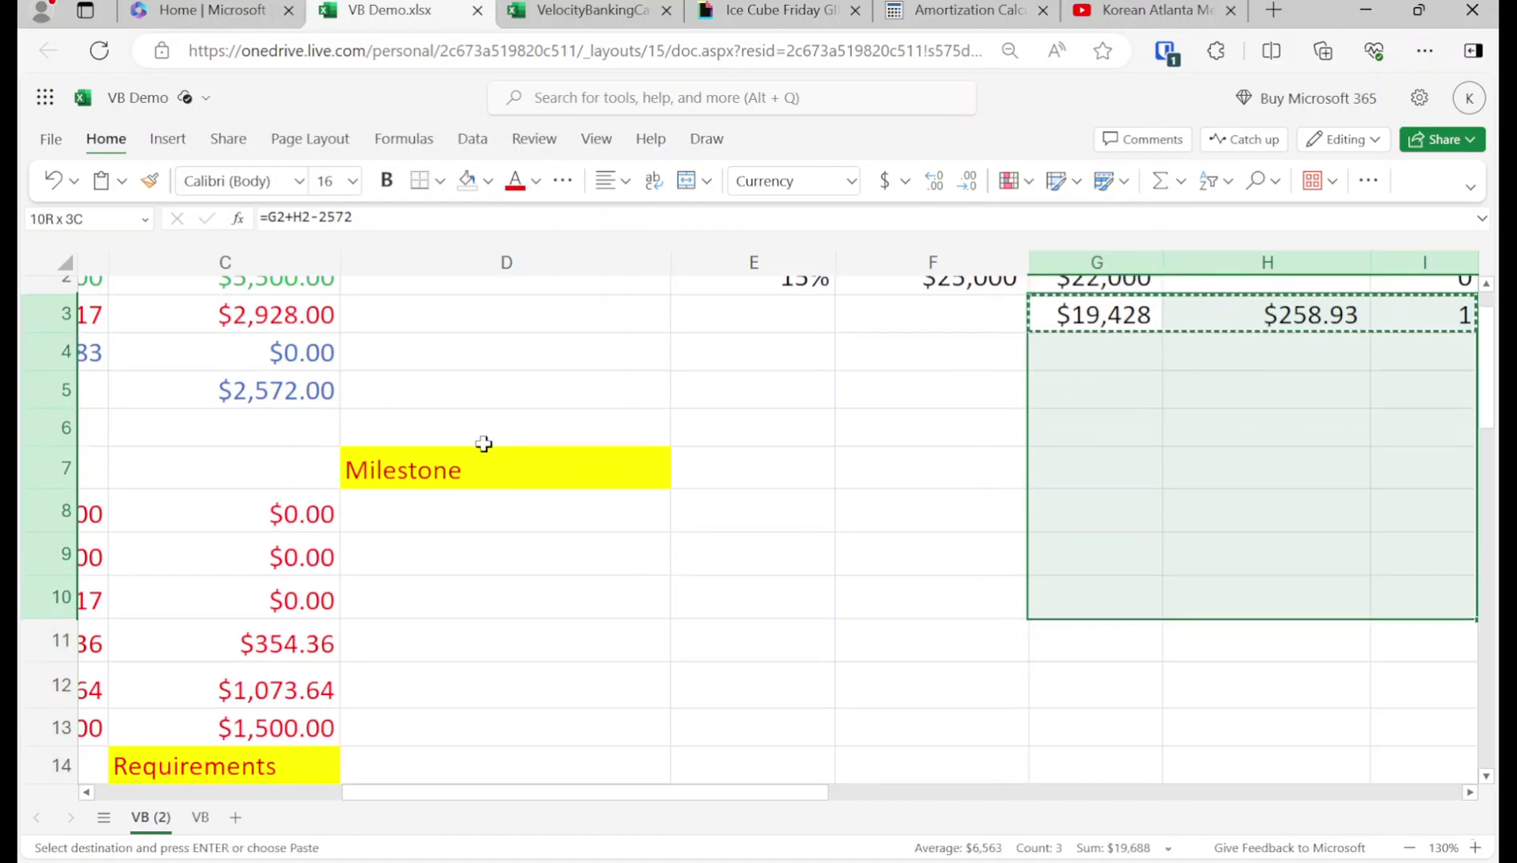
{"action": "key", "text": "shift+Down"}
{"action": "key", "text": "shift+Down"}
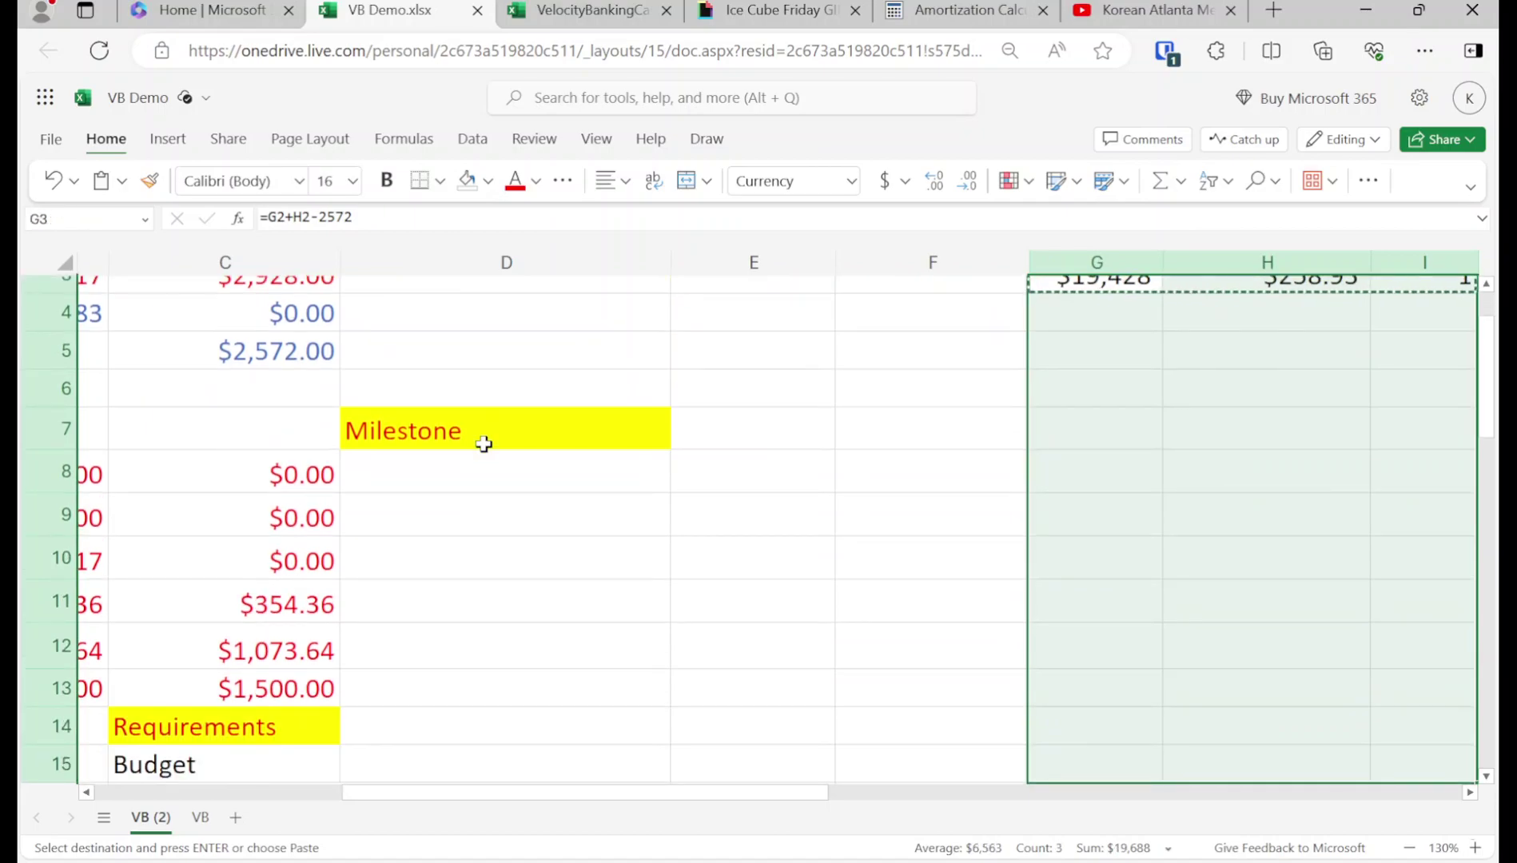
{"action": "key", "text": "Return"}
Highlight the month 10 Balance in G12 with a yellow fill
{"action": "scroll", "coordinate": [1279, 551], "scroll_direction": "up", "scroll_amount": 1}
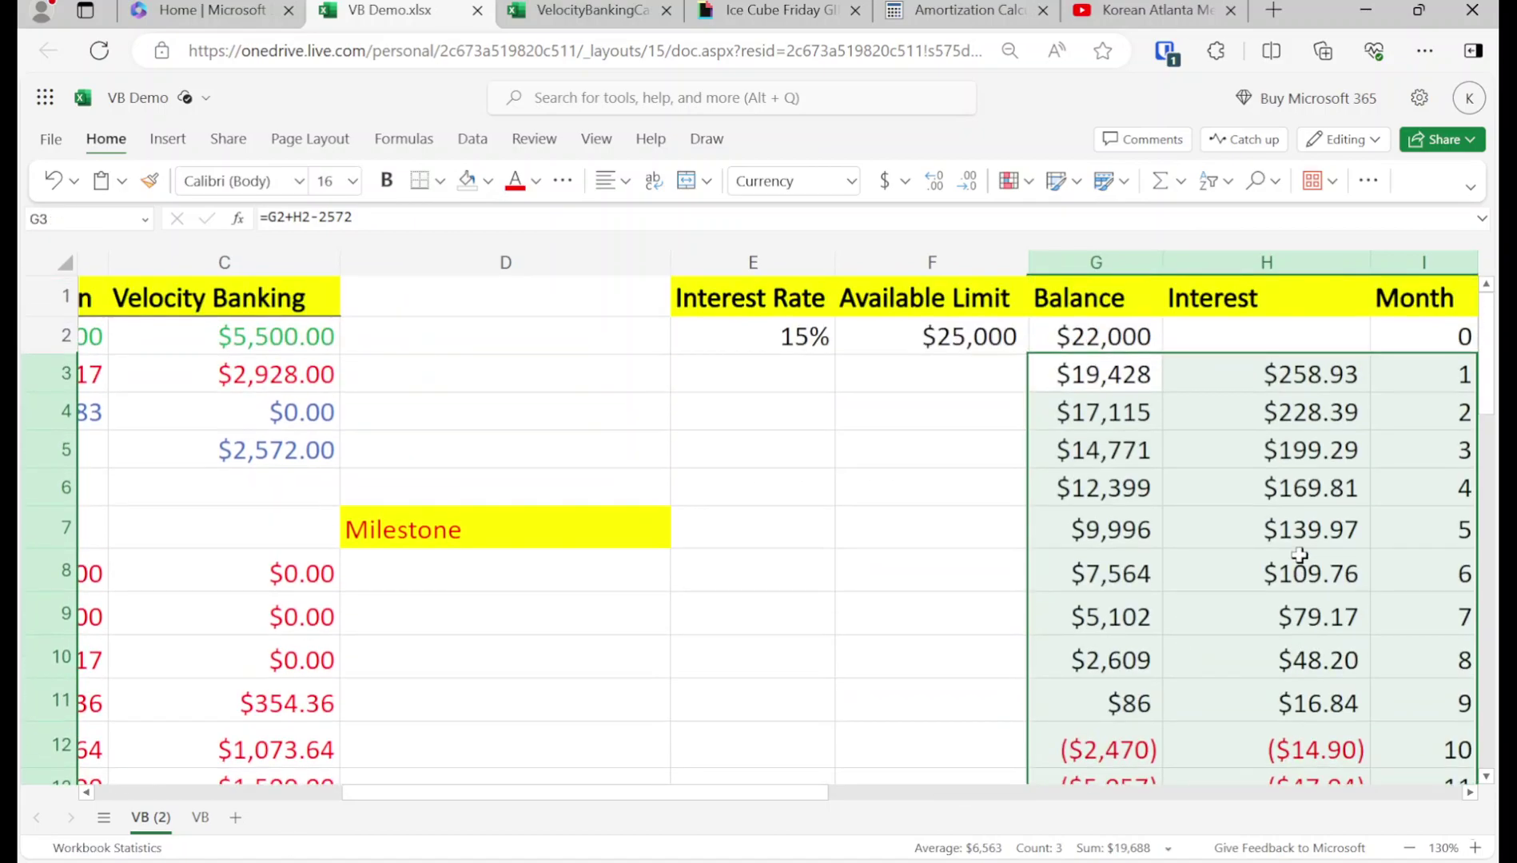
{"action": "left_click", "coordinate": [1312, 701]}
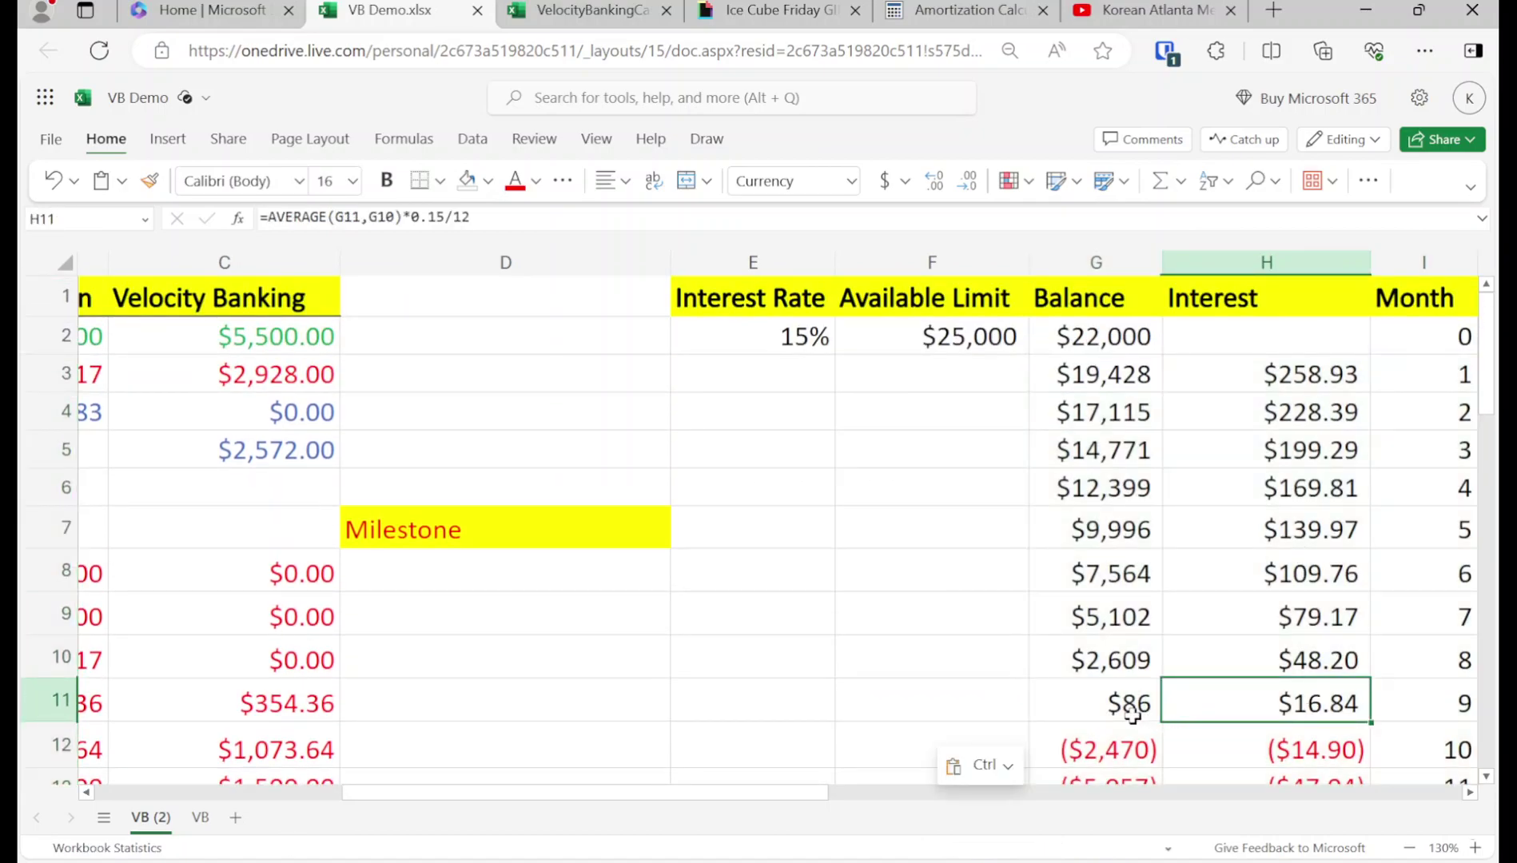
{"action": "left_click", "coordinate": [1114, 742]}
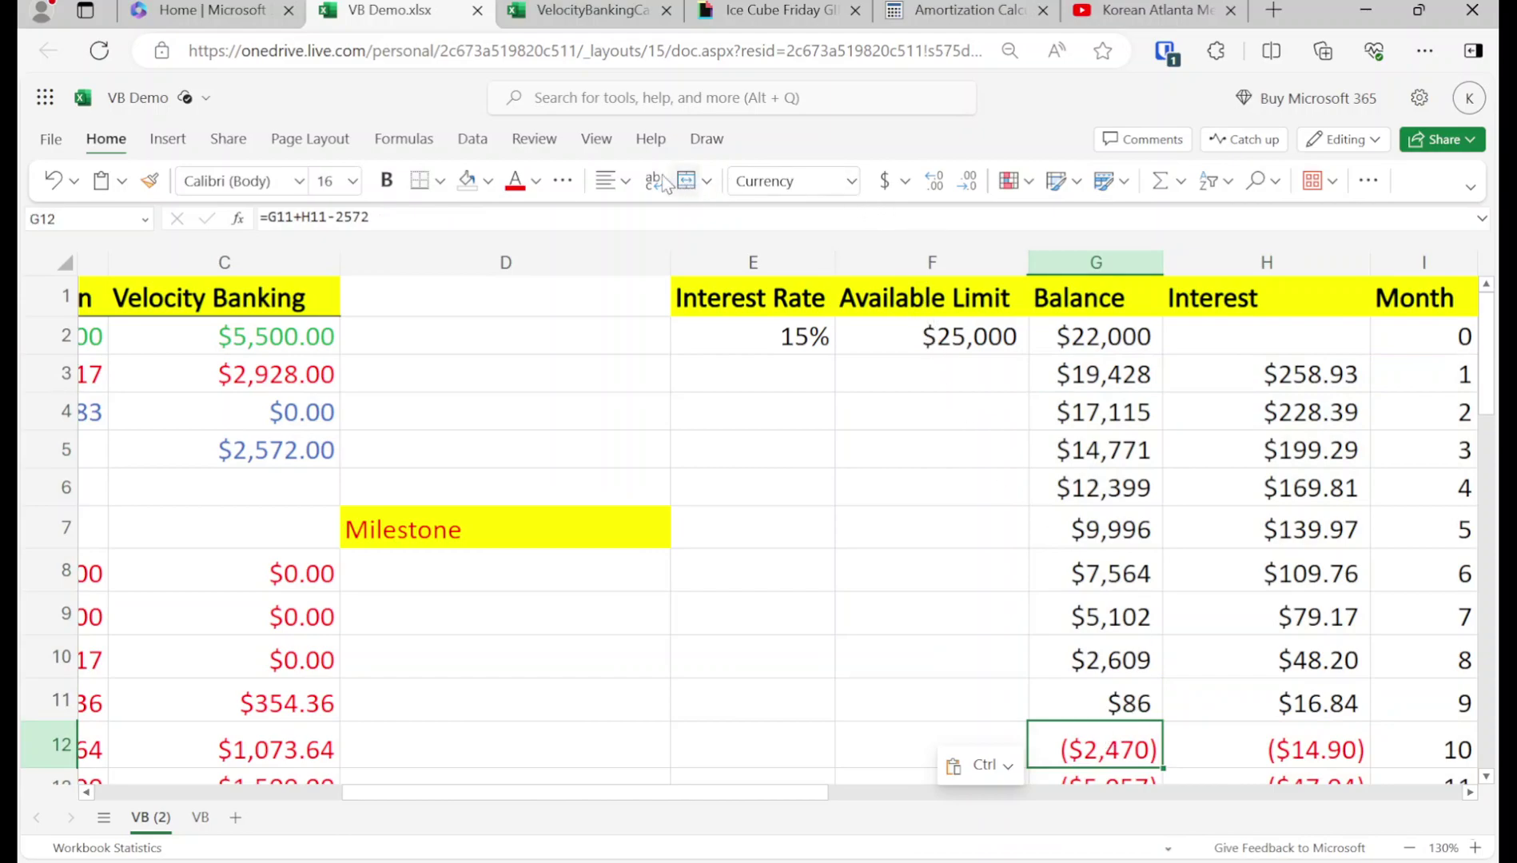
{"action": "left_click", "coordinate": [489, 183]}
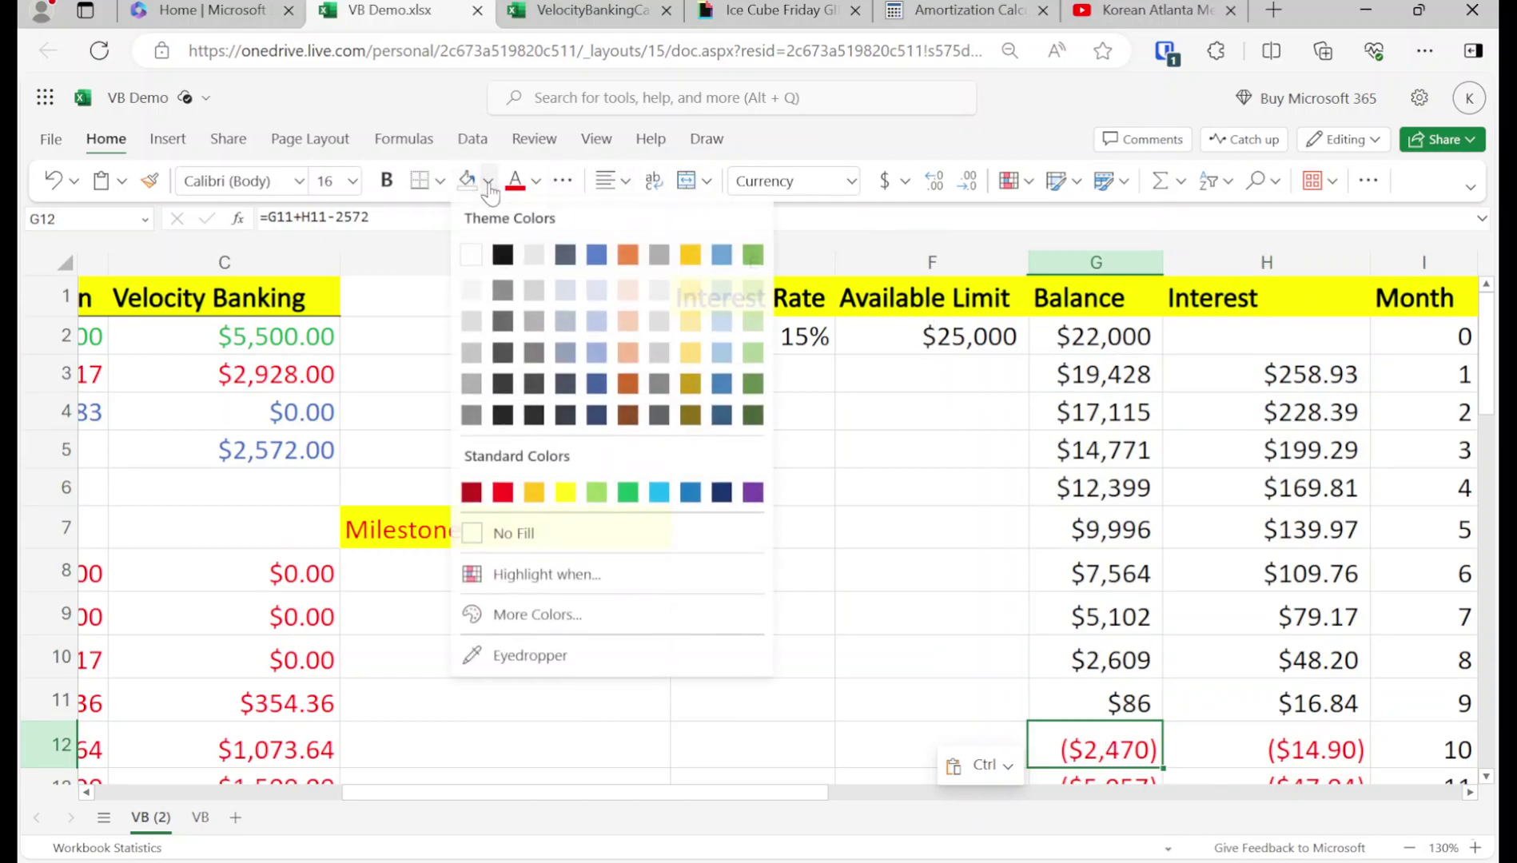
{"action": "left_click", "coordinate": [553, 491]}
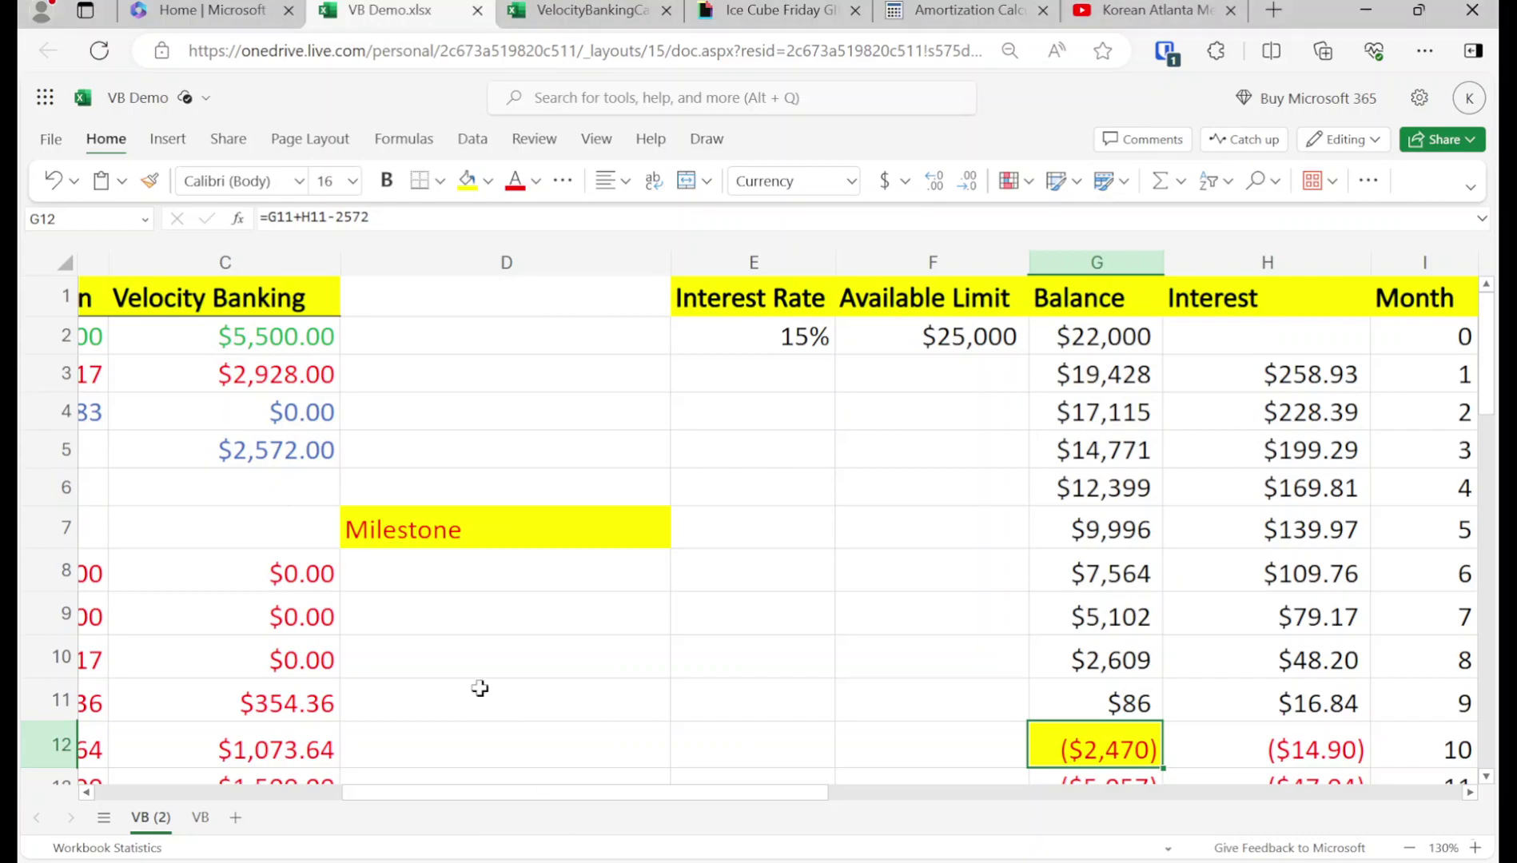
Enter "10 months, 22k" as the CC1 milestone in D8
{"action": "left_click", "coordinate": [413, 576]}
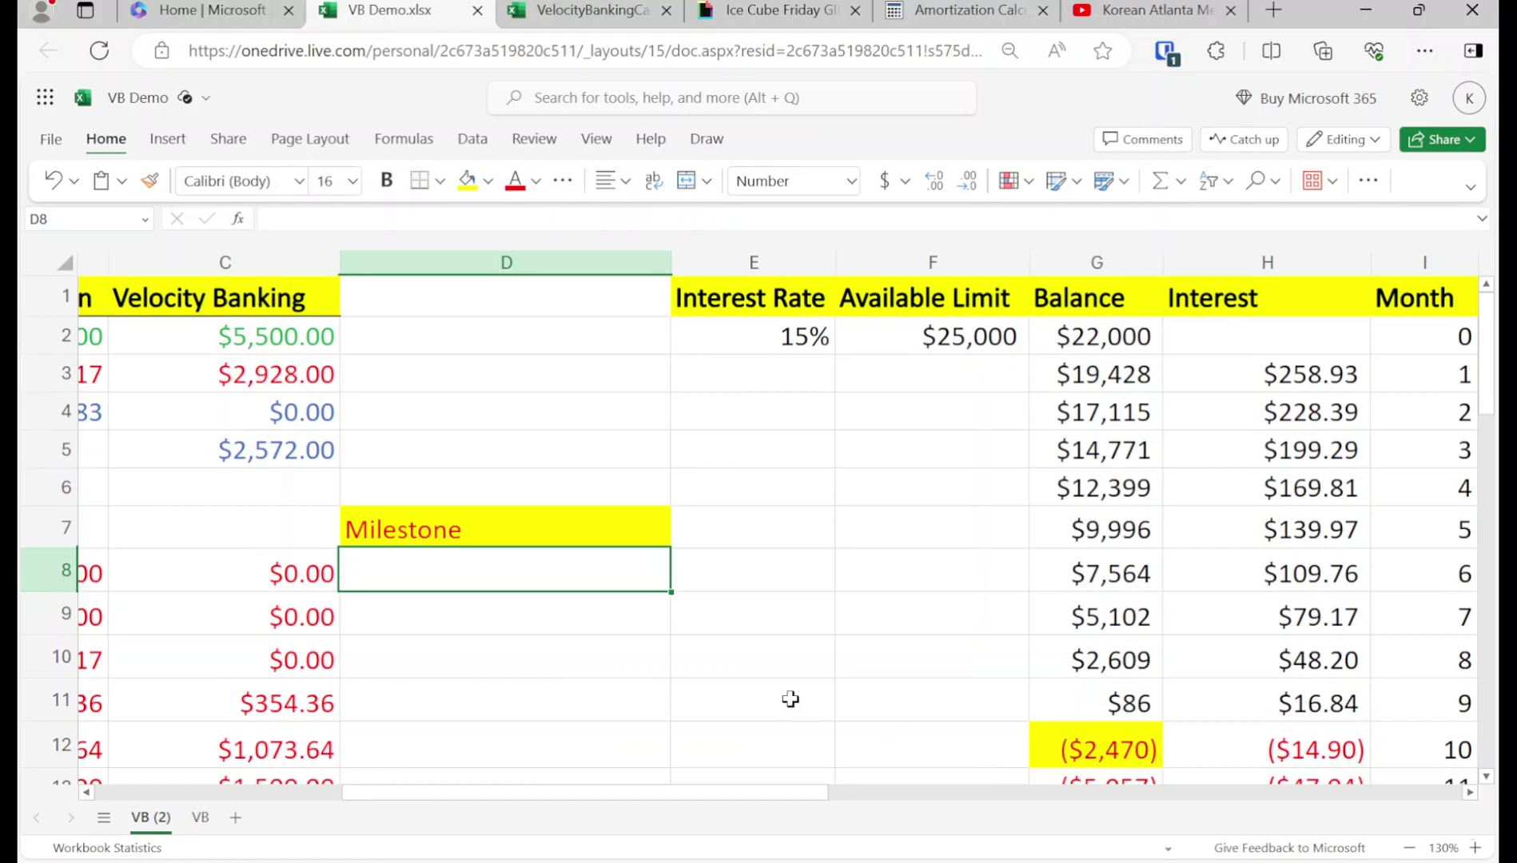
{"action": "type", "text": "10 months,"}
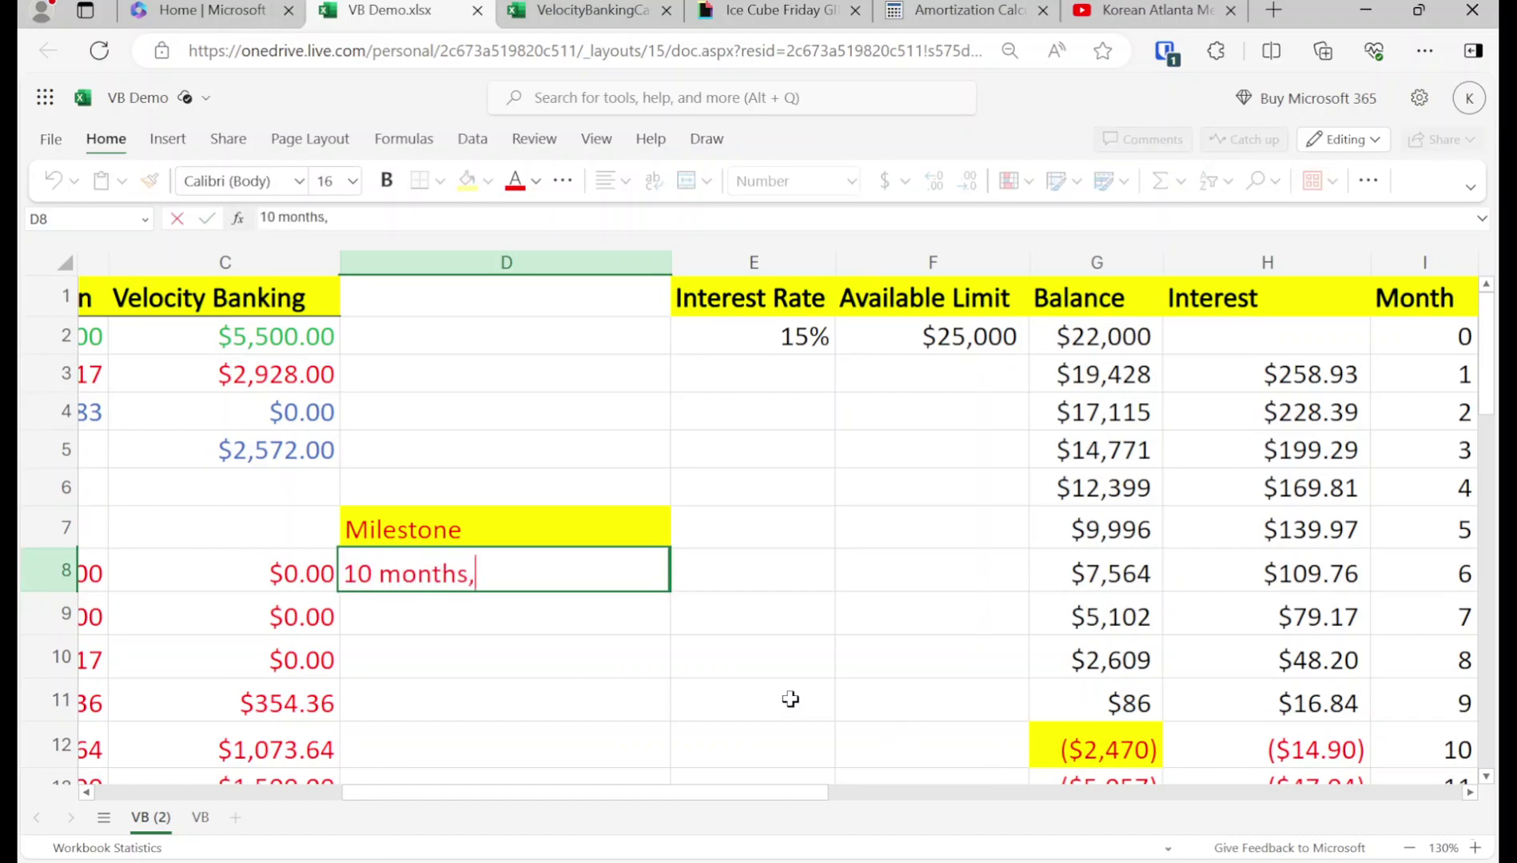
{"action": "type", "text": " 22k"}
{"action": "key", "text": "Return"}
Copy the CC1 milestone in D8 to the CC2 and CC3 rows in D9 and D10
{"action": "key", "text": "Up"}
{"action": "key", "text": "ctrl+c"}
{"action": "key", "text": "Down"}
{"action": "key", "text": "ctrl+v"}
{"action": "key", "text": "Down"}
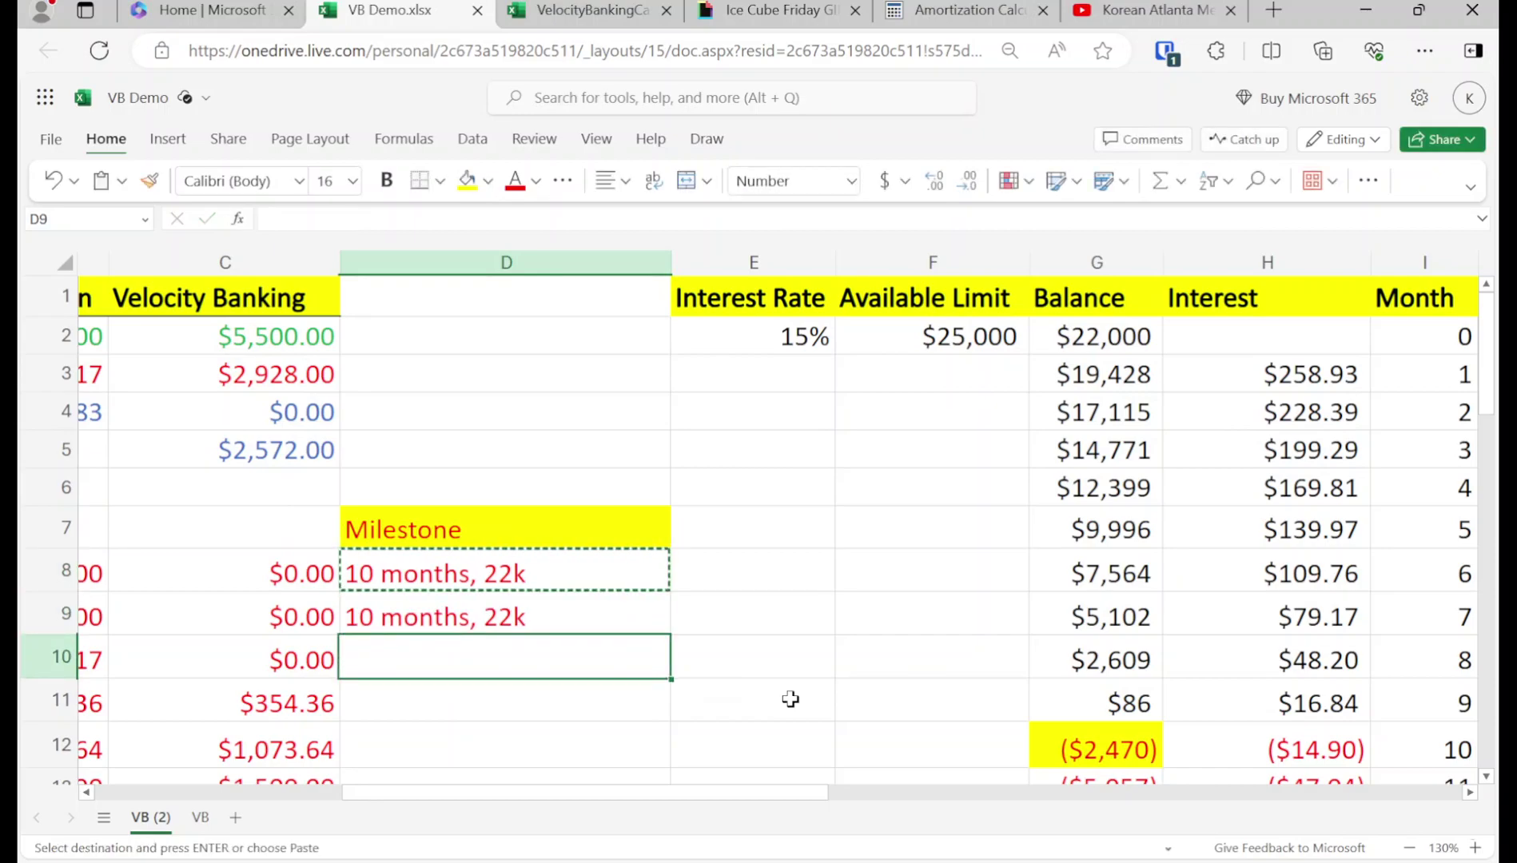
{"action": "key", "text": "ctrl+v"}
Compare the Average American and Velocity Banking income, expenses, savings and debt payments in columns B and C
{"action": "key", "text": "Left"}
{"action": "key", "text": "Left"}
{"action": "key", "text": "Left"}
{"action": "key", "text": "Up"}
{"action": "key", "text": "Up"}
{"action": "key", "text": "Right"}
{"action": "key", "text": "Up"}
{"action": "key", "text": "Up"}
{"action": "key", "text": "Up"}
{"action": "key", "text": "Up"}
{"action": "key", "text": "Up"}
{"action": "key", "text": "Up"}
{"action": "key", "text": "Right"}
{"action": "key", "text": "Down"}
{"action": "key", "text": "Left"}
{"action": "key", "text": "Up"}
{"action": "key", "text": "Right"}
{"action": "key", "text": "Down"}
{"action": "key", "text": "Down"}
{"action": "key", "text": "Down"}
{"action": "key", "text": "Down"}
{"action": "key", "text": "Down"}
{"action": "key", "text": "Down"}
{"action": "key", "text": "Down"}
{"action": "key", "text": "Down"}
{"action": "key", "text": "Down"}
{"action": "key", "text": "Down"}
{"action": "key", "text": "Up"}
{"action": "key", "text": "Up"}
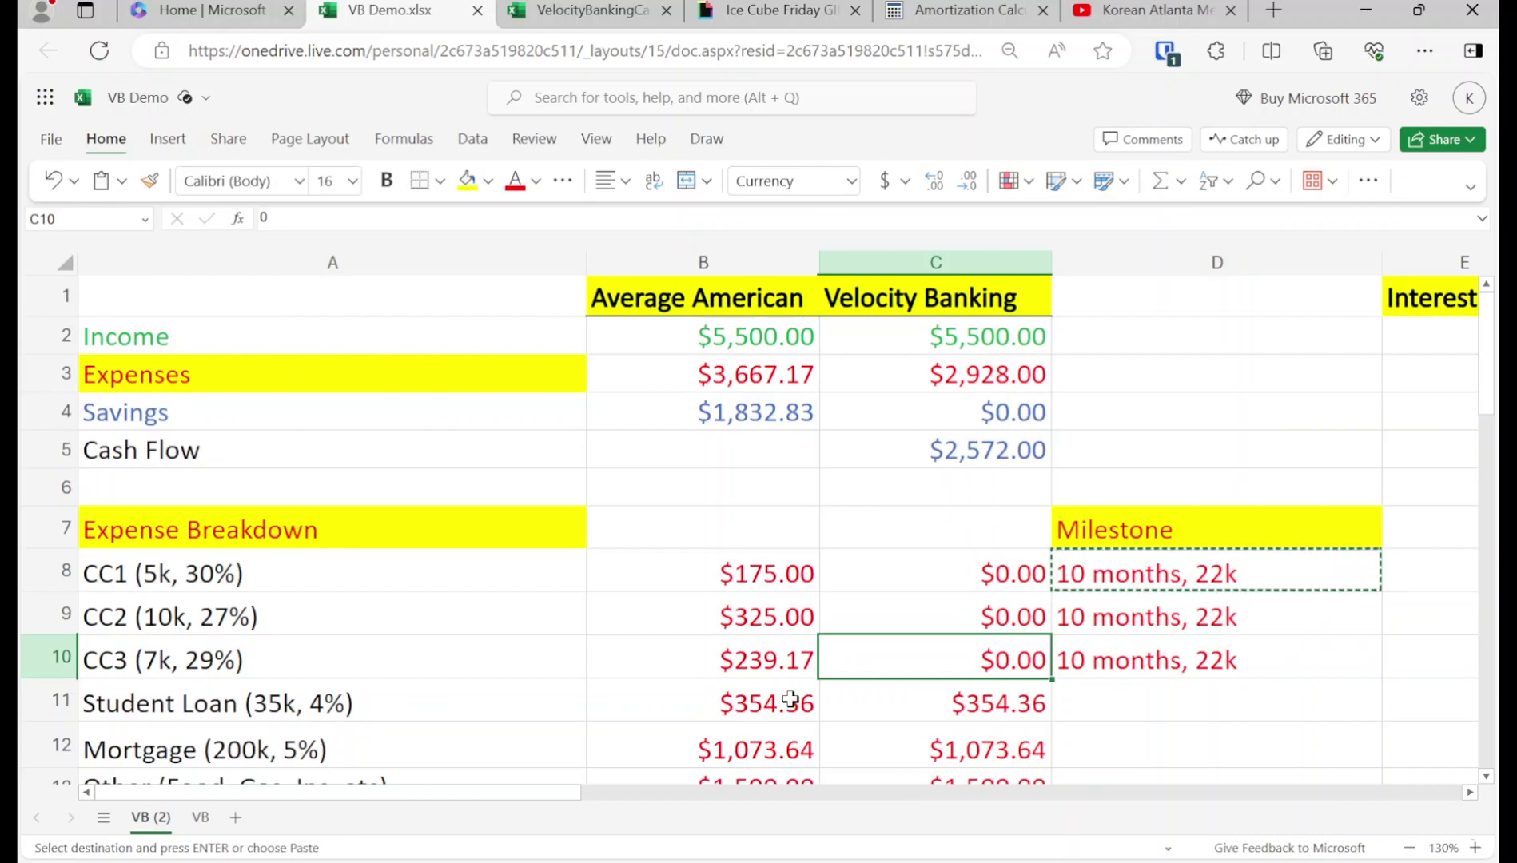
{"action": "key", "text": "Up"}
{"action": "key", "text": "Up"}
{"action": "key", "text": "Up"}
{"action": "key", "text": "Up"}
{"action": "key", "text": "Up"}
{"action": "key", "text": "Left"}
{"action": "key", "text": "Up"}
{"action": "key", "text": "Up"}
{"action": "key", "text": "Up"}
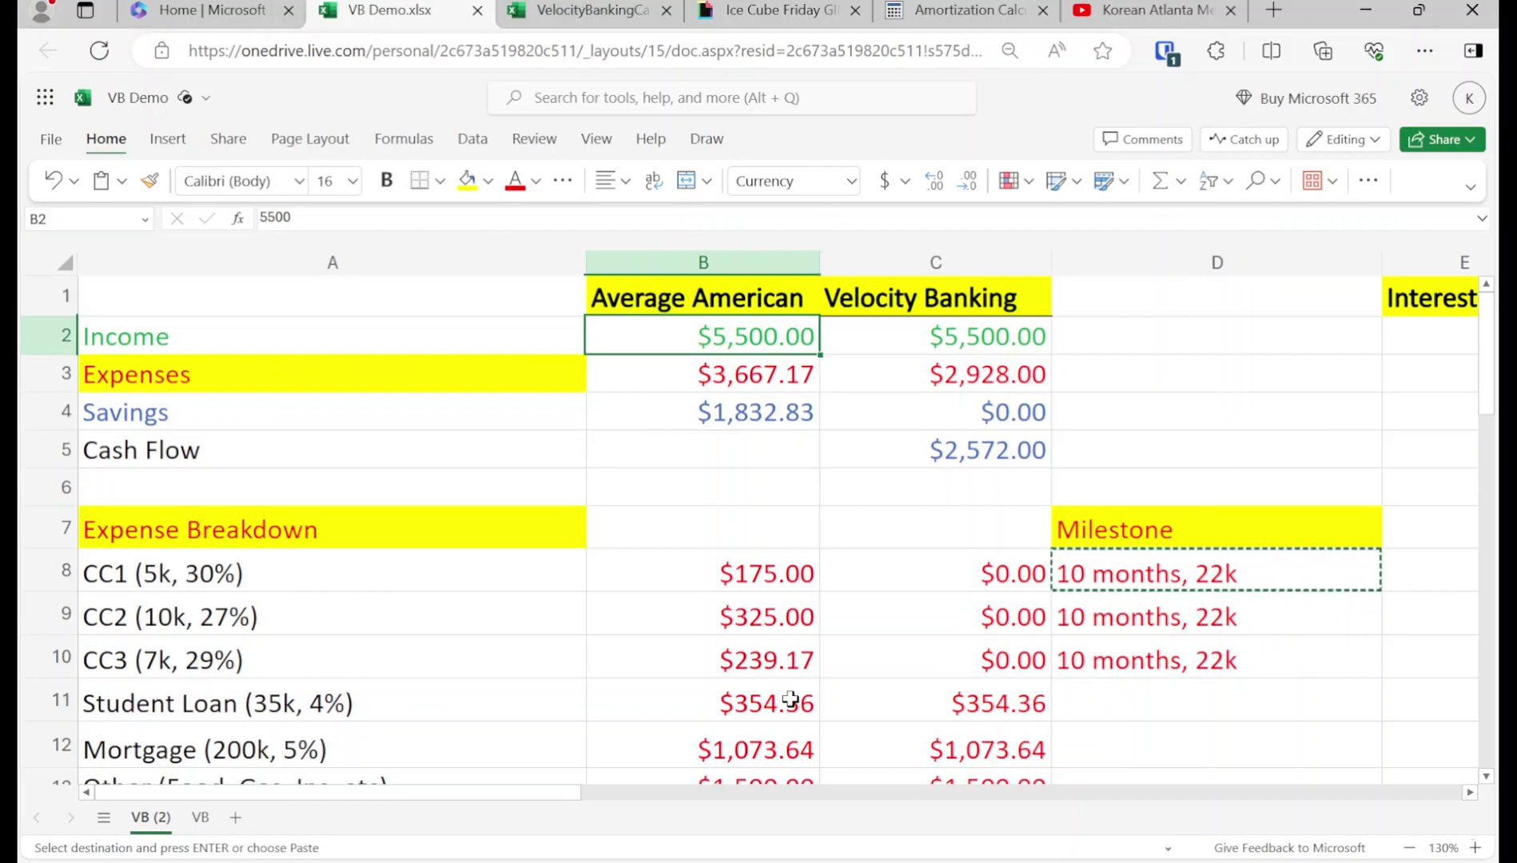
{"action": "key", "text": "Down"}
{"action": "key", "text": "Down"}
{"action": "key", "text": "Down"}
{"action": "key", "text": "Down"}
{"action": "key", "text": "Down"}
{"action": "key", "text": "Down"}
{"action": "key", "text": "Down"}
{"action": "key", "text": "Down"}
{"action": "key", "text": "Down"}
{"action": "key", "text": "Down"}
{"action": "key", "text": "Down"}
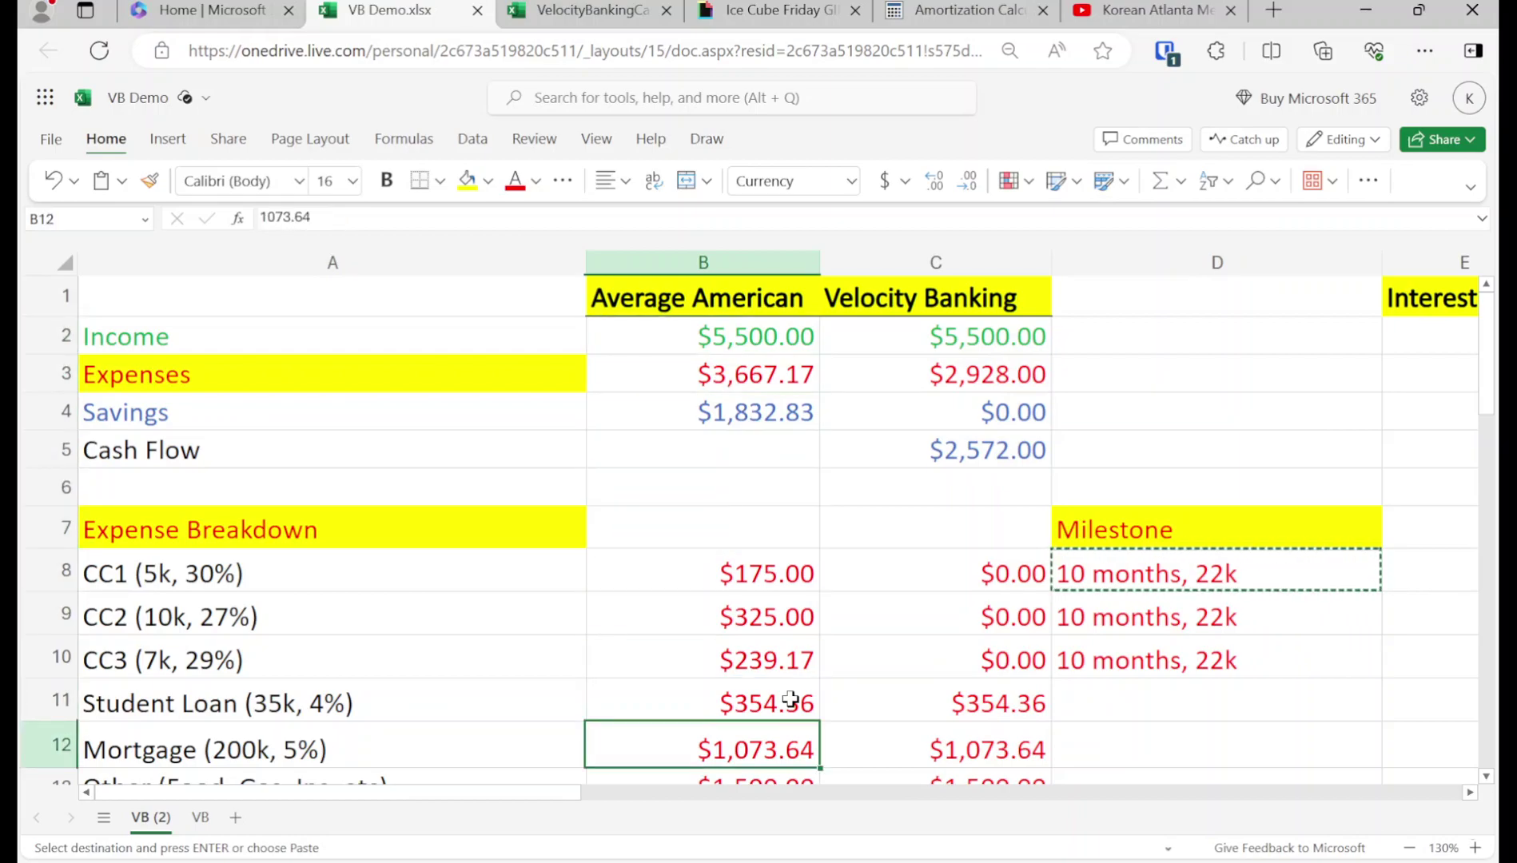
{"action": "key", "text": "Escape"}
Switch to the Calculator.net amortization calculator, show the monthly schedule and copy the student loan's month 10 ending balance
{"action": "left_click", "coordinate": [788, 690]}
{"action": "key", "text": "Left"}
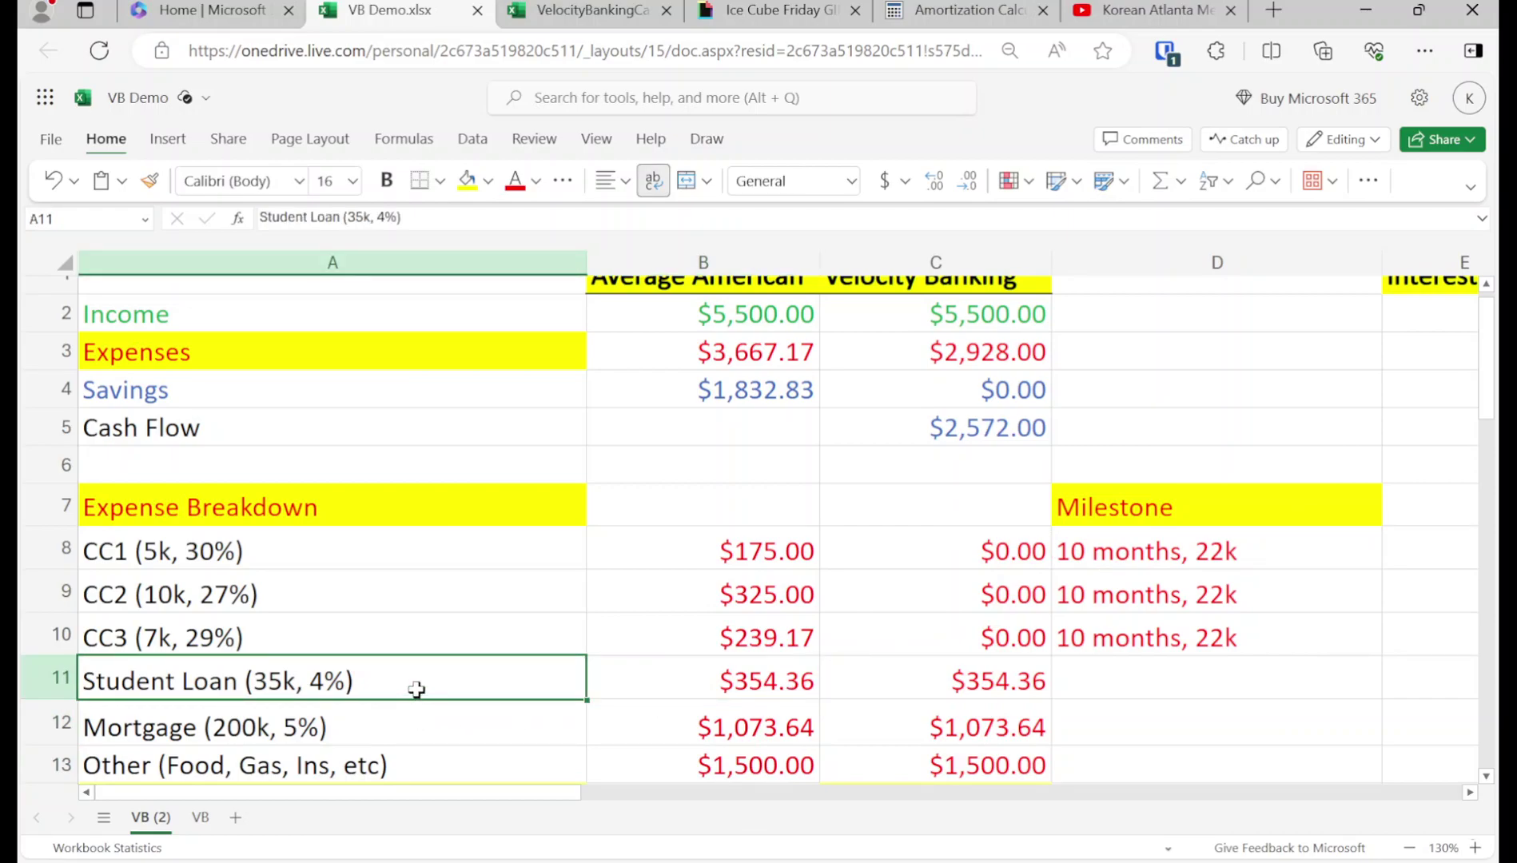
{"action": "left_click", "coordinate": [931, 7]}
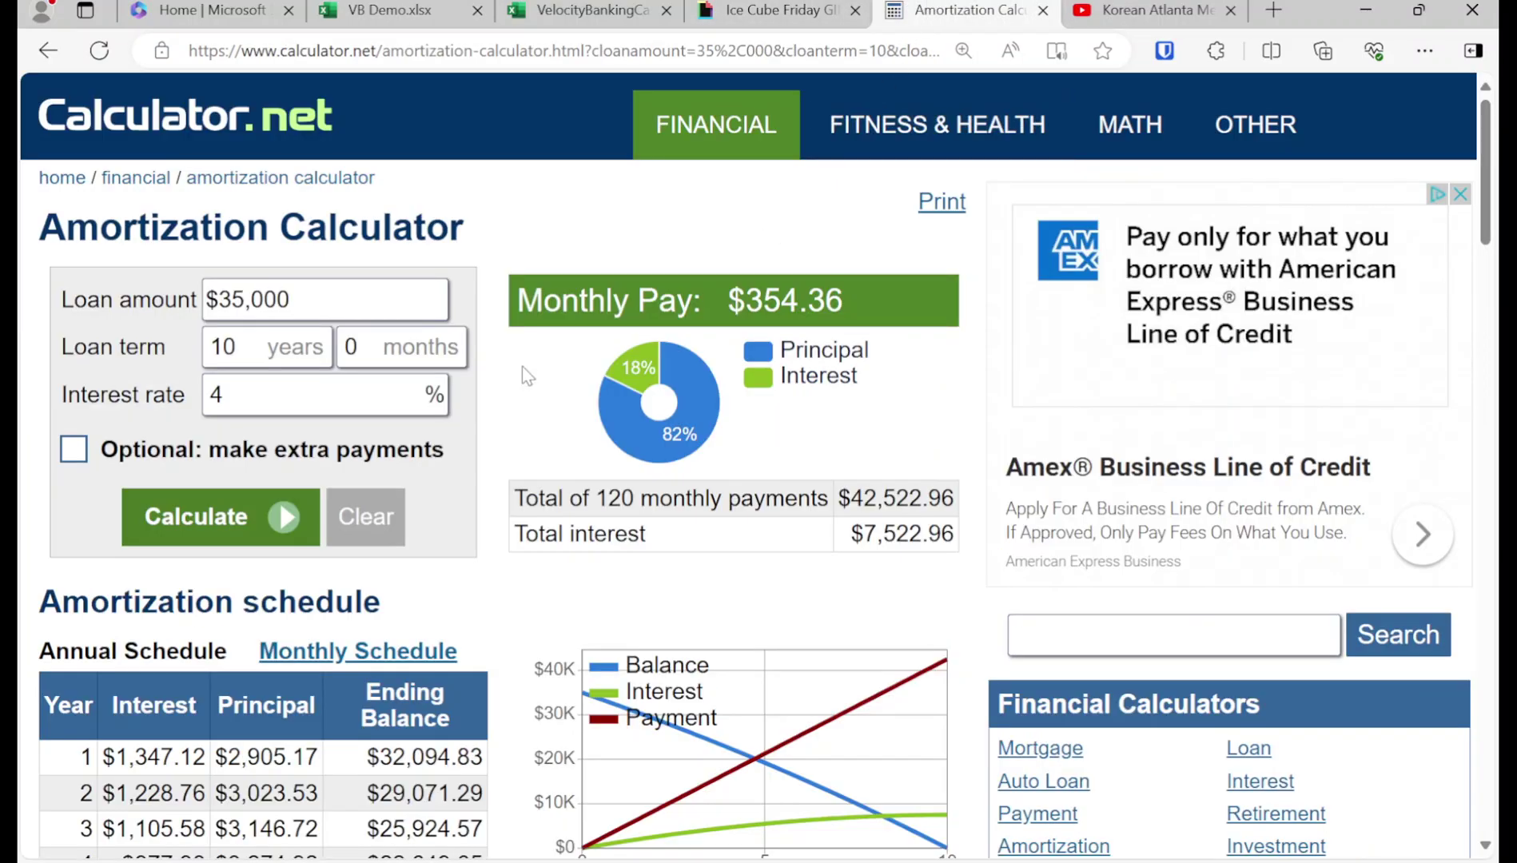
{"action": "left_click", "coordinate": [371, 653]}
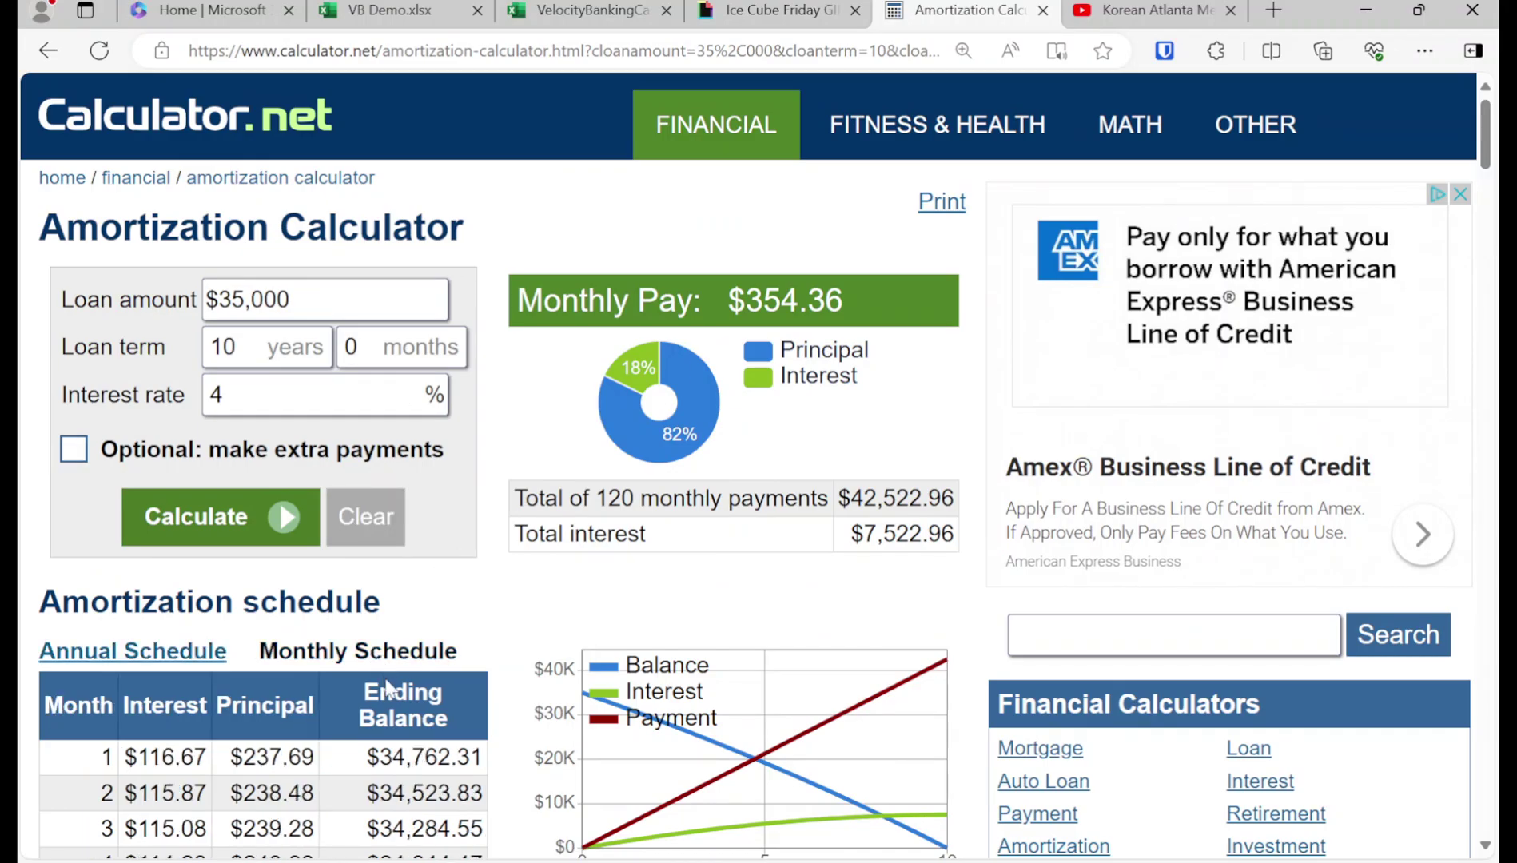
{"action": "left_click", "coordinate": [588, 10]}
{"action": "left_click", "coordinate": [445, 7]}
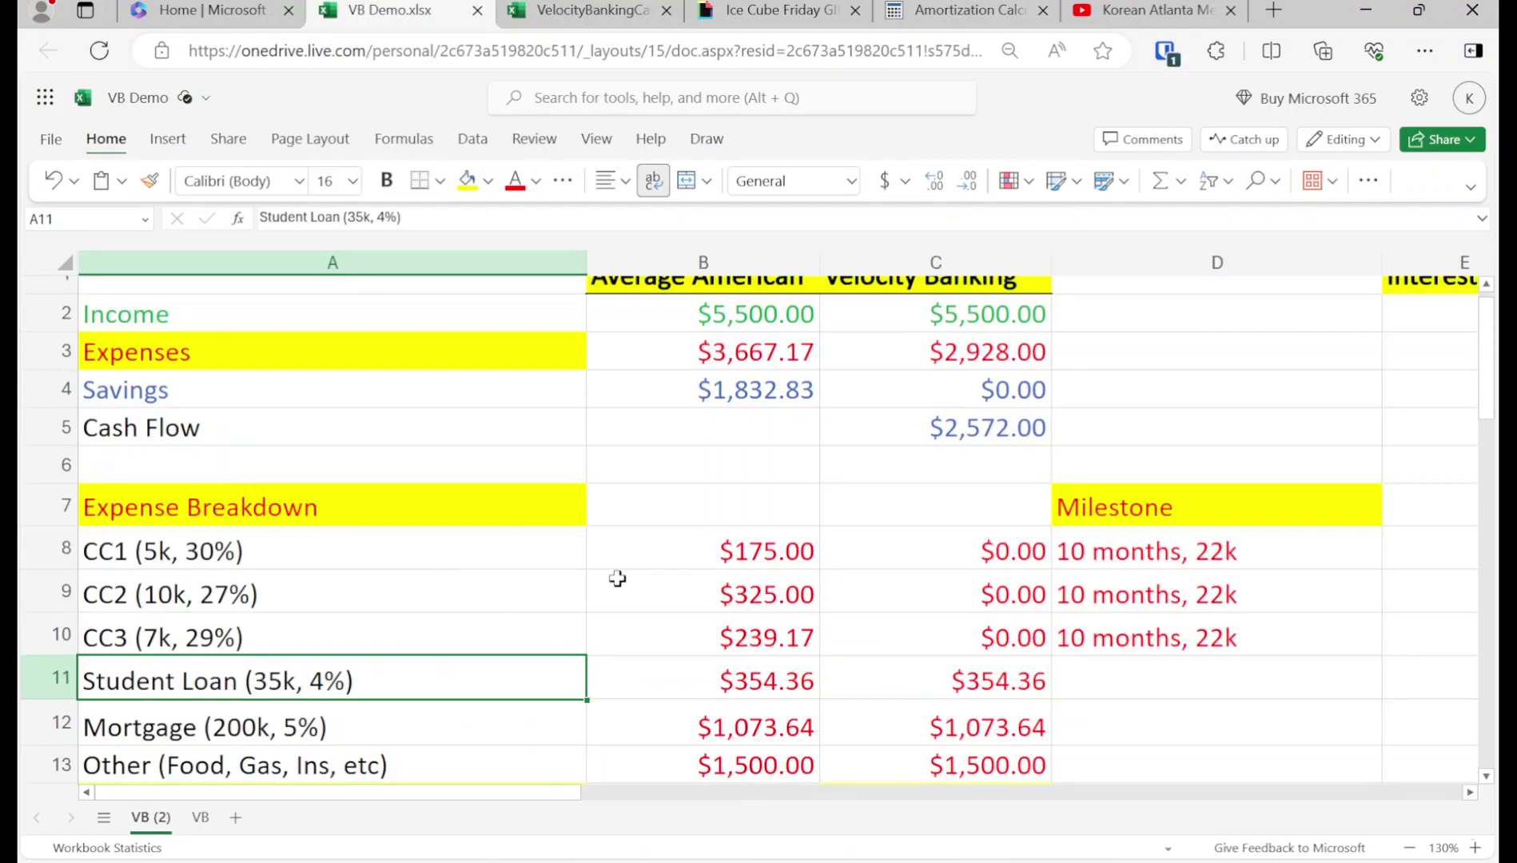
{"action": "left_click", "coordinate": [952, 8]}
{"action": "scroll", "coordinate": [412, 455], "scroll_direction": "down", "scroll_amount": 7}
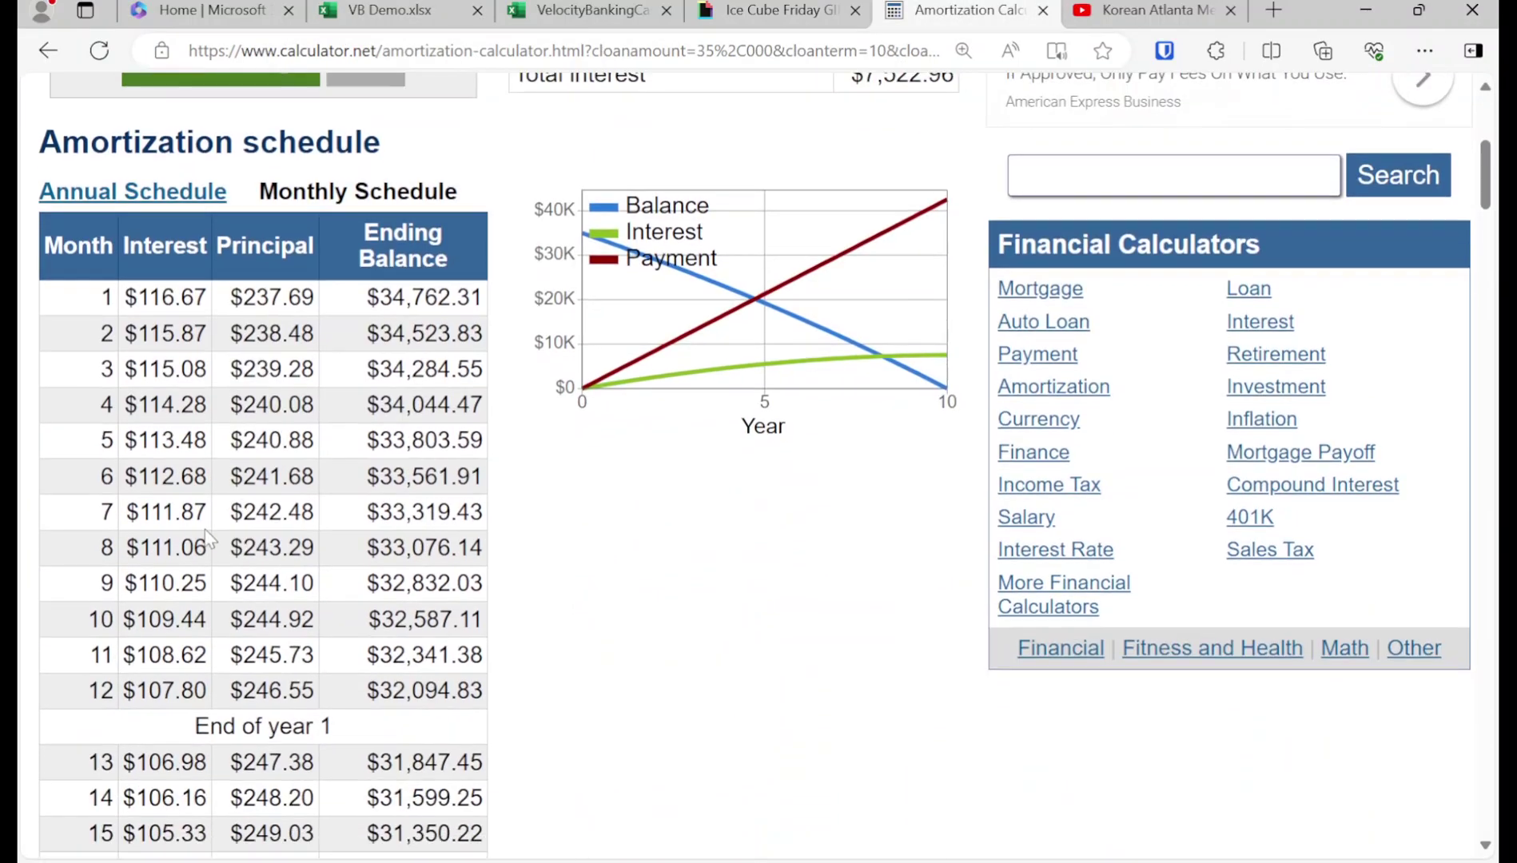
{"action": "left_click_drag", "start_coordinate": [380, 489], "coordinate": [482, 497]}
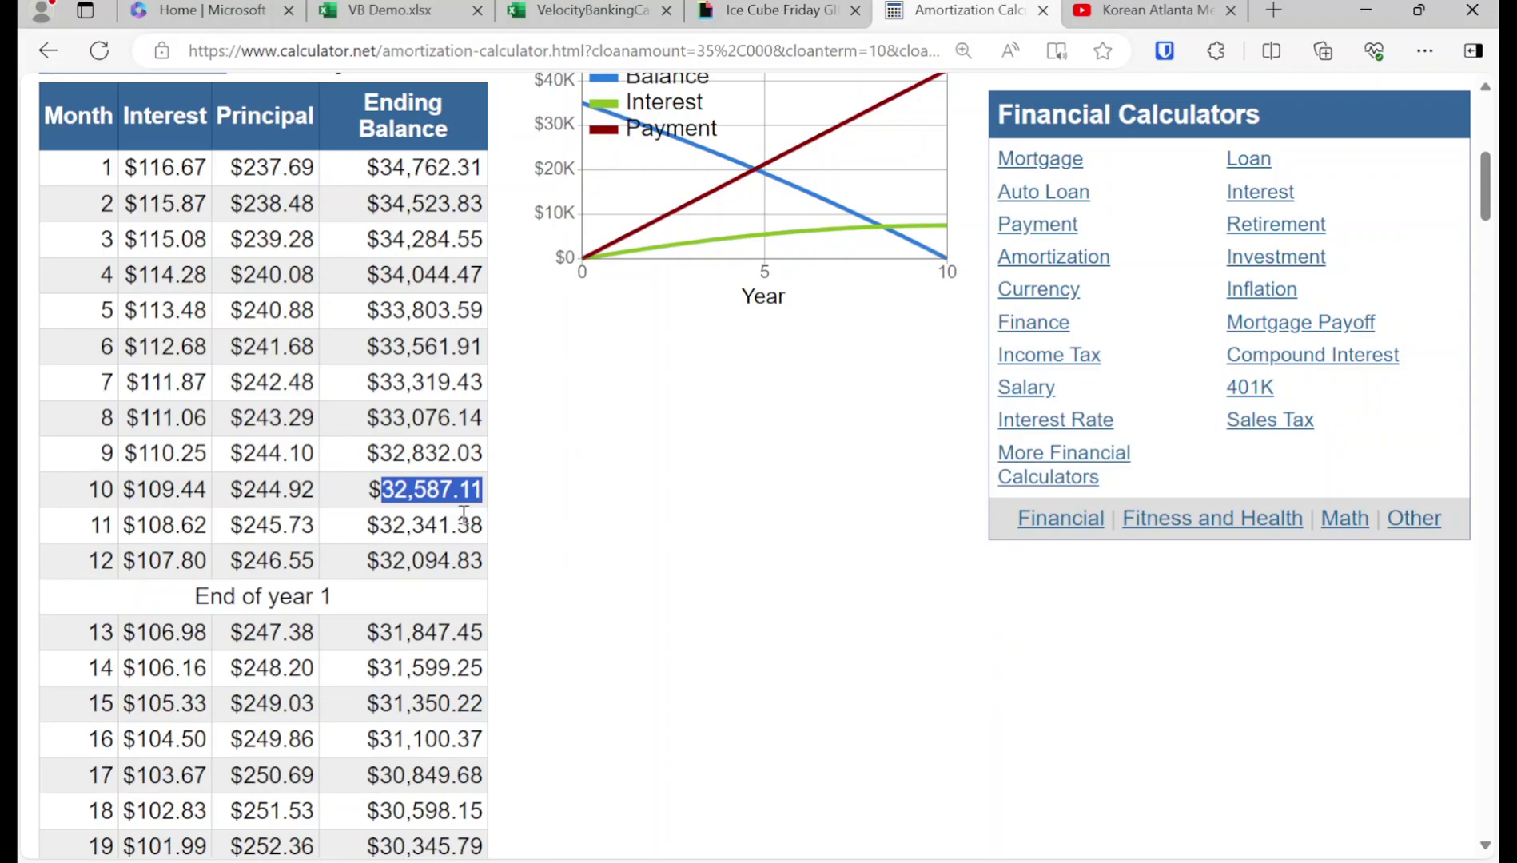
Return to the VB Demo workbook and append "-> 32,587.11" to the Student Loan label in A11
{"action": "left_click", "coordinate": [403, 11]}
{"action": "double_click", "coordinate": [388, 689]}
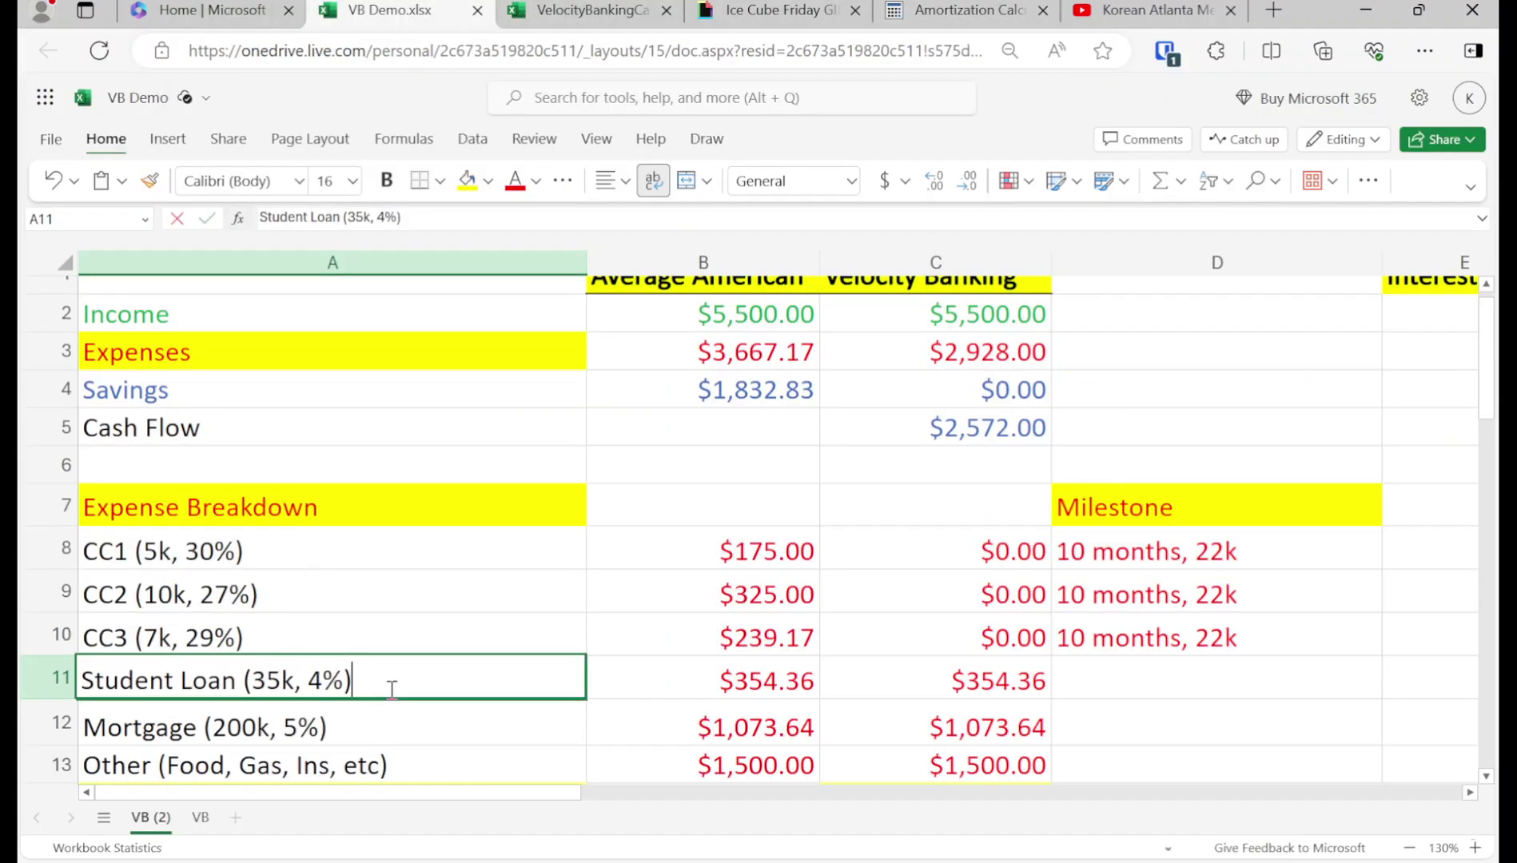
{"action": "type", "text": "->"}
{"action": "key", "text": "ctrl+v"}
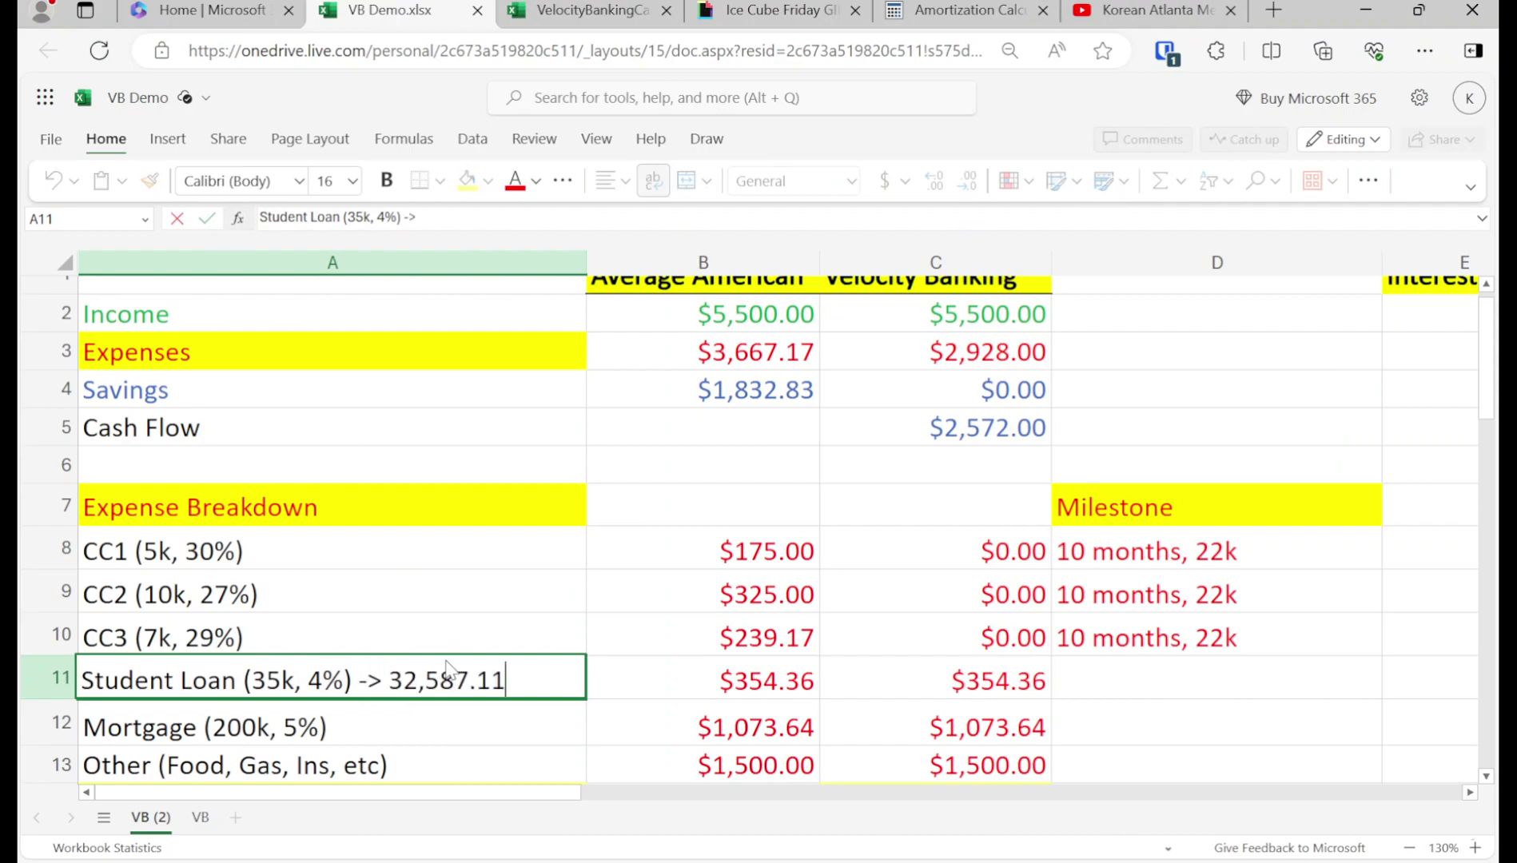
{"action": "key", "text": "Return"}
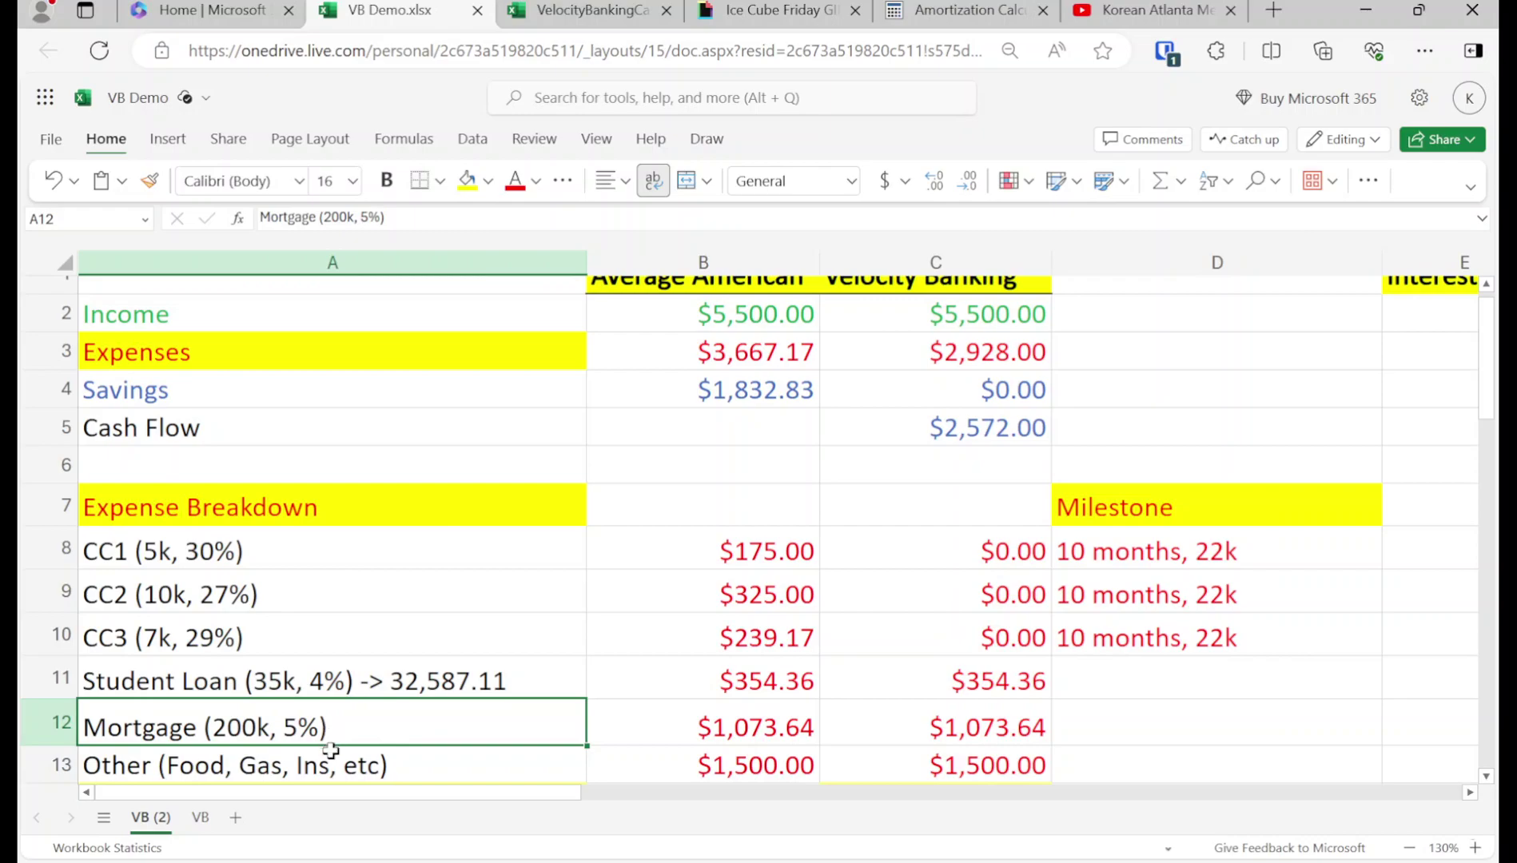
{"action": "scroll", "coordinate": [329, 751], "scroll_direction": "down", "scroll_amount": 1}
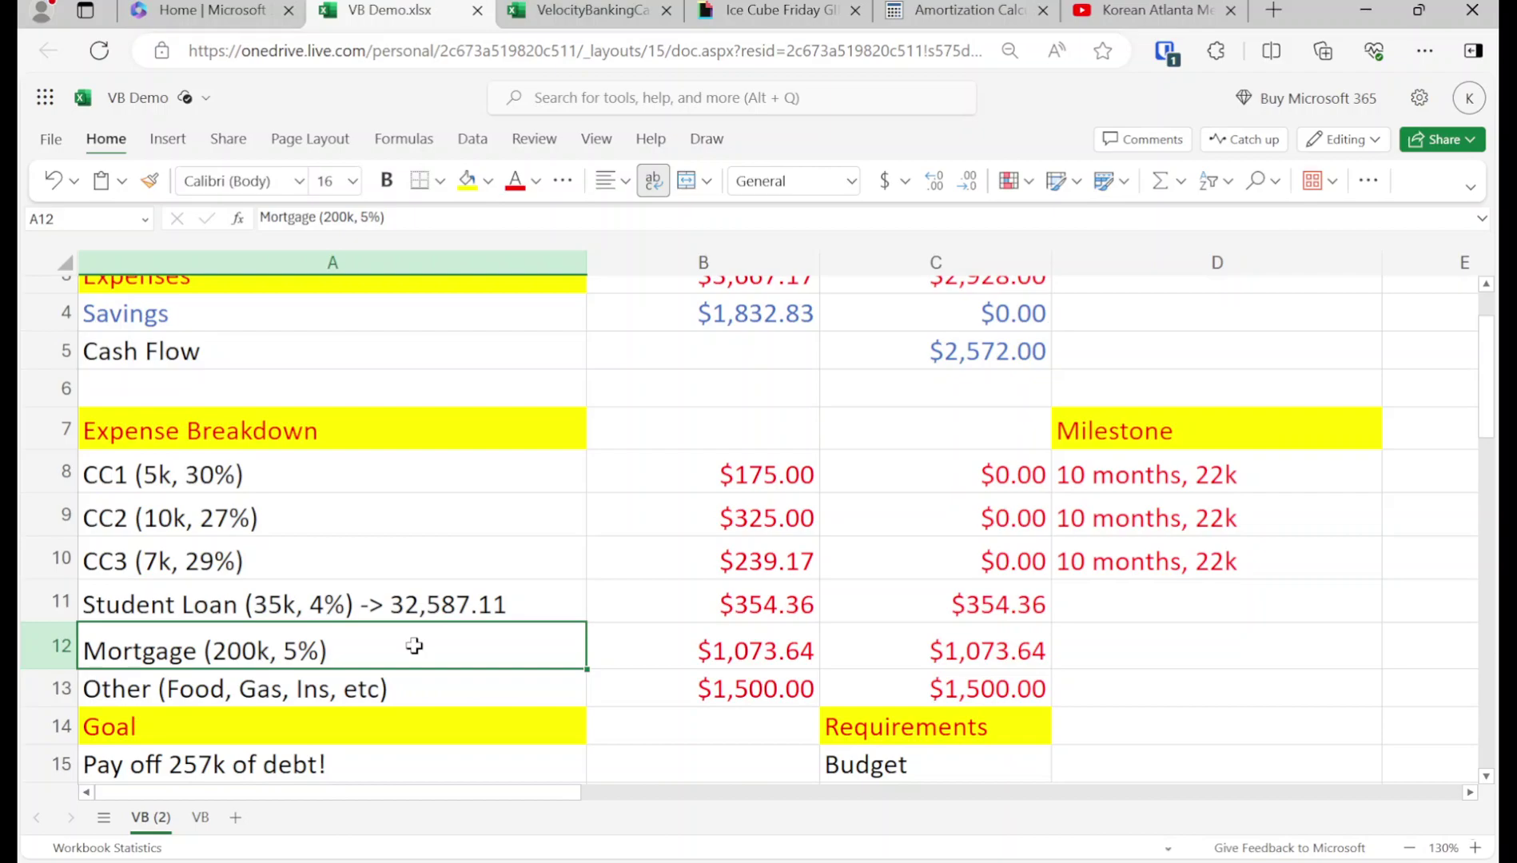
{"action": "left_click", "coordinate": [352, 605]}
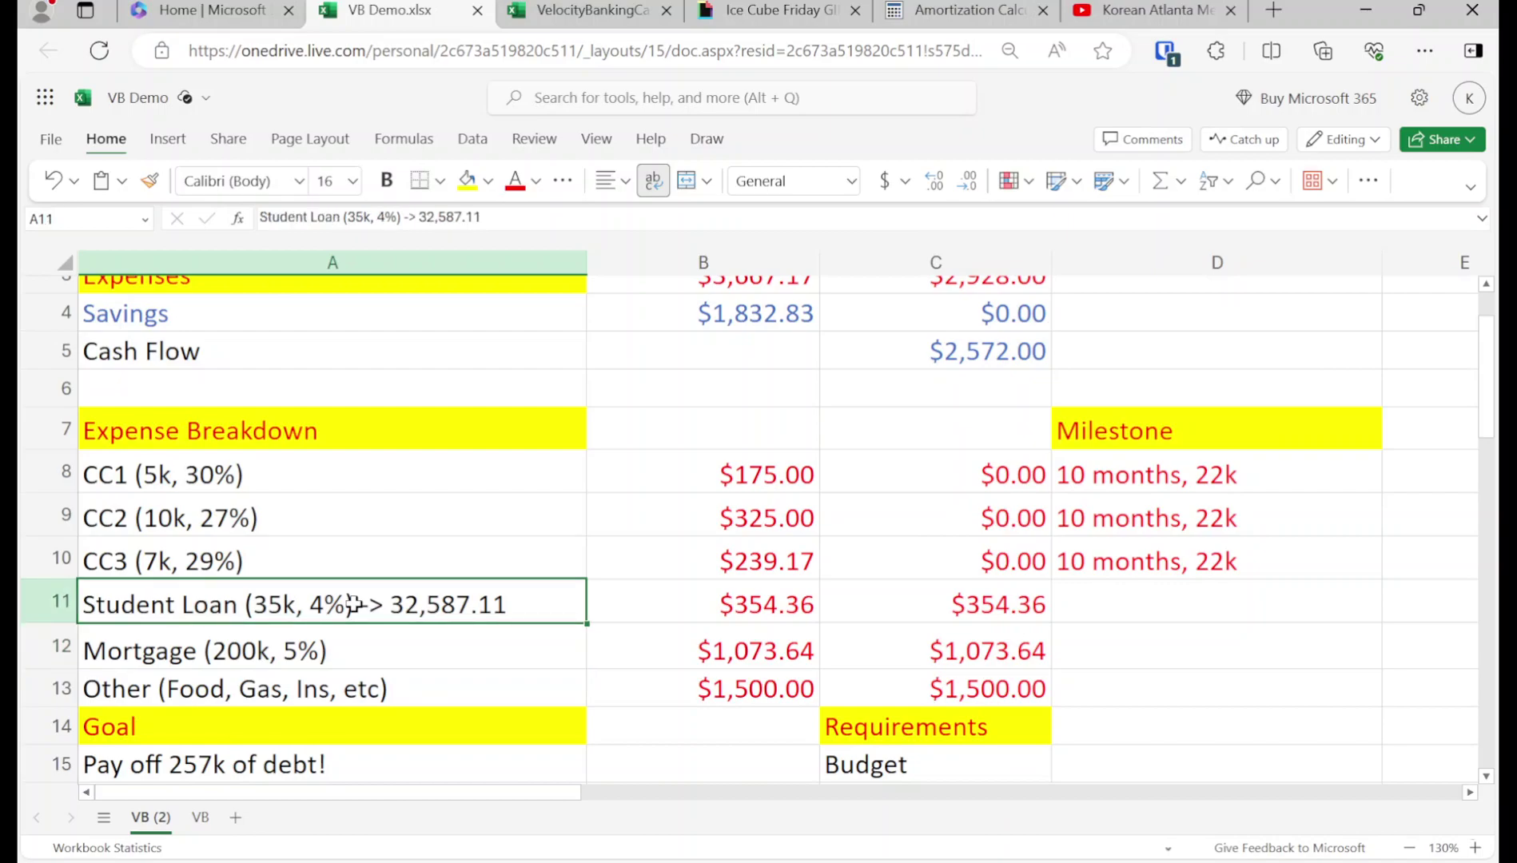
{"action": "scroll", "coordinate": [419, 592], "scroll_direction": "up", "scroll_amount": 2}
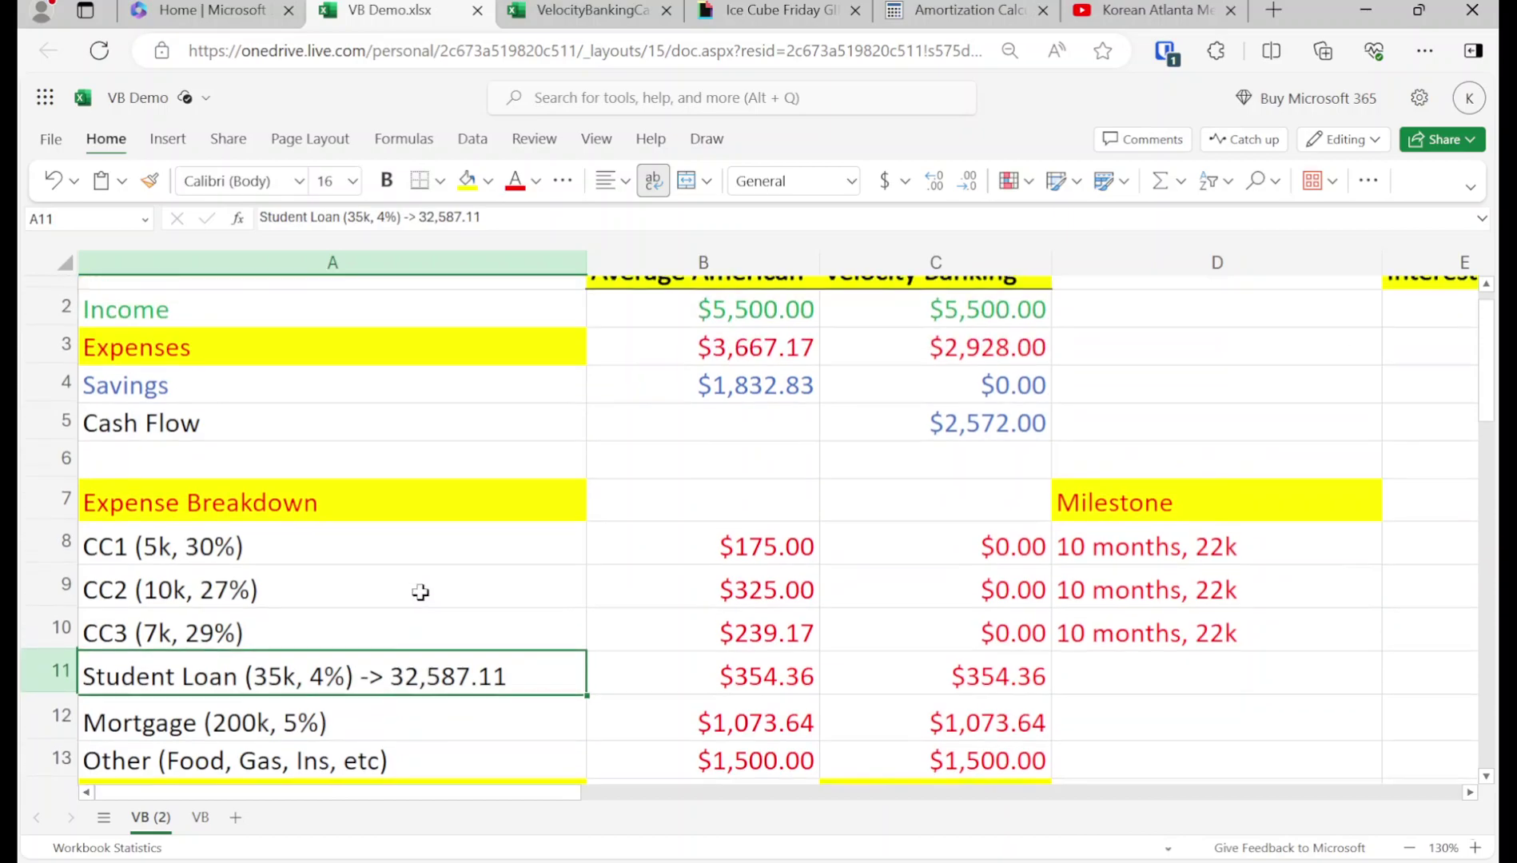
{"action": "scroll", "coordinate": [407, 596], "scroll_direction": "up", "scroll_amount": 1}
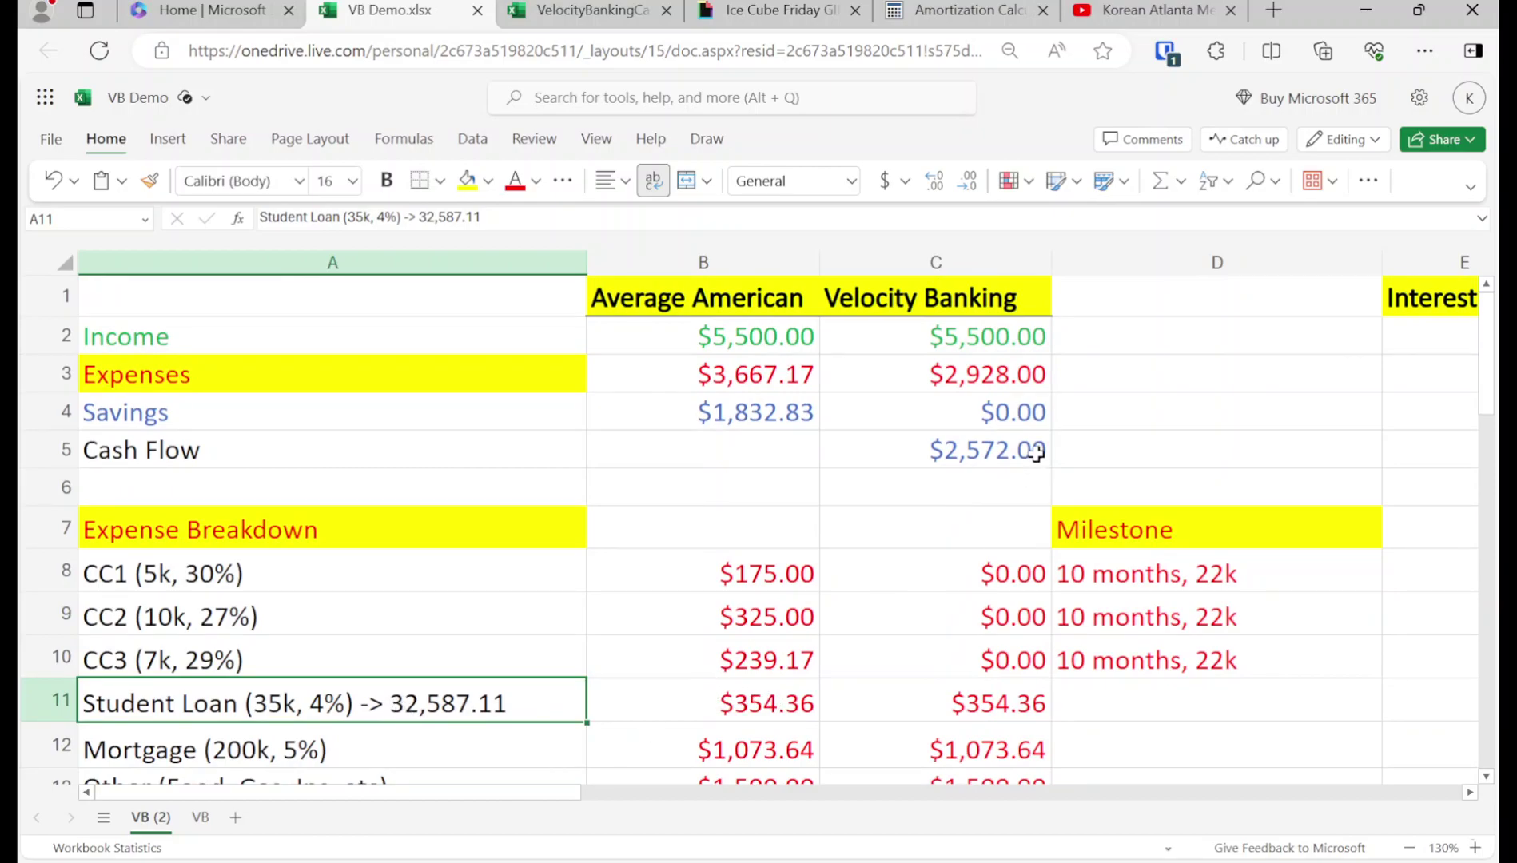
Switch to the VelocityBankingCalculator workbook and clear the Current Loan Information values in D5:D9
{"action": "left_click", "coordinate": [588, 8]}
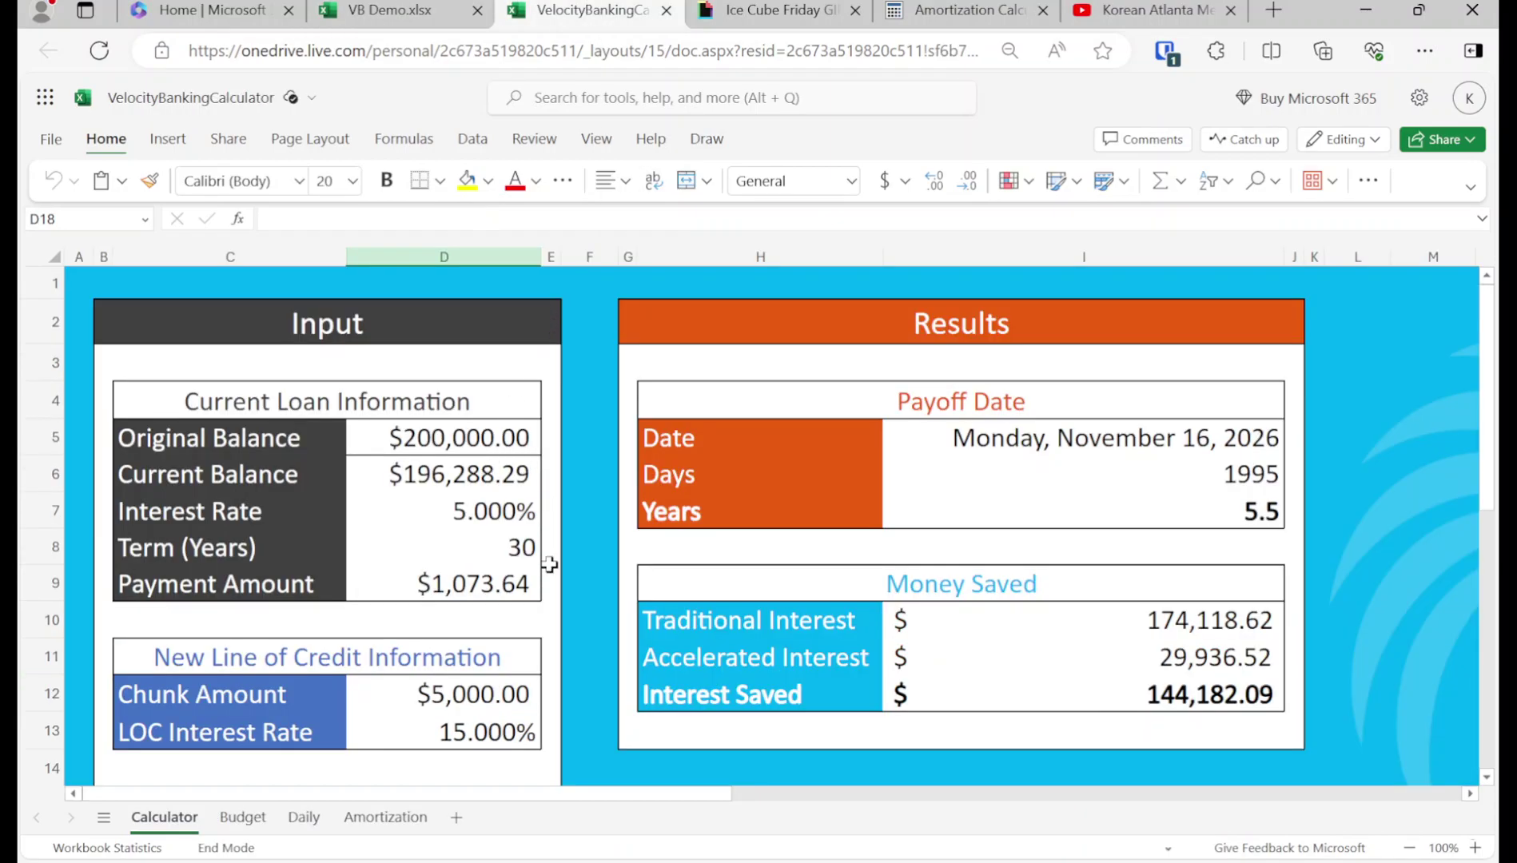
{"action": "left_click", "coordinate": [477, 522]}
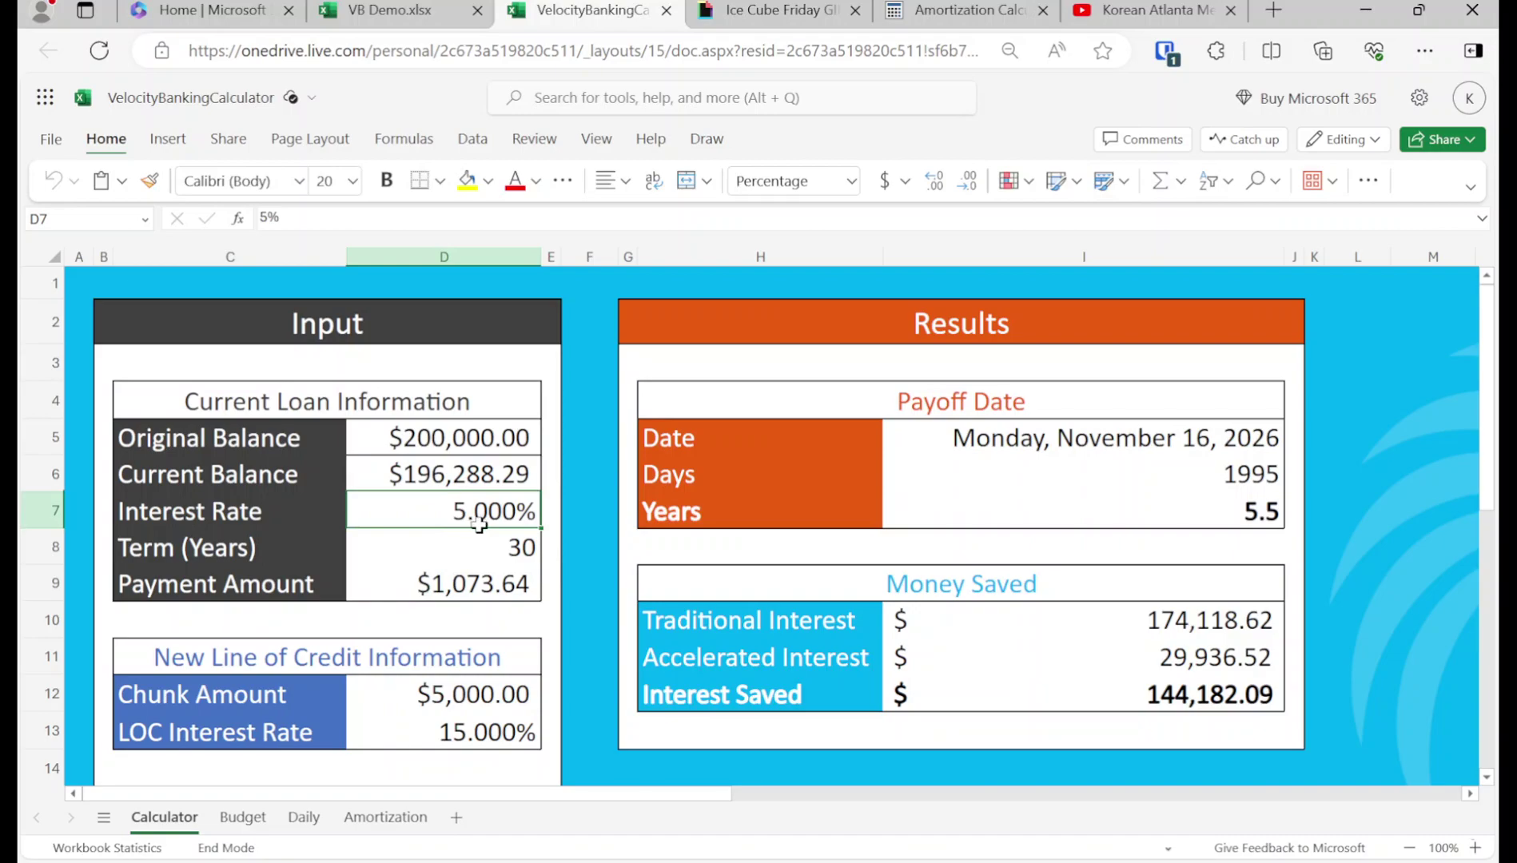
{"action": "key", "text": "Up"}
{"action": "key", "text": "Up"}
{"action": "key", "text": "shift+Down"}
{"action": "key", "text": "shift+Down"}
{"action": "key", "text": "shift+Down"}
{"action": "key", "text": "shift+Down"}
{"action": "key", "text": "Delete"}
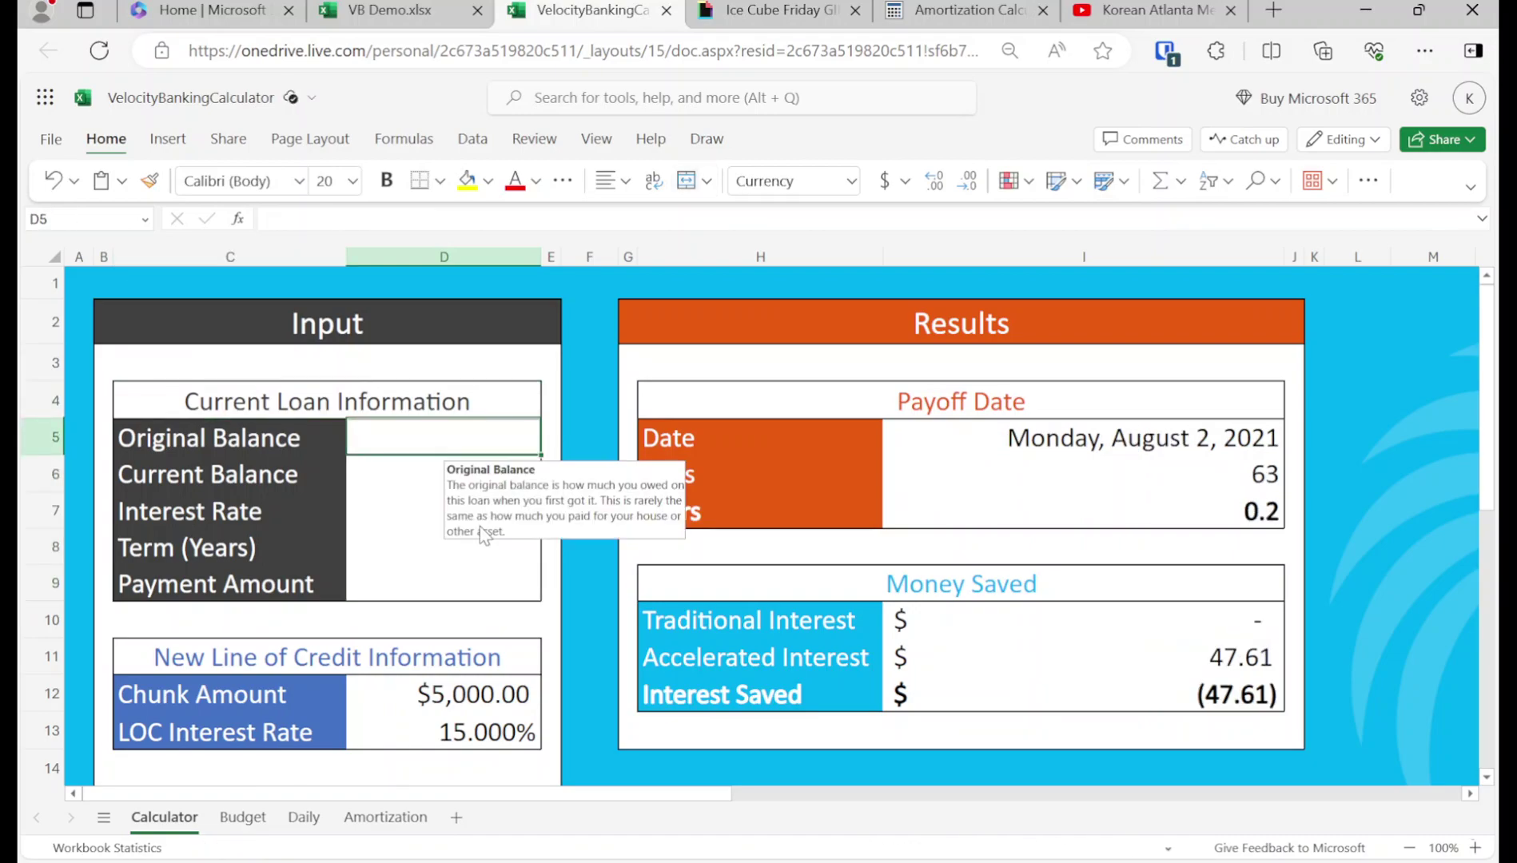
Using the student loan figures in VB Demo, set the calculator's Original Balance to 35000 and Current Balance to 32587.11
{"action": "left_click", "coordinate": [453, 14]}
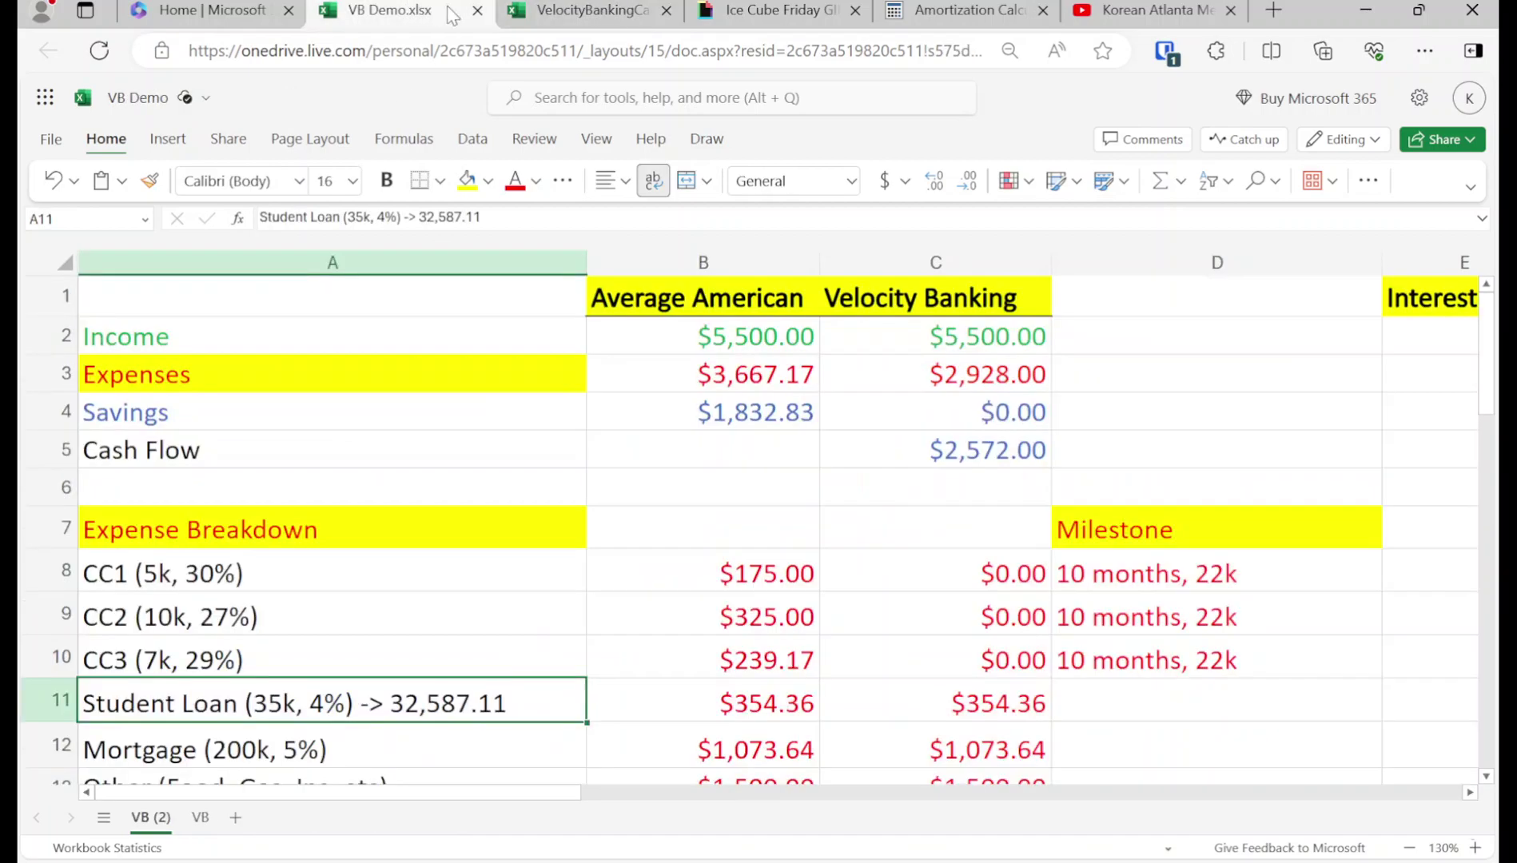
{"action": "left_click", "coordinate": [588, 10]}
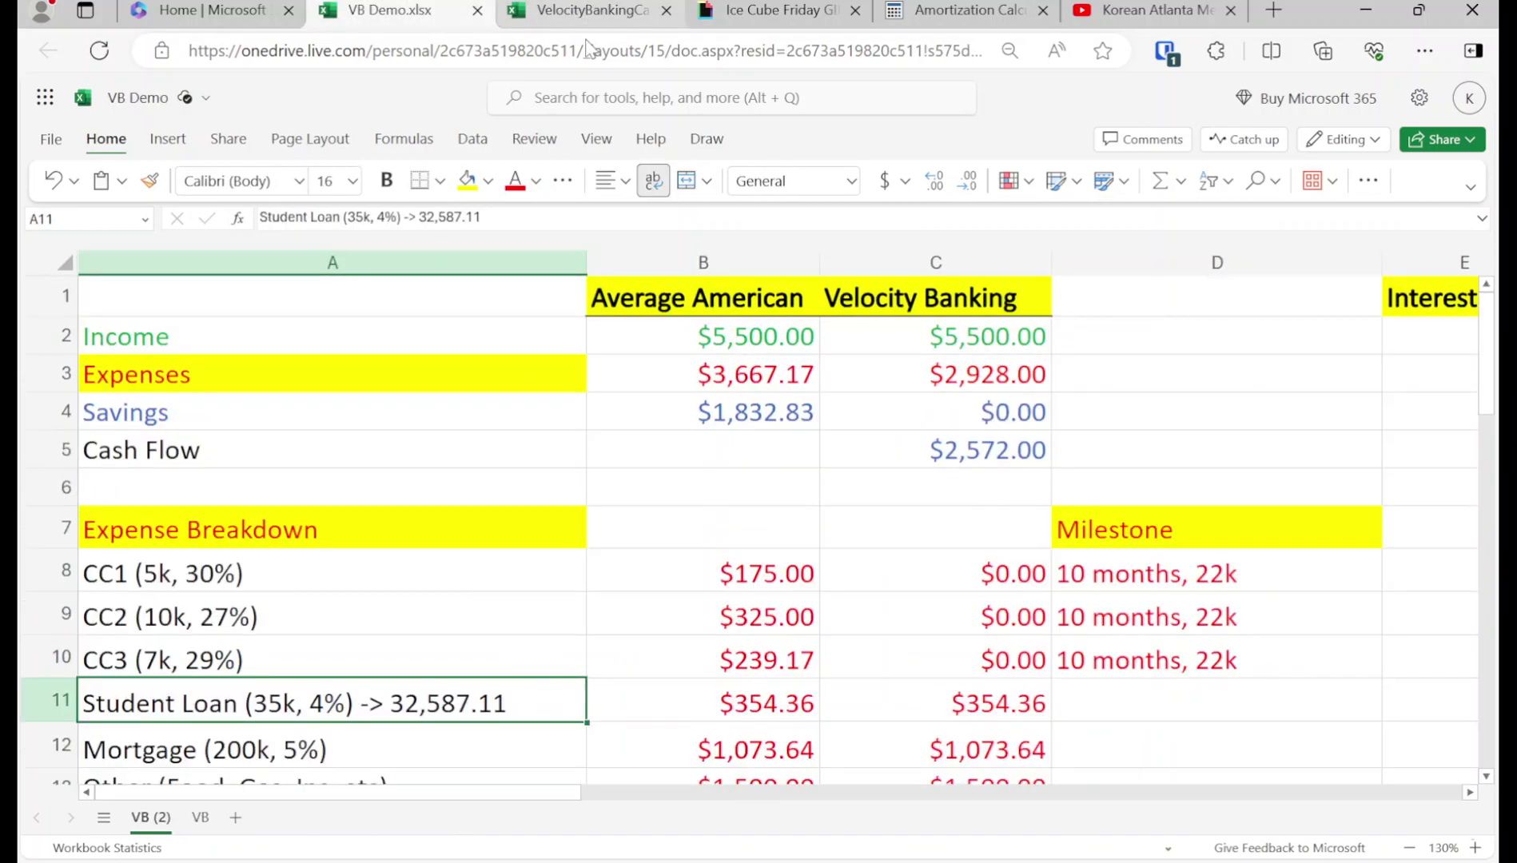
{"action": "type", "text": "35000"}
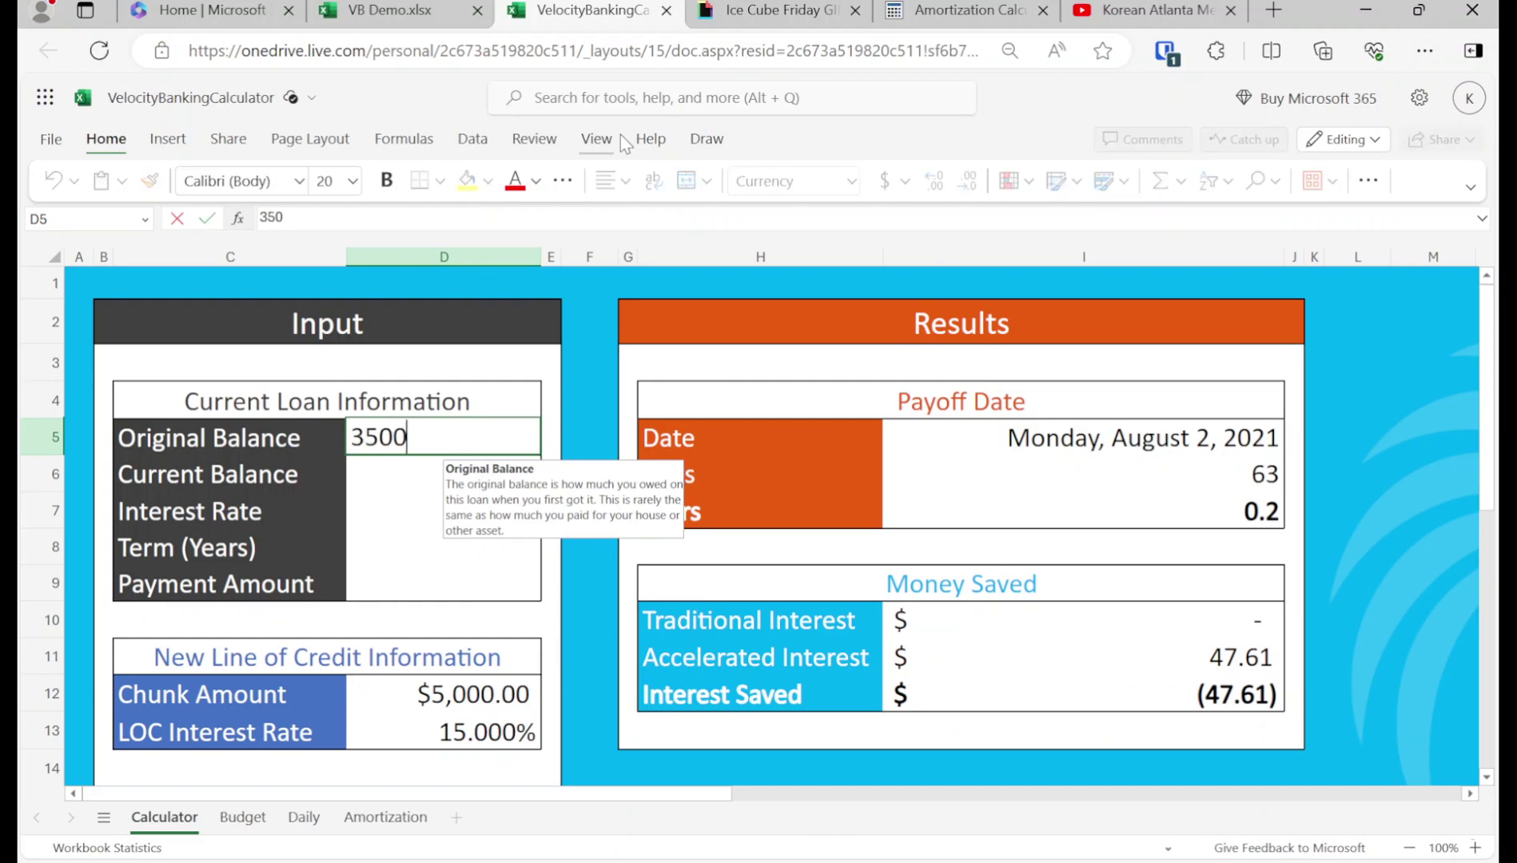
{"action": "key", "text": "Return"}
{"action": "left_click", "coordinate": [391, 10]}
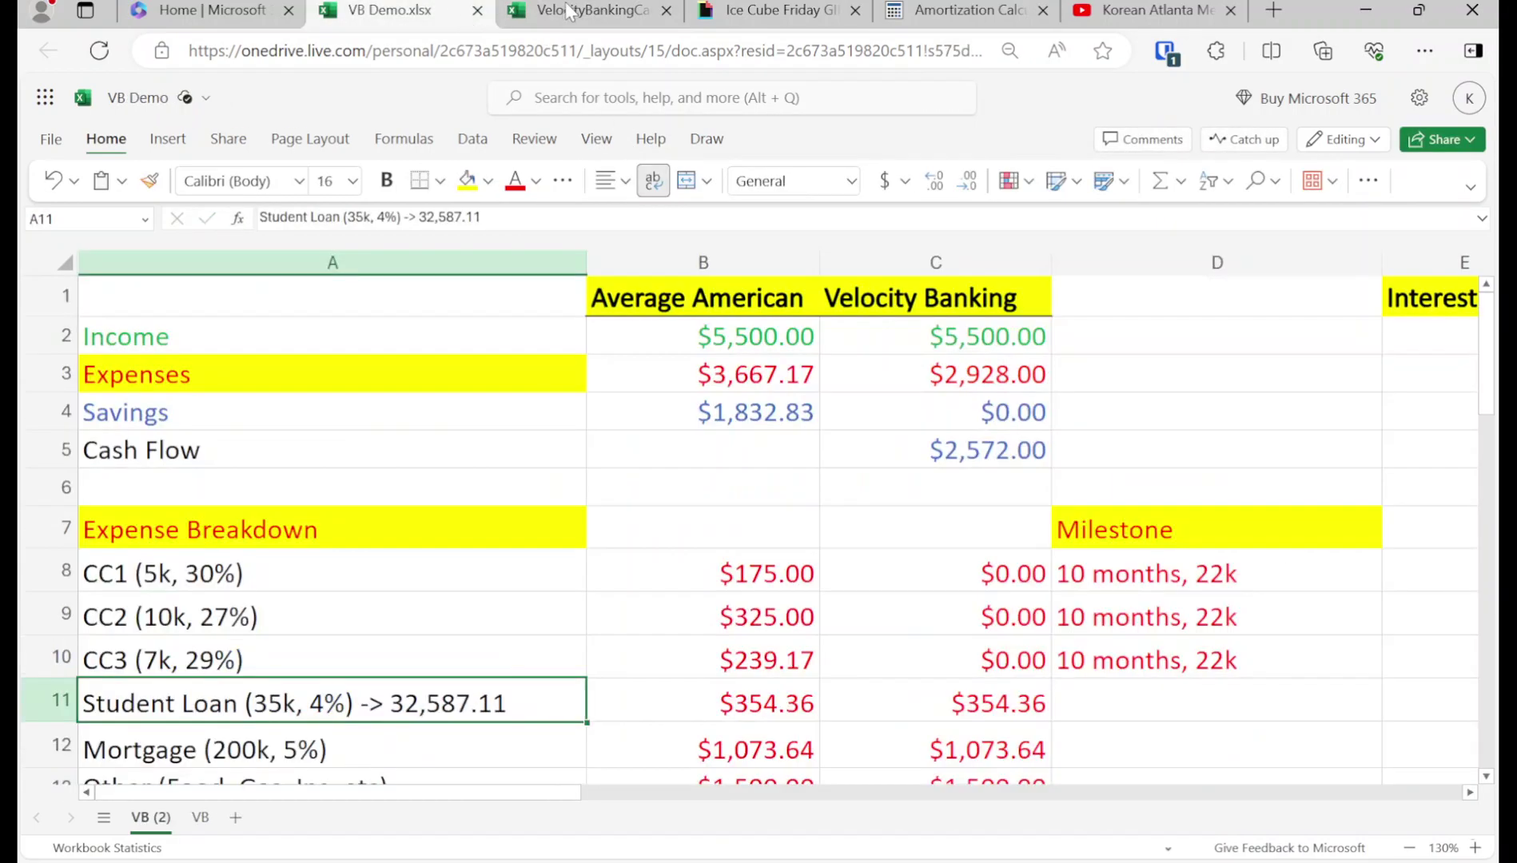
{"action": "left_click", "coordinate": [570, 11]}
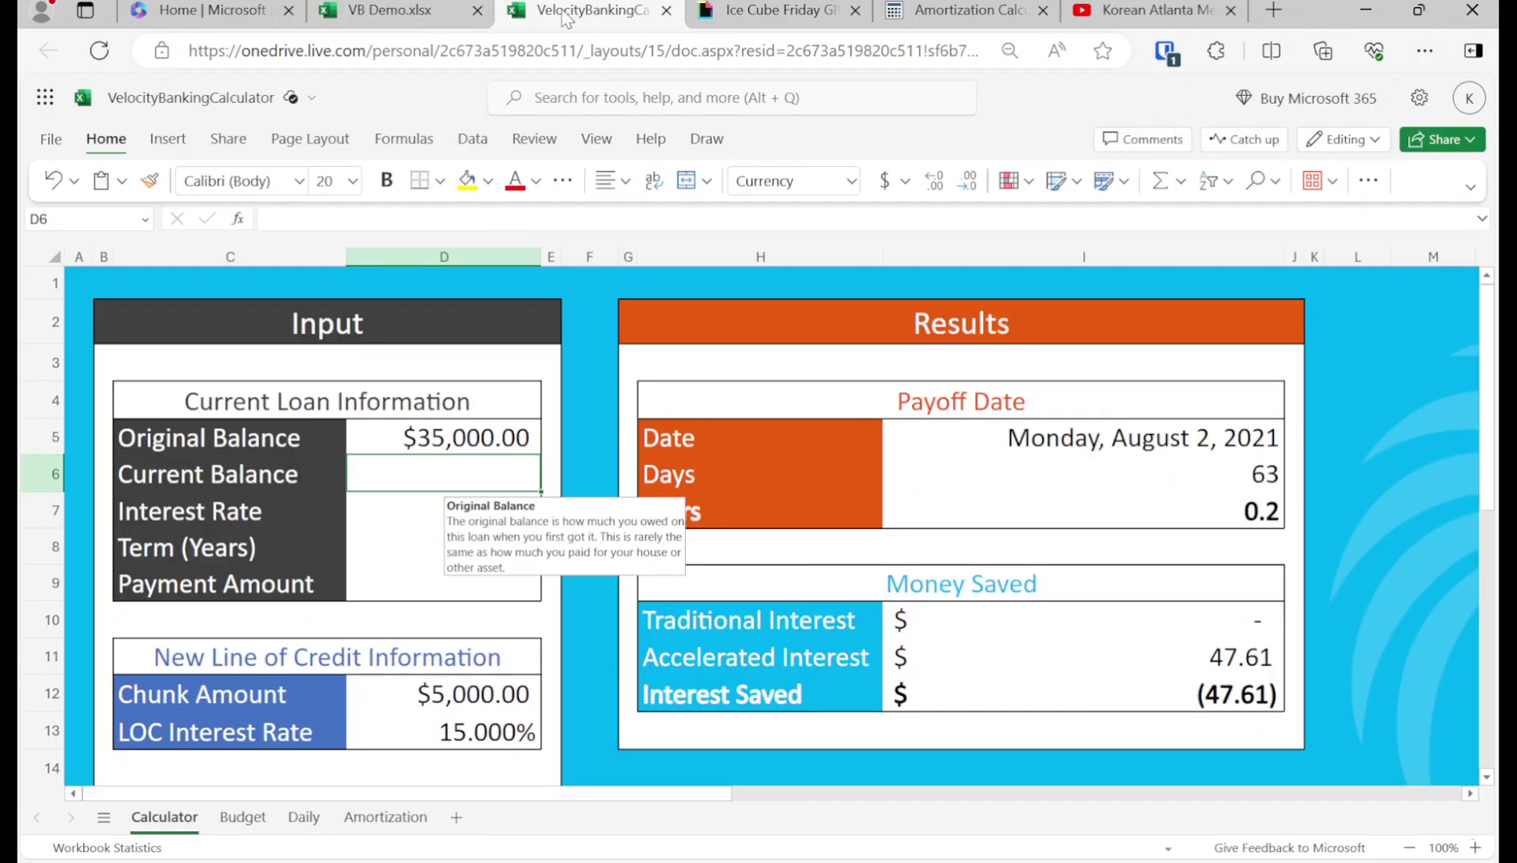
{"action": "type", "text": "32,587.1"}
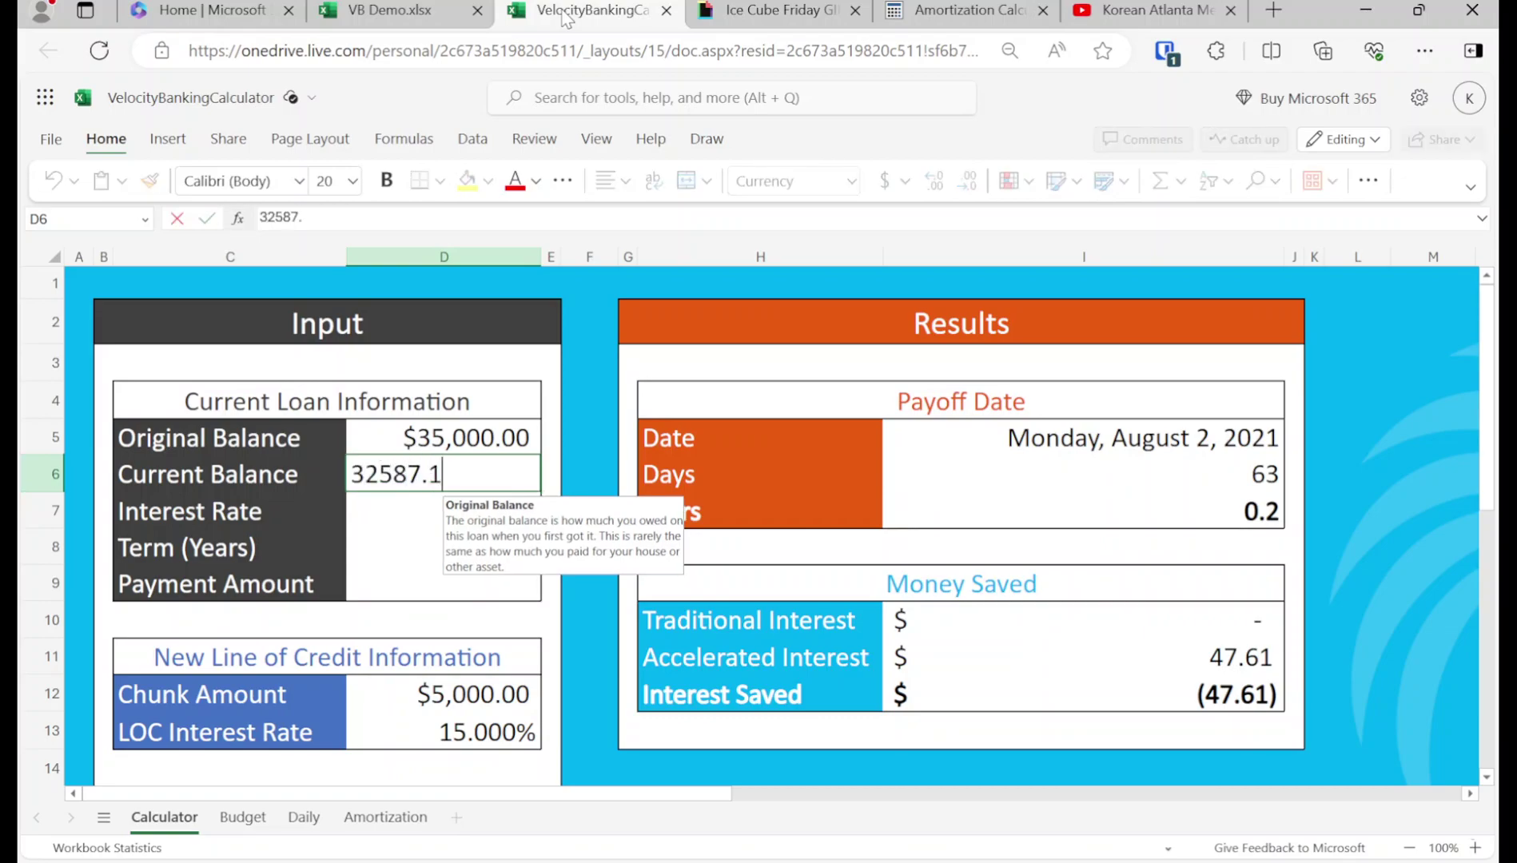
{"action": "type", "text": "1"}
{"action": "key", "text": "Return"}
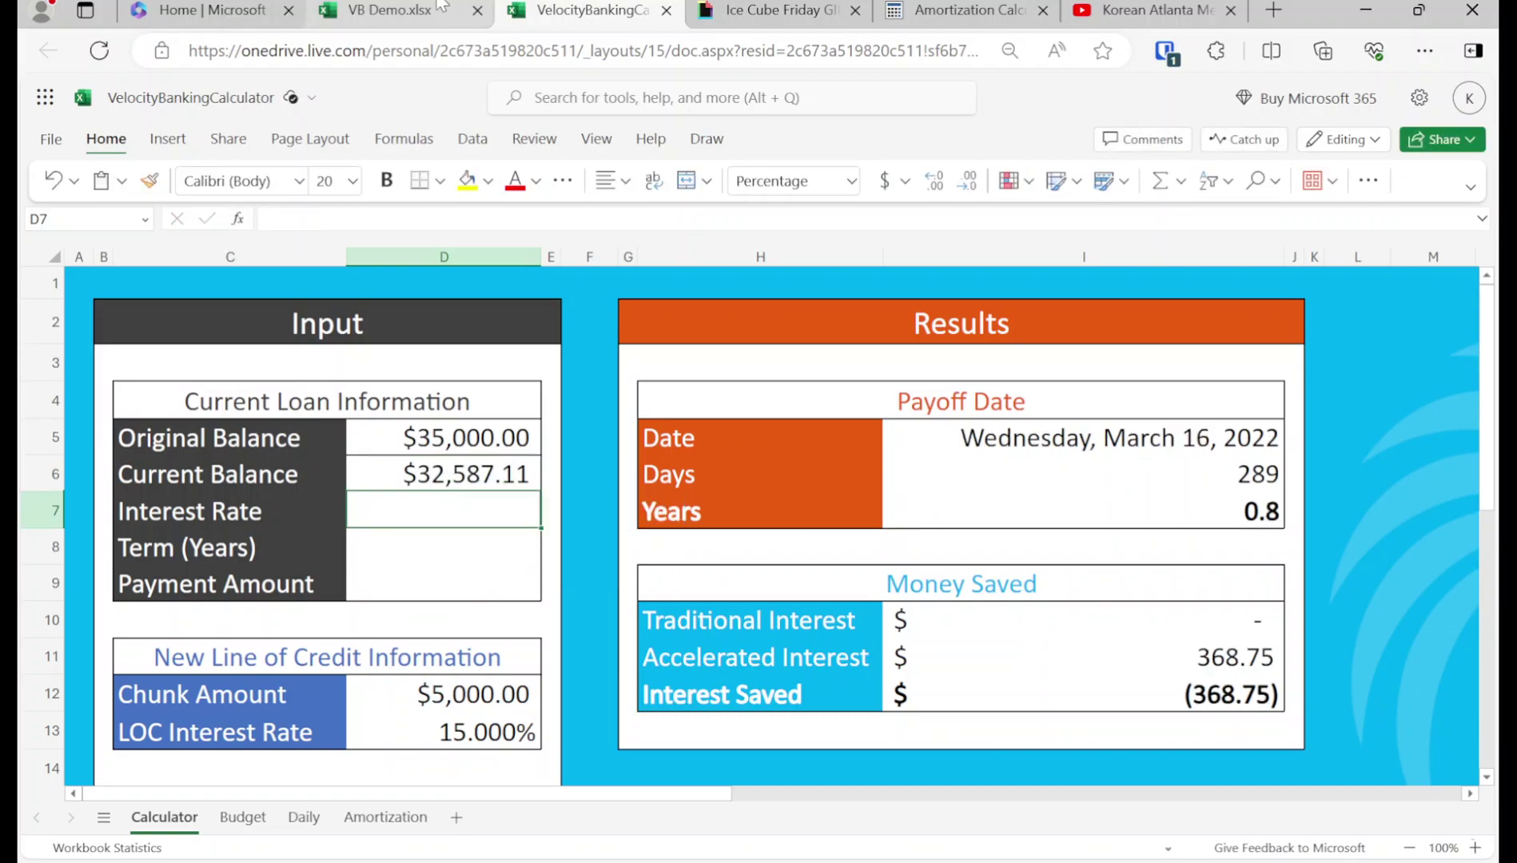
Set the student loan's Interest Rate to 4% and Term to 10 years in the velocity banking calculator
{"action": "left_click", "coordinate": [439, 8]}
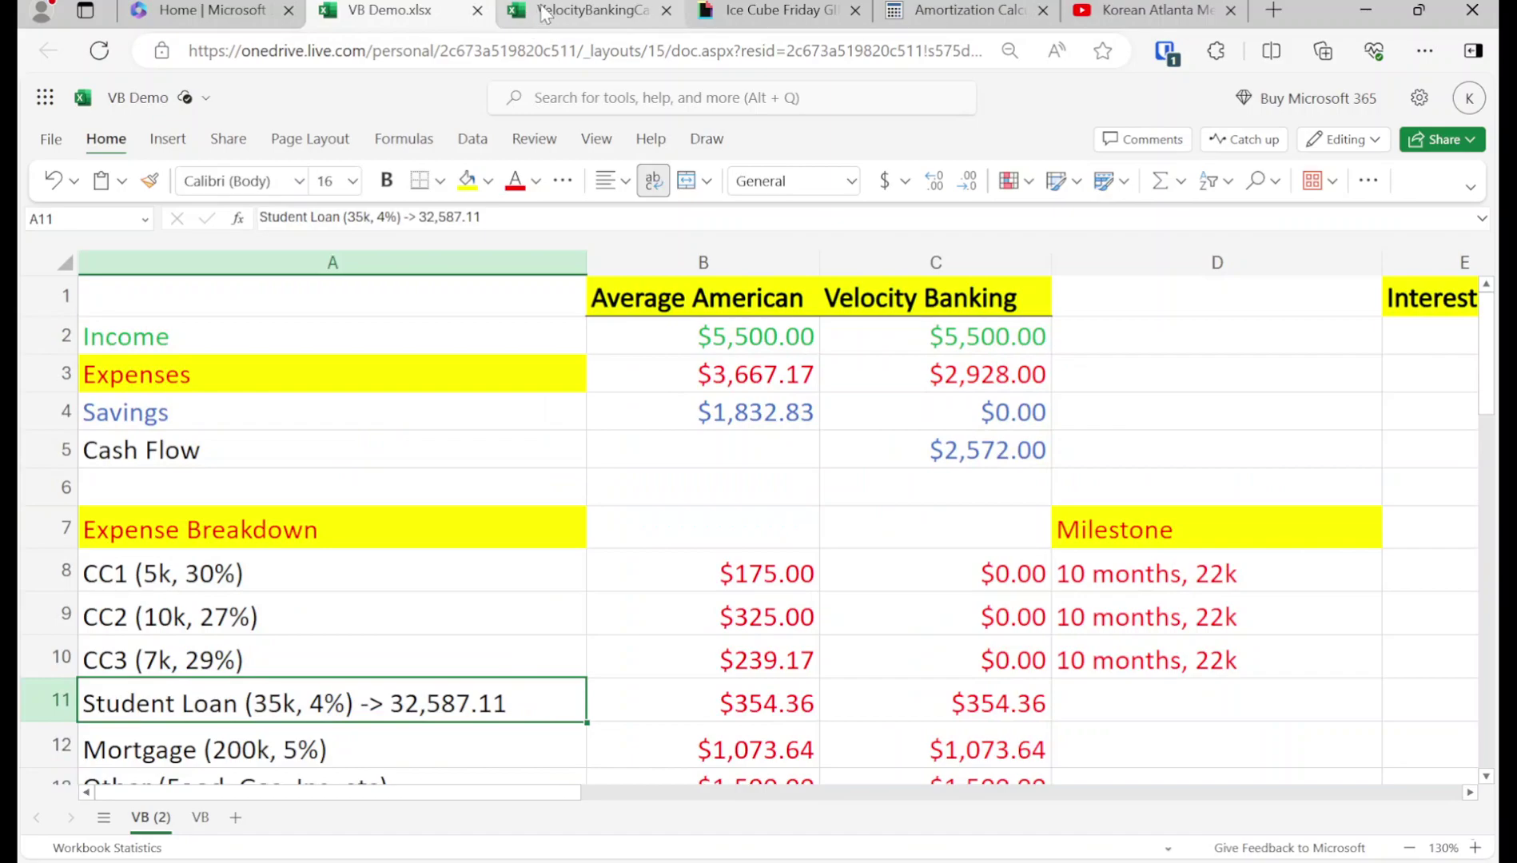
{"action": "left_click", "coordinate": [575, 11]}
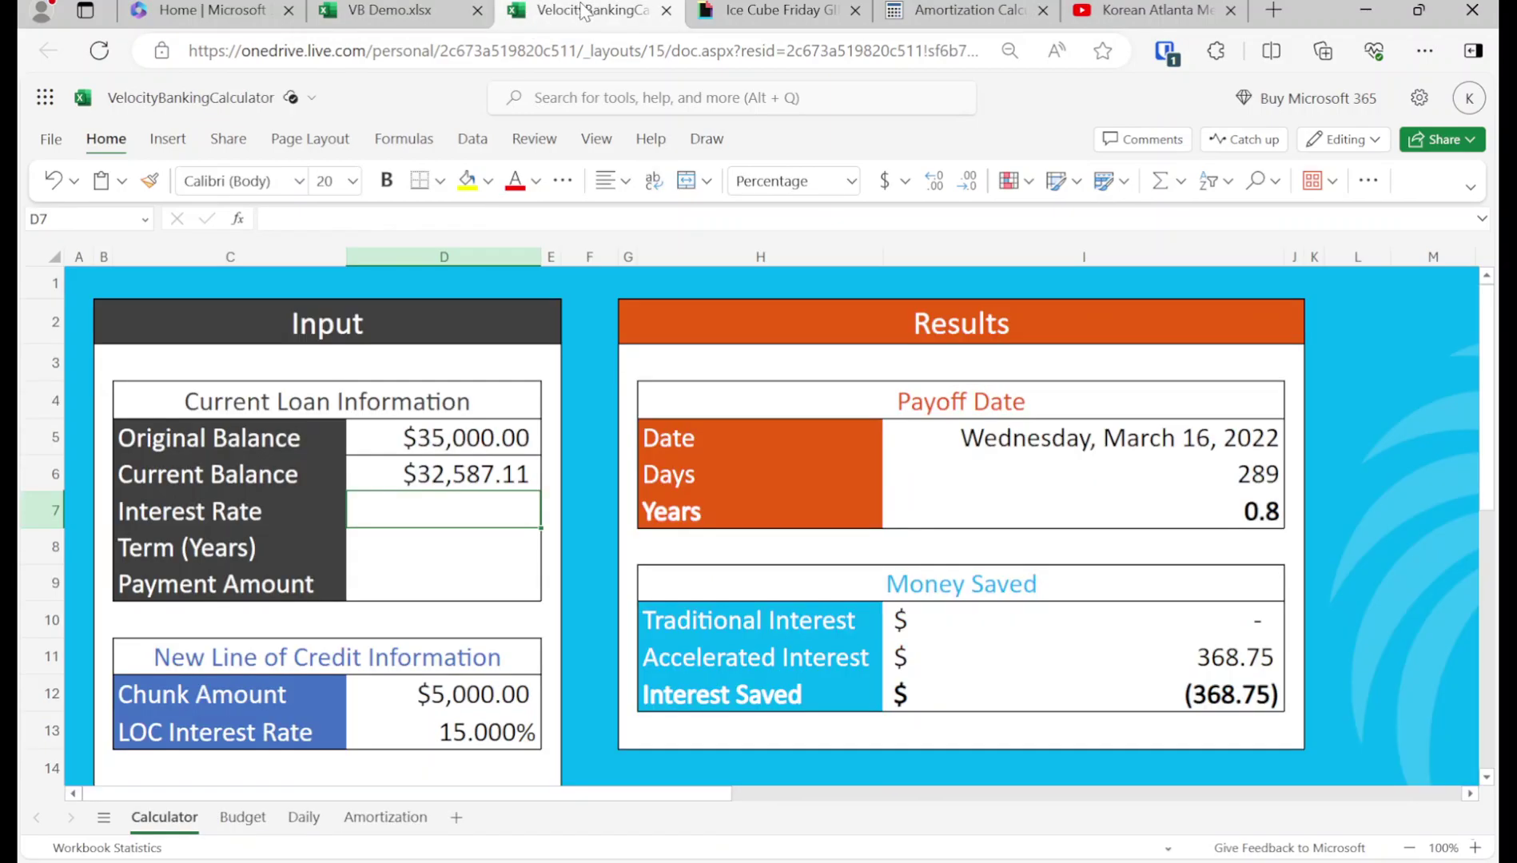
{"action": "type", "text": "4"}
{"action": "key", "text": "Return"}
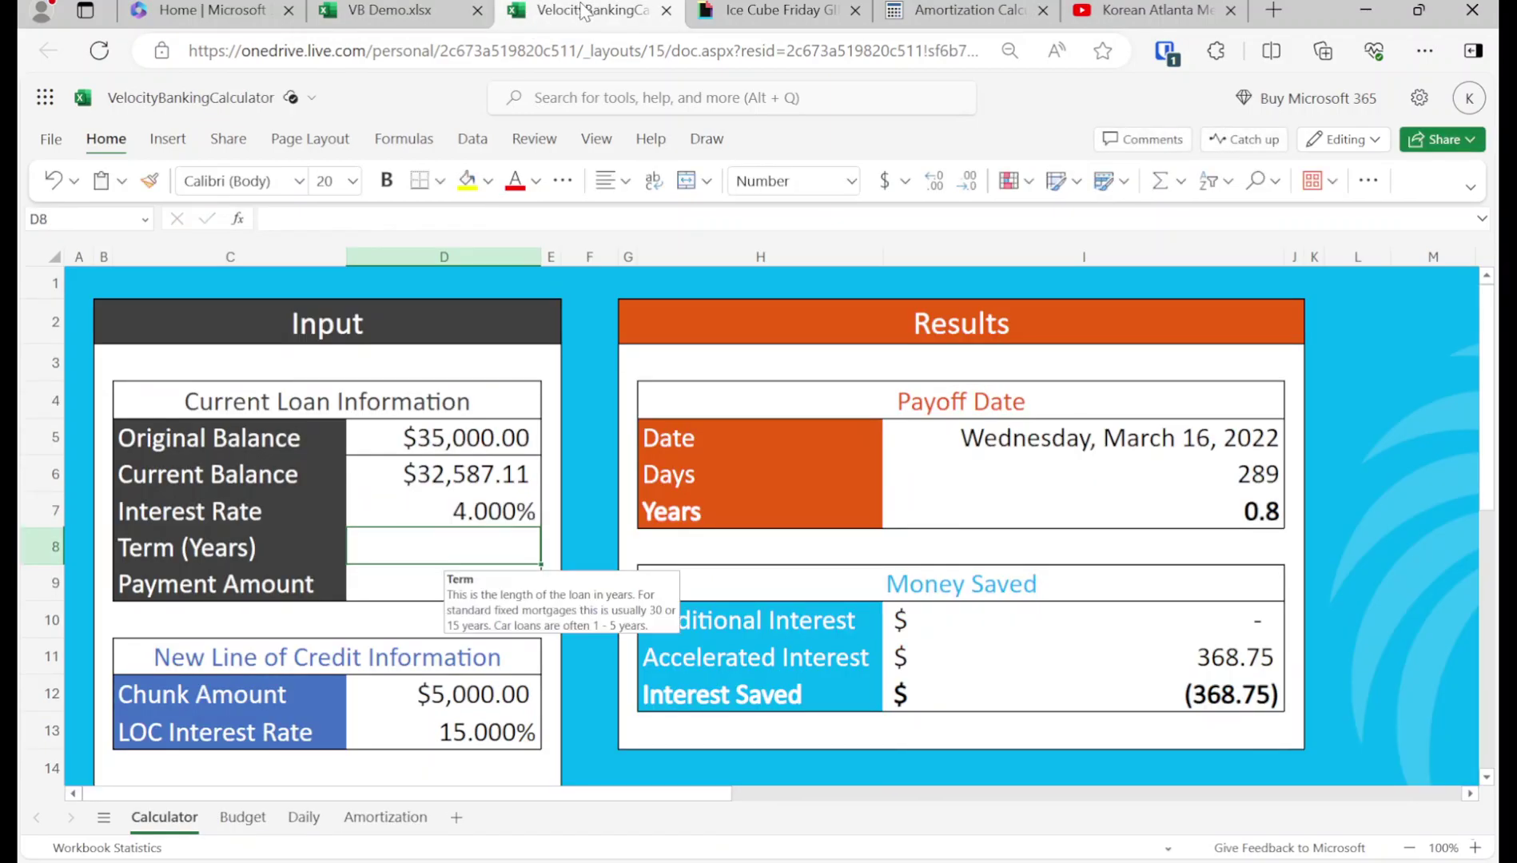
{"action": "type", "text": "10"}
{"action": "key", "text": "Return"}
Check the student loan payment in VB Demo and set the calculator's Payment Amount to 354.36
{"action": "left_click", "coordinate": [448, 13]}
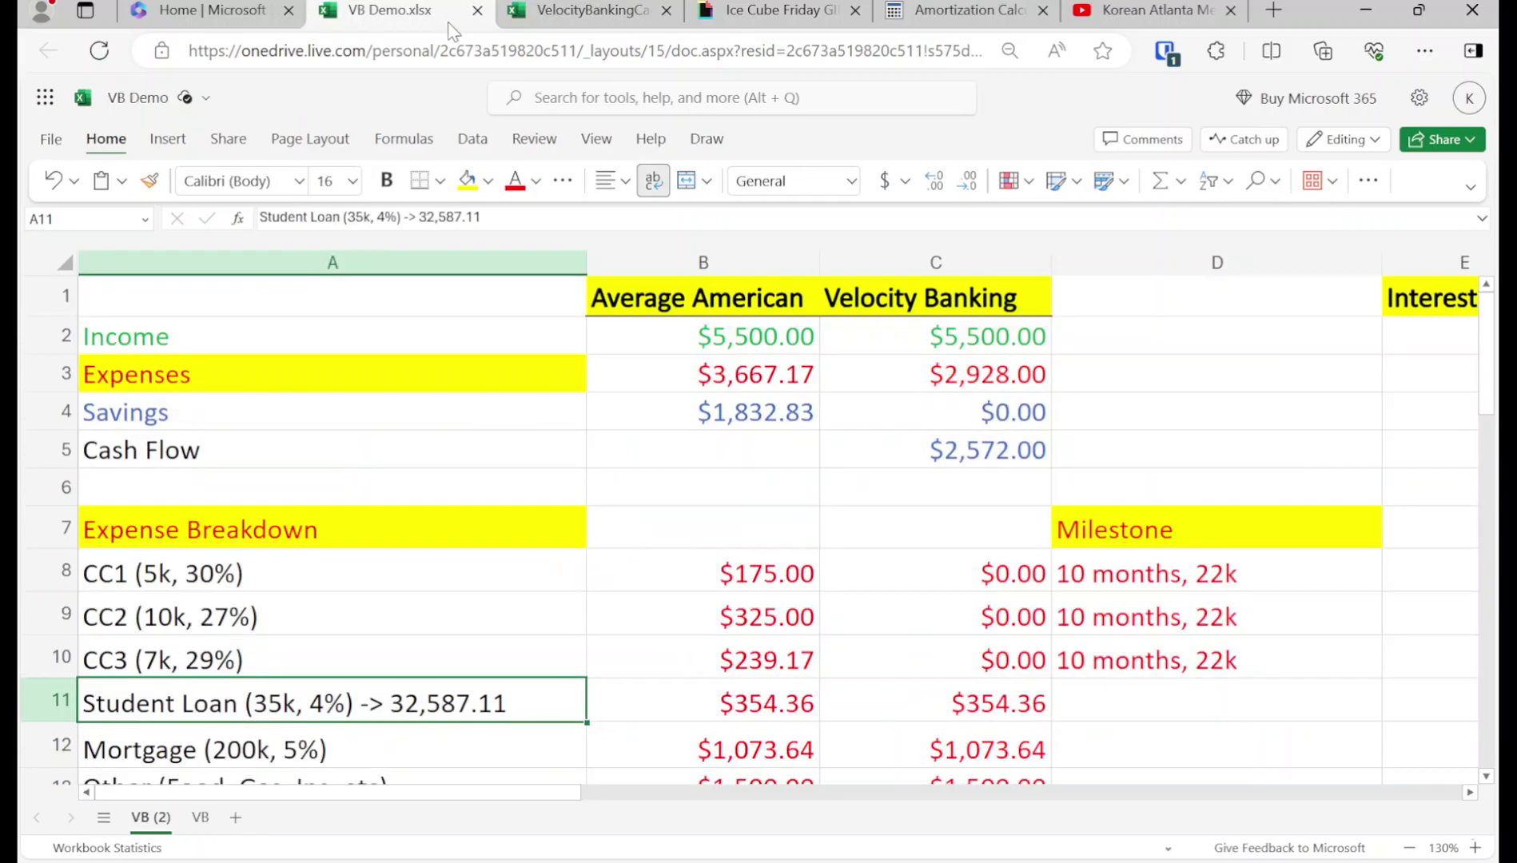
{"action": "left_click", "coordinate": [553, 17]}
{"action": "type", "text": "354.36"}
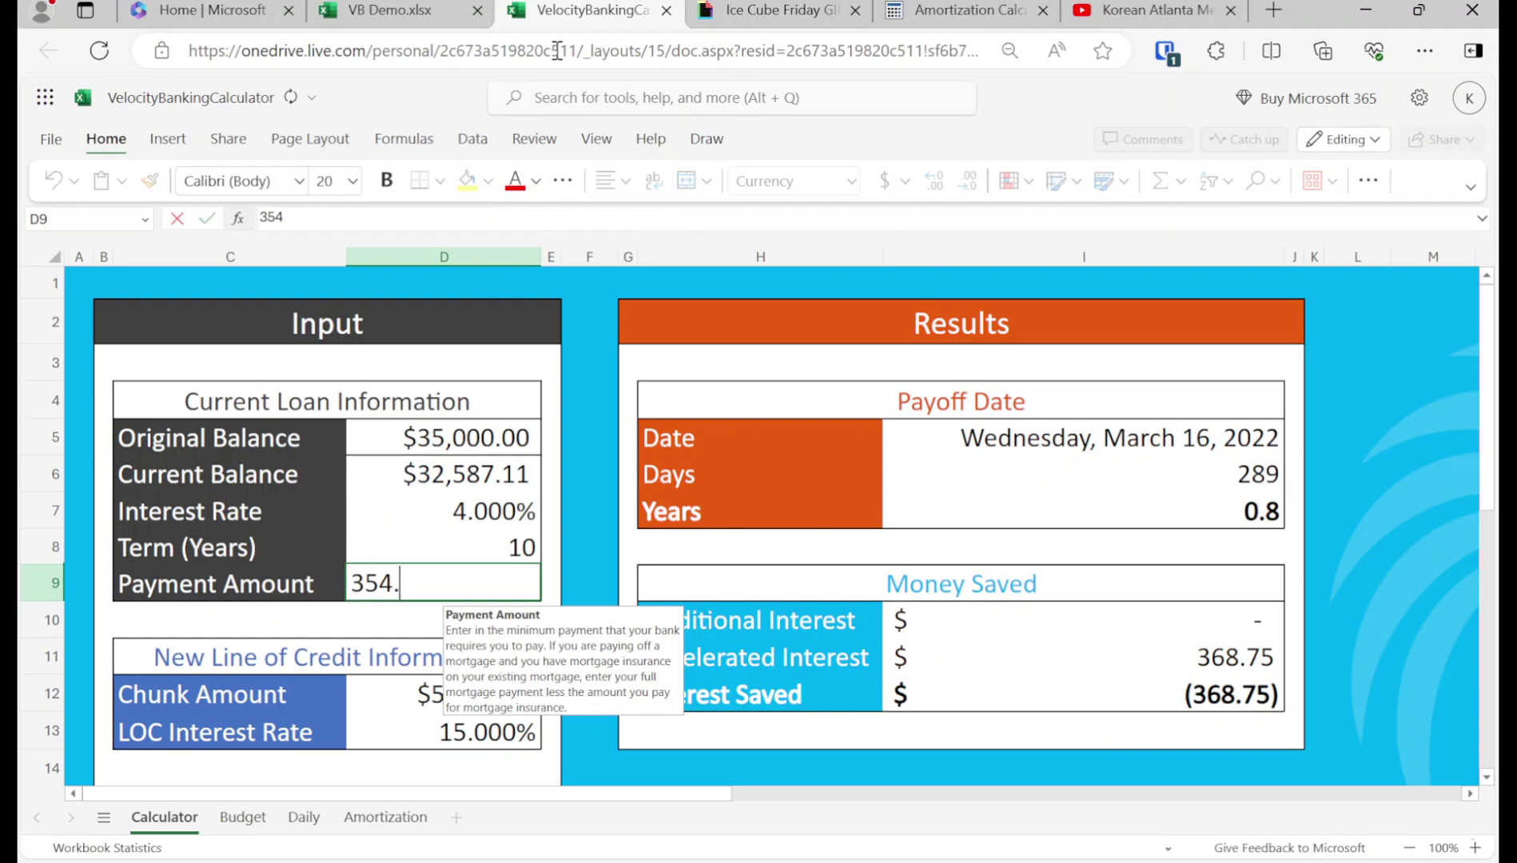
{"action": "key", "text": "Return"}
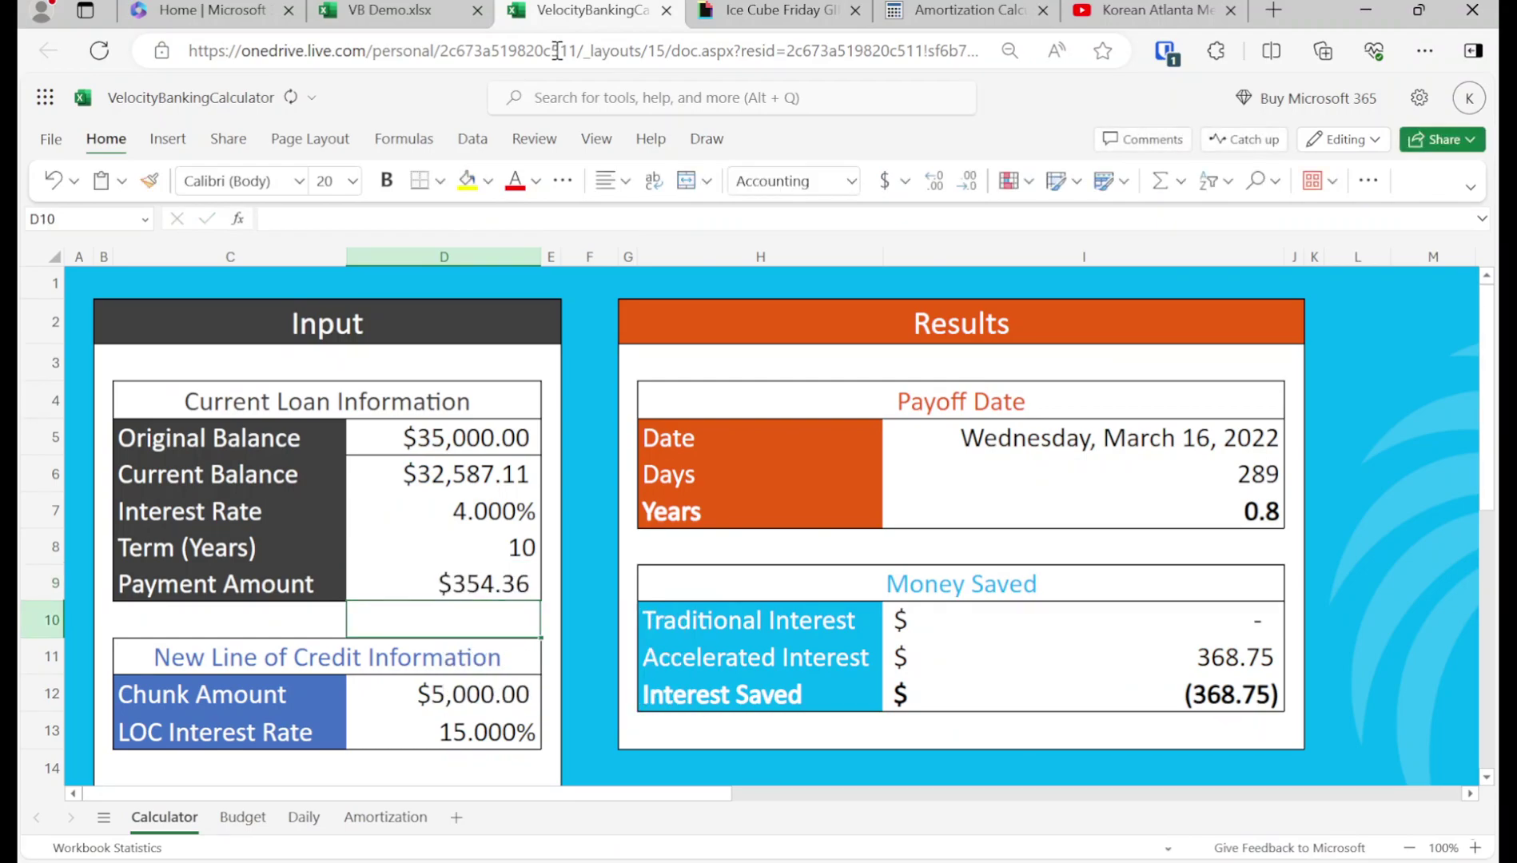
Set the Chunk Amount to 5500 in the calculator's New Line of Credit Information
{"action": "left_click", "coordinate": [457, 681]}
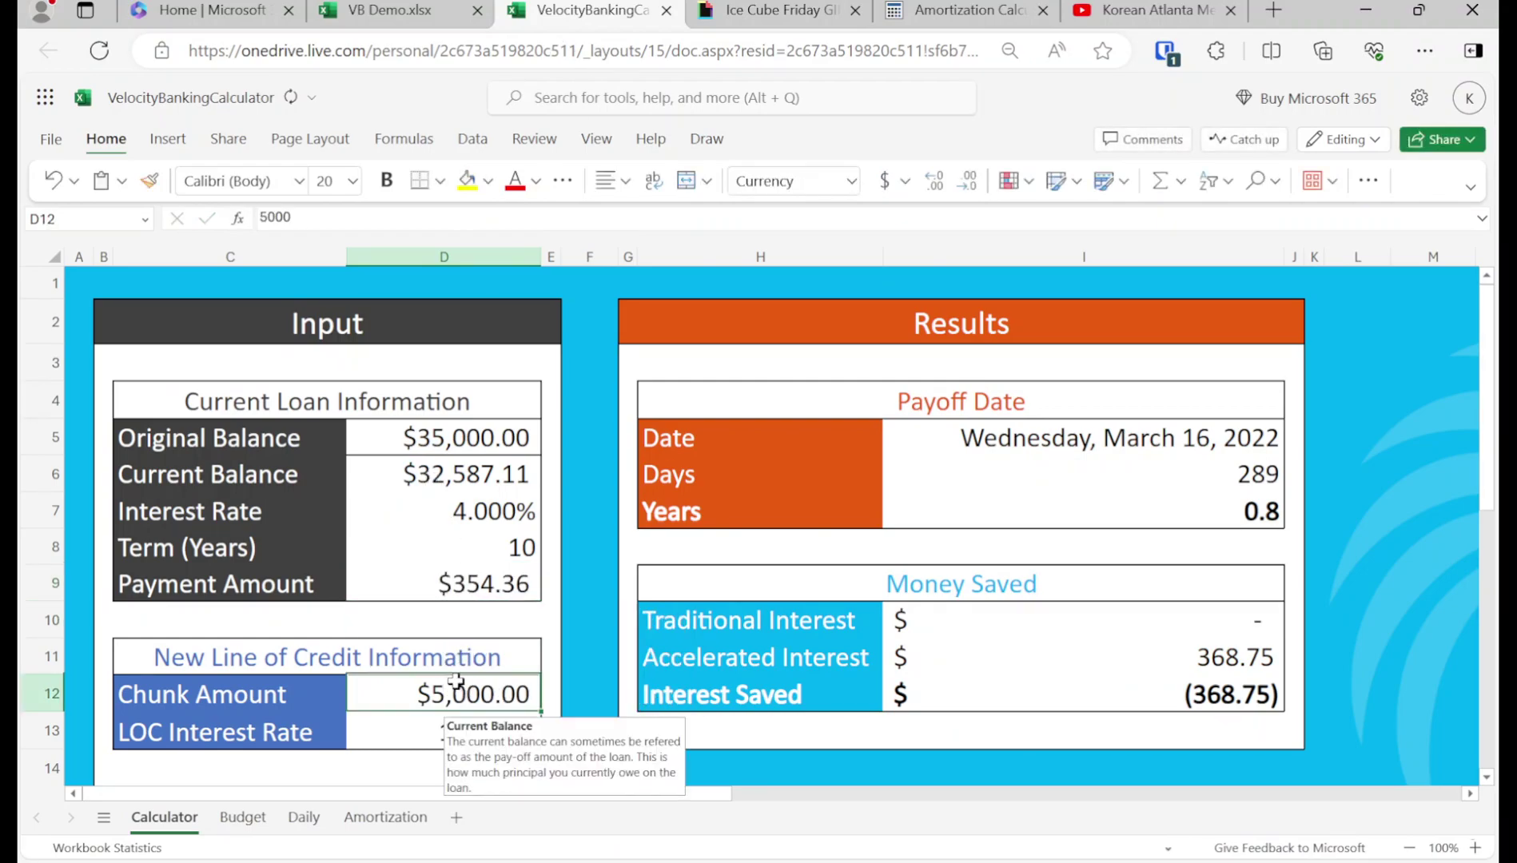
{"action": "scroll", "coordinate": [447, 675], "scroll_direction": "down", "scroll_amount": 1}
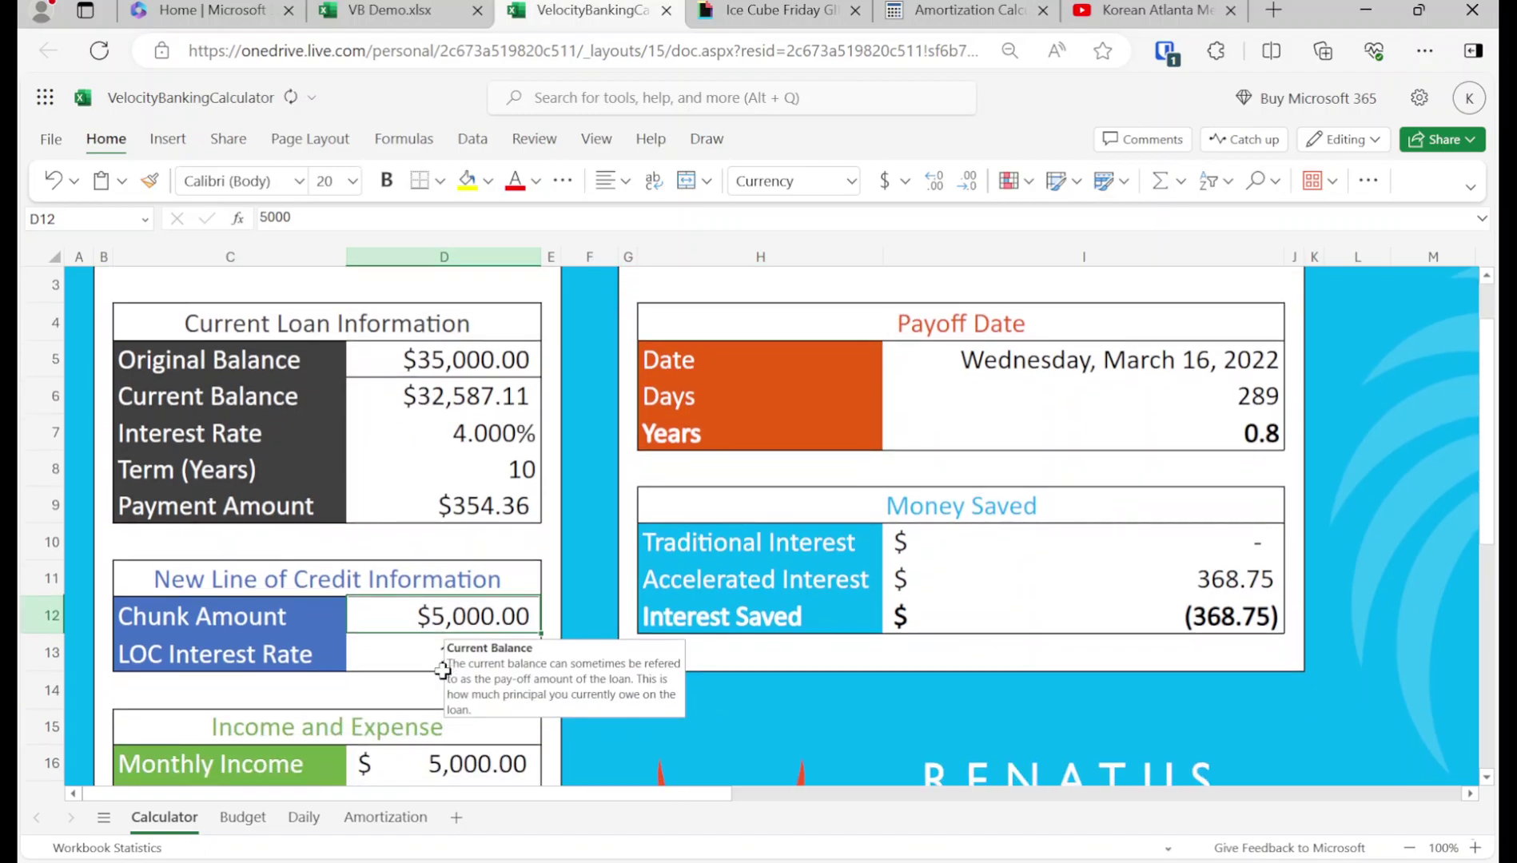
{"action": "scroll", "coordinate": [430, 481], "scroll_direction": "down", "scroll_amount": 2}
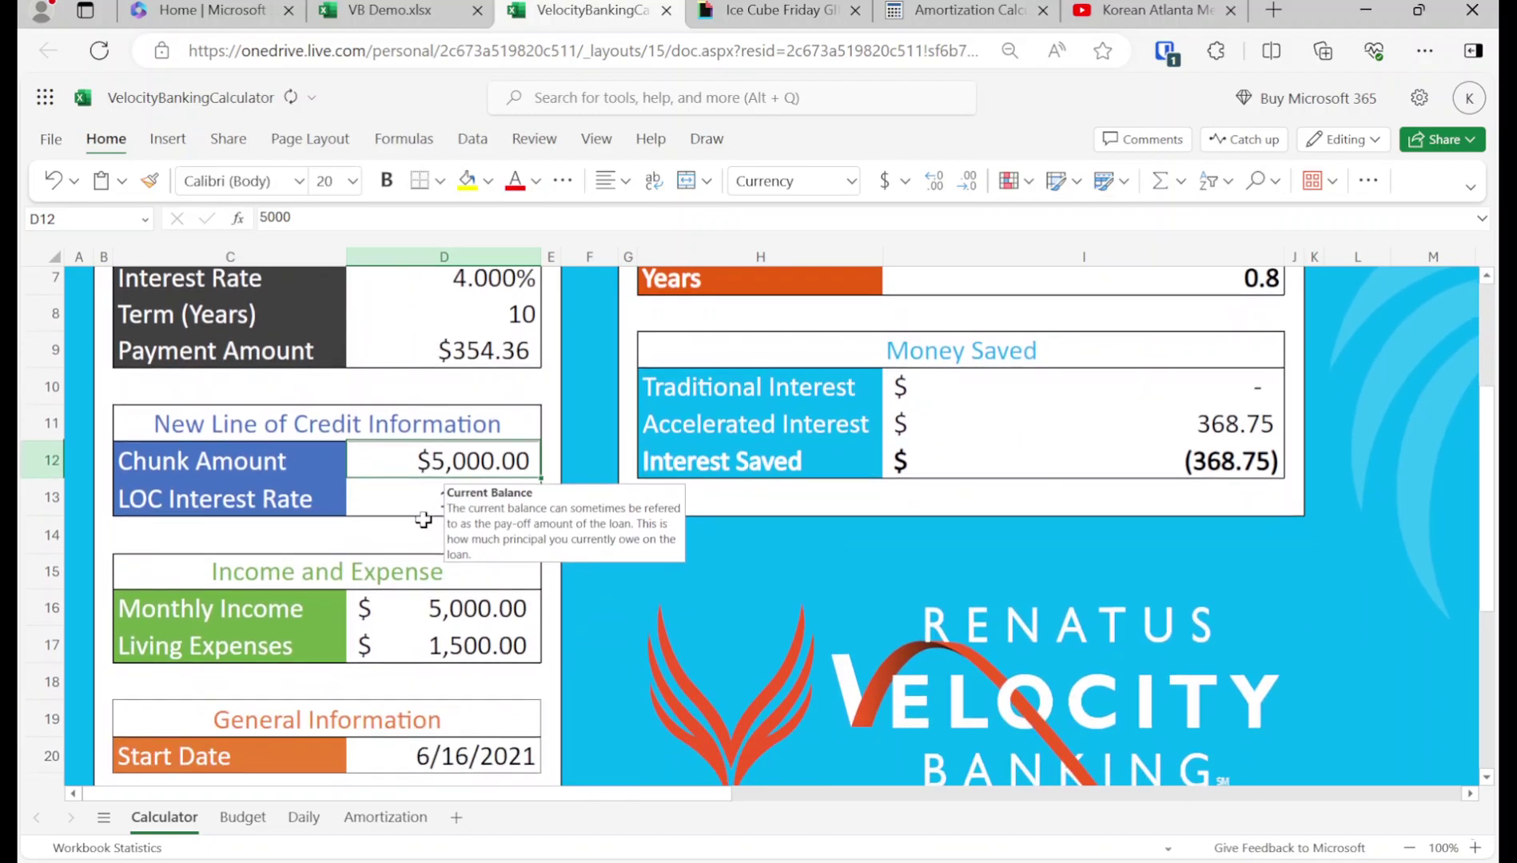
{"action": "type", "text": "55000"}
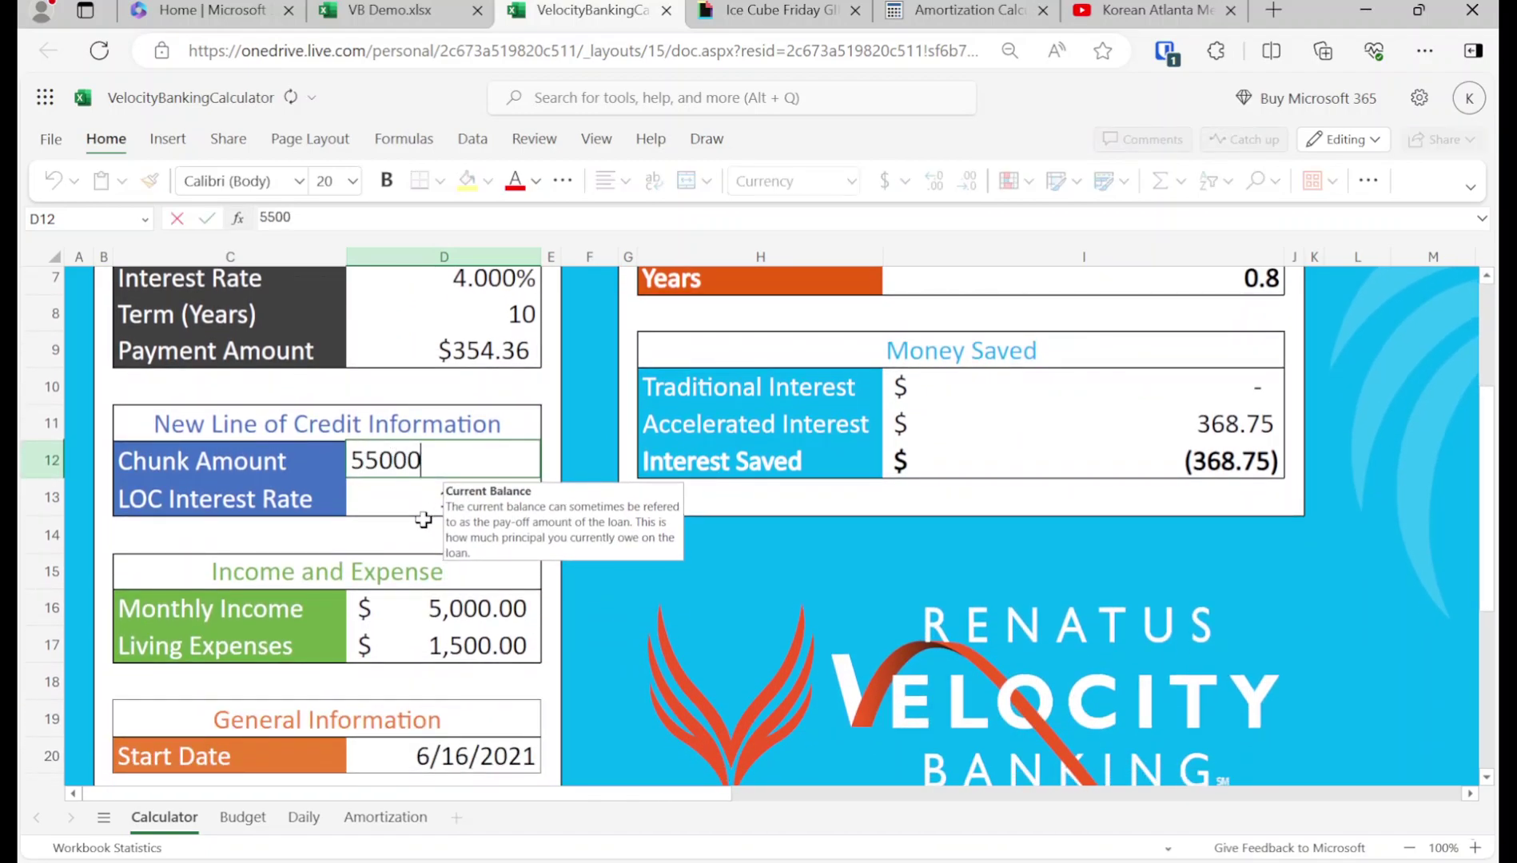
{"action": "key", "text": "Return"}
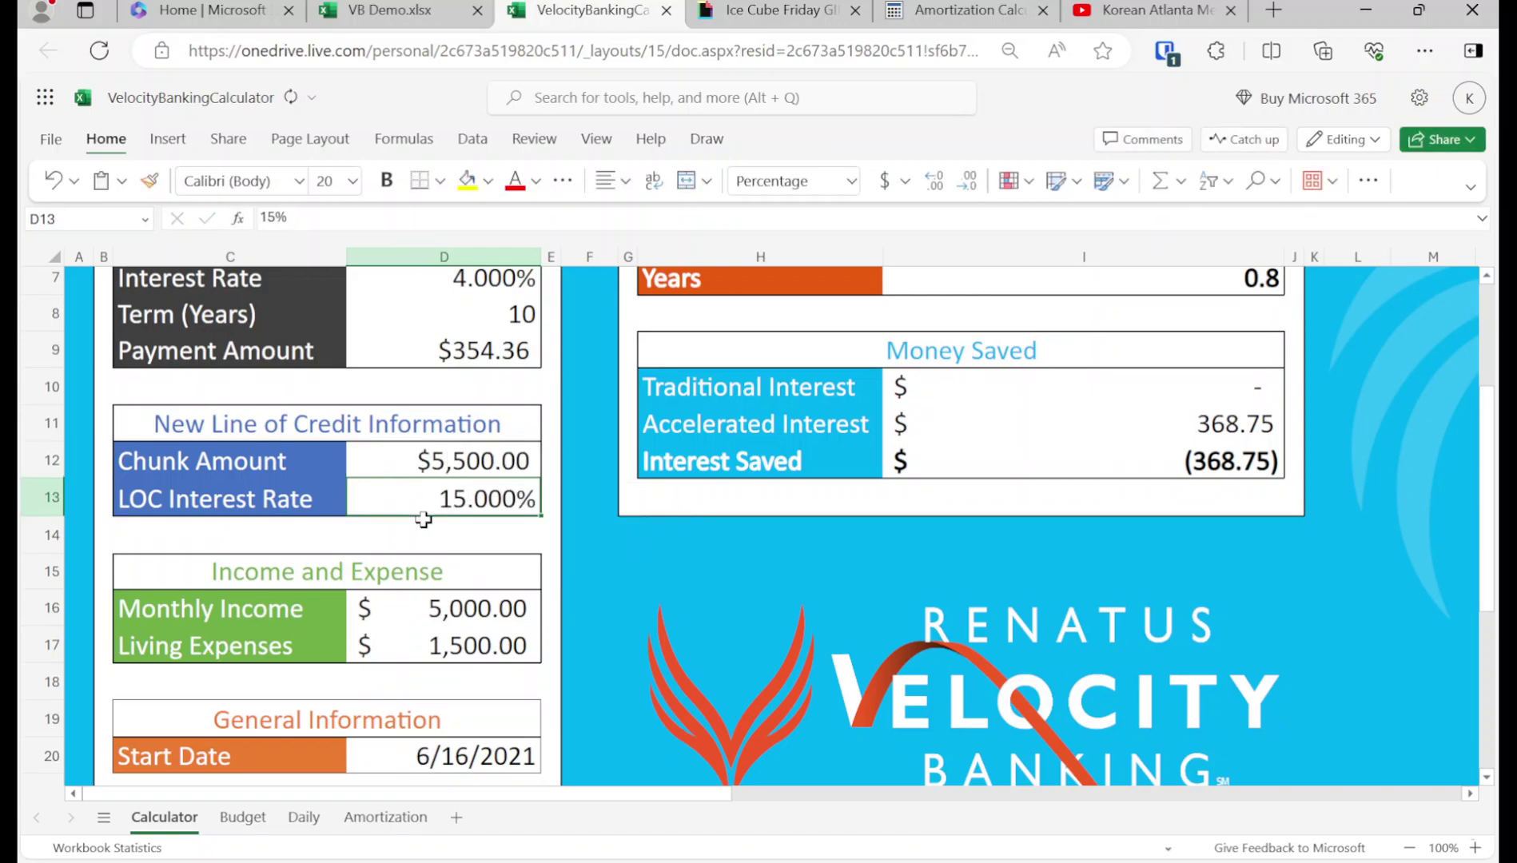
Set the Monthly Income to 5500 in the calculator's Income and Expense section
{"action": "key", "text": "ctrl+z"}
{"action": "key", "text": "Down"}
{"action": "key", "text": "Down"}
{"action": "key", "text": "Down"}
{"action": "type", "text": "5500"}
{"action": "key", "text": "Return"}
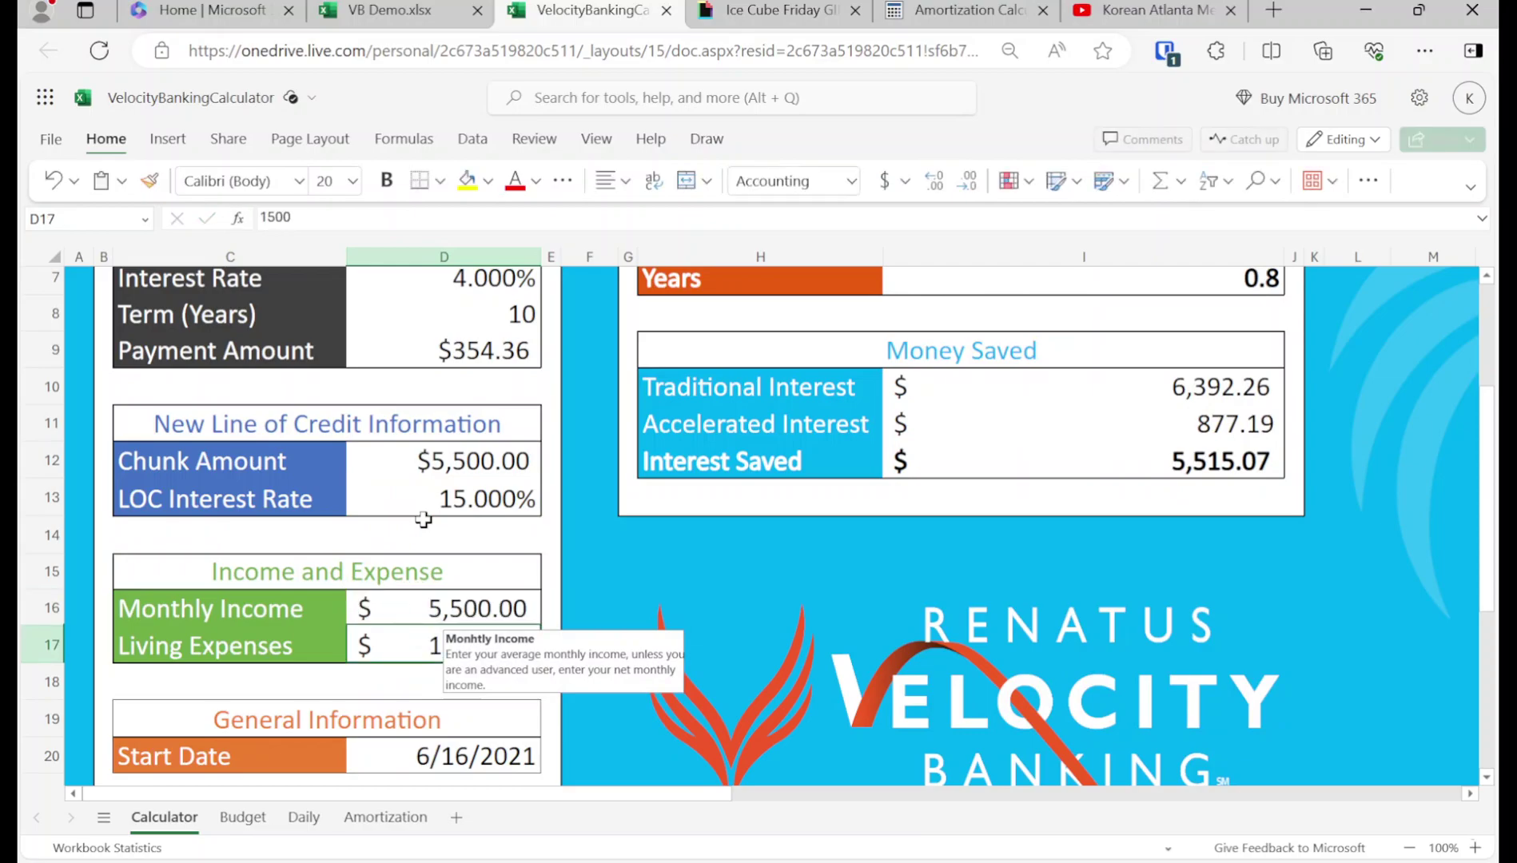
In VB Demo, copy the Average American mortgage and other expense amounts from B12:B13 into D12:D13
{"action": "key", "text": "ctrl+shift+Tab"}
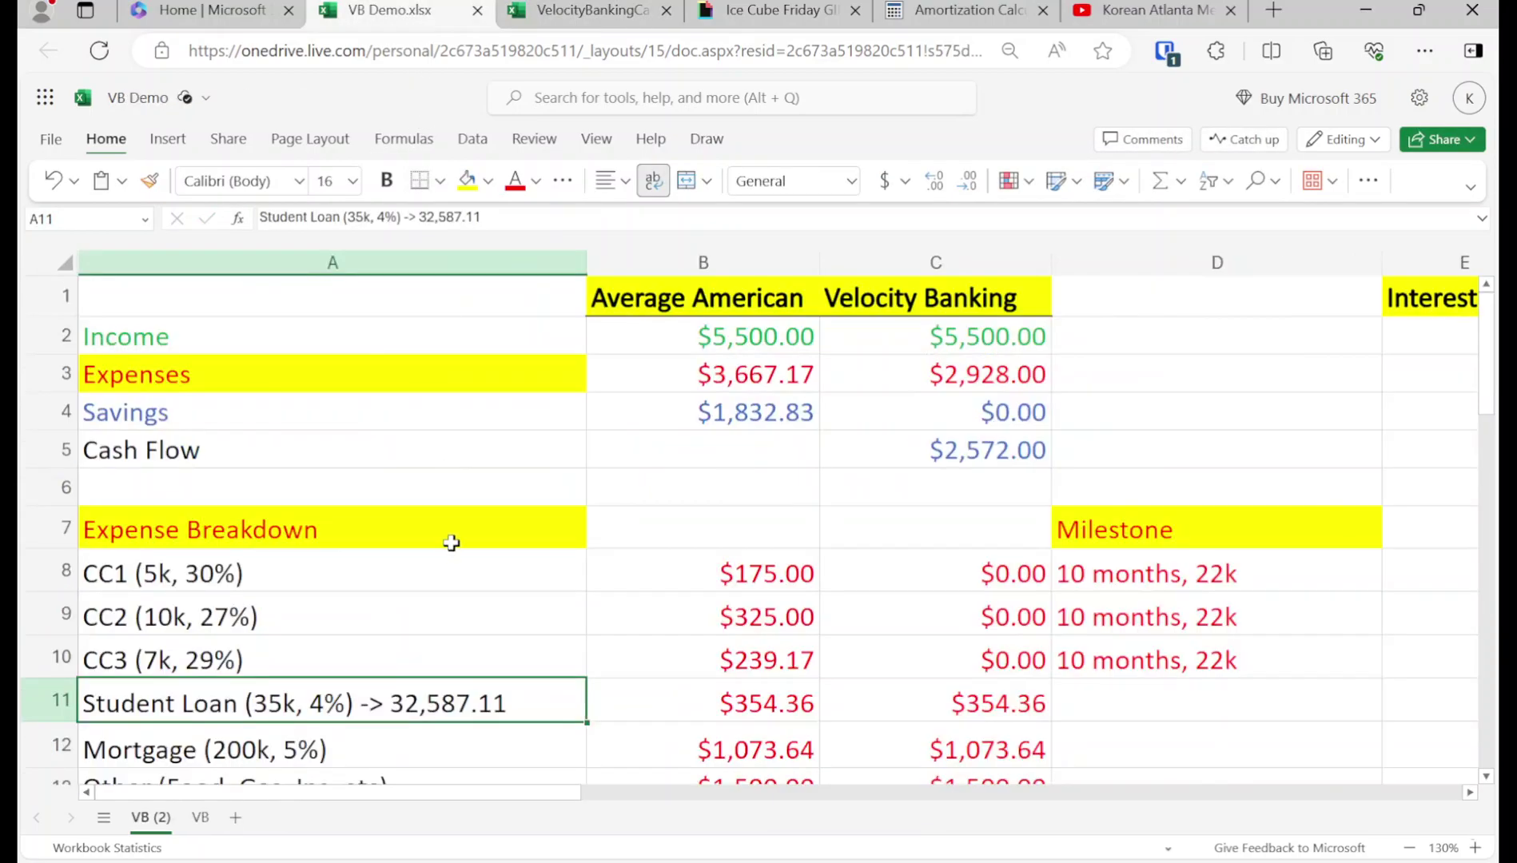
{"action": "scroll", "coordinate": [527, 694], "scroll_direction": "down", "scroll_amount": 2}
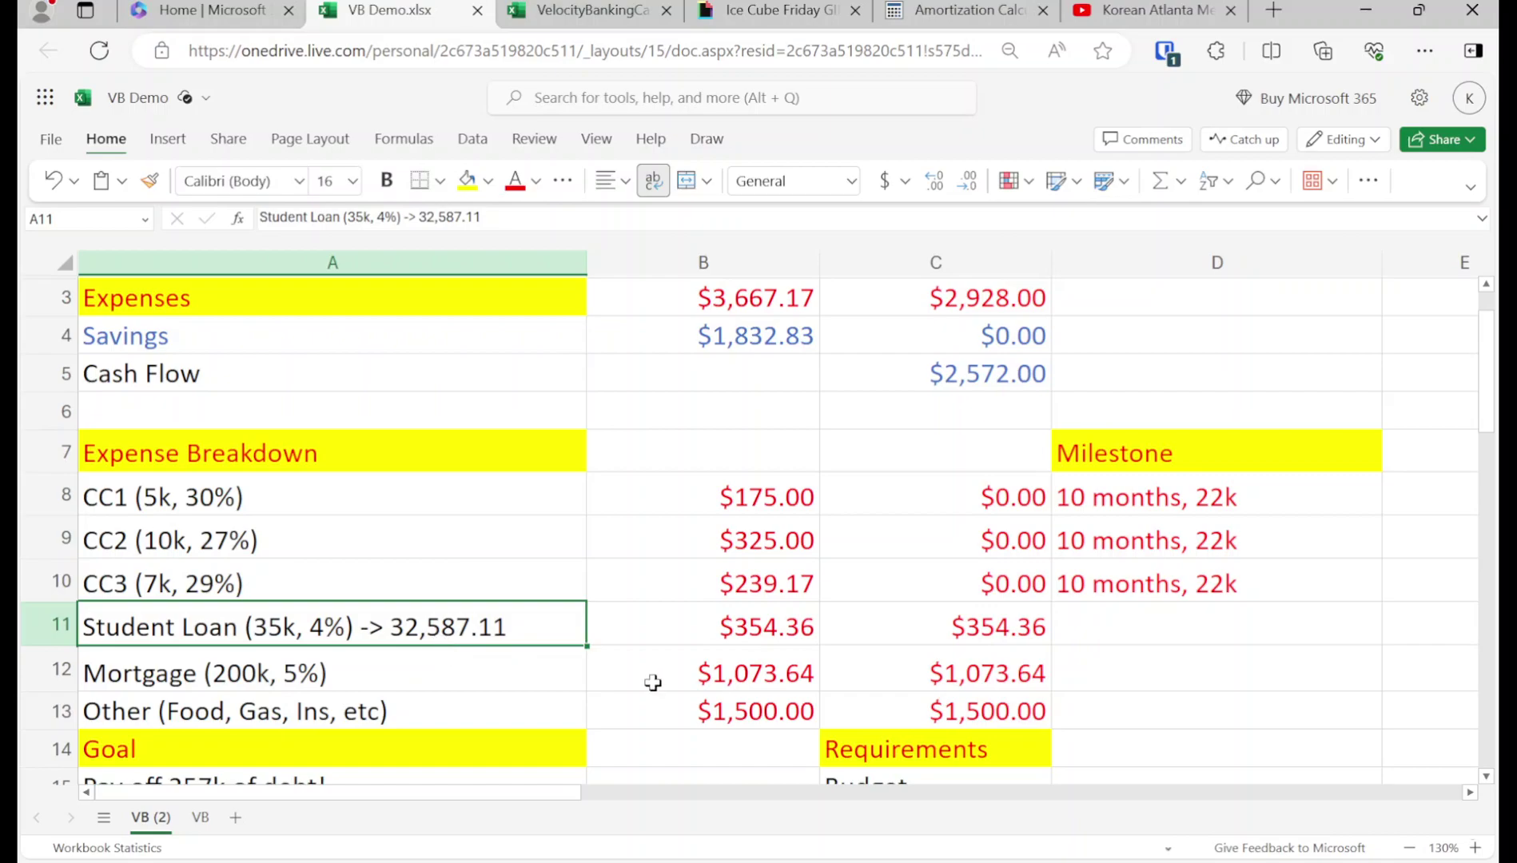
{"action": "left_click", "coordinate": [733, 680]}
{"action": "key", "text": "shift+Down"}
{"action": "key", "text": "ctrl+c"}
{"action": "key", "text": "Right"}
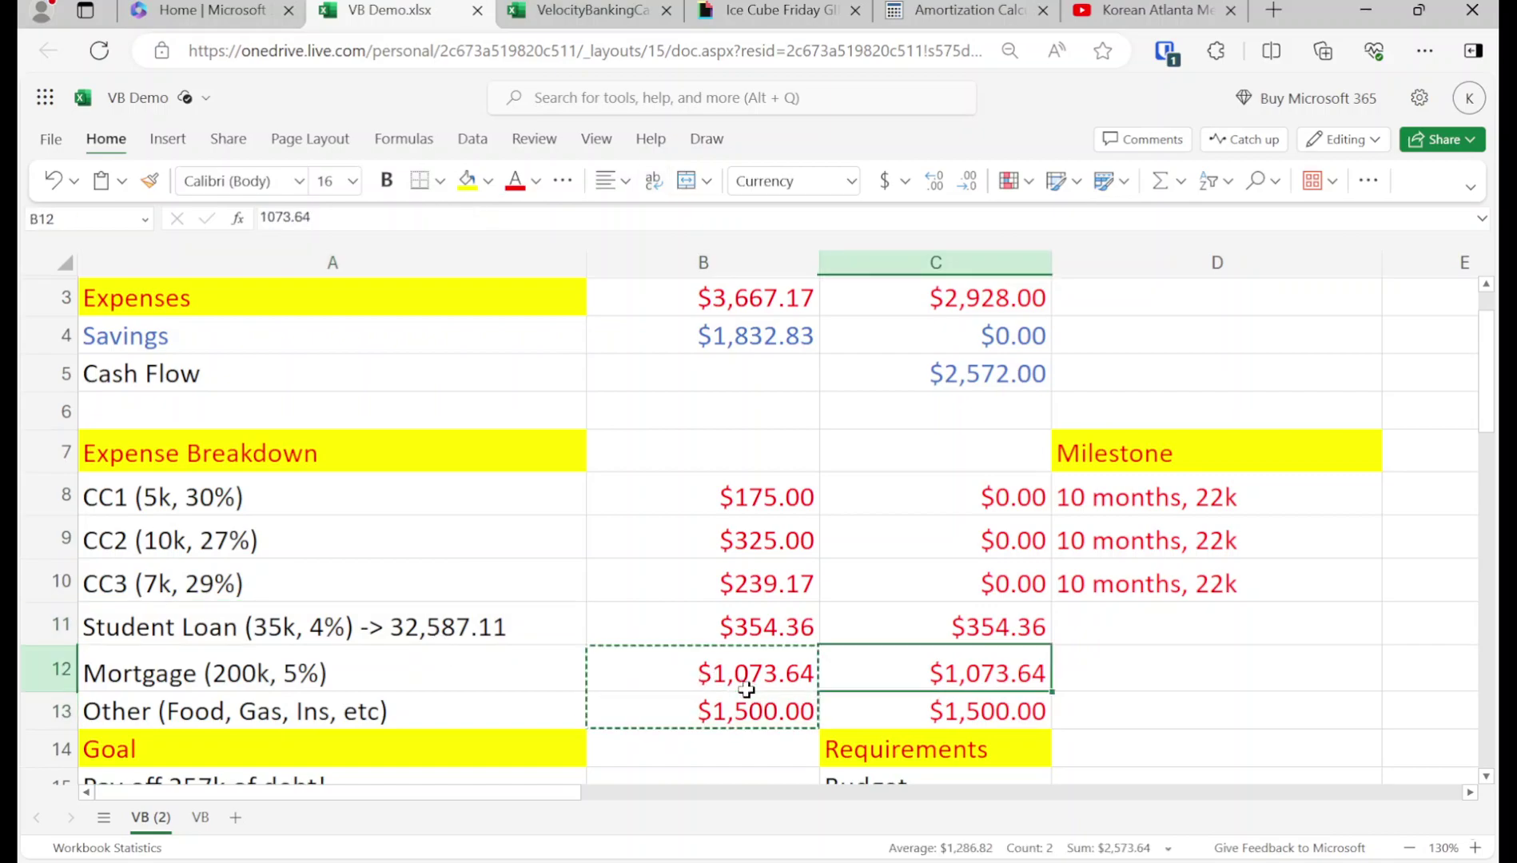
{"action": "key", "text": "Right"}
{"action": "key", "text": "Right"}
{"action": "key", "text": "Left"}
{"action": "key", "text": "ctrl+v"}
Total the copied mortgage and other expenses in D14 with a SUM formula of D13 and D12
{"action": "key", "text": "Down"}
{"action": "key", "text": "Up"}
{"action": "key", "text": "shift+Down"}
{"action": "key", "text": "shift+Down"}
{"action": "key", "text": "Down"}
{"action": "key", "text": "Down"}
{"action": "type", "text": "=sum("}
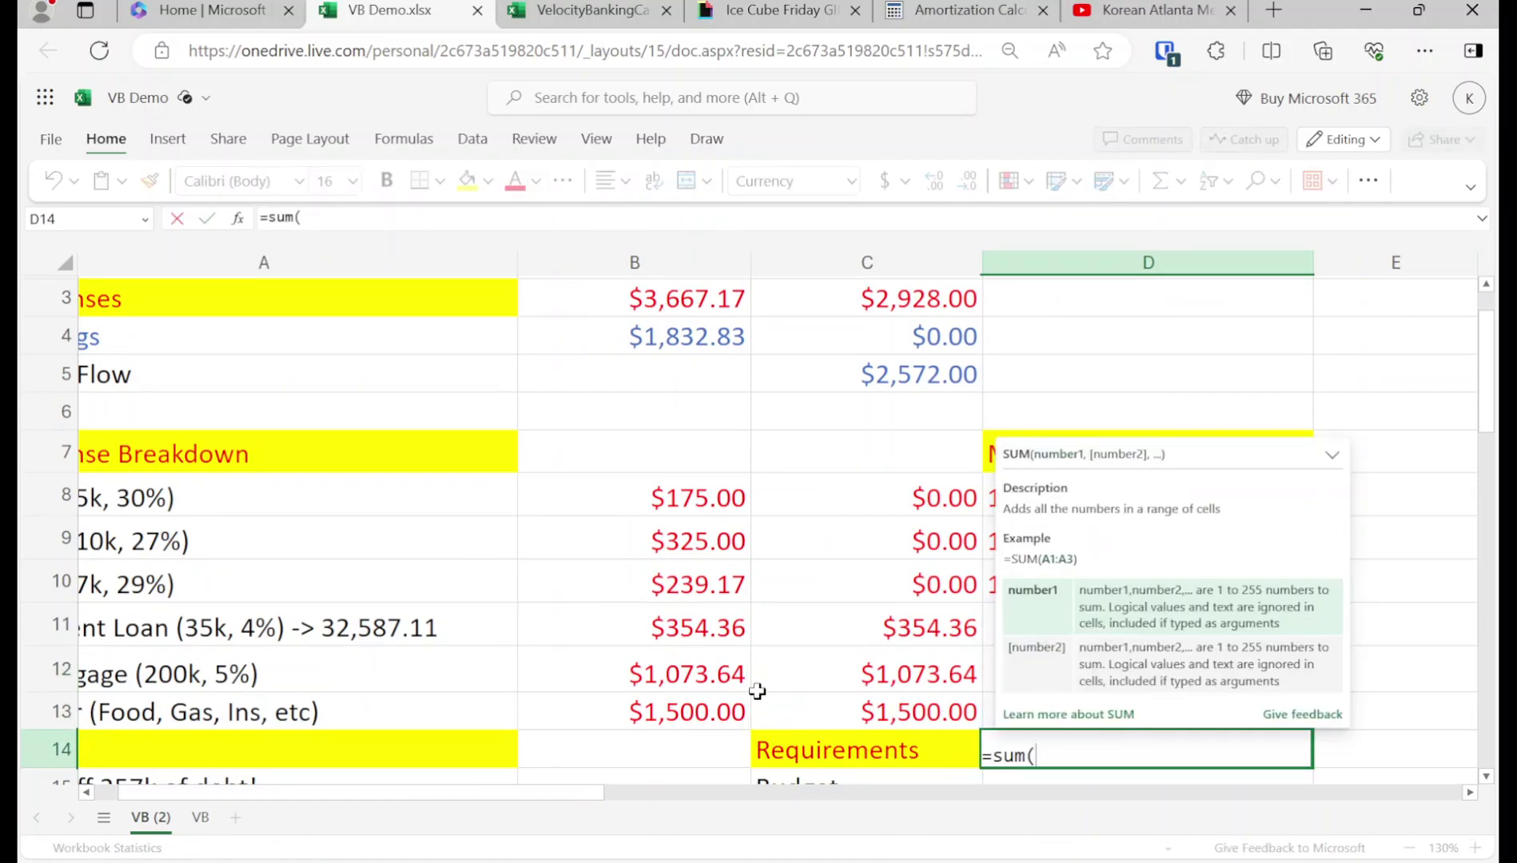
{"action": "left_click", "coordinate": [1083, 714]}
{"action": "left_click", "coordinate": [1046, 668], "text": "ctrl"}
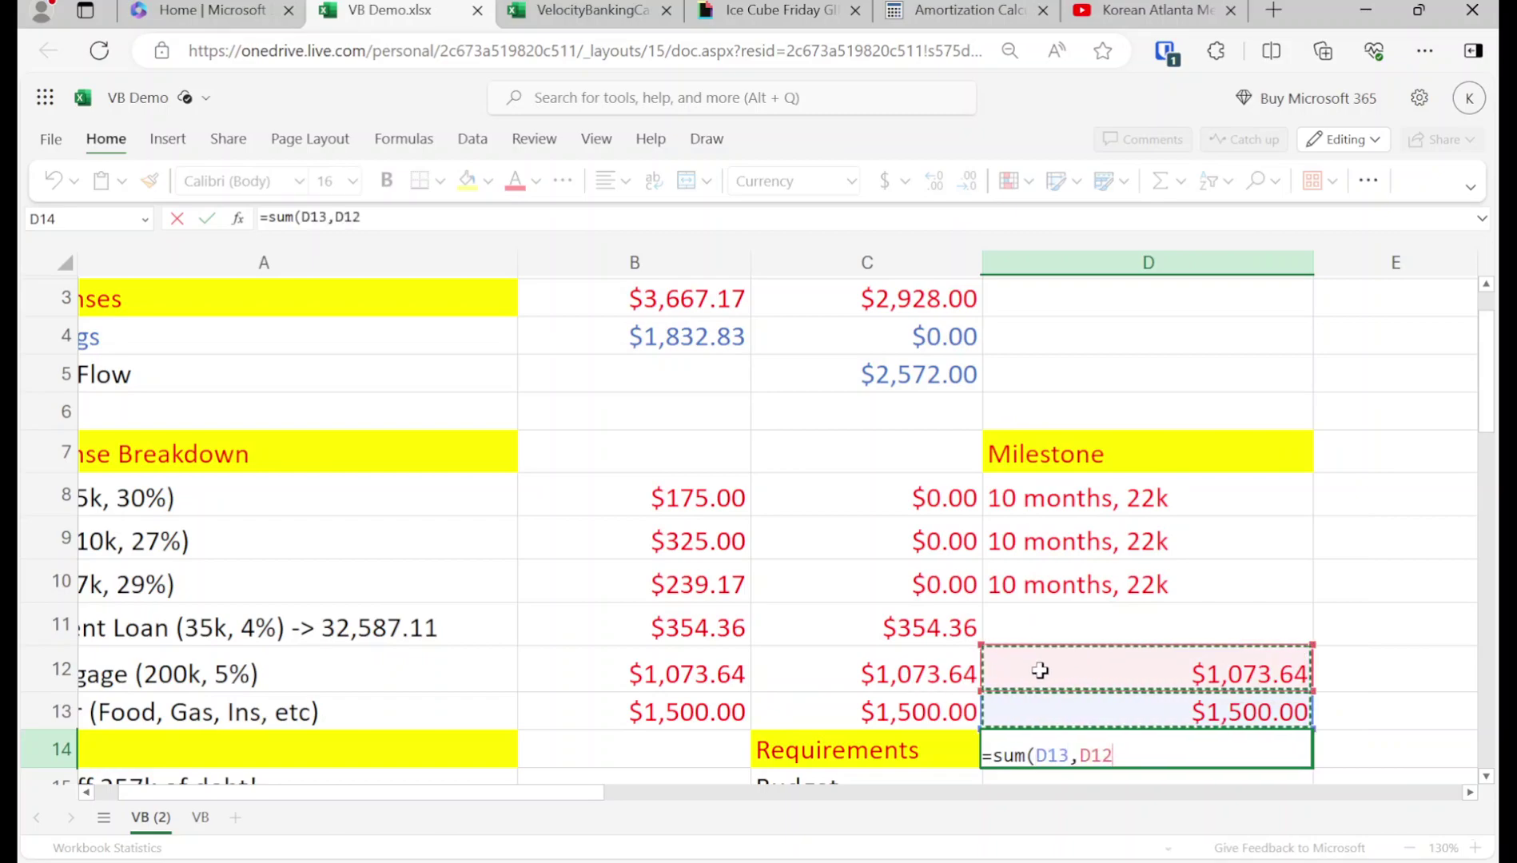
{"action": "type", "text": ")"}
{"action": "key", "text": "Return"}
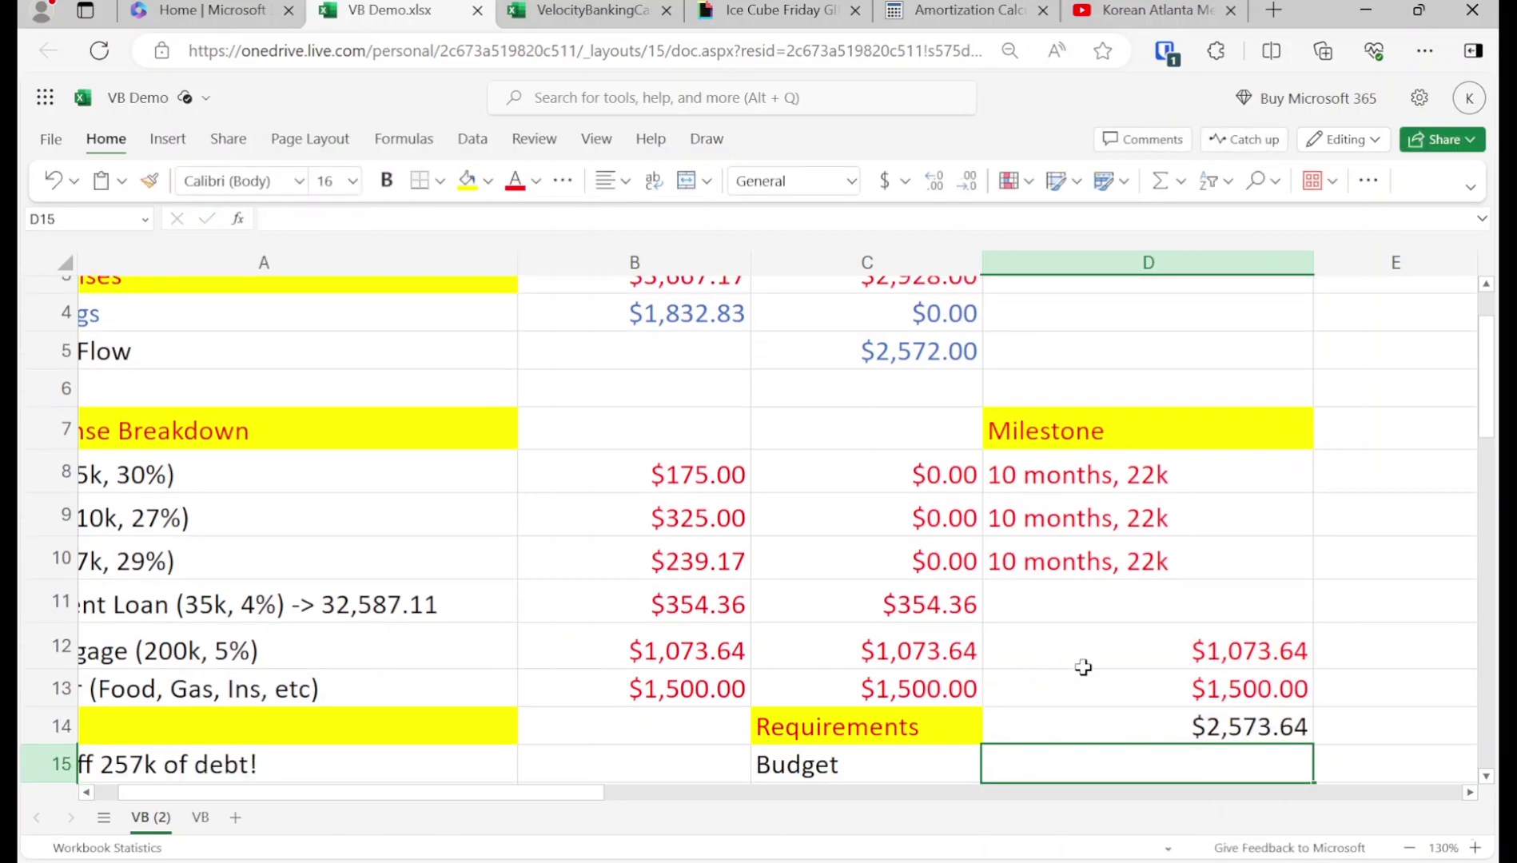
Take the expense total from D14 and set Living Expenses to 2,573.64 in the VelocityBankingCalculator workbook
{"action": "left_click", "coordinate": [1095, 730]}
{"action": "left_click", "coordinate": [581, 5]}
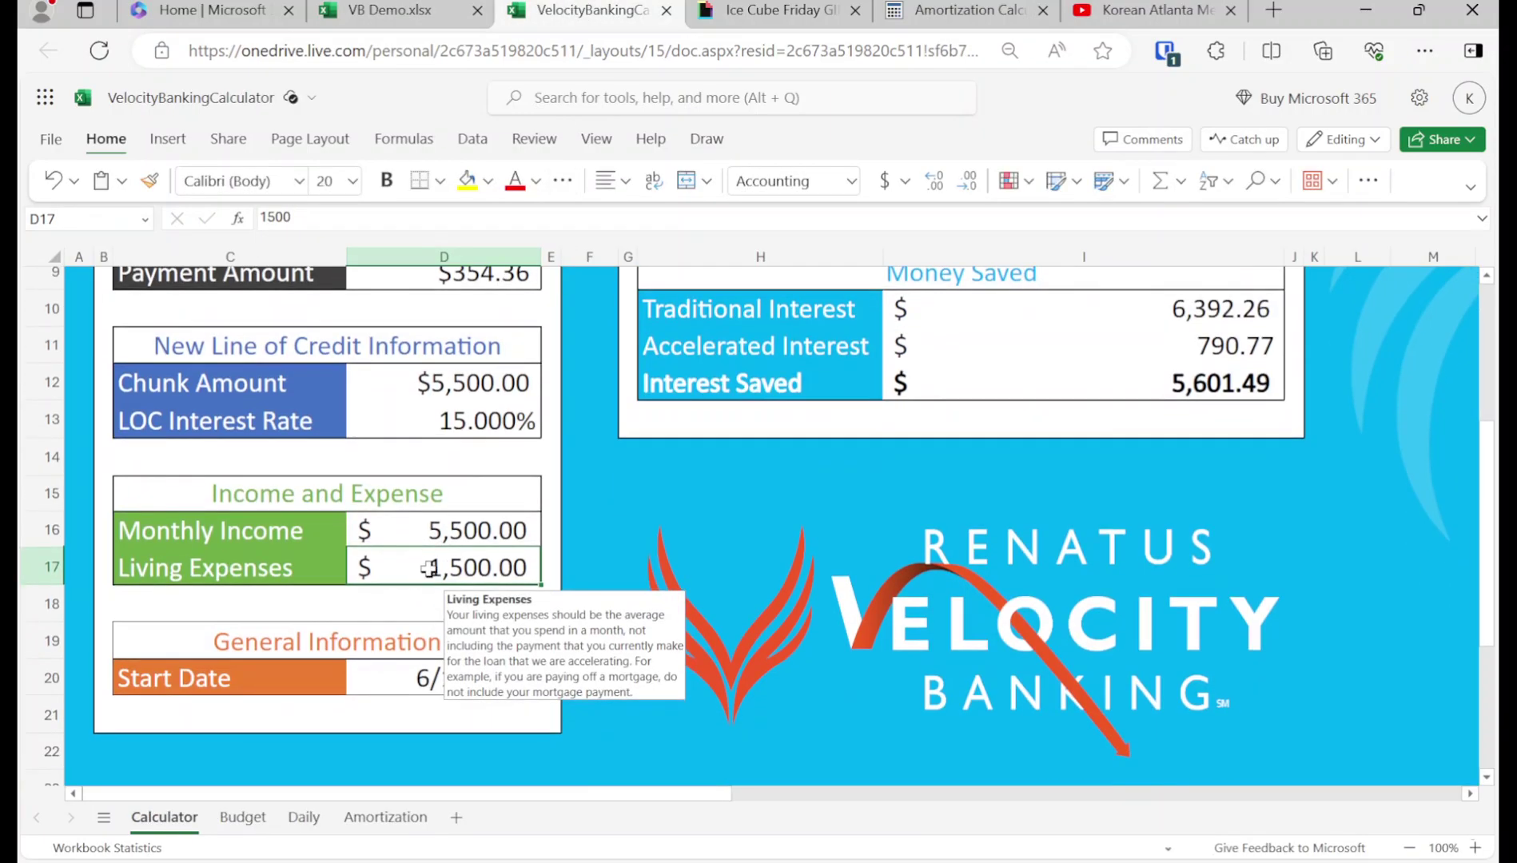
{"action": "type", "text": "2,573.64"}
{"action": "key", "text": "Return"}
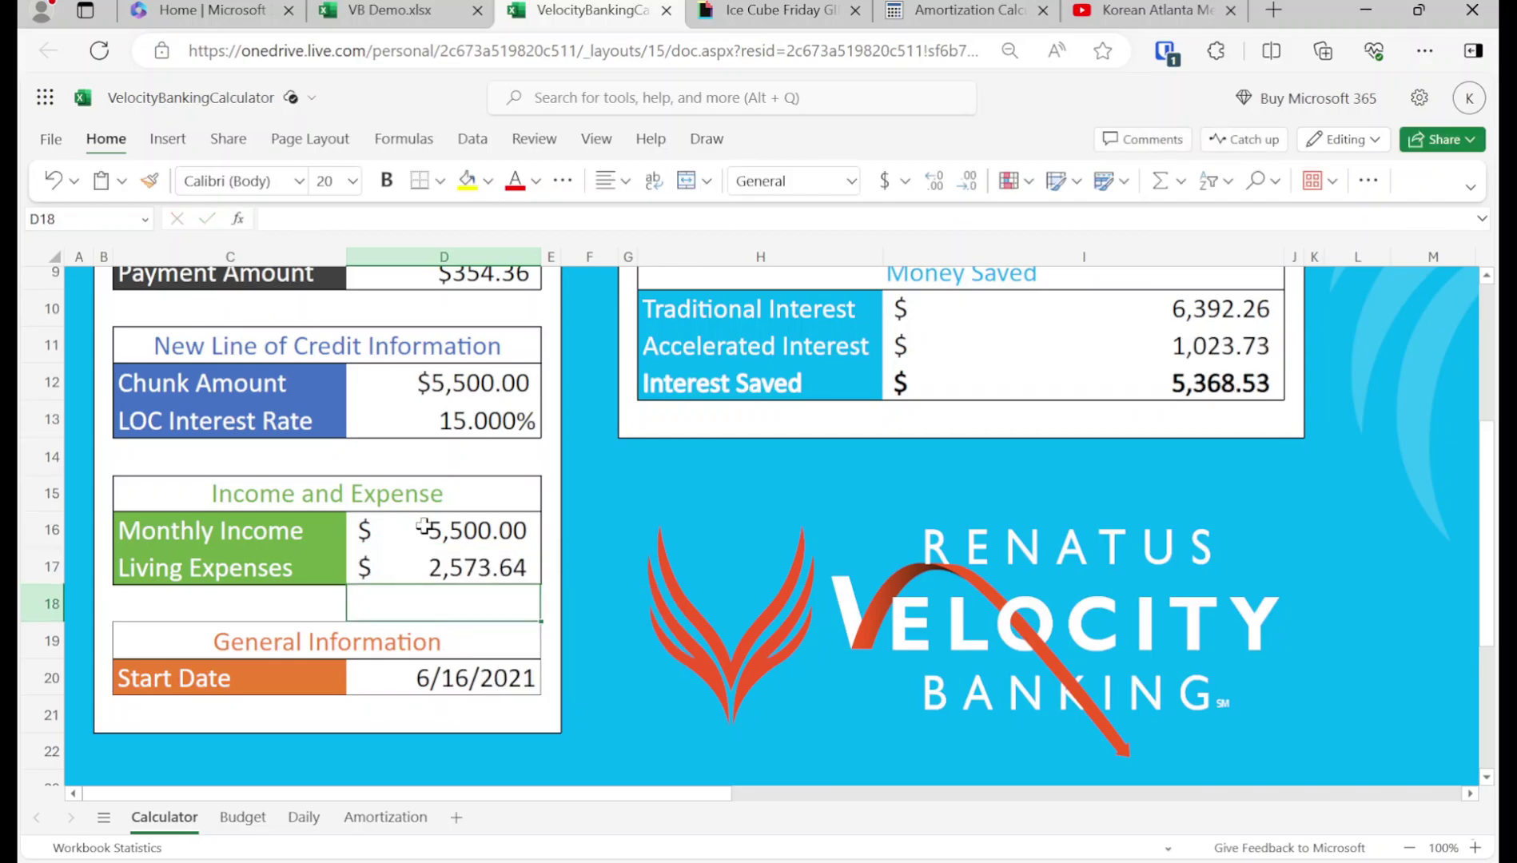
Examine the student loan's payoff date and money saved on the Calculator sheet and its balances on the Daily sheet
{"action": "scroll", "coordinate": [424, 527], "scroll_direction": "up", "scroll_amount": 5}
{"action": "scroll", "coordinate": [302, 767], "scroll_direction": "down", "scroll_amount": 5}
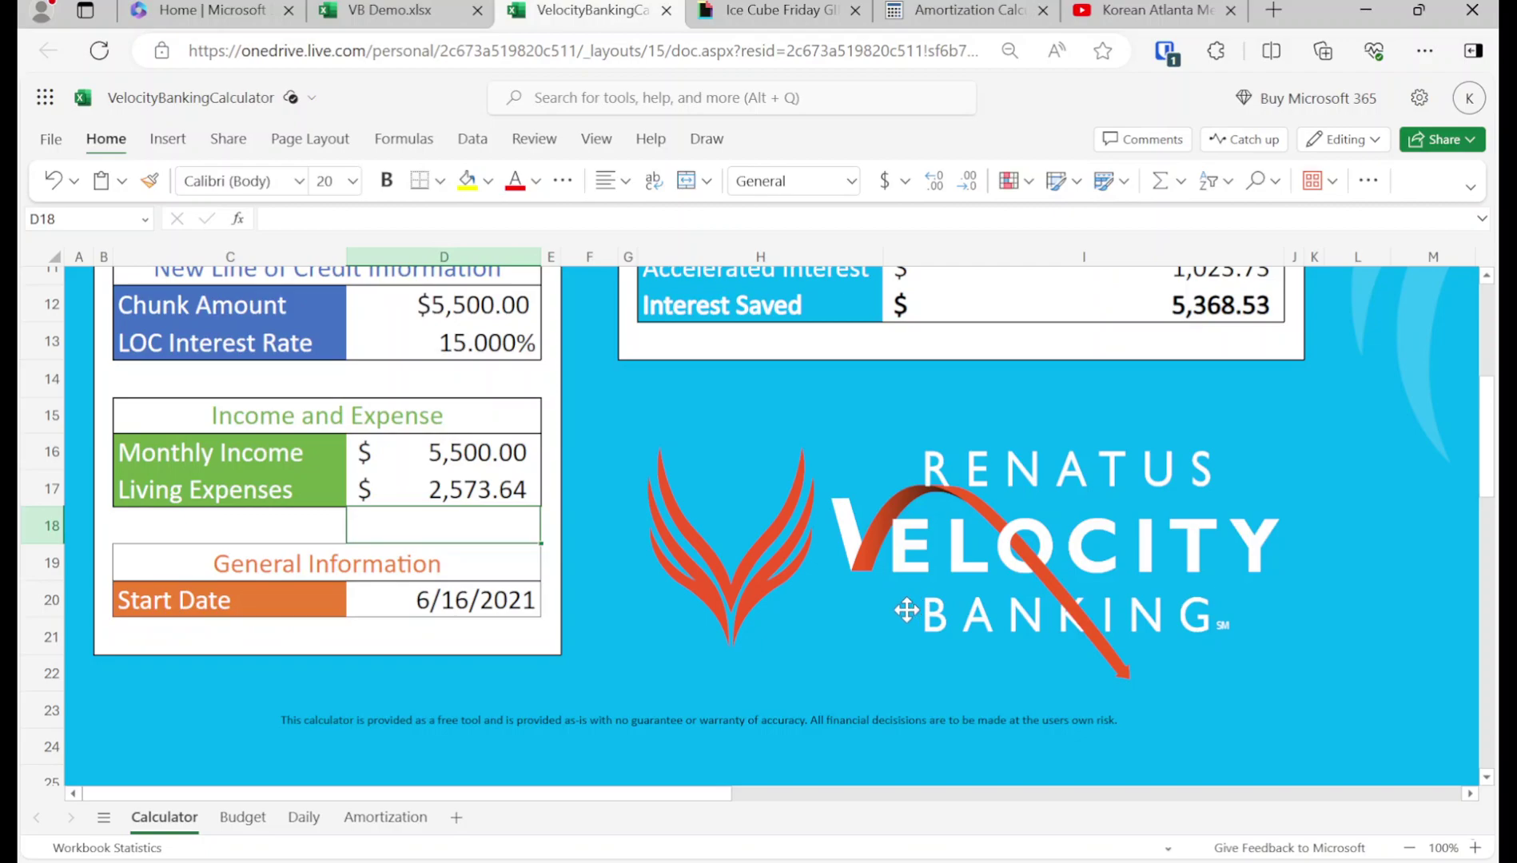
{"action": "left_click", "coordinate": [242, 817]}
{"action": "left_click", "coordinate": [302, 816]}
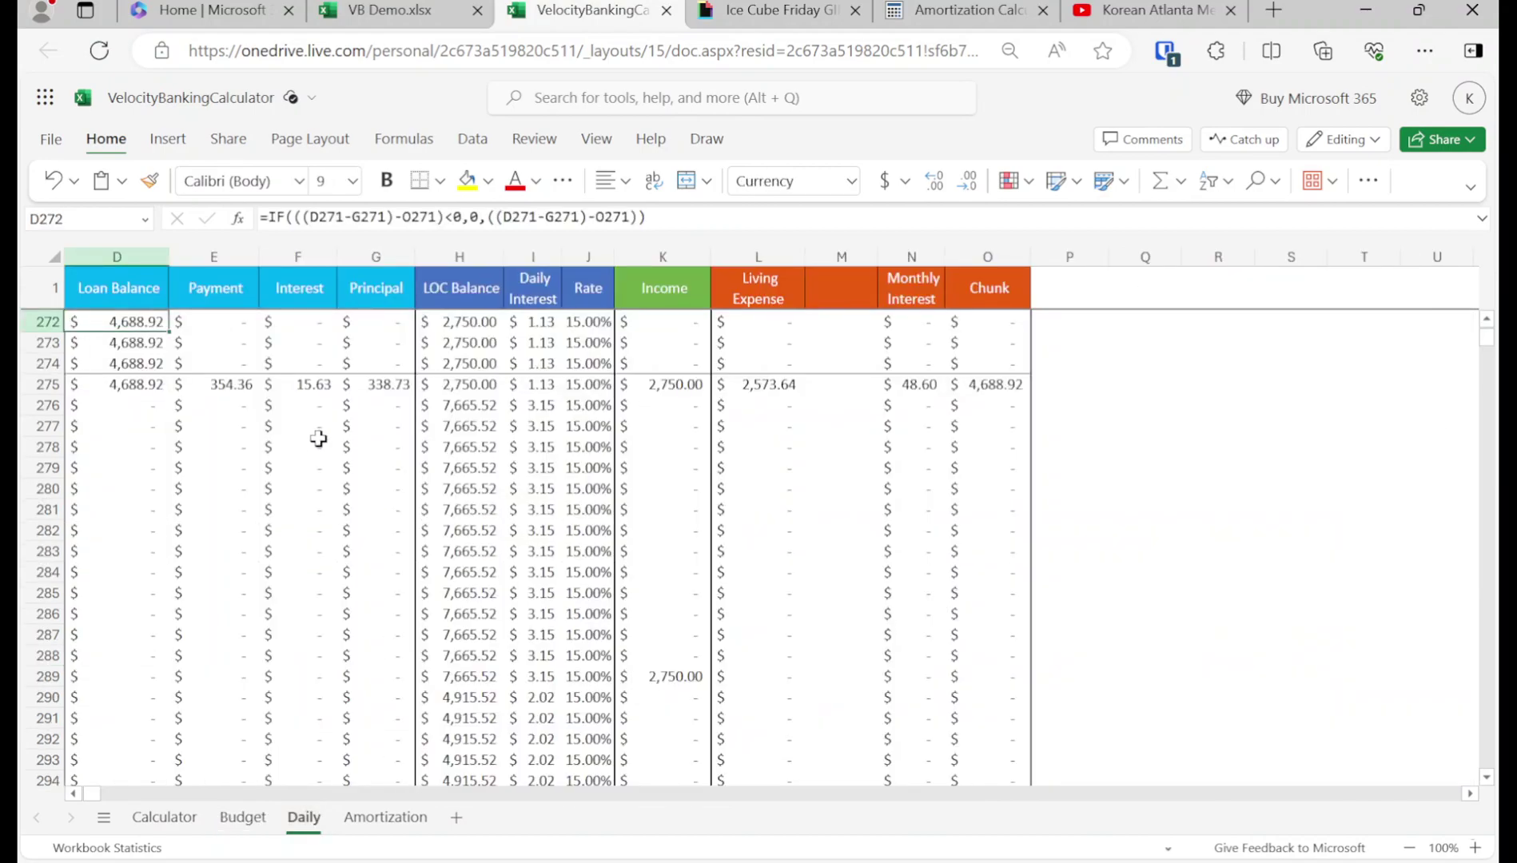
{"action": "scroll", "coordinate": [309, 471], "scroll_direction": "up", "scroll_amount": 10}
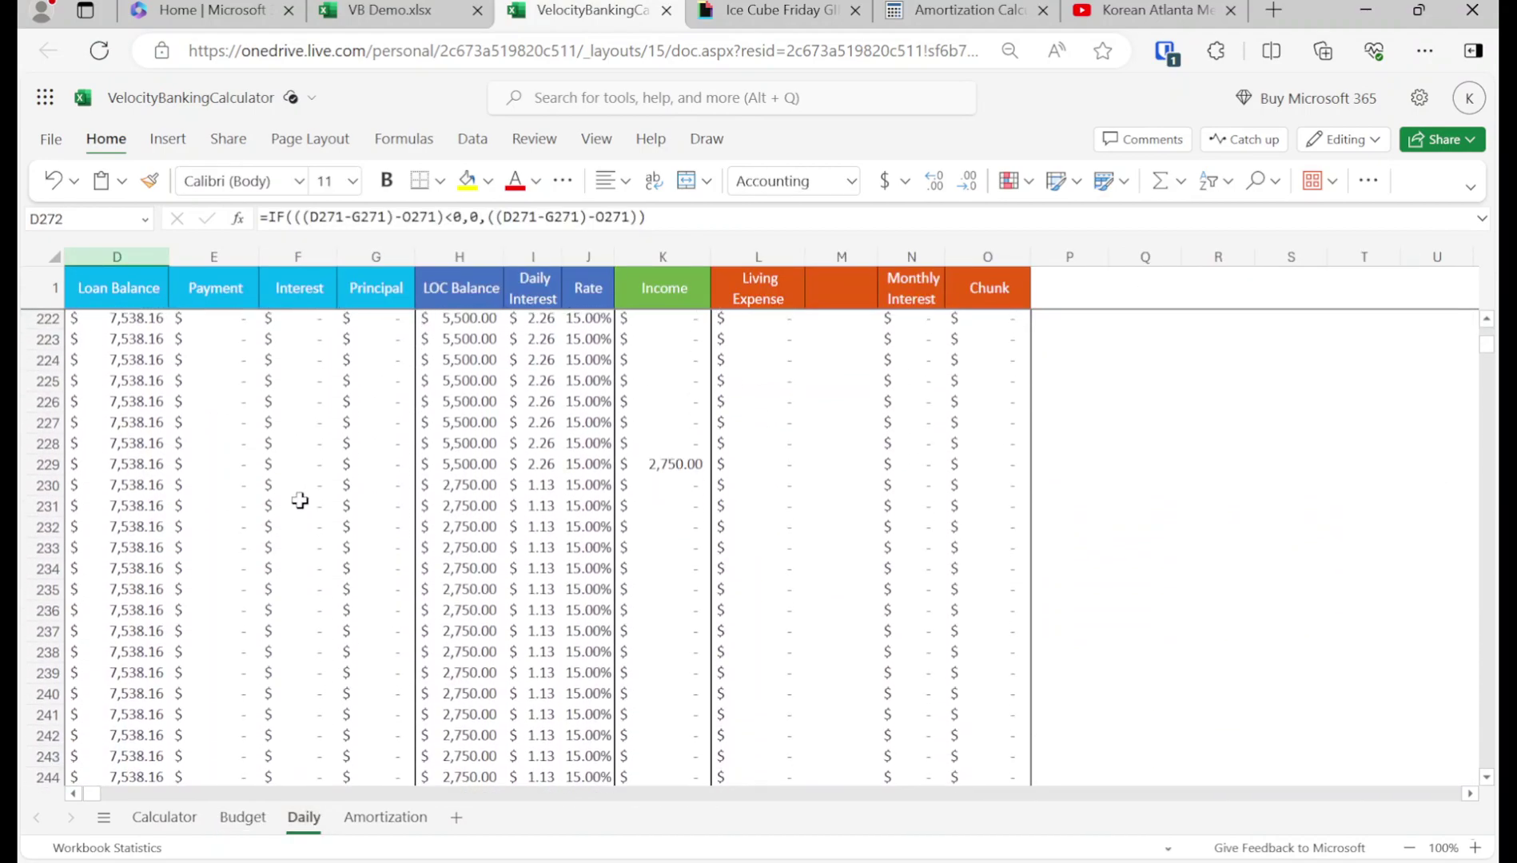
{"action": "left_click", "coordinate": [163, 817]}
{"action": "scroll", "coordinate": [751, 627], "scroll_direction": "up", "scroll_amount": 5}
{"action": "scroll", "coordinate": [772, 613], "scroll_direction": "up", "scroll_amount": 2}
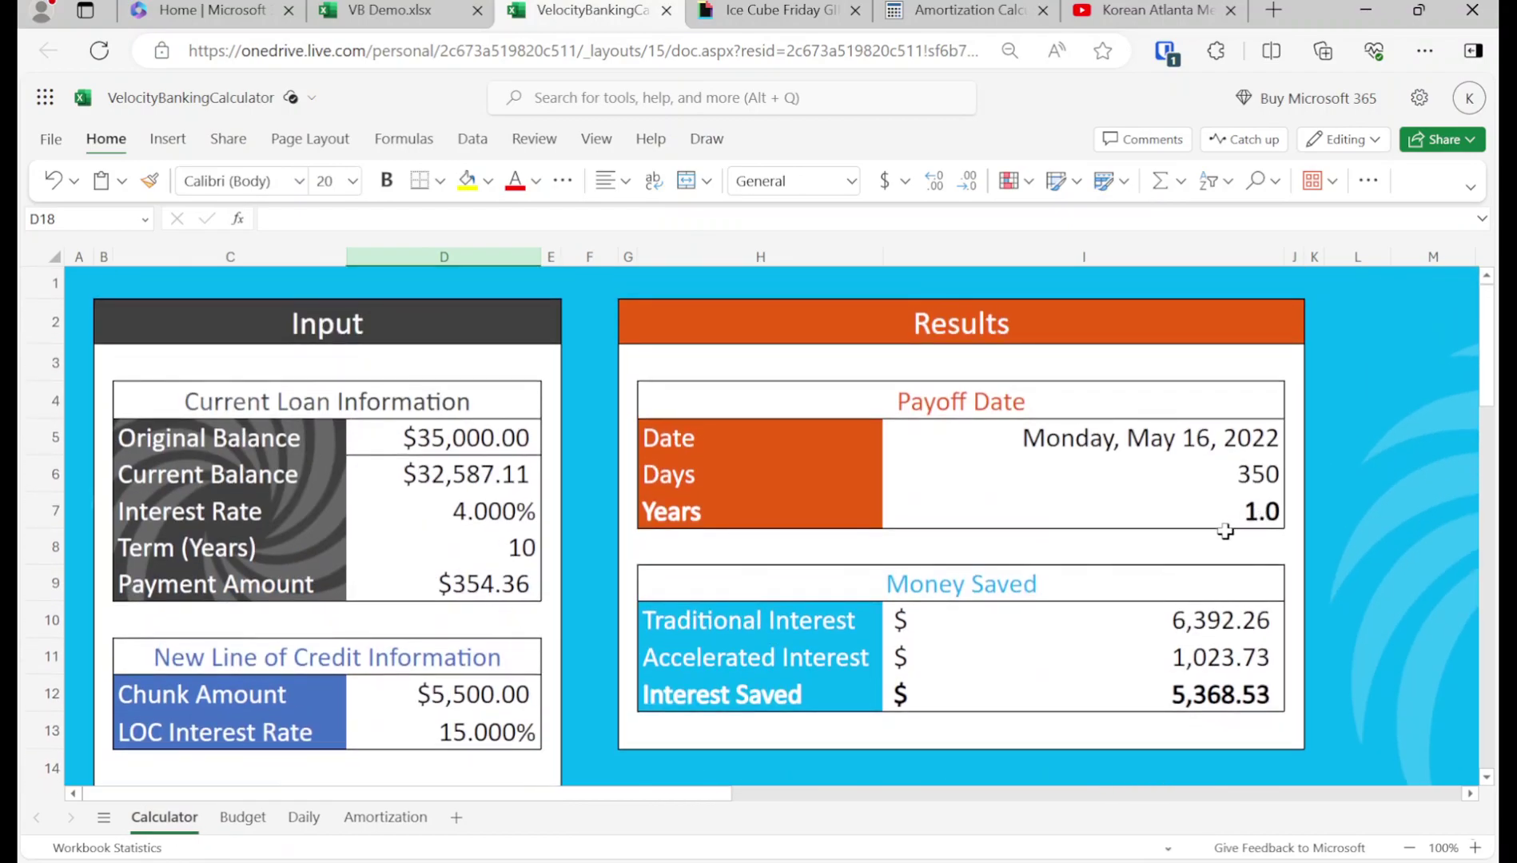
{"action": "scroll", "coordinate": [559, 643], "scroll_direction": "down", "scroll_amount": 2}
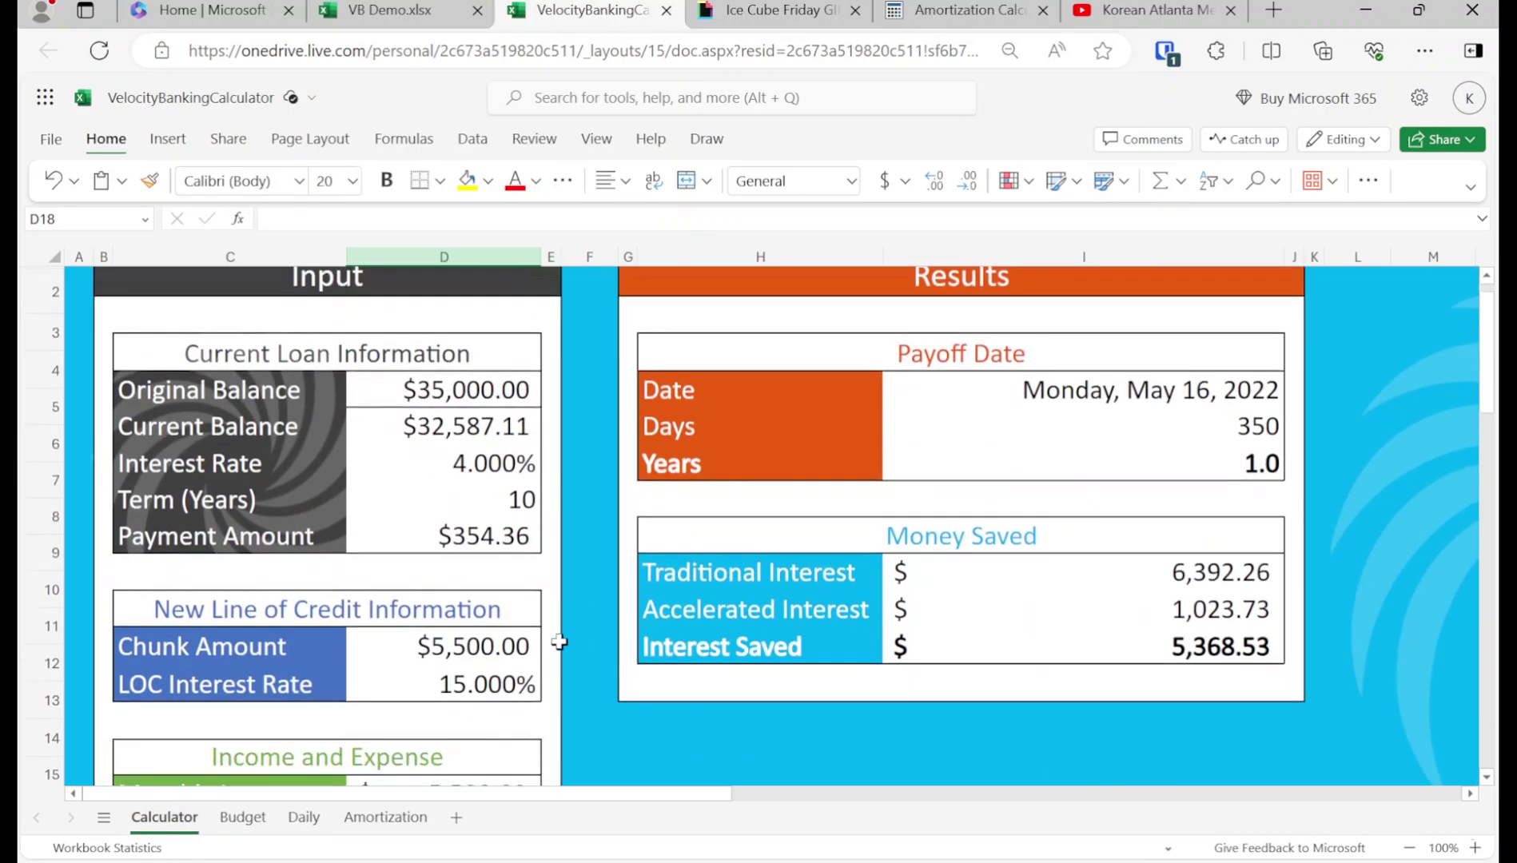
In VB Demo, record the student loan milestone in D11 as "22 months, 57k"
{"action": "left_click", "coordinate": [415, 10]}
{"action": "double_click", "coordinate": [1117, 596]}
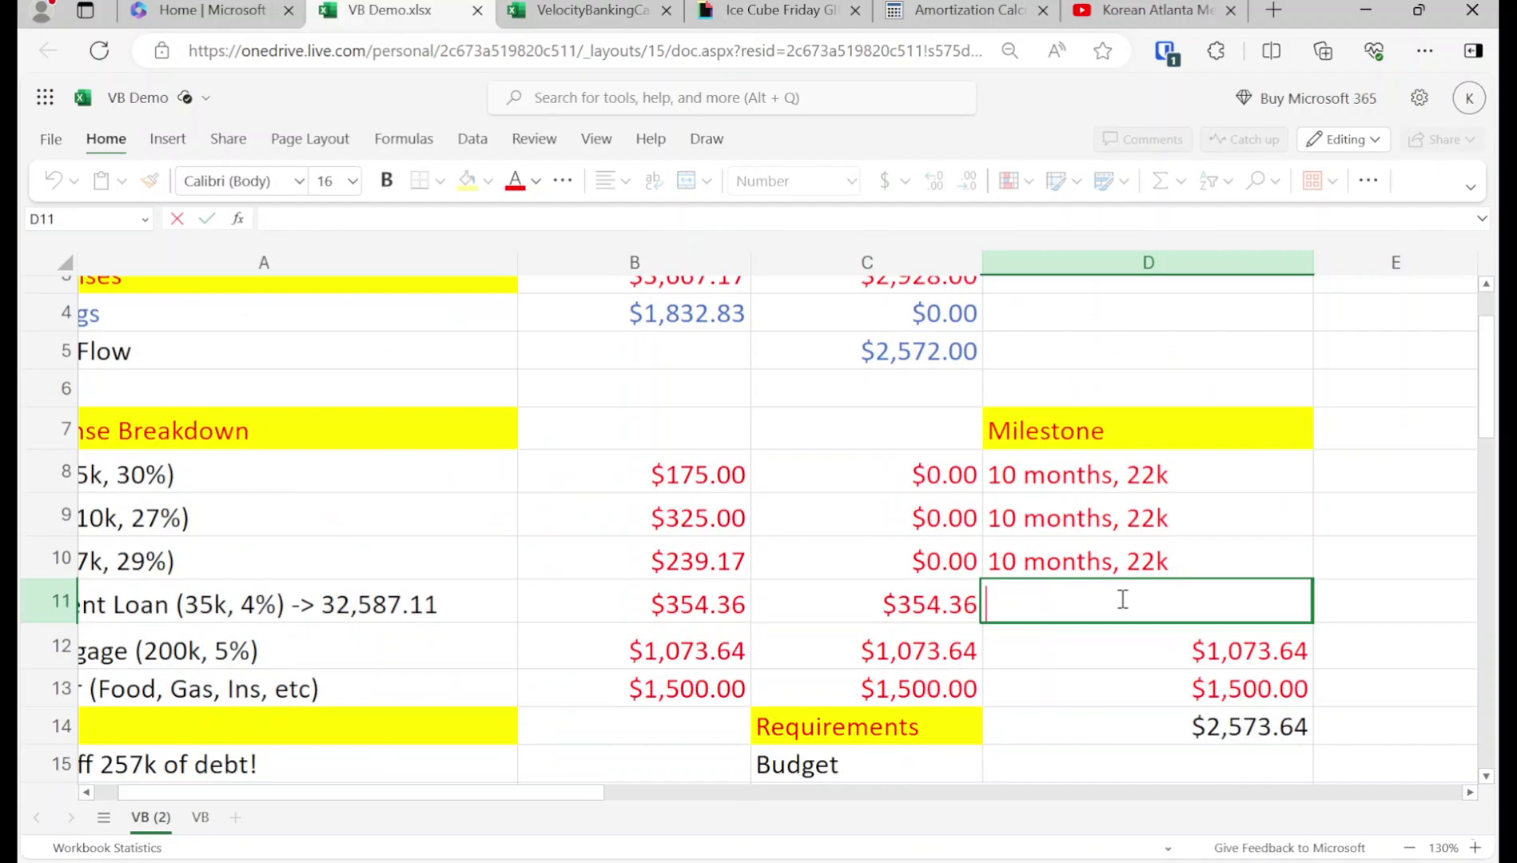
{"action": "type", "text": "22 months,"}
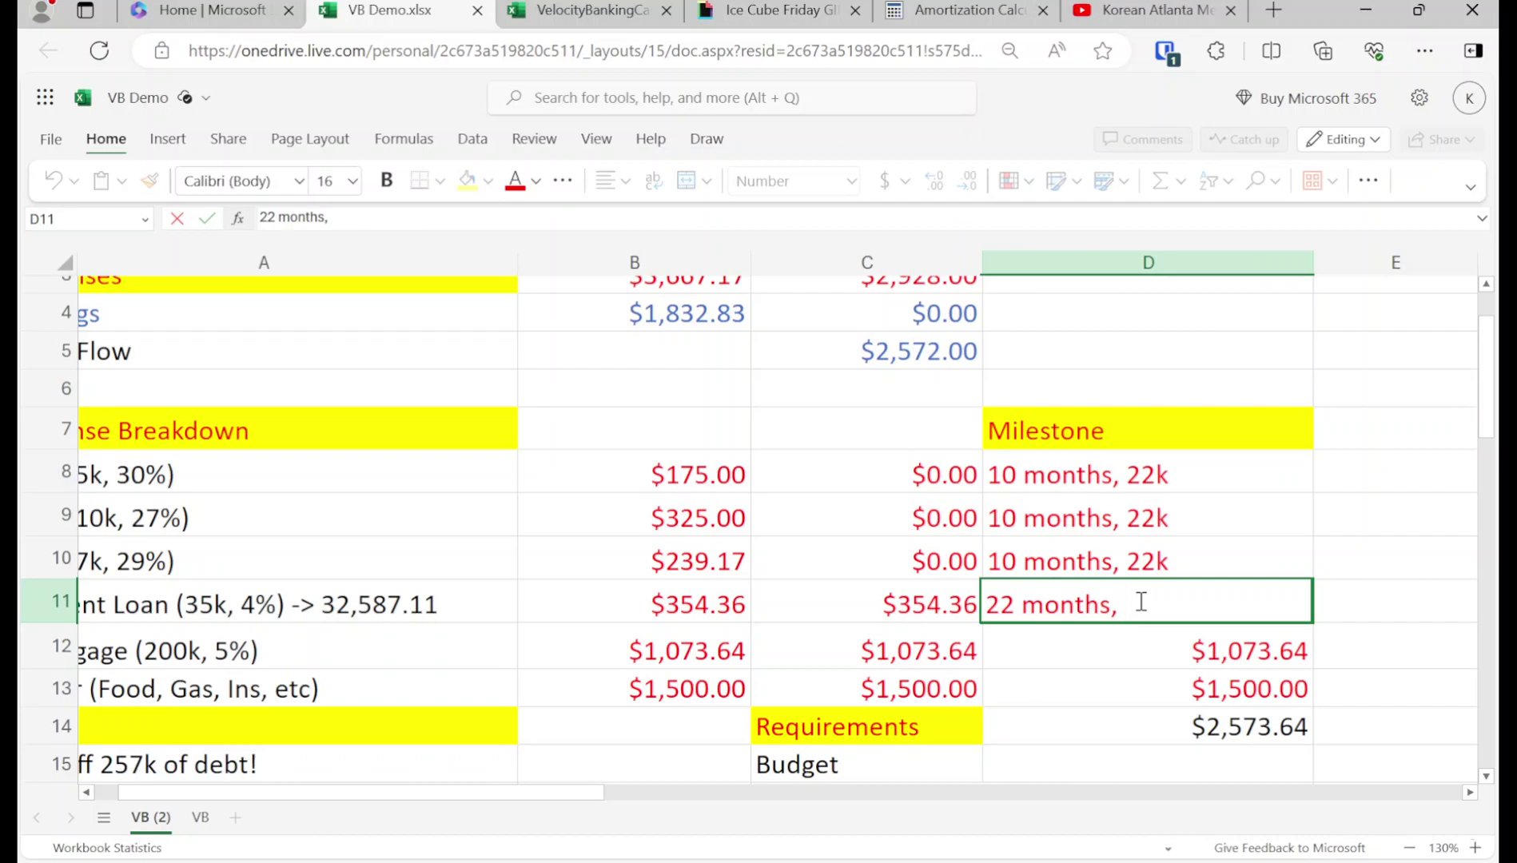
{"action": "type", "text": "57k"}
{"action": "key", "text": "Return"}
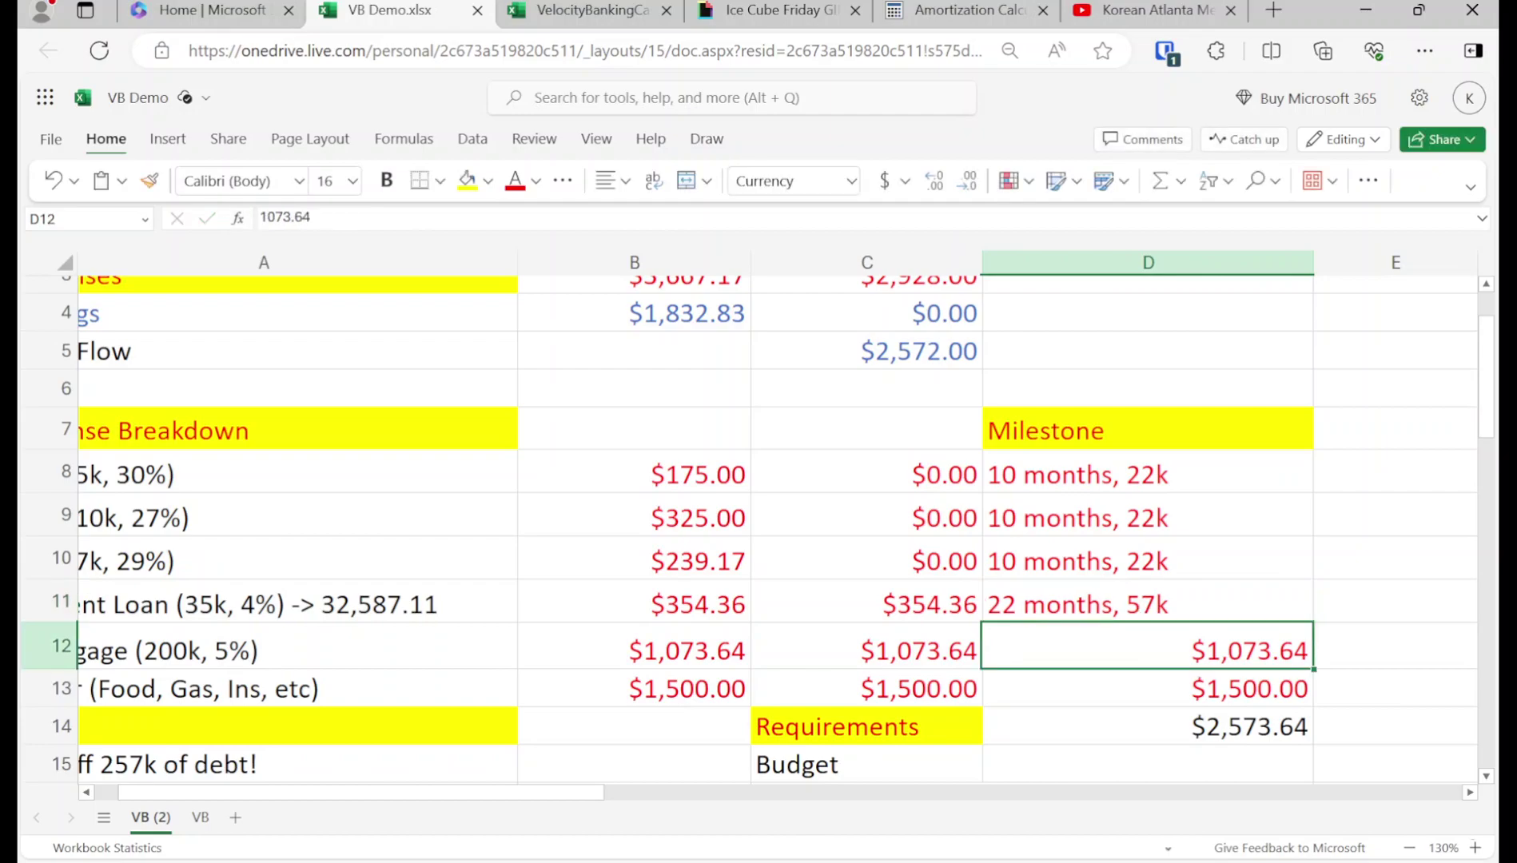
Clear the temporary expense figures and their total from D12:D14, and select the Mortgage label in A12
{"action": "key", "text": "shift+Down"}
{"action": "key", "text": "shift+Down"}
{"action": "key", "text": "Delete"}
{"action": "key", "text": "Left"}
{"action": "key", "text": "Left"}
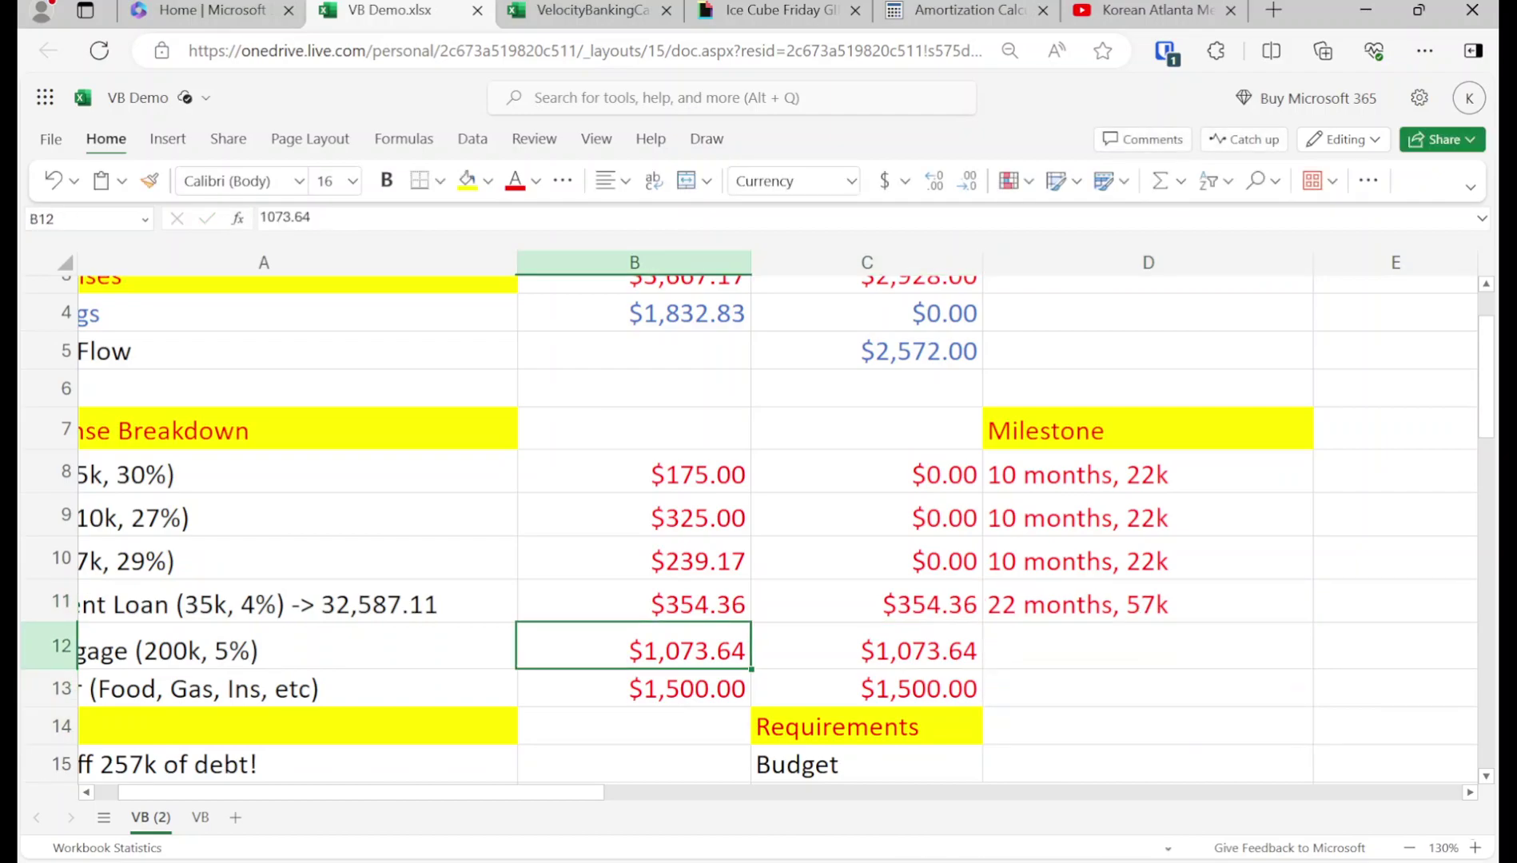
{"action": "key", "text": "Left"}
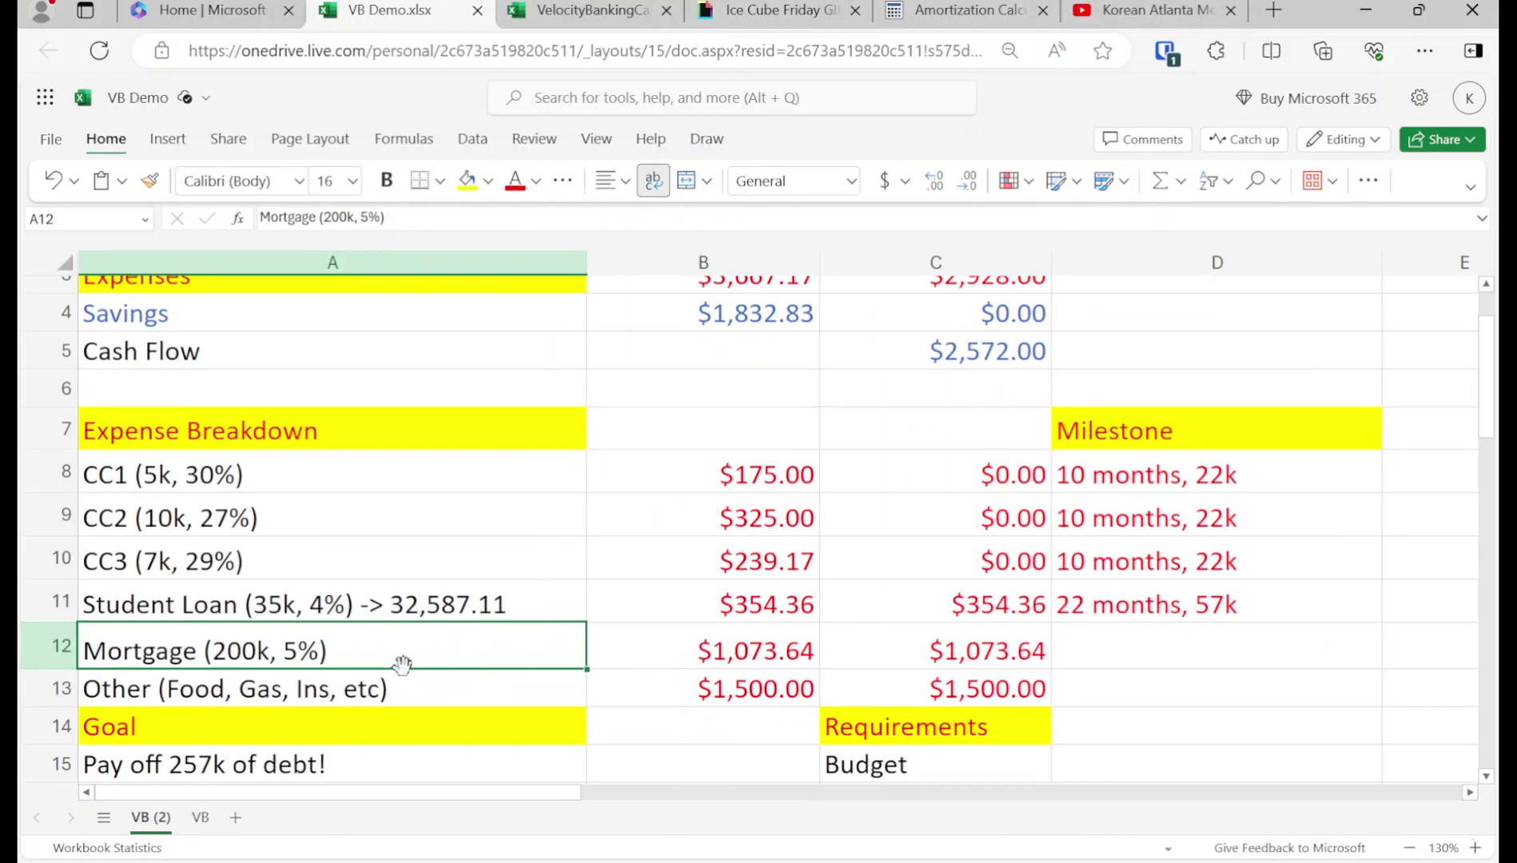
Switch to the Amortization Calculator page and set the loan amount to 200000 and the term to 30 years
{"action": "left_click", "coordinate": [947, 11]}
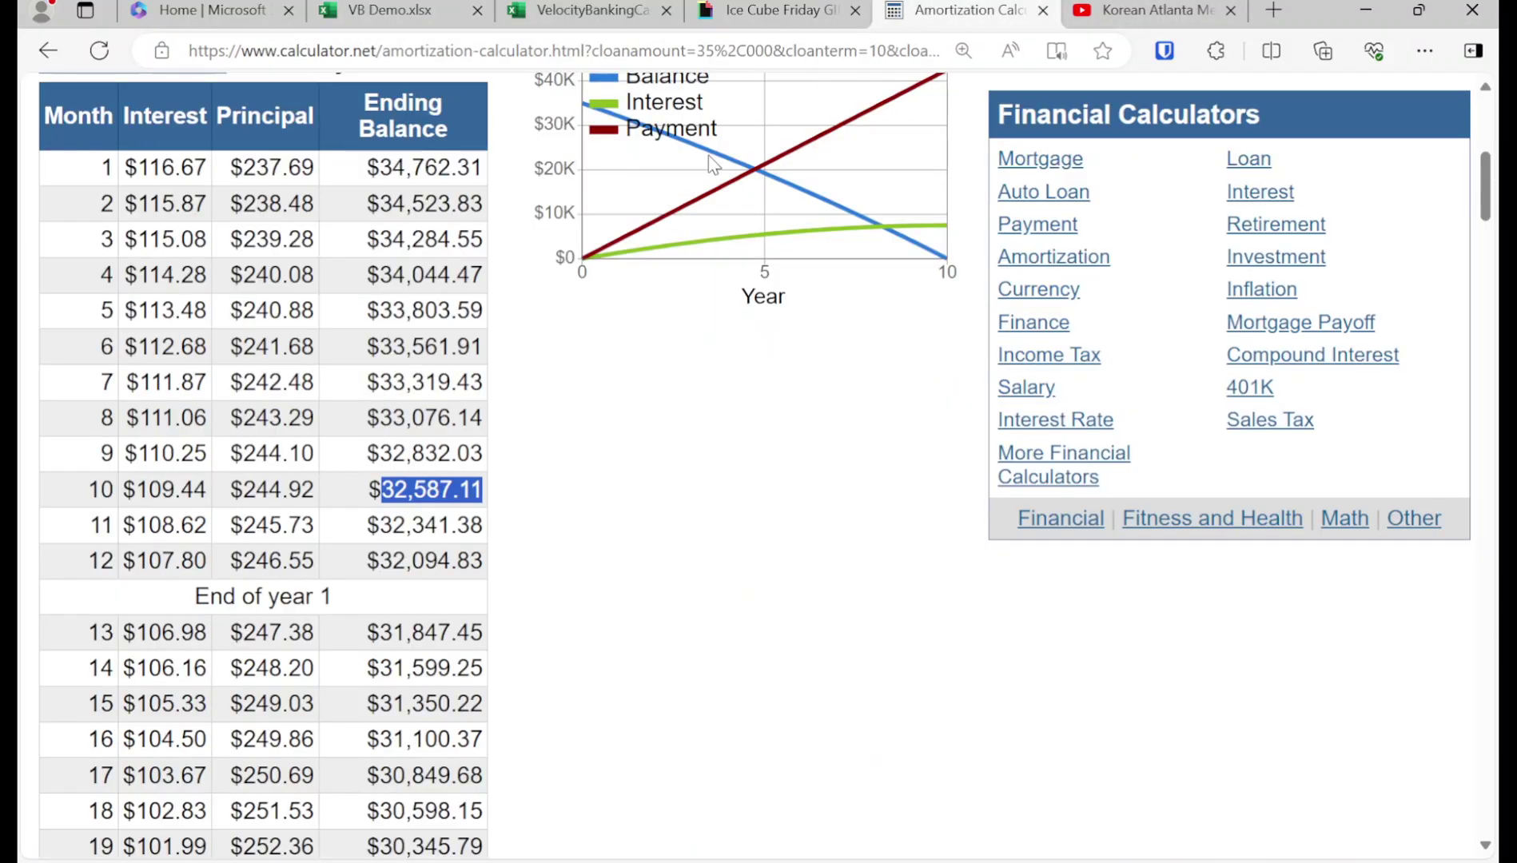
{"action": "type", "text": "200000"}
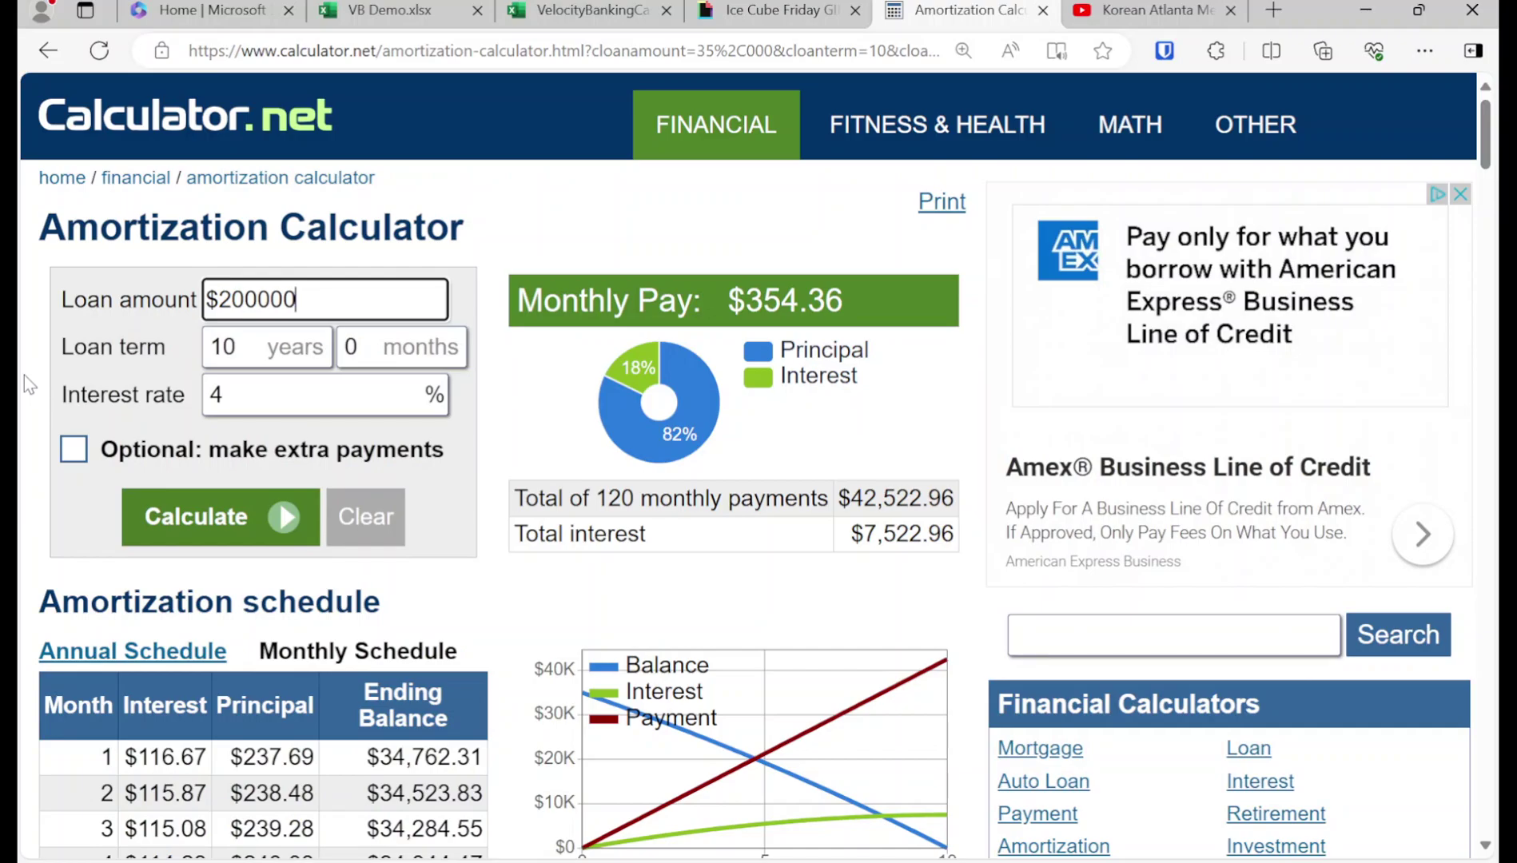
{"action": "key", "text": "Tab"}
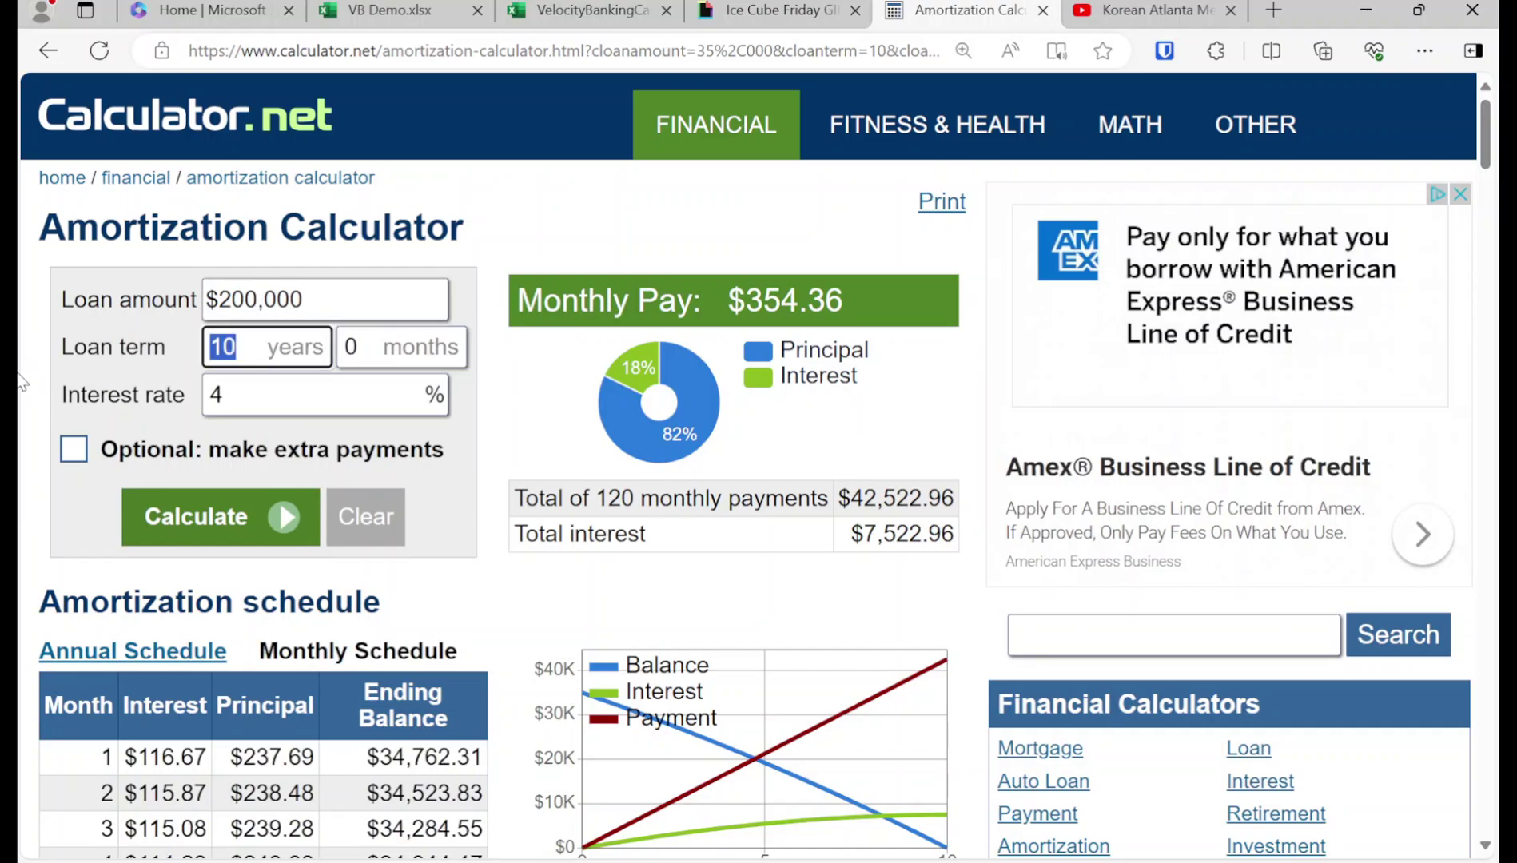
{"action": "type", "text": "30"}
{"action": "key", "text": "Tab"}
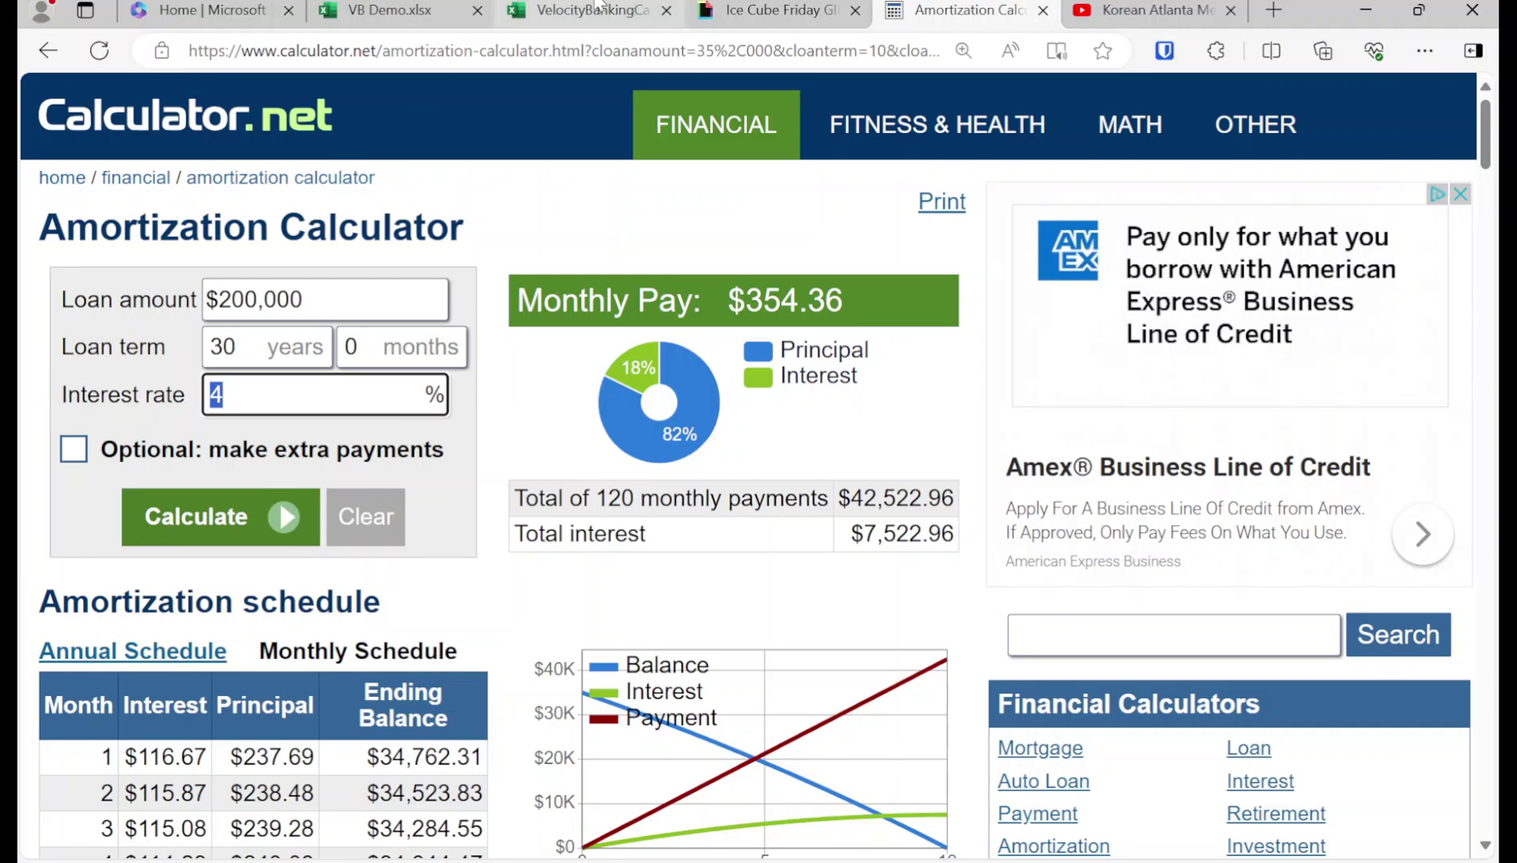
Check the mortgage rate in VB Demo, calculate the amortization at 5% interest, and show the monthly schedule
{"action": "left_click", "coordinate": [451, 9]}
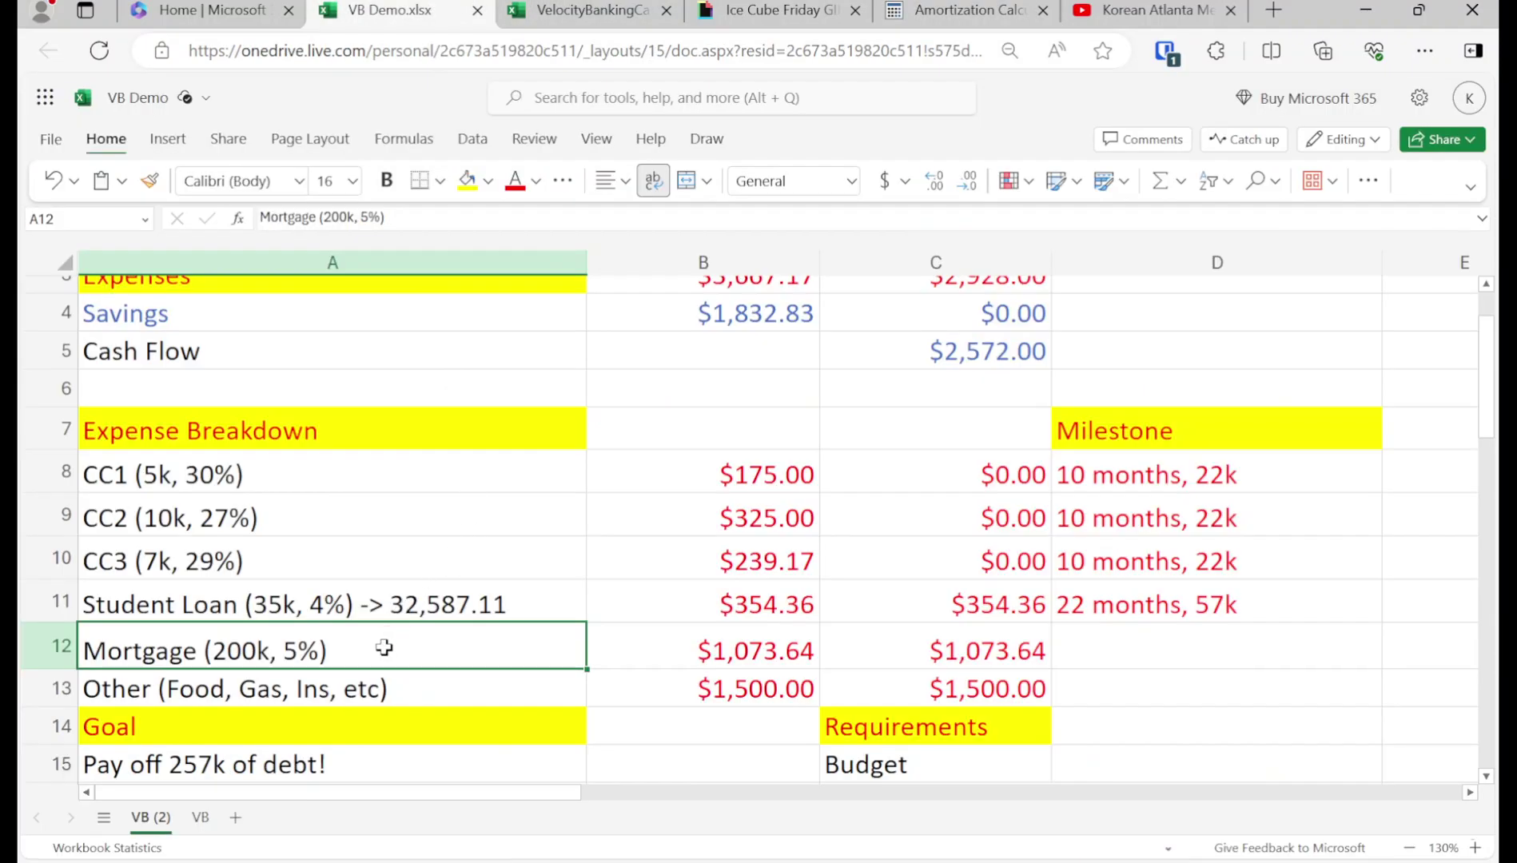
{"action": "left_click", "coordinate": [1150, 9]}
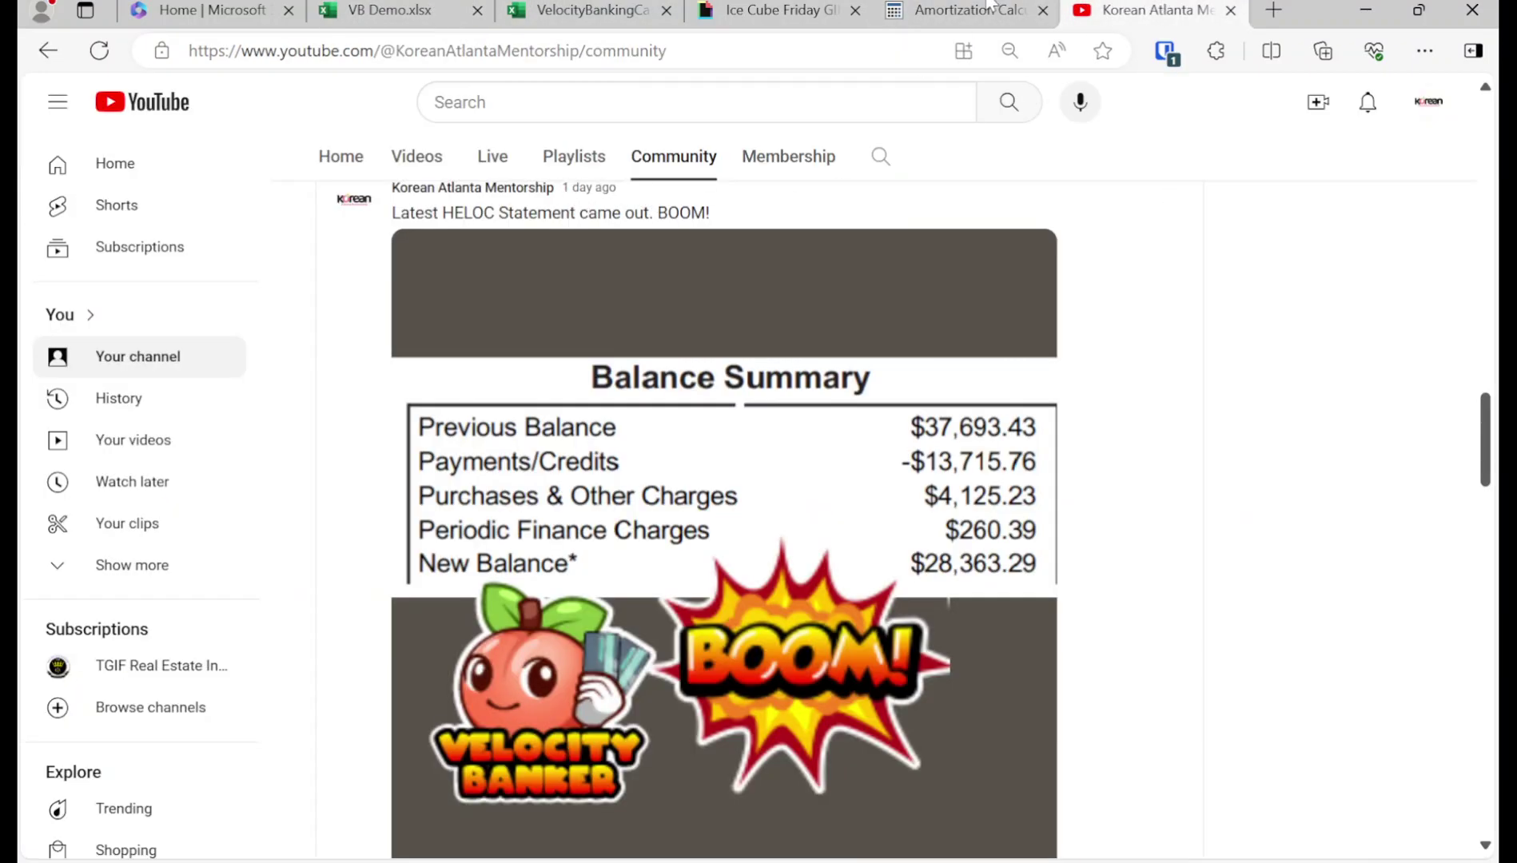
{"action": "left_click", "coordinate": [919, 10]}
{"action": "type", "text": "5"}
{"action": "left_click", "coordinate": [282, 515]}
{"action": "scroll", "coordinate": [315, 615], "scroll_direction": "down", "scroll_amount": 2}
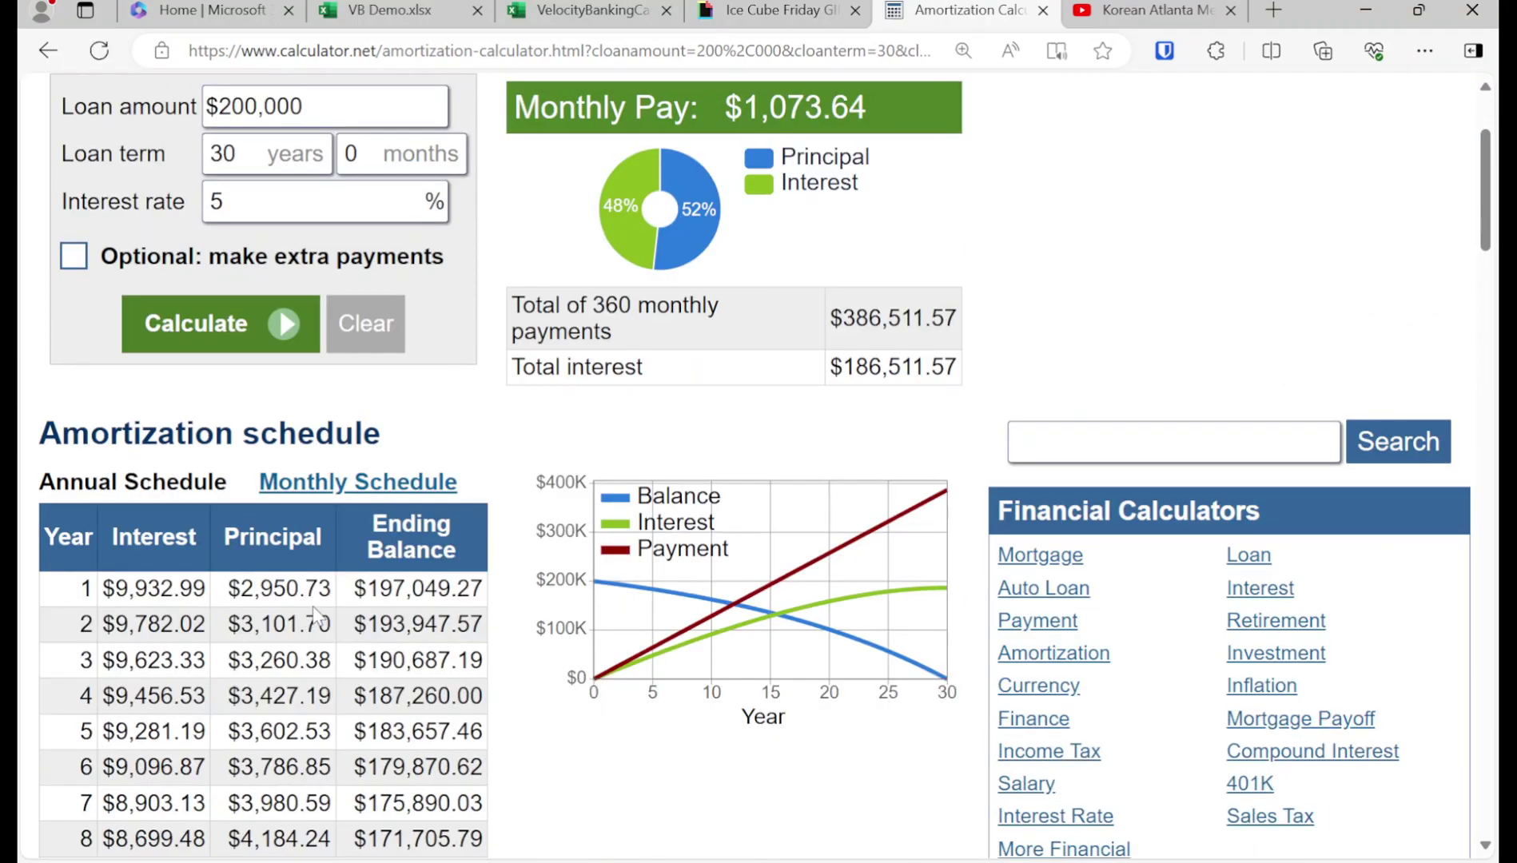
{"action": "left_click", "coordinate": [334, 481]}
{"action": "scroll", "coordinate": [323, 489], "scroll_direction": "down", "scroll_amount": 3}
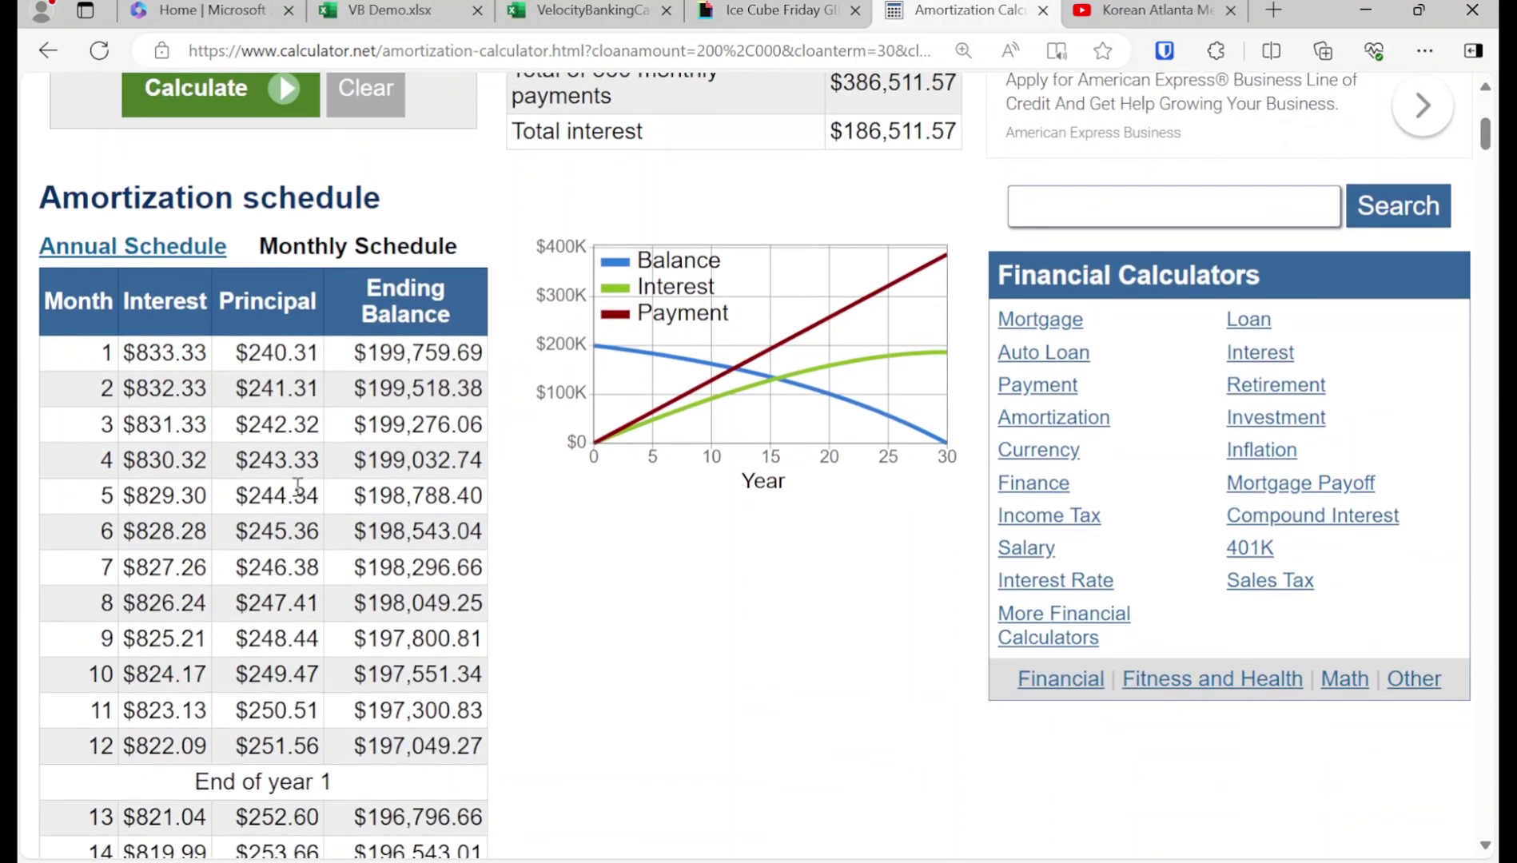
Check the student loan milestone in VB Demo and look up the mortgage's ending balance for month 22 in the amortization schedule
{"action": "left_click", "coordinate": [451, 8]}
{"action": "scroll", "coordinate": [524, 465], "scroll_direction": "up", "scroll_amount": 2}
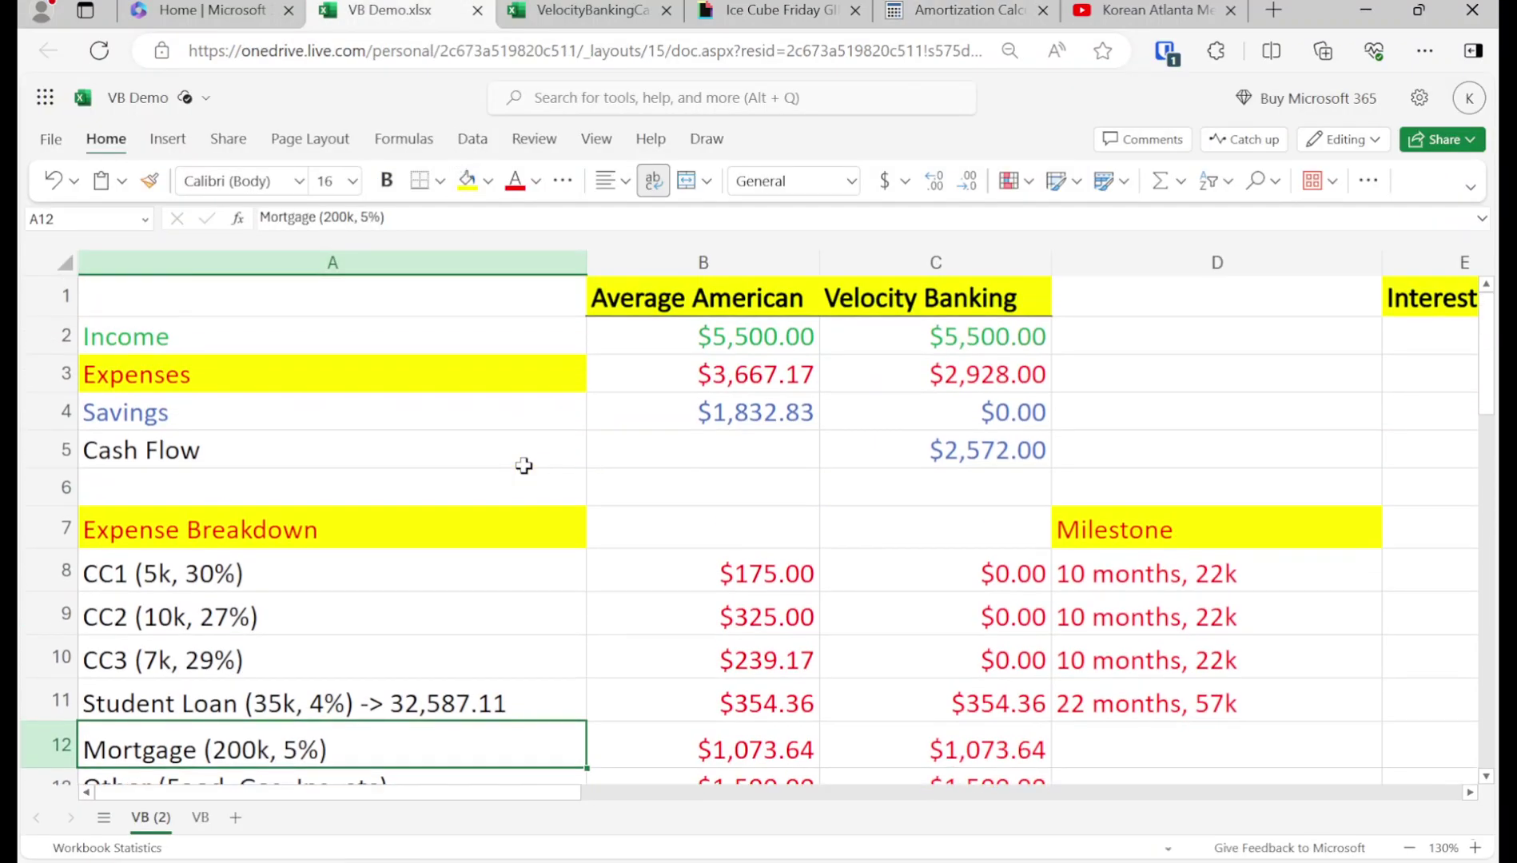
{"action": "scroll", "coordinate": [523, 465], "scroll_direction": "down", "scroll_amount": 2}
{"action": "scroll", "coordinate": [522, 465], "scroll_direction": "up", "scroll_amount": 2}
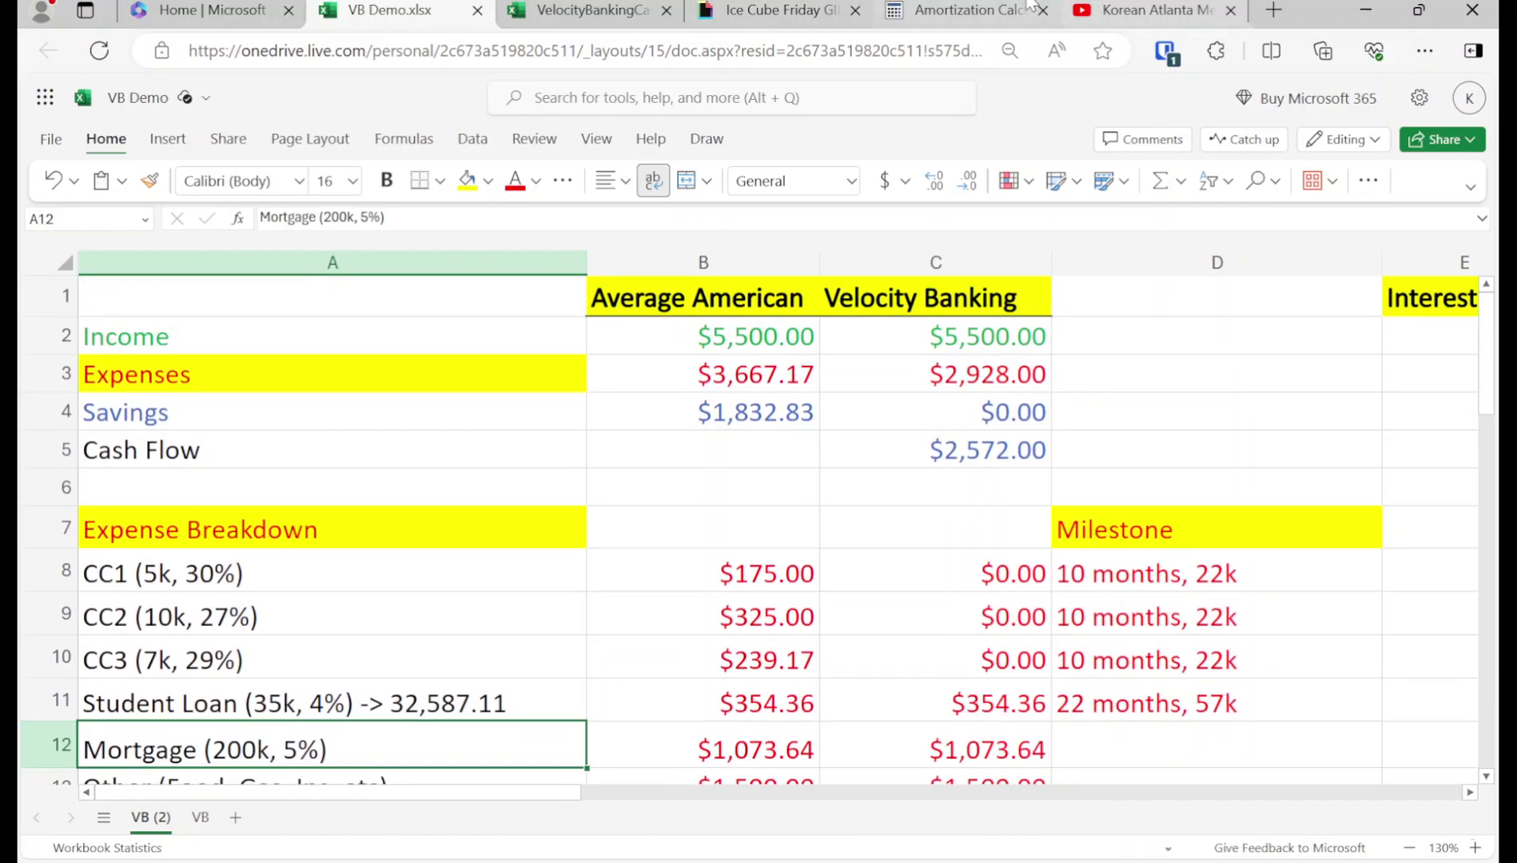
{"action": "left_click", "coordinate": [954, 9]}
{"action": "scroll", "coordinate": [301, 471], "scroll_direction": "down", "scroll_amount": 12}
{"action": "scroll", "coordinate": [354, 435], "scroll_direction": "up", "scroll_amount": 4}
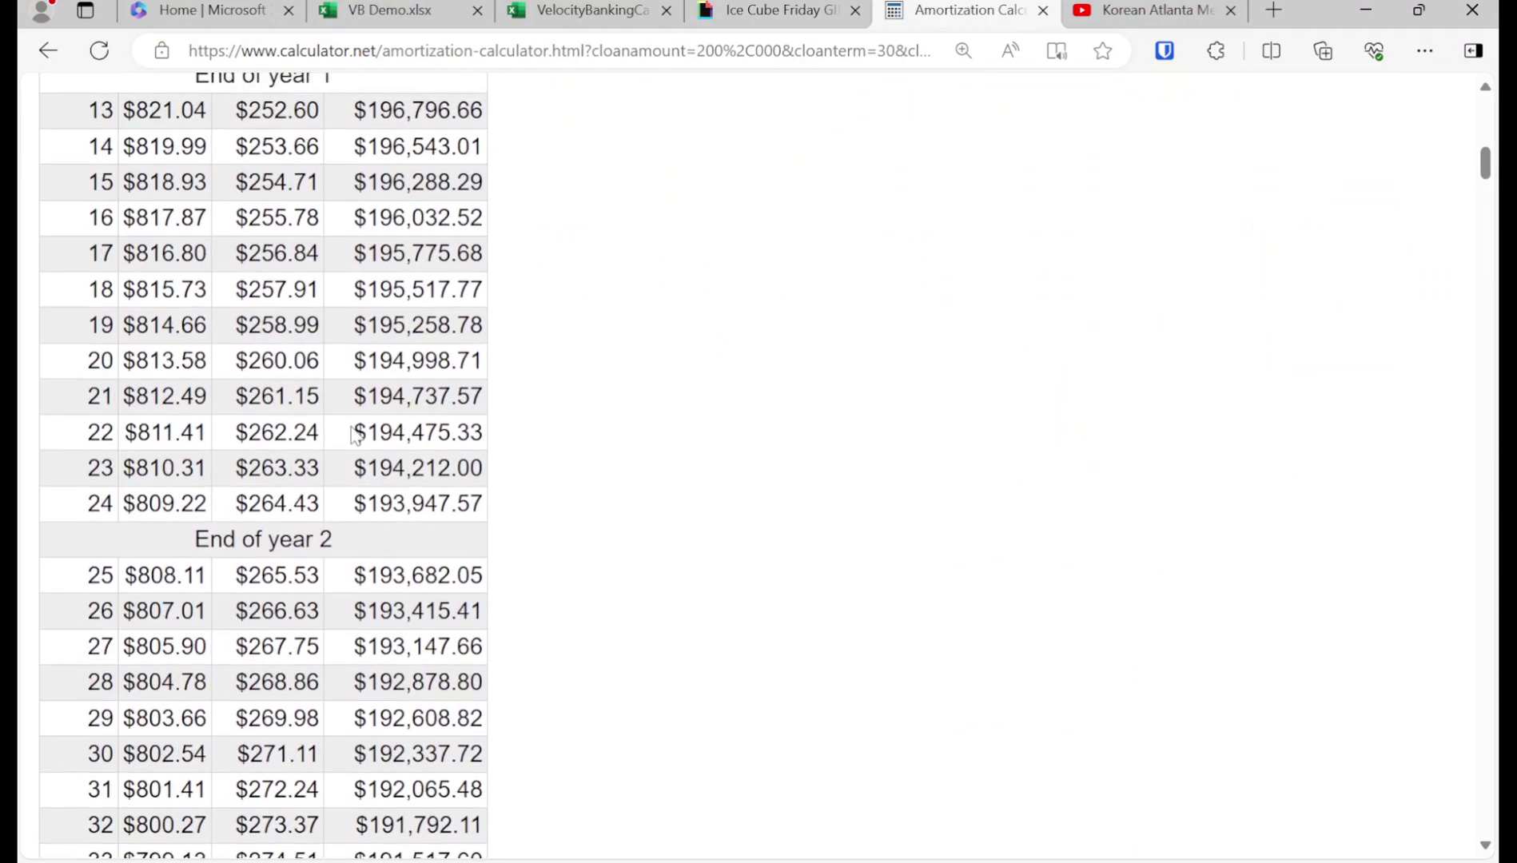
Copy the mortgage's month 22 ending balance from the amortization schedule and append it to VB Demo's A12 label as "-> 194,475.33"
{"action": "left_click_drag", "start_coordinate": [368, 430], "coordinate": [486, 429]}
{"action": "key", "text": "ctrl+c"}
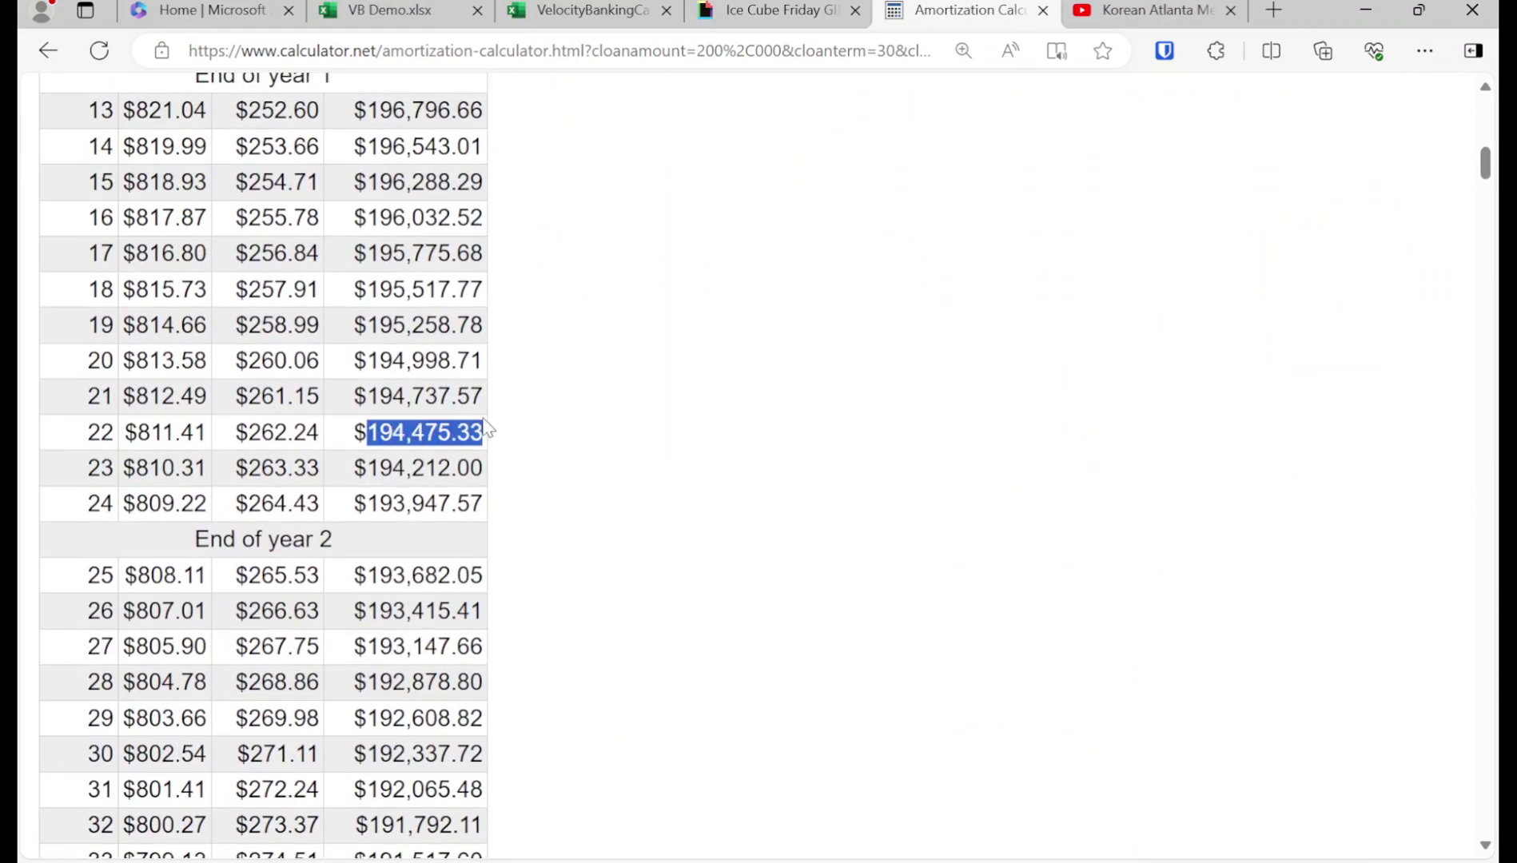
{"action": "left_click", "coordinate": [432, 4]}
{"action": "double_click", "coordinate": [409, 724]}
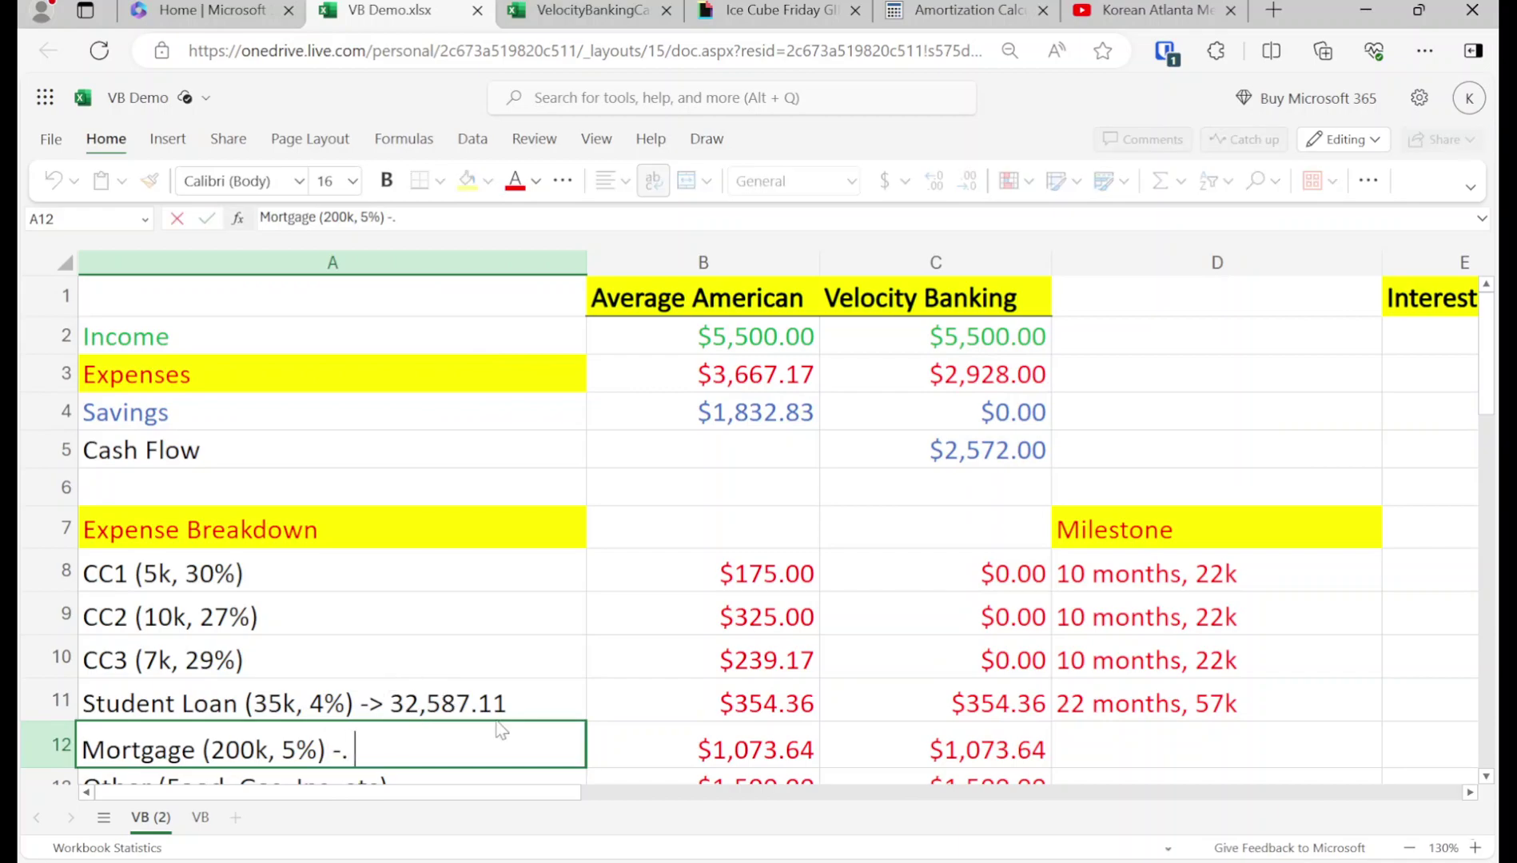
{"action": "key", "text": "ctrl+v"}
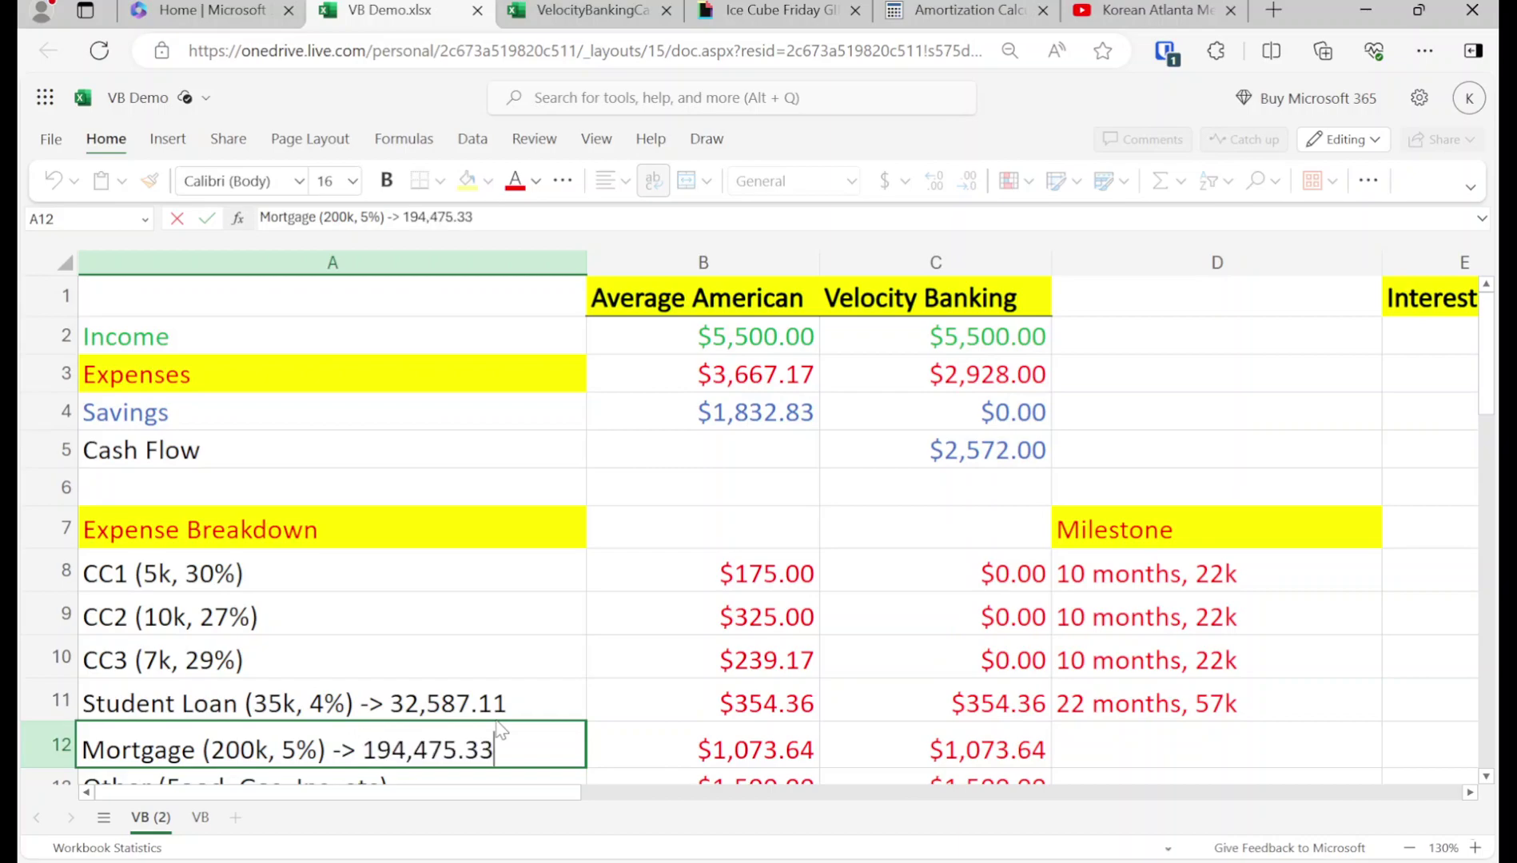
{"action": "key", "text": "Return"}
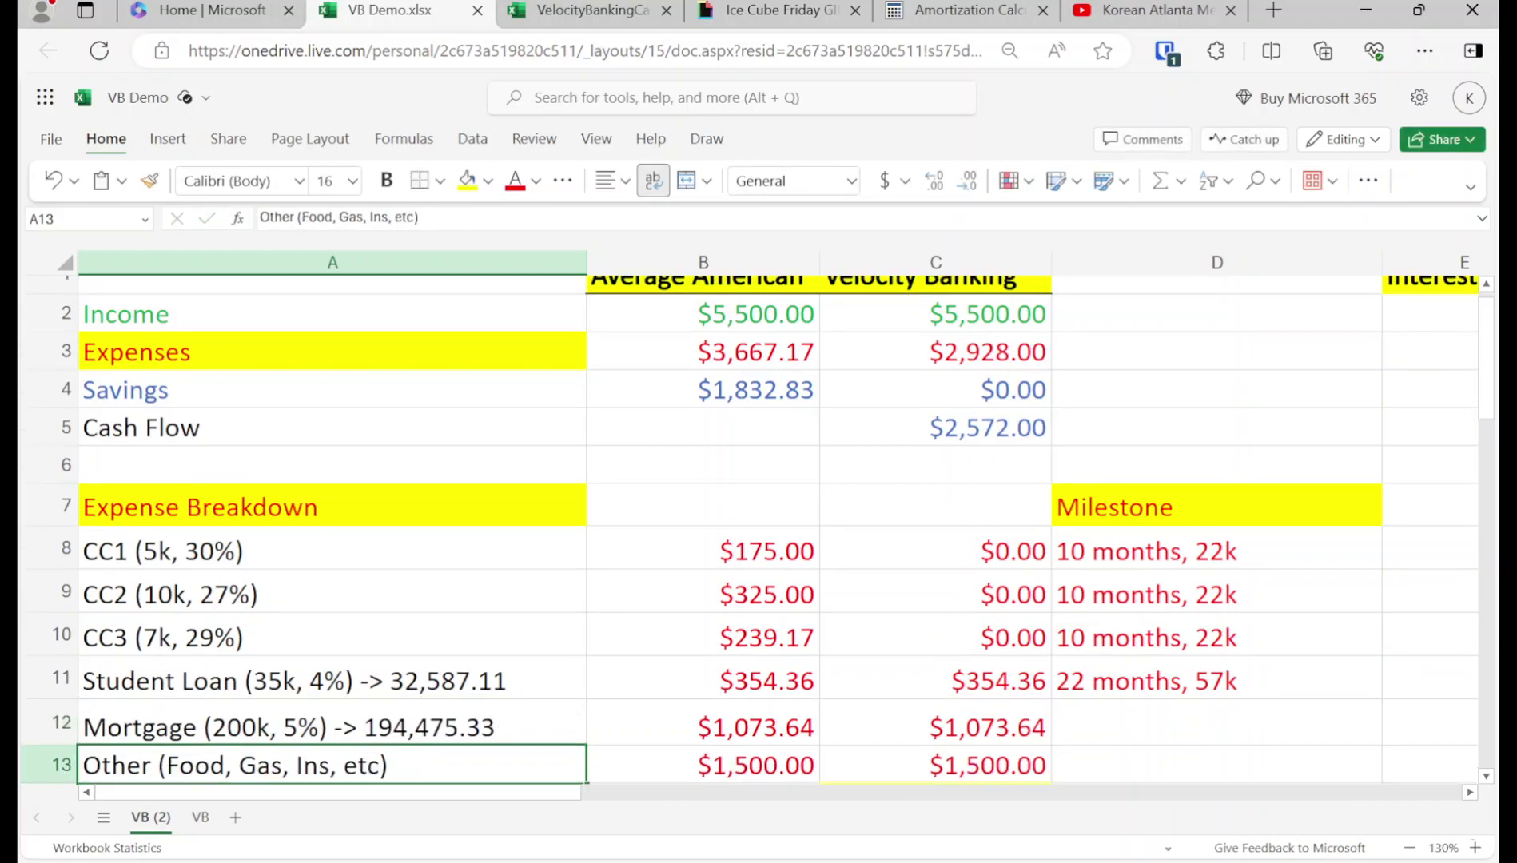
Switch to the VelocityBankingCalculator workbook and set the Original Balance to 200000
{"action": "left_click", "coordinate": [607, 7]}
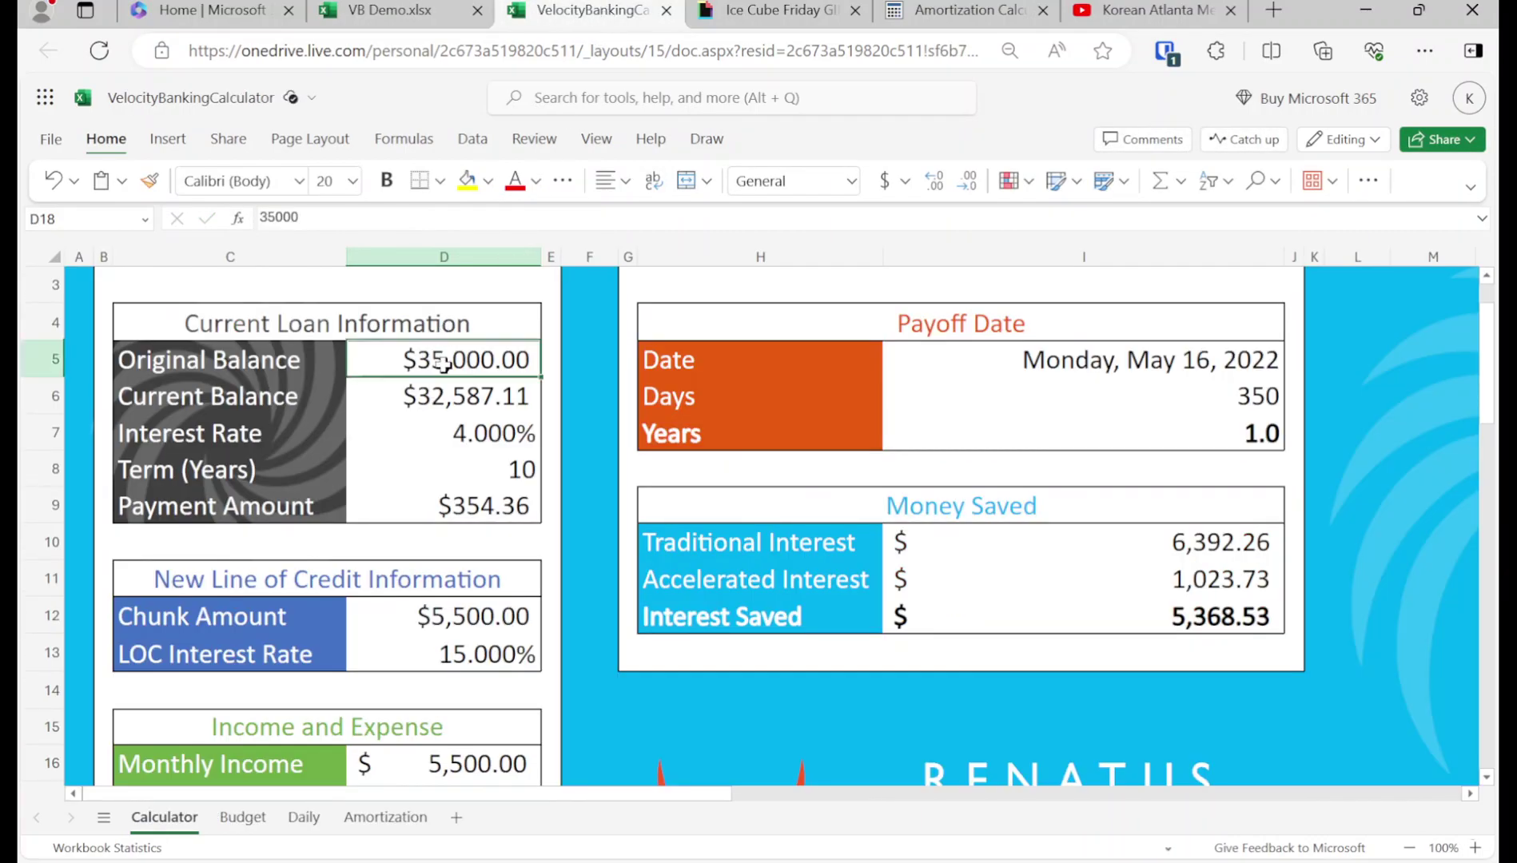
{"action": "mouse_move", "coordinate": [408, 371]}
{"action": "type", "text": "200,00"}
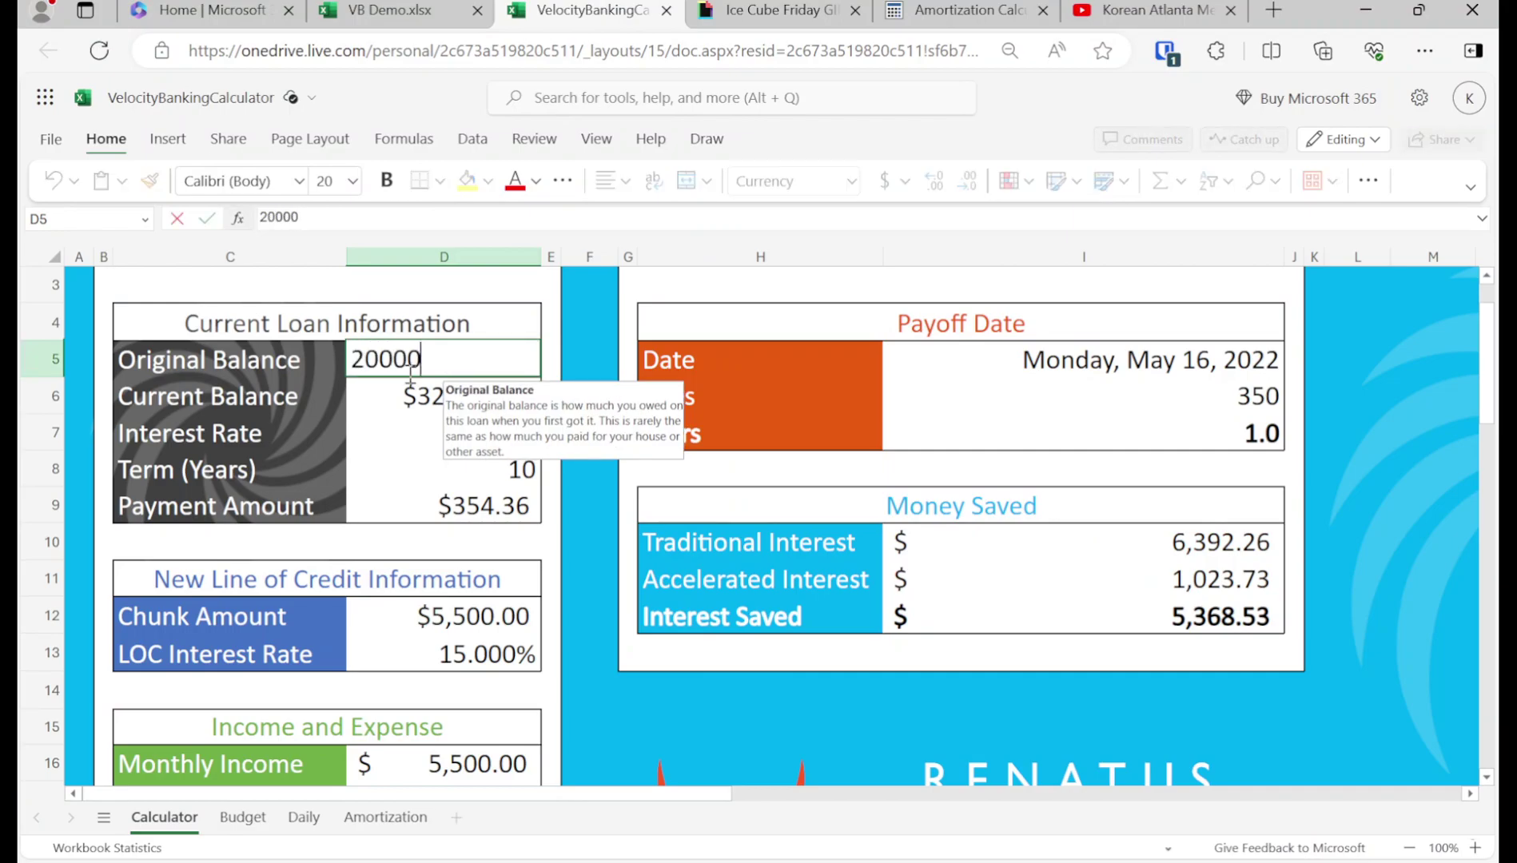
{"action": "type", "text": "0"}
{"action": "key", "text": "Return"}
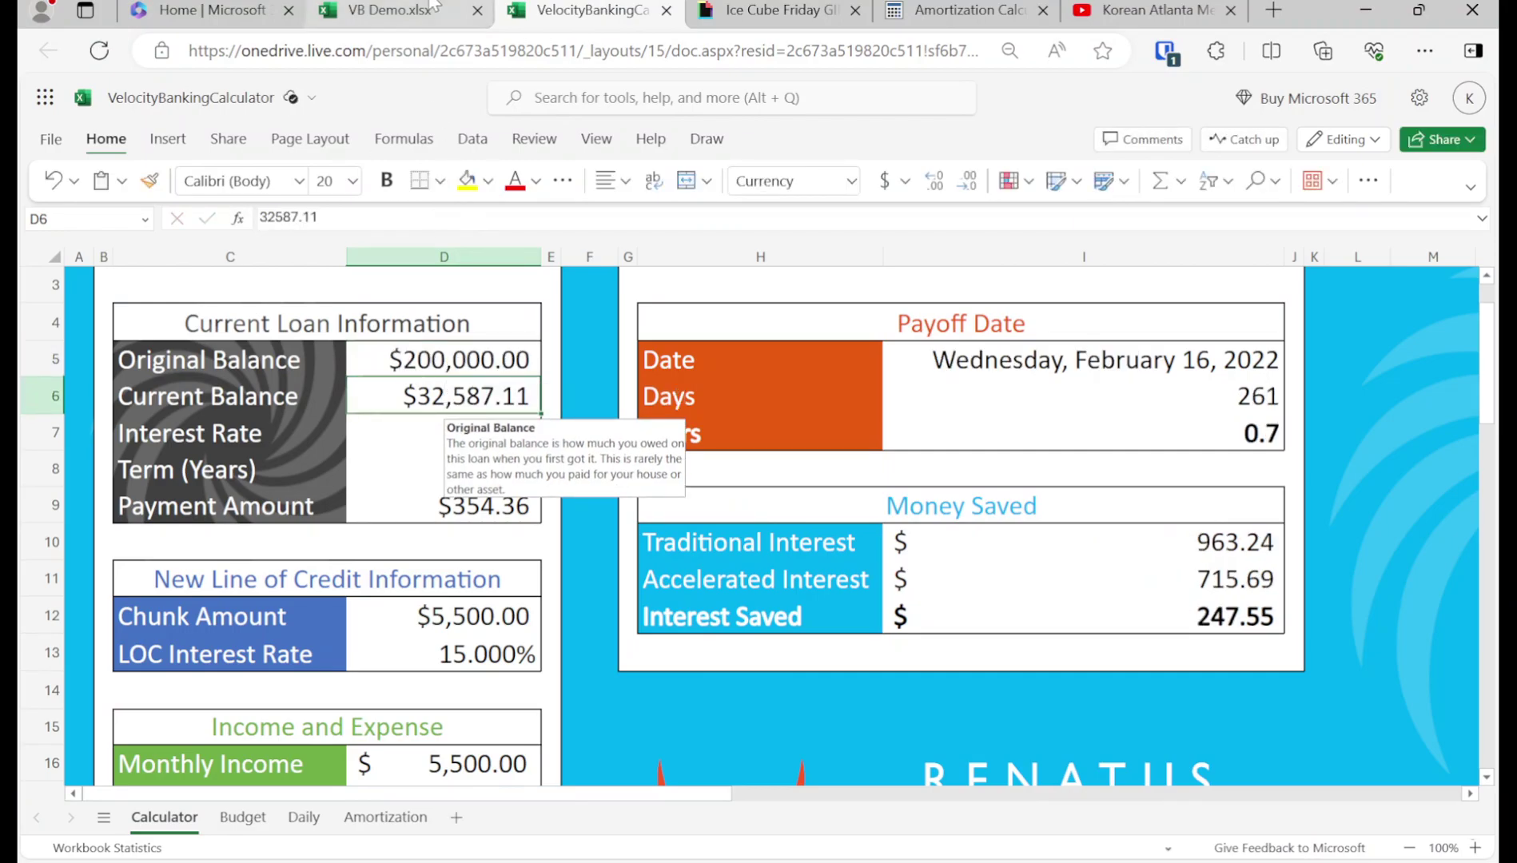
Copy 194,475.33 from the Mortgage label in VB Demo and enter it as the Current Balance in VelocityBankingCalculator
{"action": "left_click", "coordinate": [433, 7]}
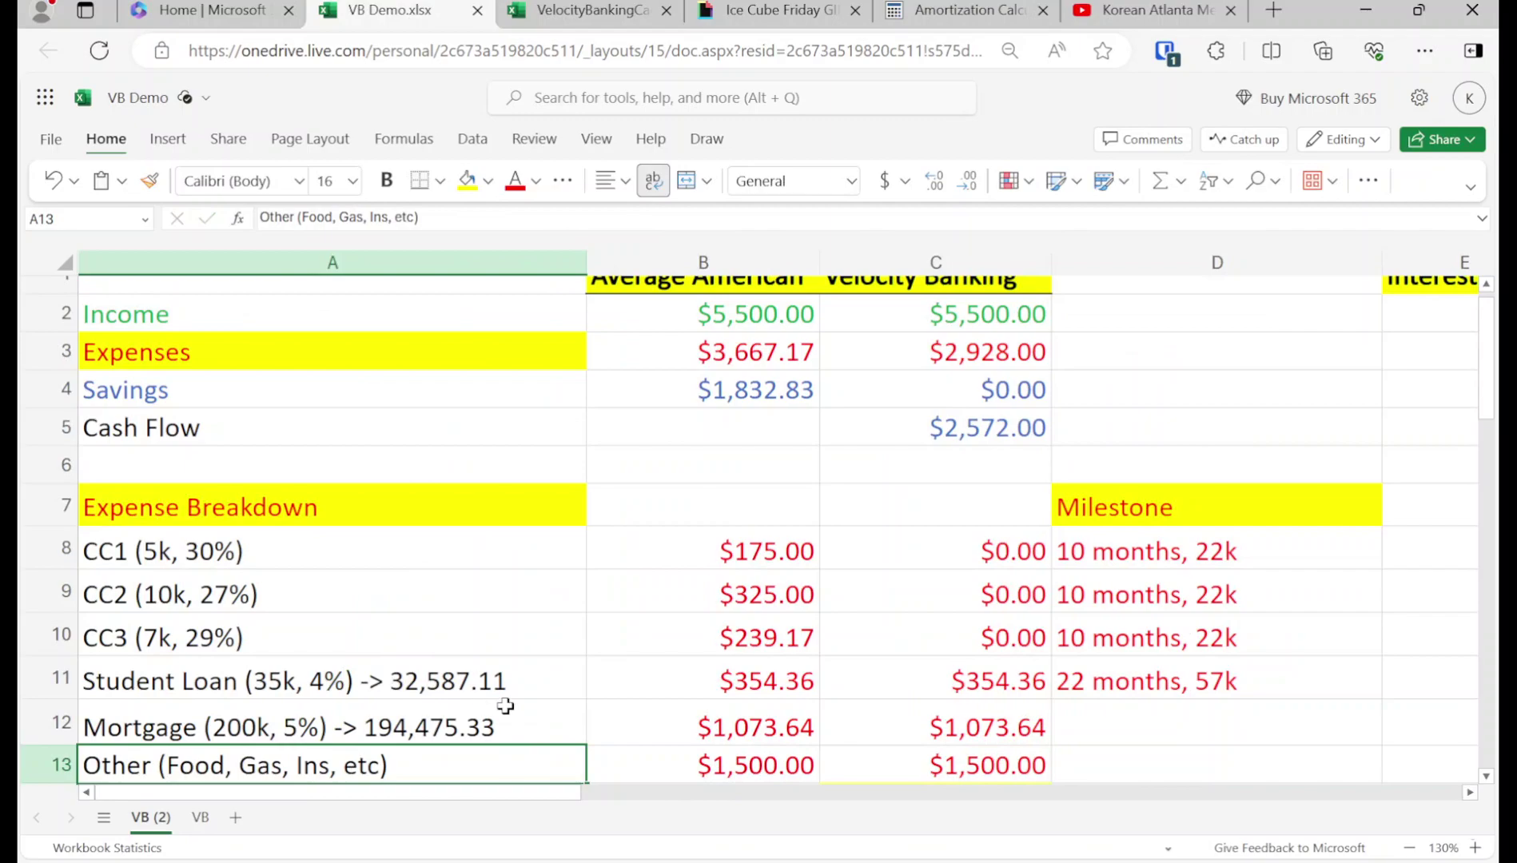
{"action": "left_click", "coordinate": [517, 719]}
{"action": "double_click", "coordinate": [517, 720]}
{"action": "left_click_drag", "start_coordinate": [515, 721], "coordinate": [367, 742]}
{"action": "key", "text": "ctrl+c"}
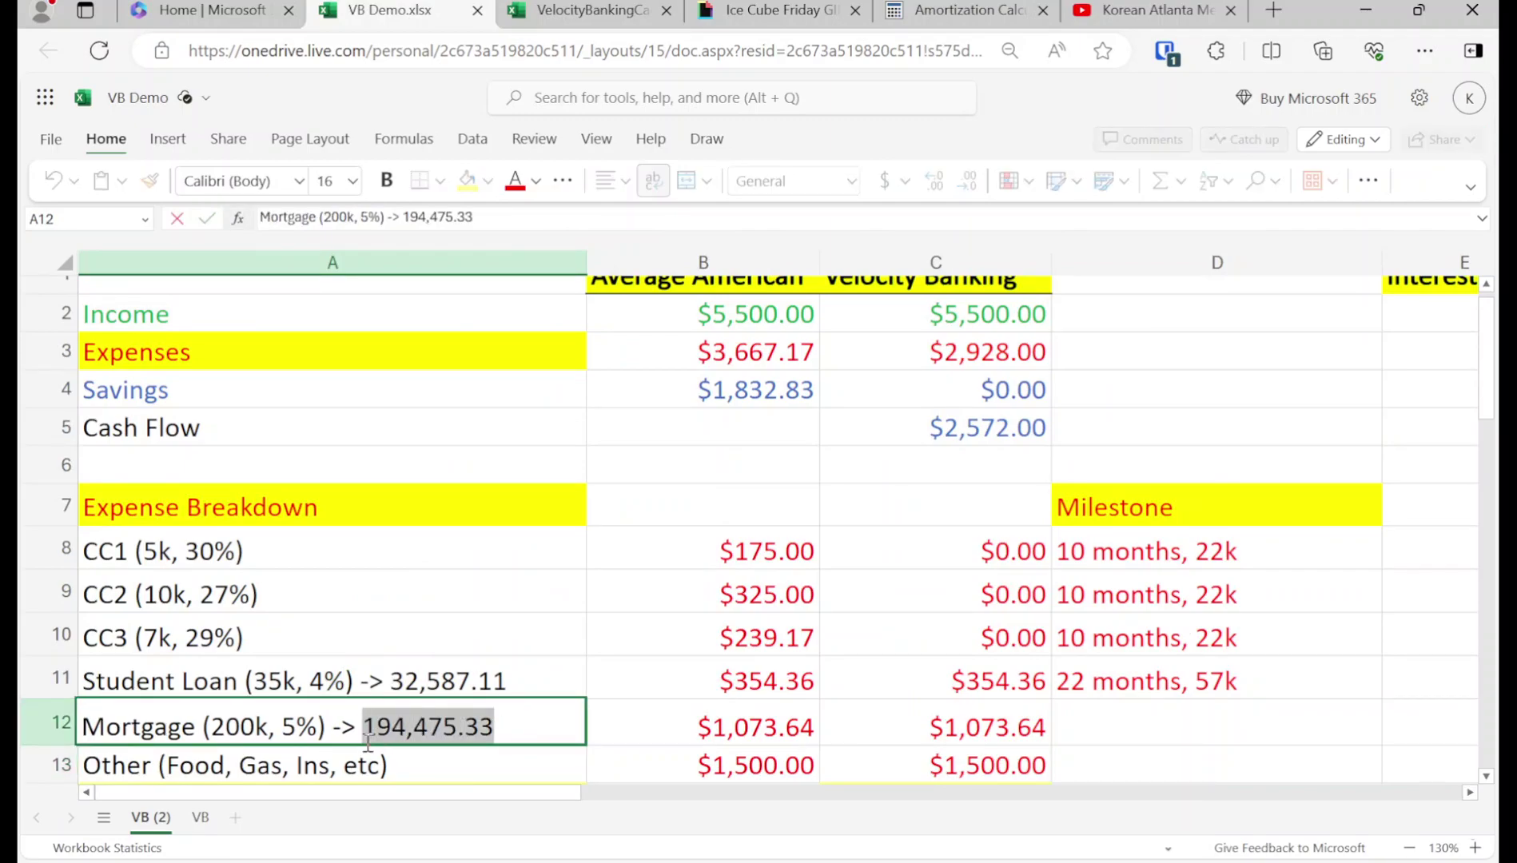
{"action": "left_click", "coordinate": [517, 14]}
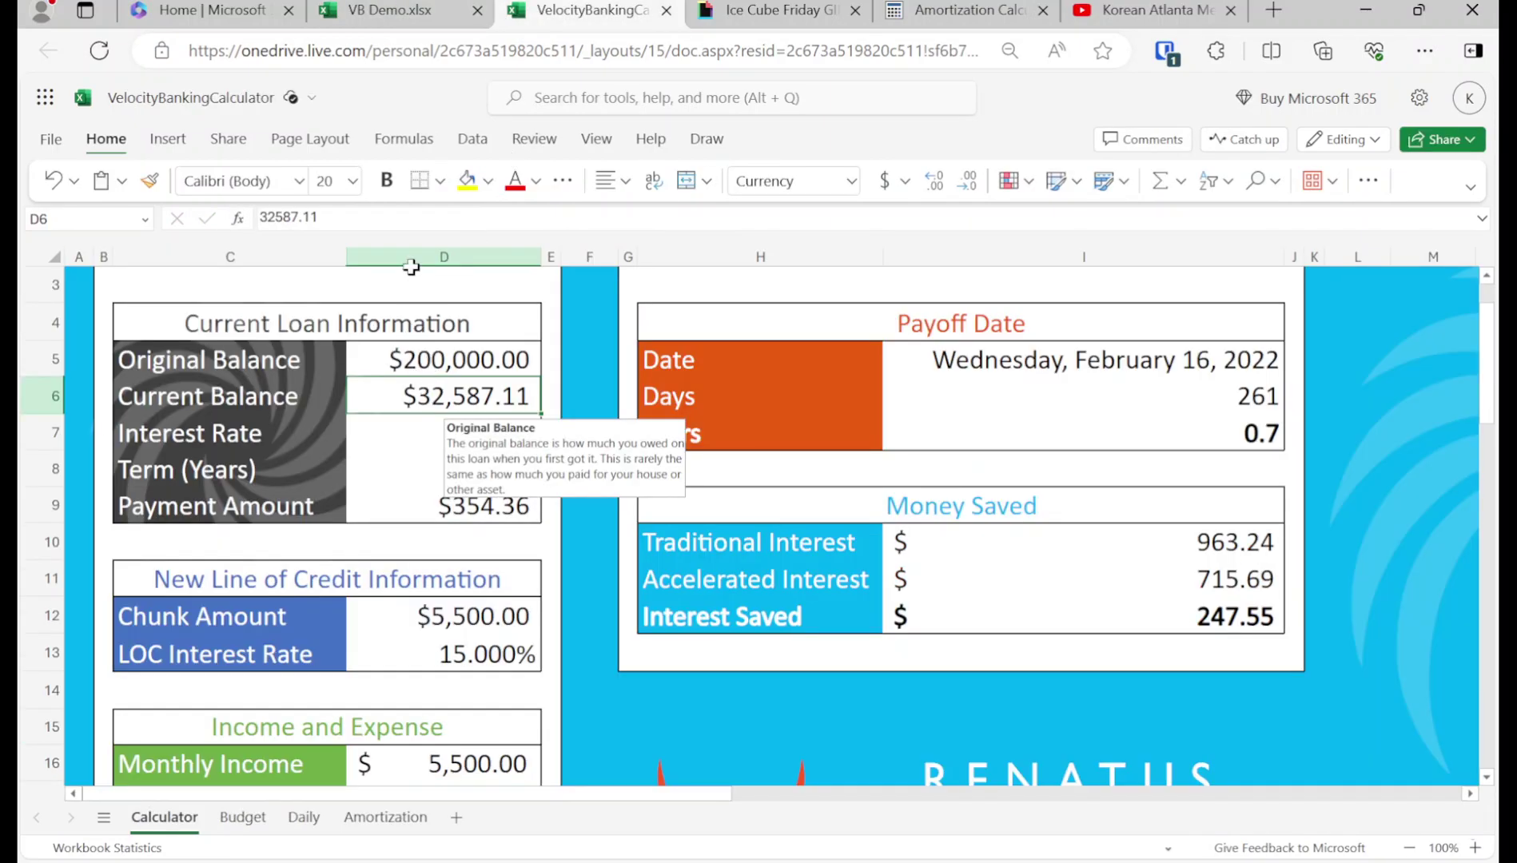
{"action": "left_click", "coordinate": [396, 361]}
{"action": "left_click", "coordinate": [400, 396]}
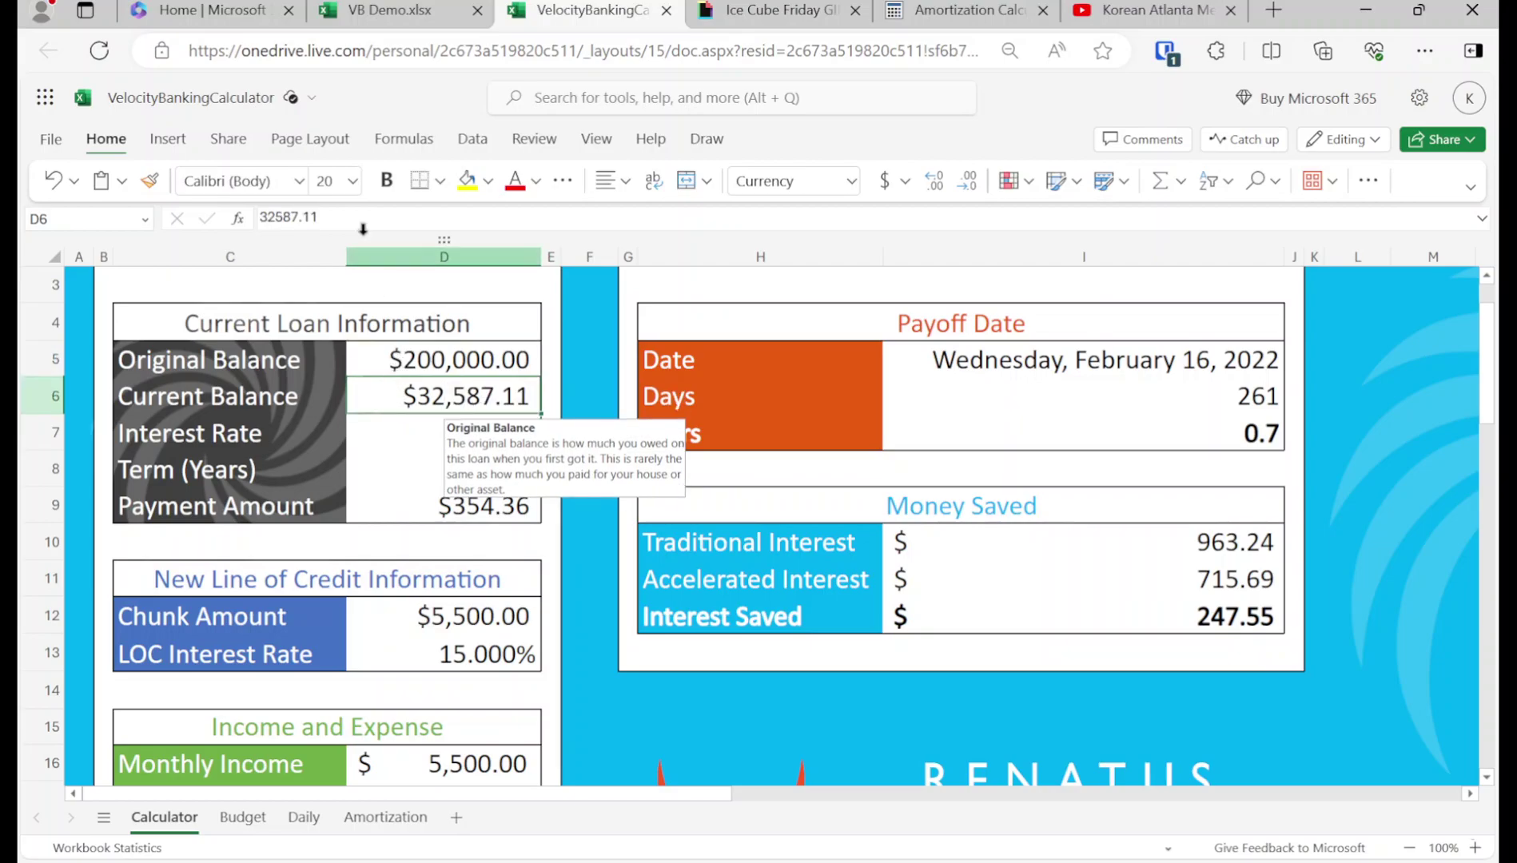
{"action": "left_click", "coordinate": [333, 216]}
{"action": "double_click", "coordinate": [333, 216]}
{"action": "key", "text": "ctrl+v"}
Check the mortgage rate in VB Demo, and set the calculator's Interest Rate to 5% and Term to 30 years
{"action": "left_click", "coordinate": [444, 441]}
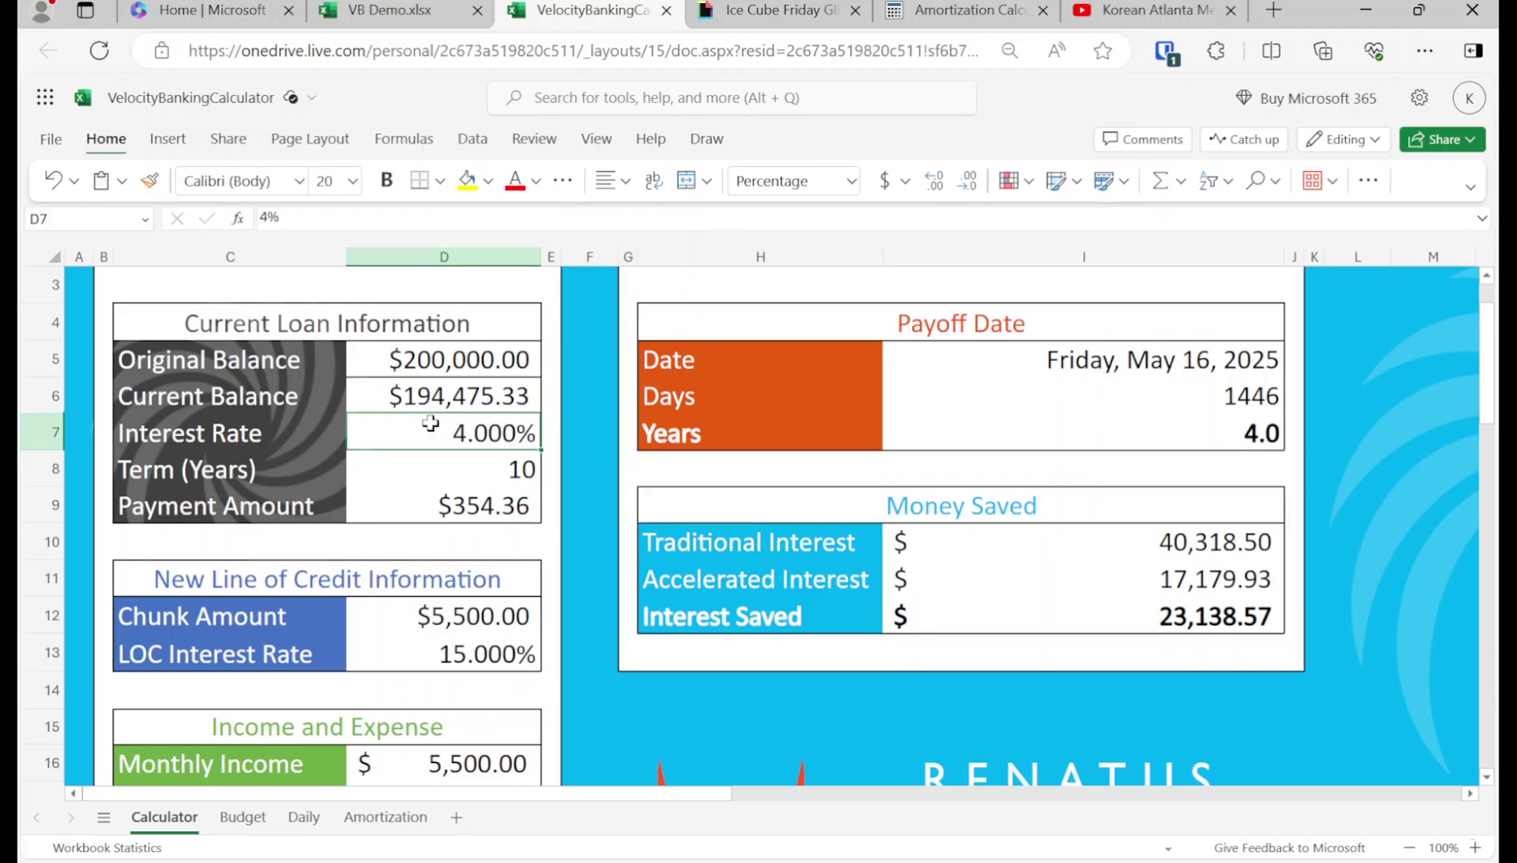
{"action": "left_click", "coordinate": [438, 9]}
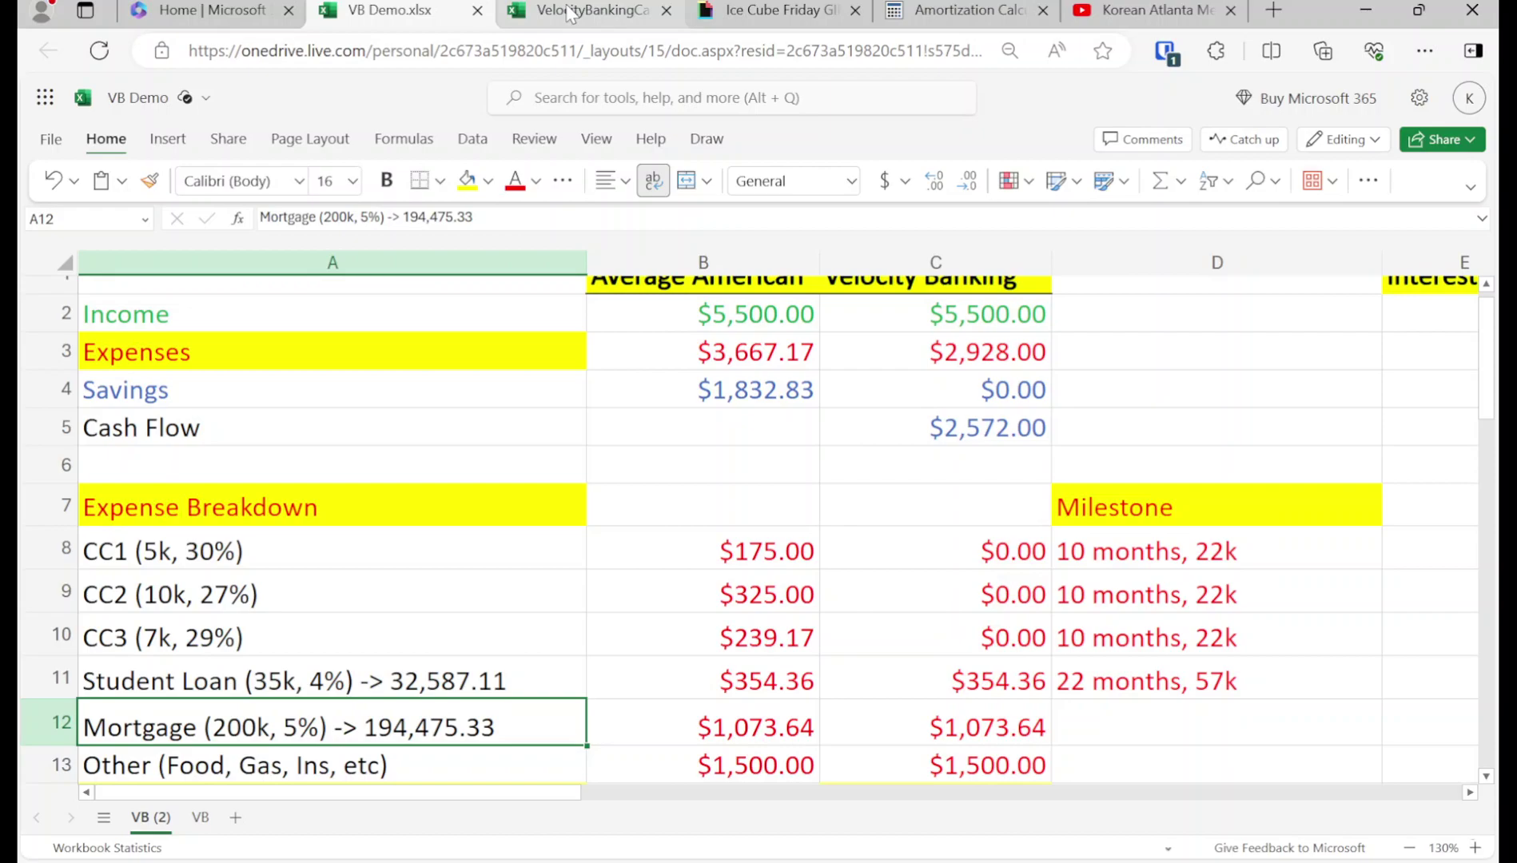
{"action": "left_click", "coordinate": [570, 13]}
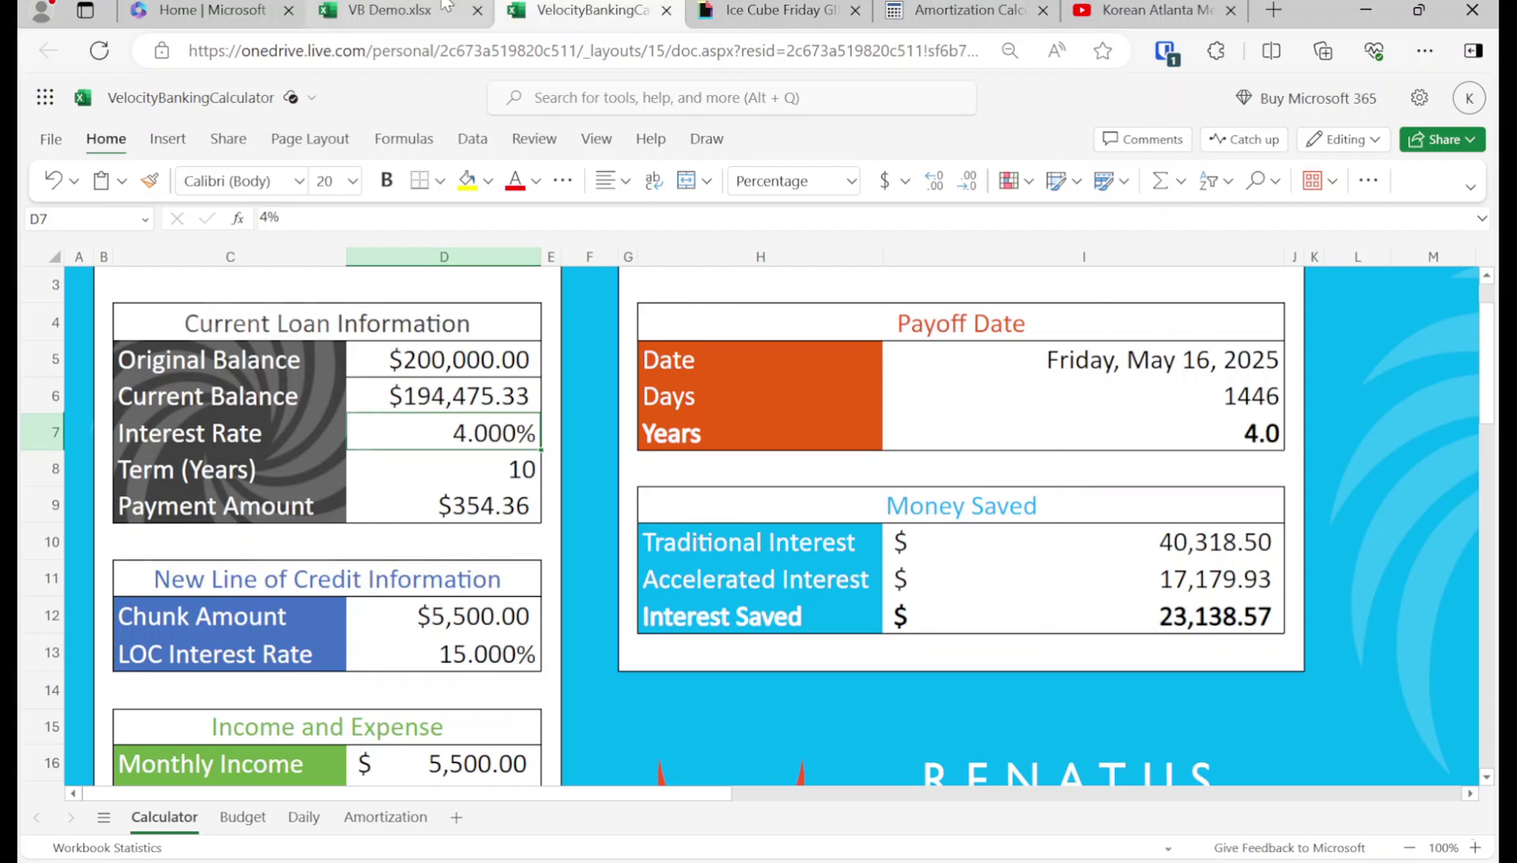
{"action": "left_click", "coordinate": [391, 12]}
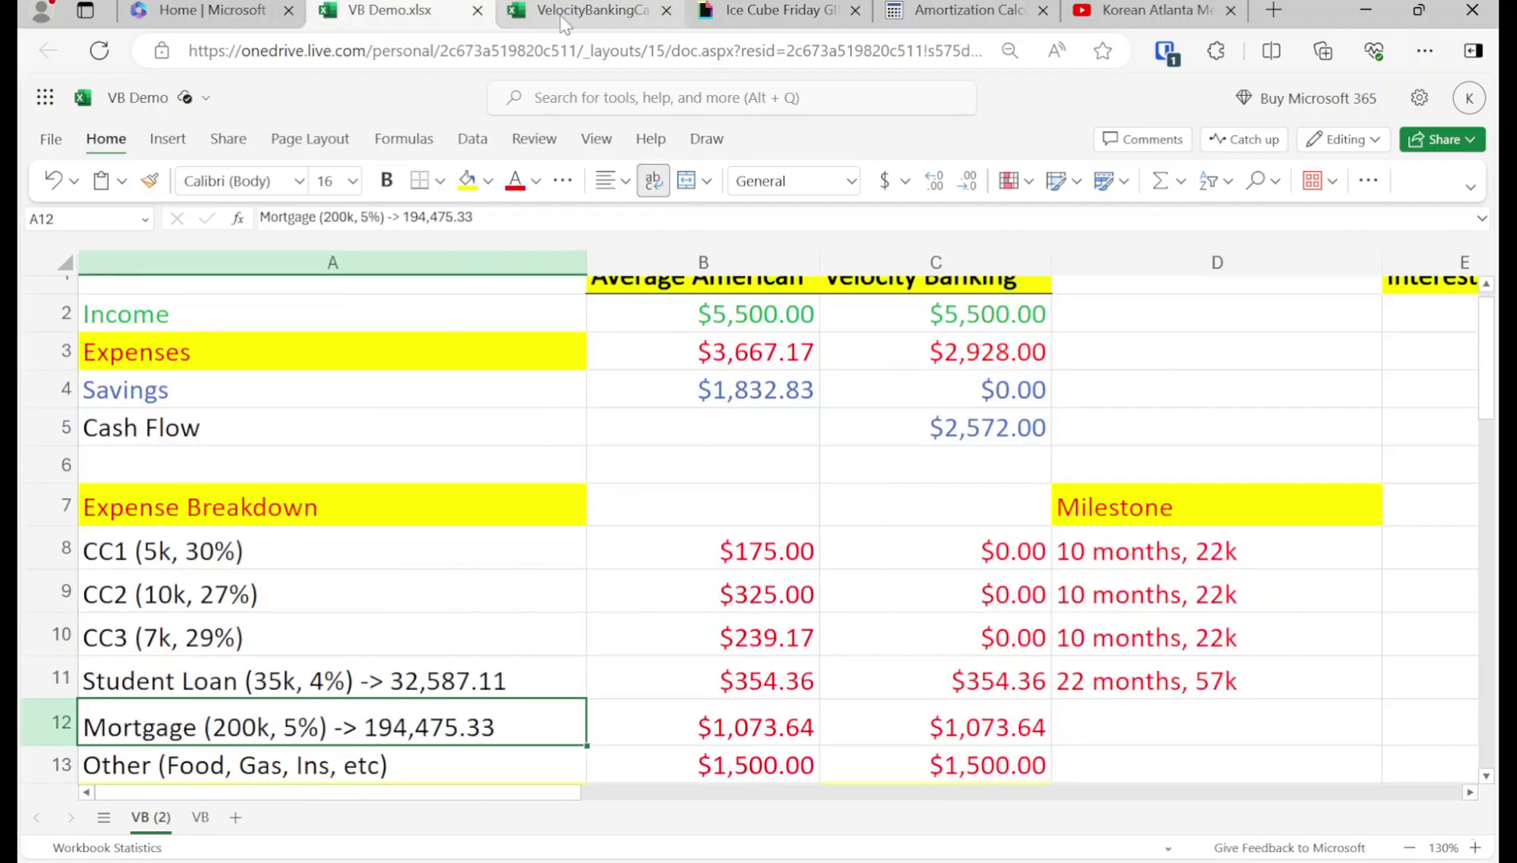
{"action": "left_click", "coordinate": [564, 8]}
{"action": "type", "text": "5"}
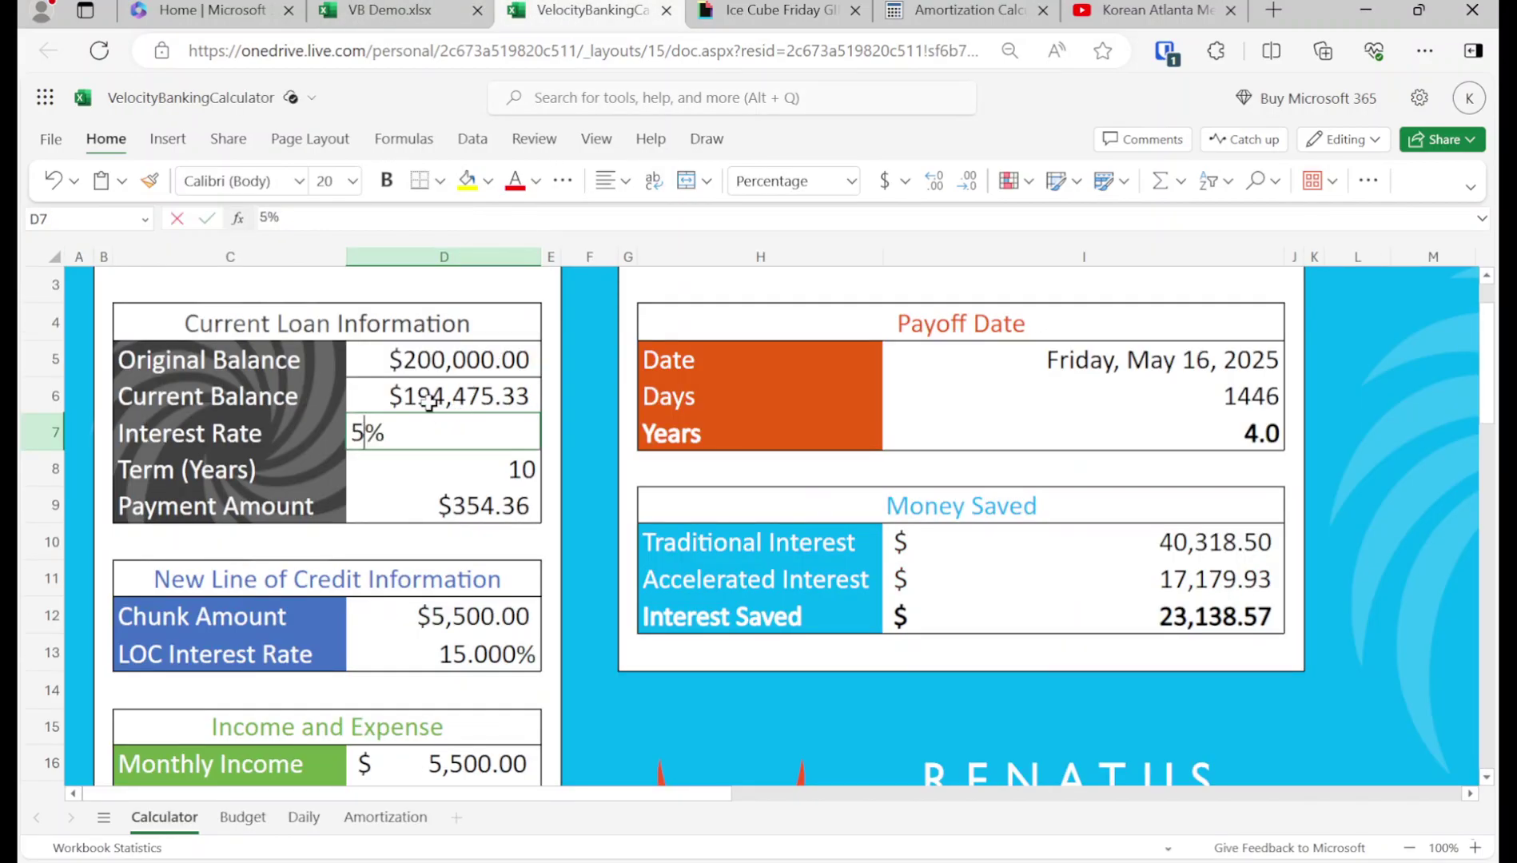
{"action": "key", "text": "Return"}
{"action": "type", "text": "30"}
{"action": "key", "text": "Return"}
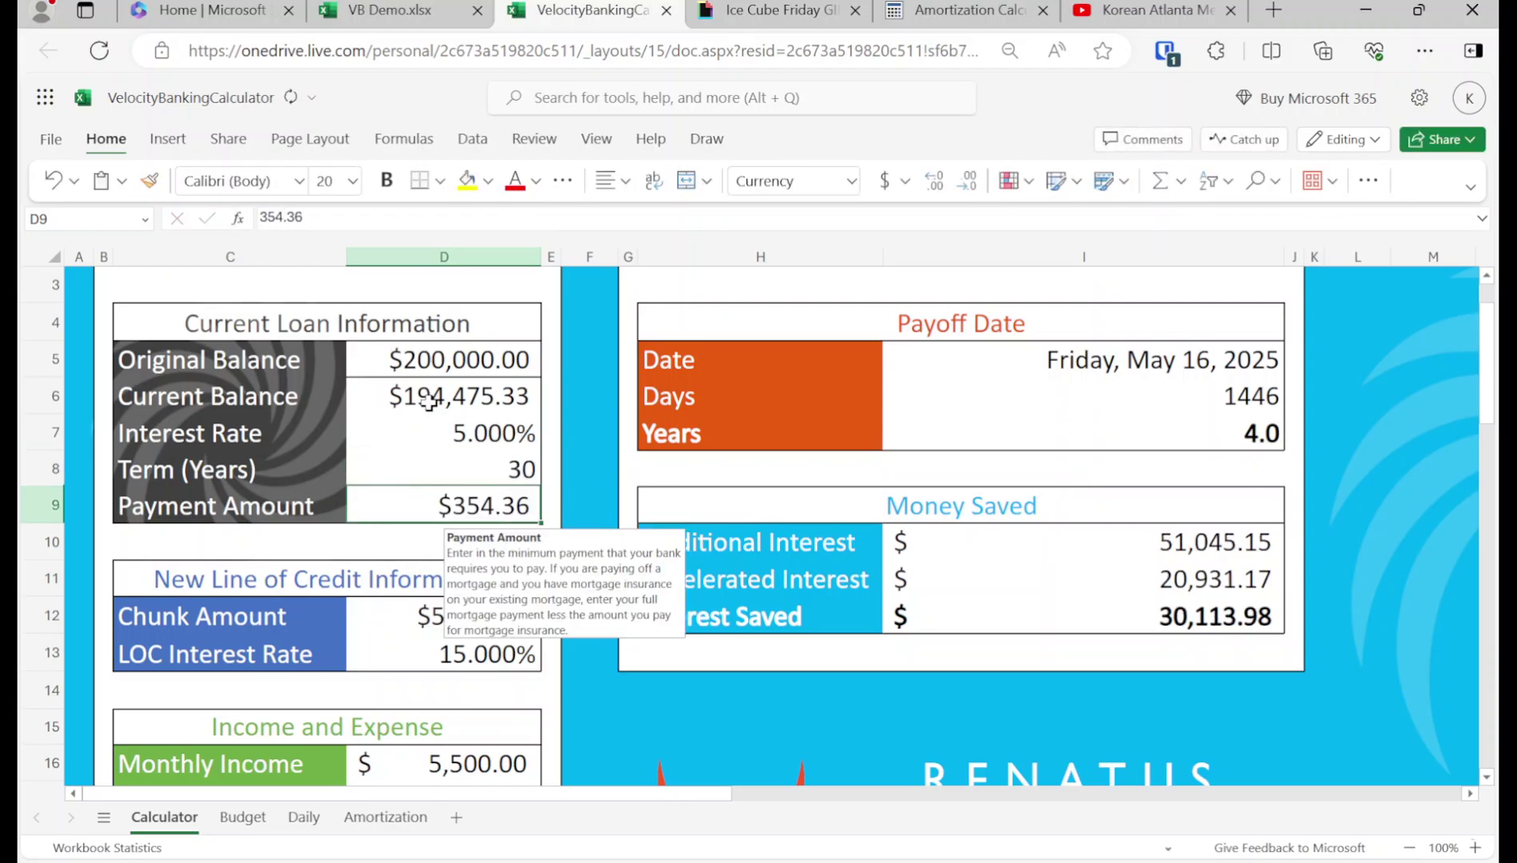
Look up the mortgage payment in VB Demo and set the calculator's Payment Amount to 1073.64
{"action": "left_click", "coordinate": [391, 11]}
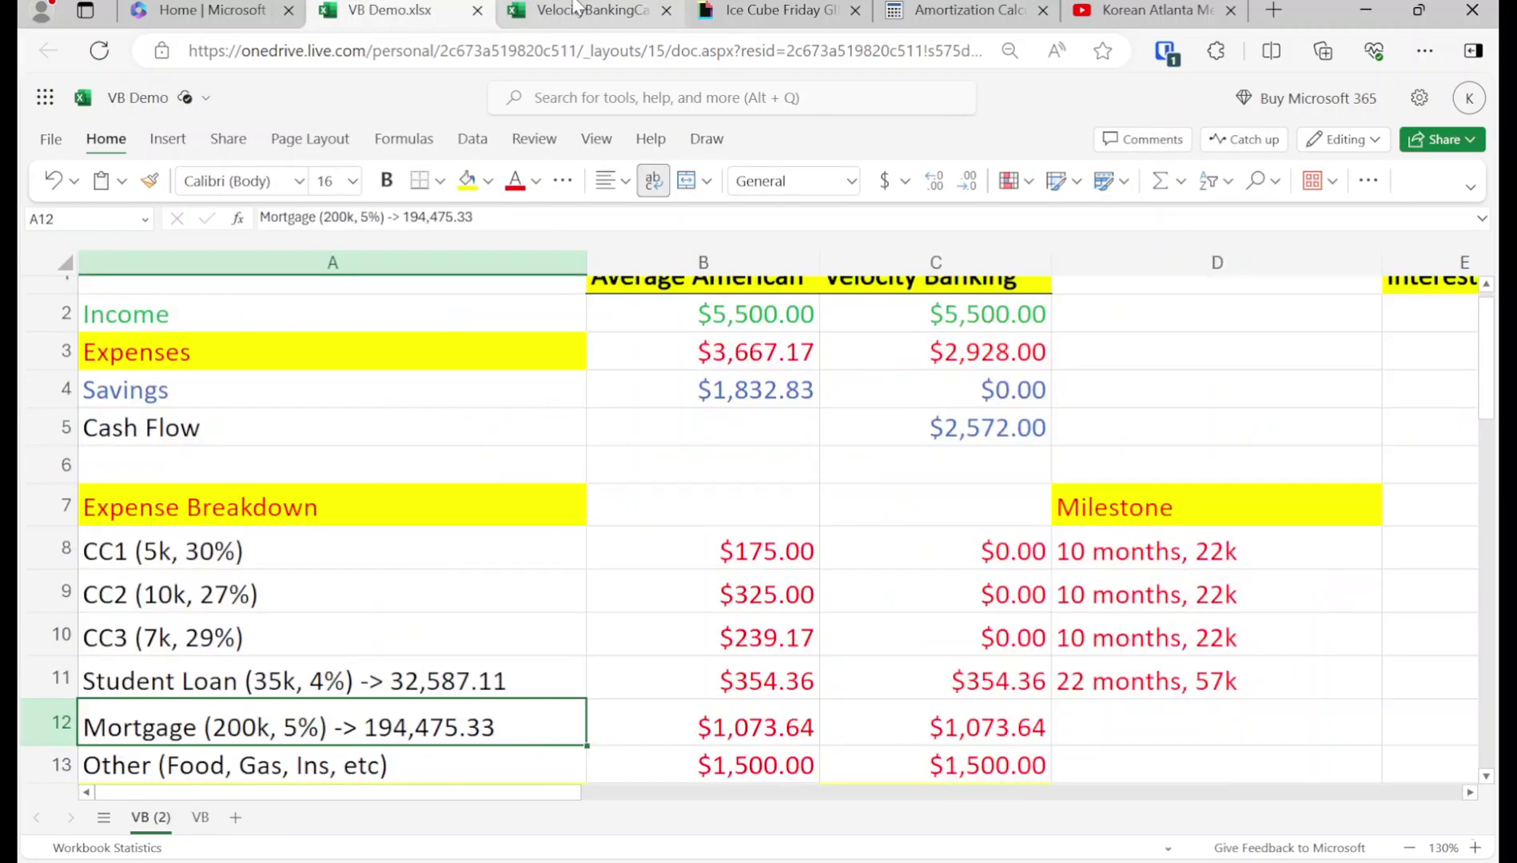
{"action": "left_click", "coordinate": [577, 8]}
{"action": "type", "text": "1,073."}
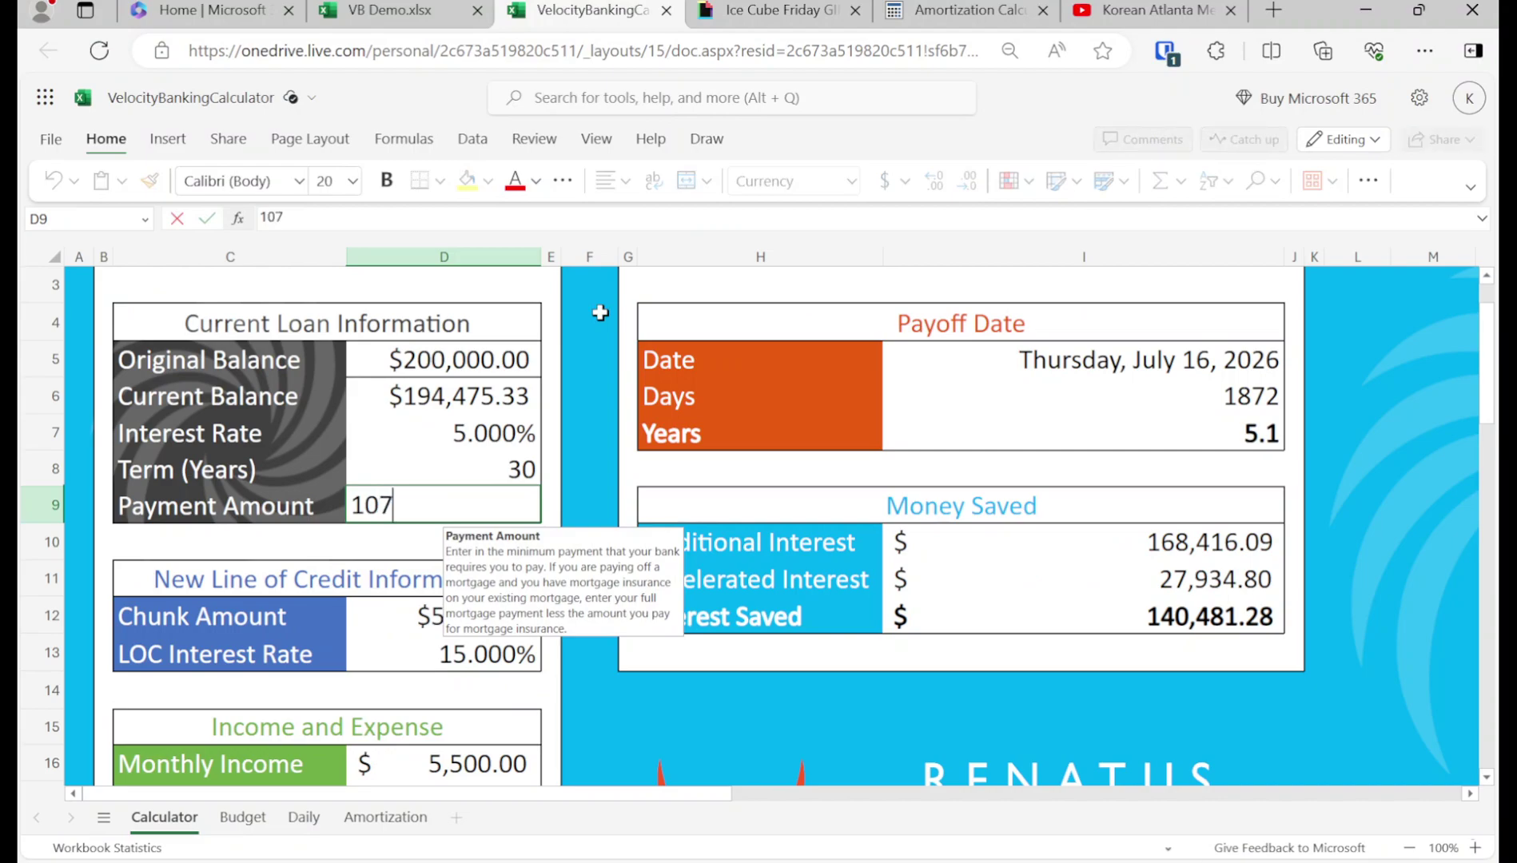
{"action": "type", "text": "64"}
{"action": "key", "text": "Return"}
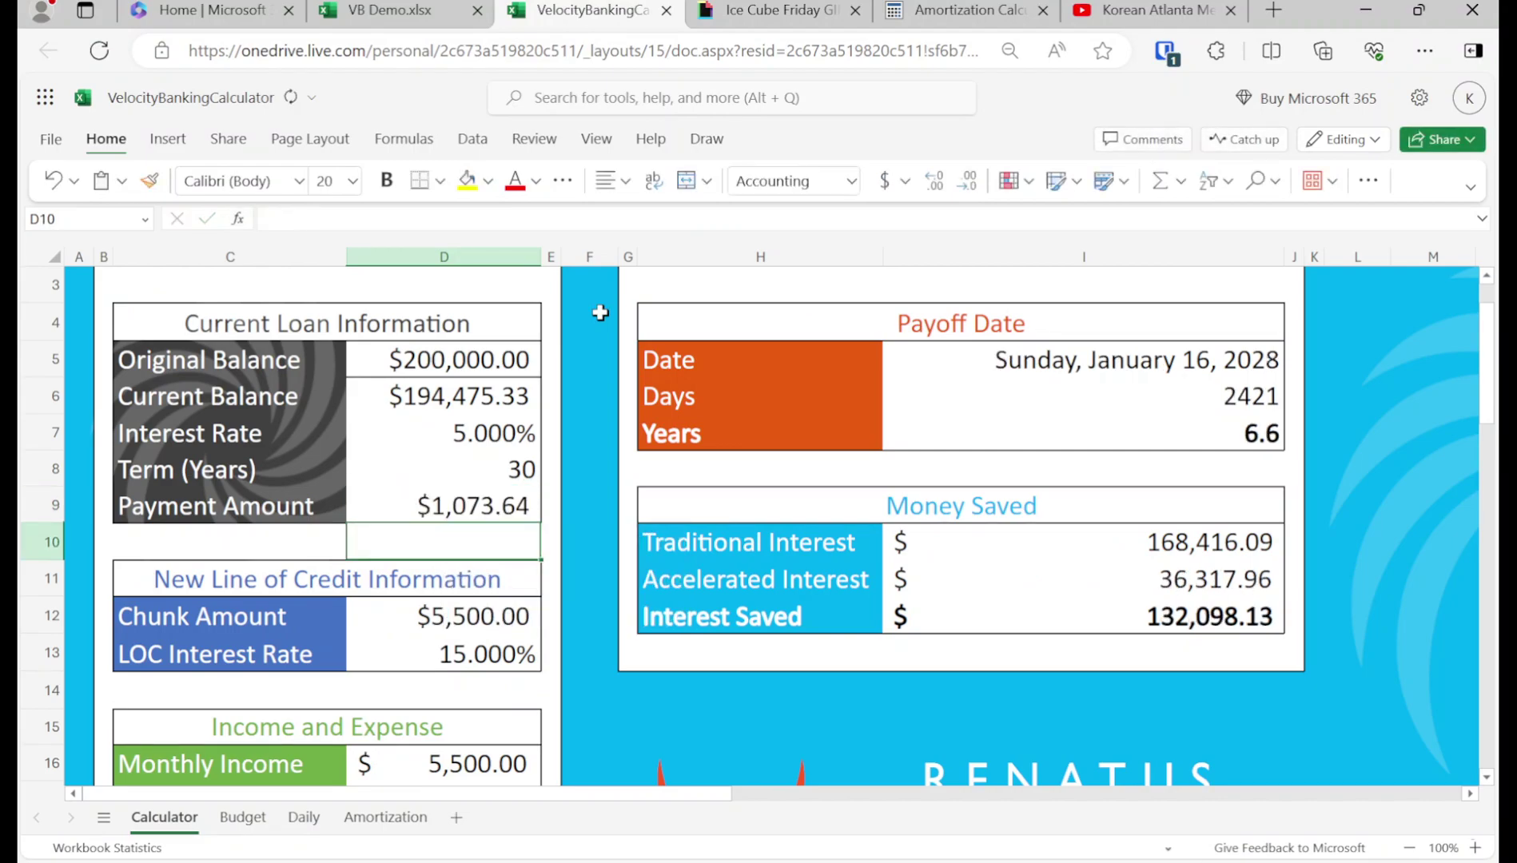
Review the calculator's line of credit values against VB Demo, and set Living Expenses to 1500
{"action": "left_click", "coordinate": [485, 609]}
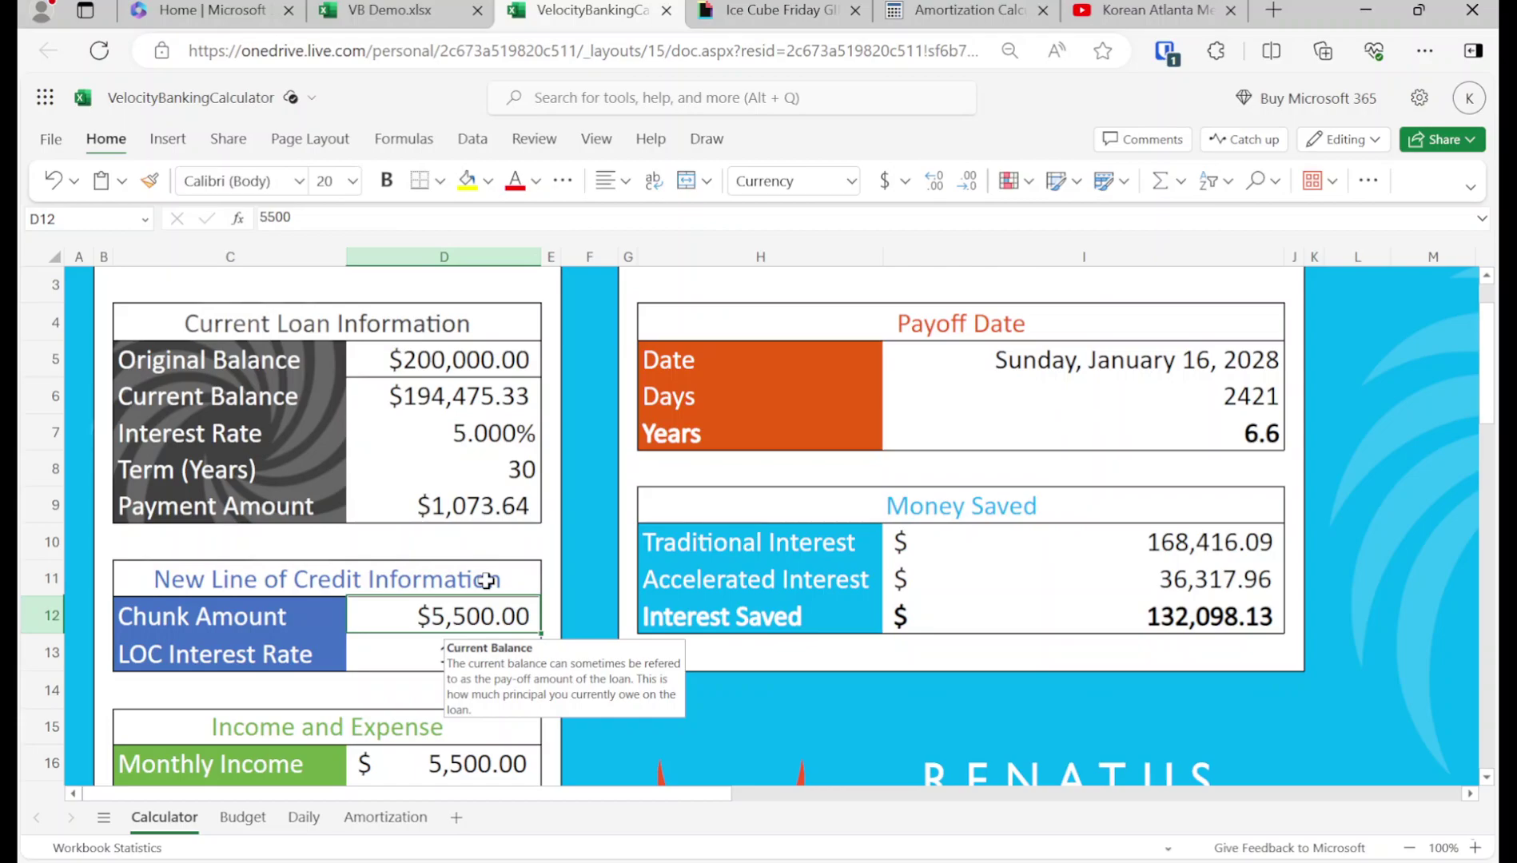
{"action": "scroll", "coordinate": [485, 581], "scroll_direction": "down", "scroll_amount": 1}
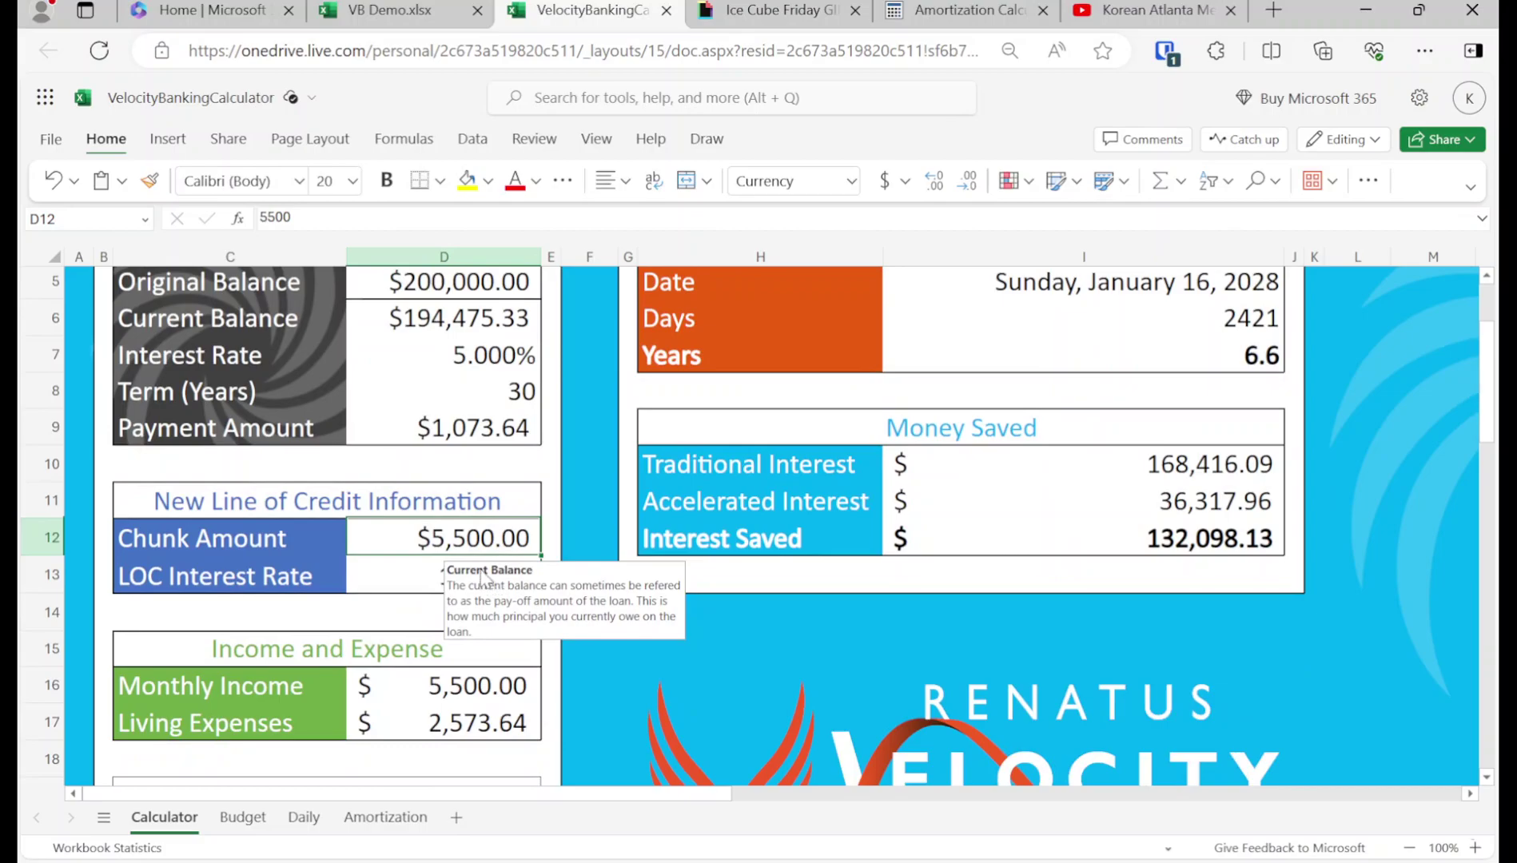
{"action": "left_click", "coordinate": [438, 6]}
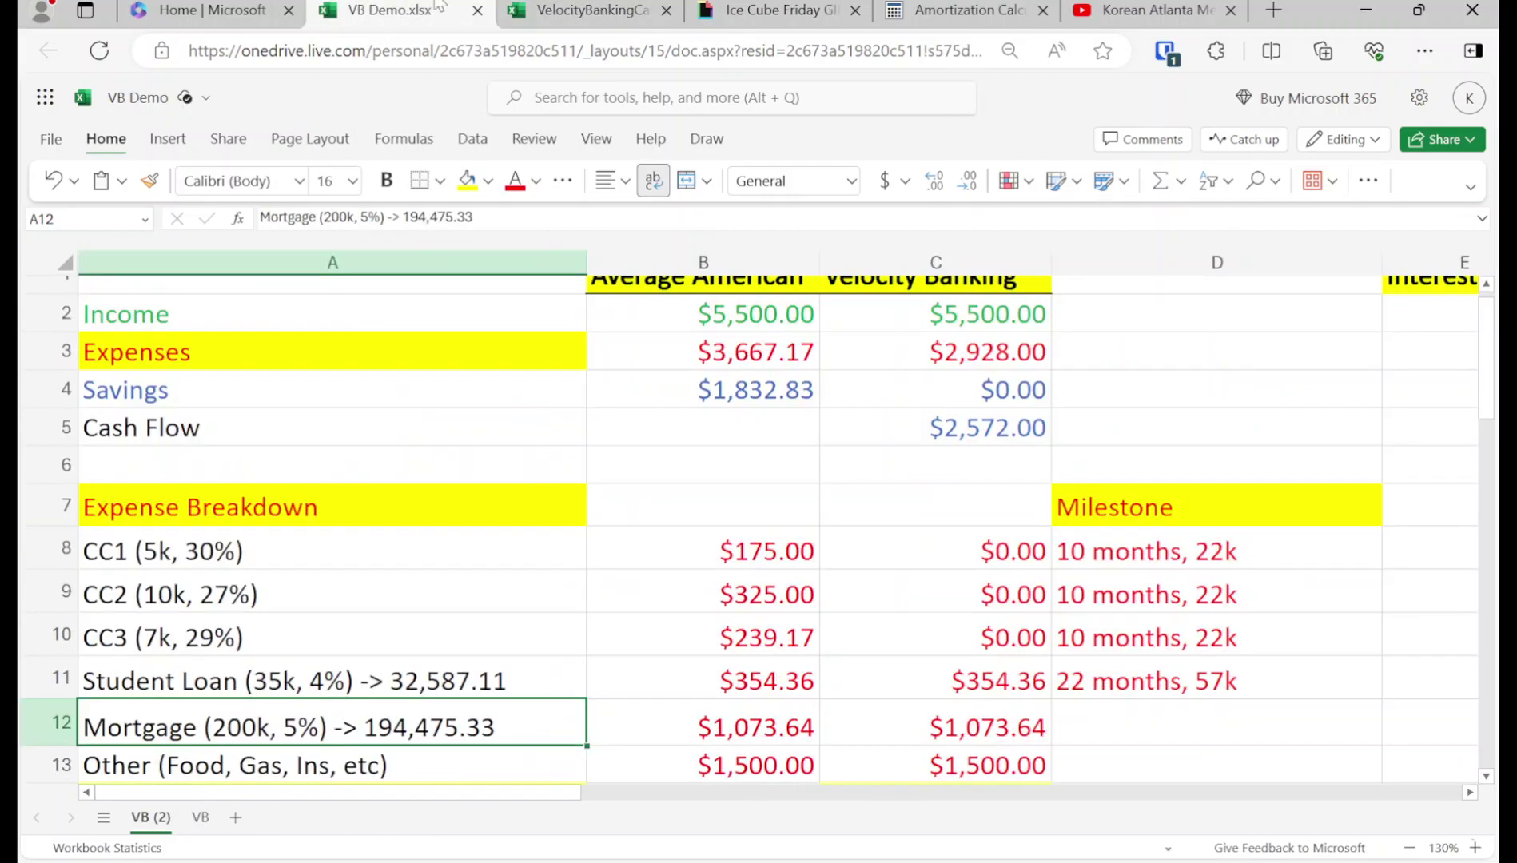
{"action": "left_click", "coordinate": [568, 6]}
{"action": "left_click", "coordinate": [409, 581]}
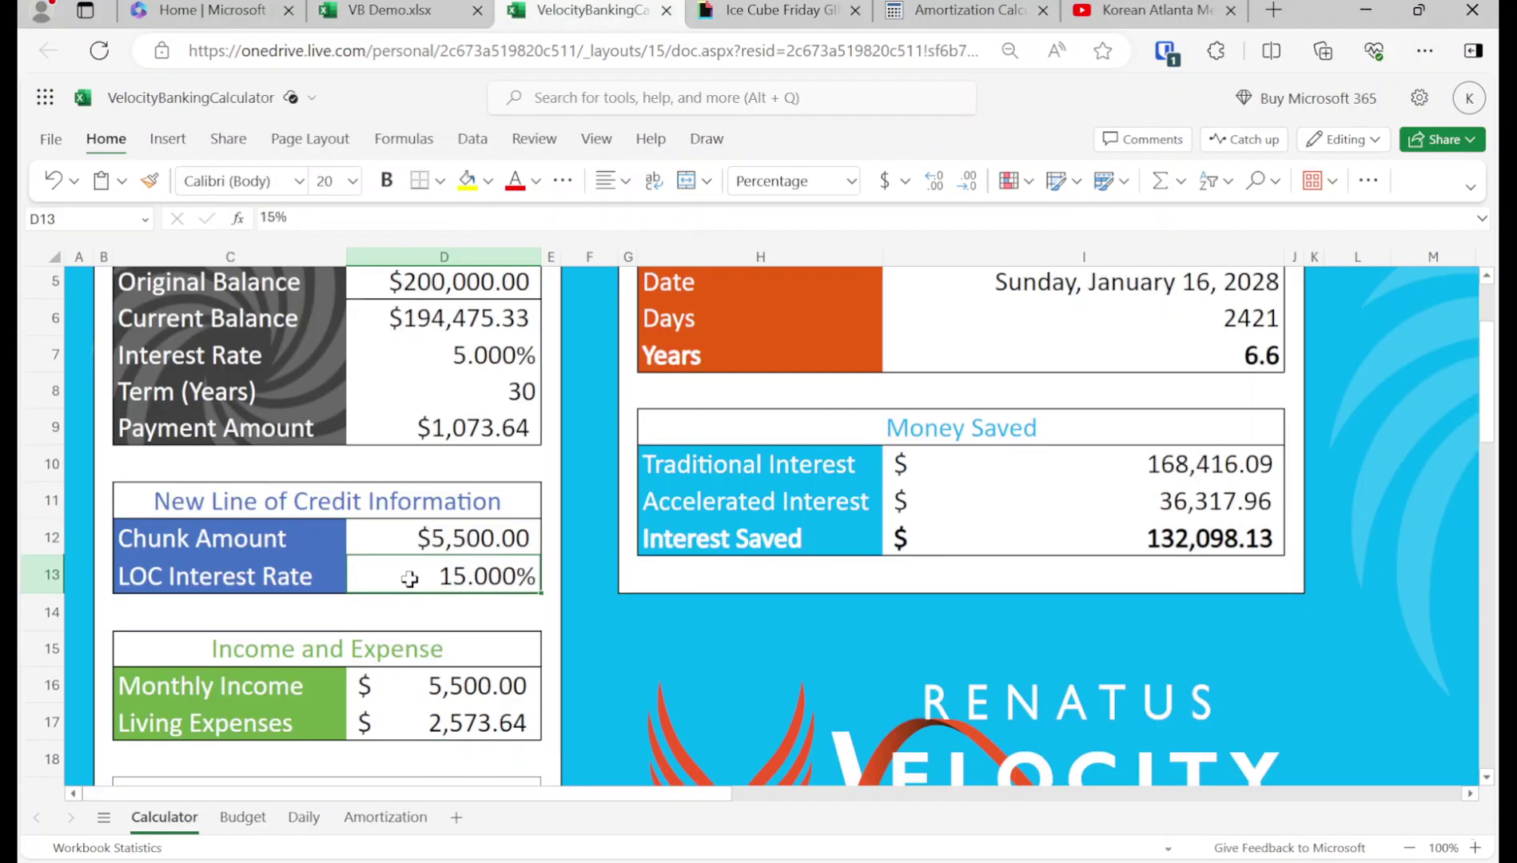
{"action": "left_click", "coordinate": [461, 713]}
{"action": "left_click", "coordinate": [397, 8]}
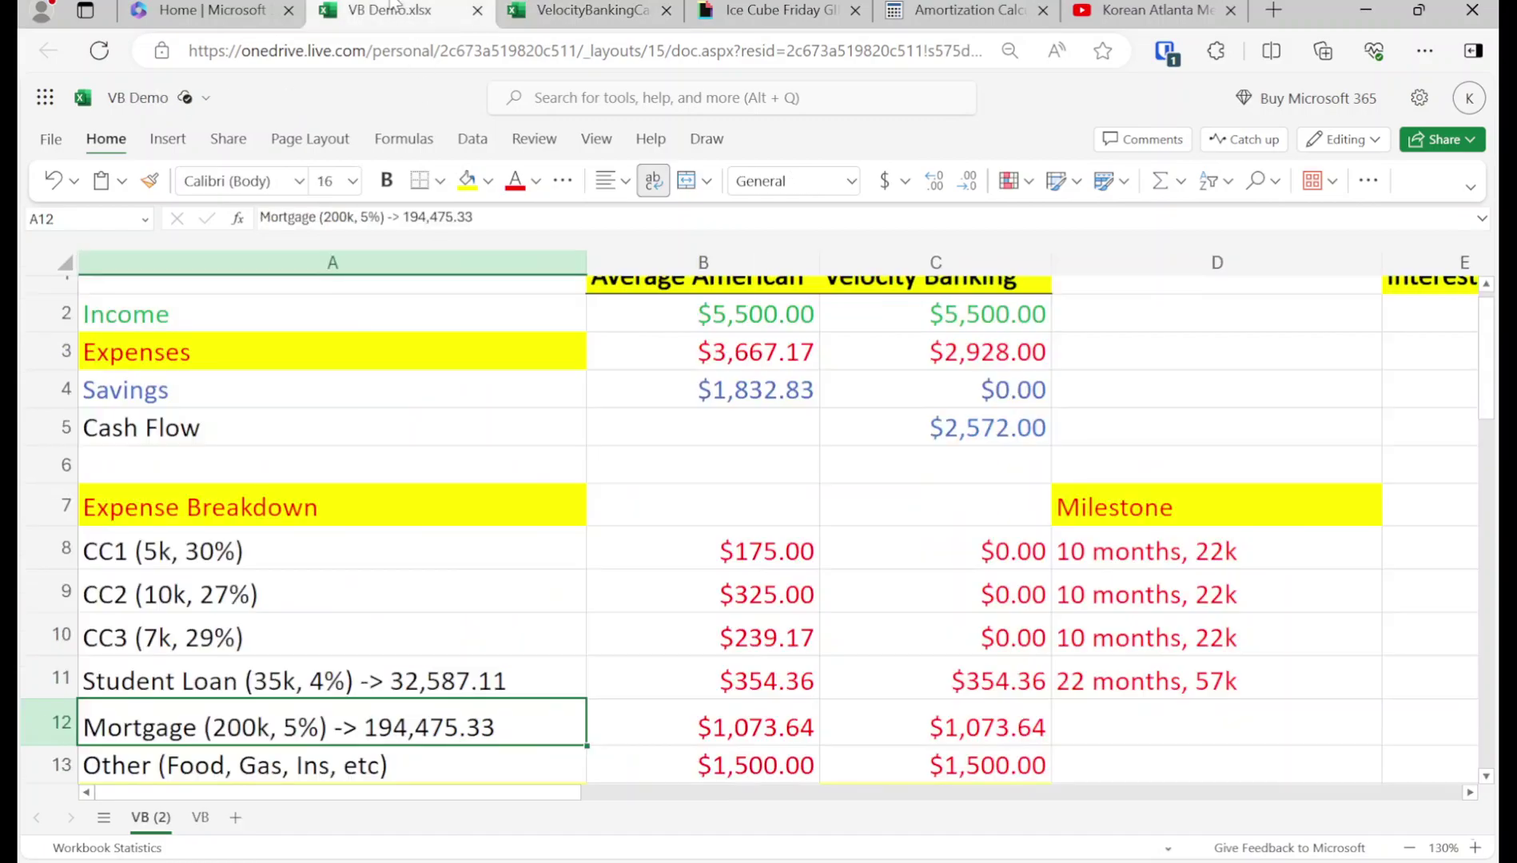
{"action": "scroll", "coordinate": [538, 665], "scroll_direction": "down", "scroll_amount": 1}
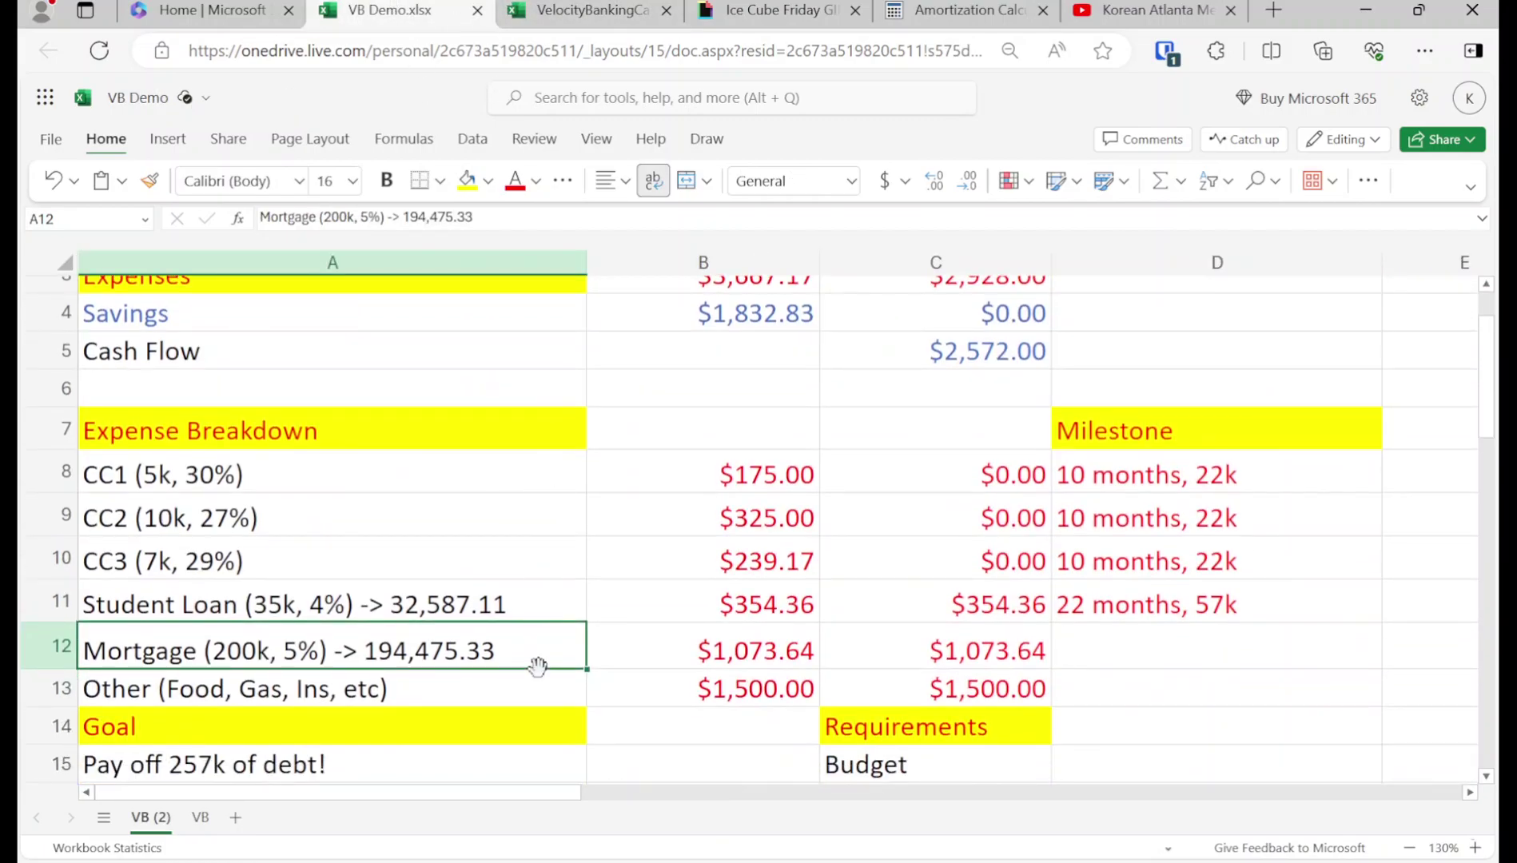
{"action": "left_click", "coordinate": [557, 8]}
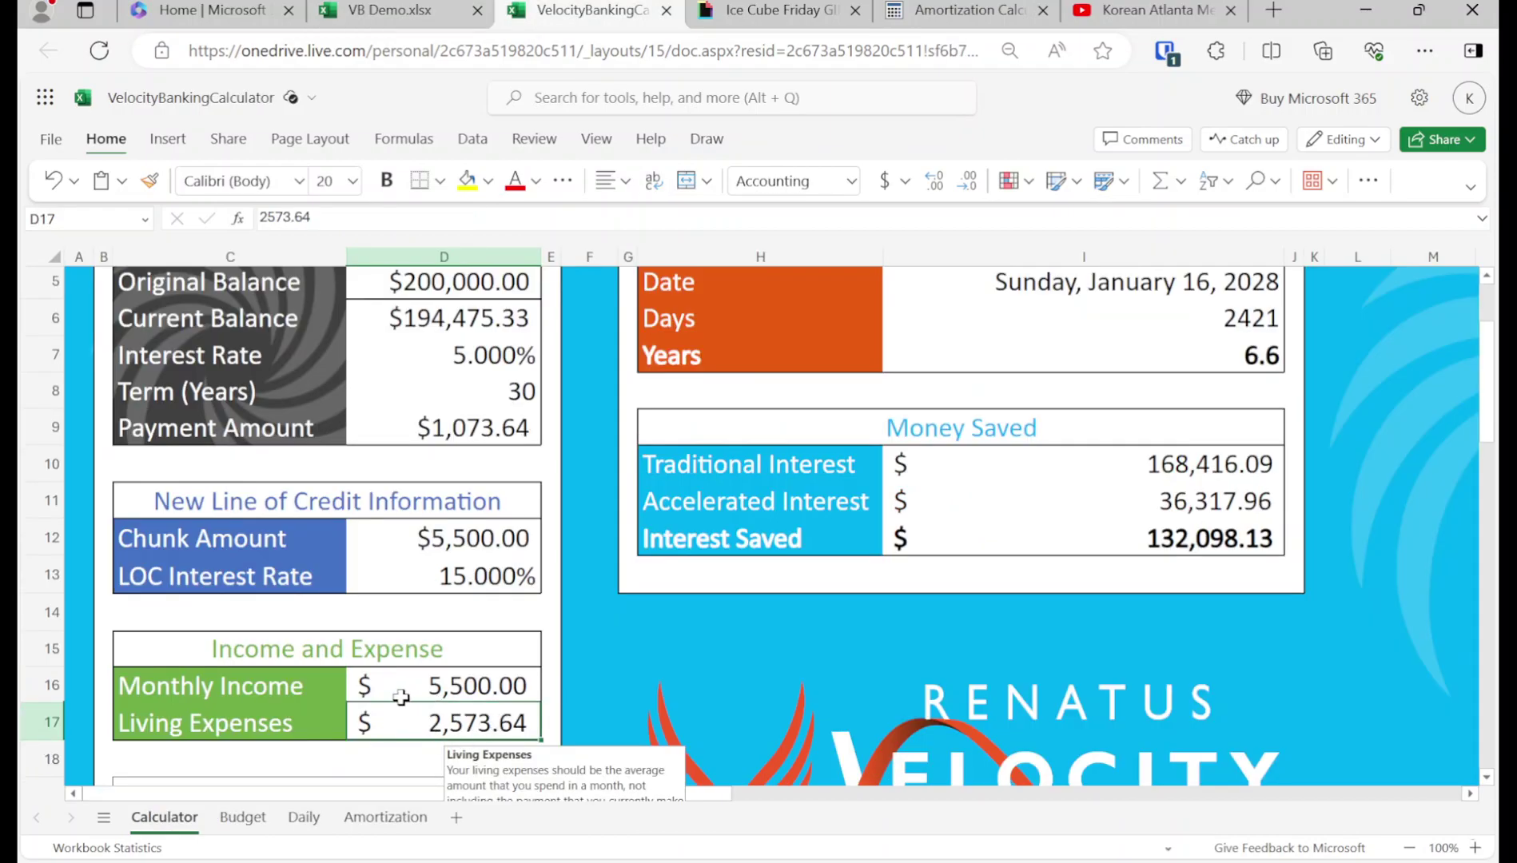
{"action": "type", "text": "1500"}
{"action": "key", "text": "Return"}
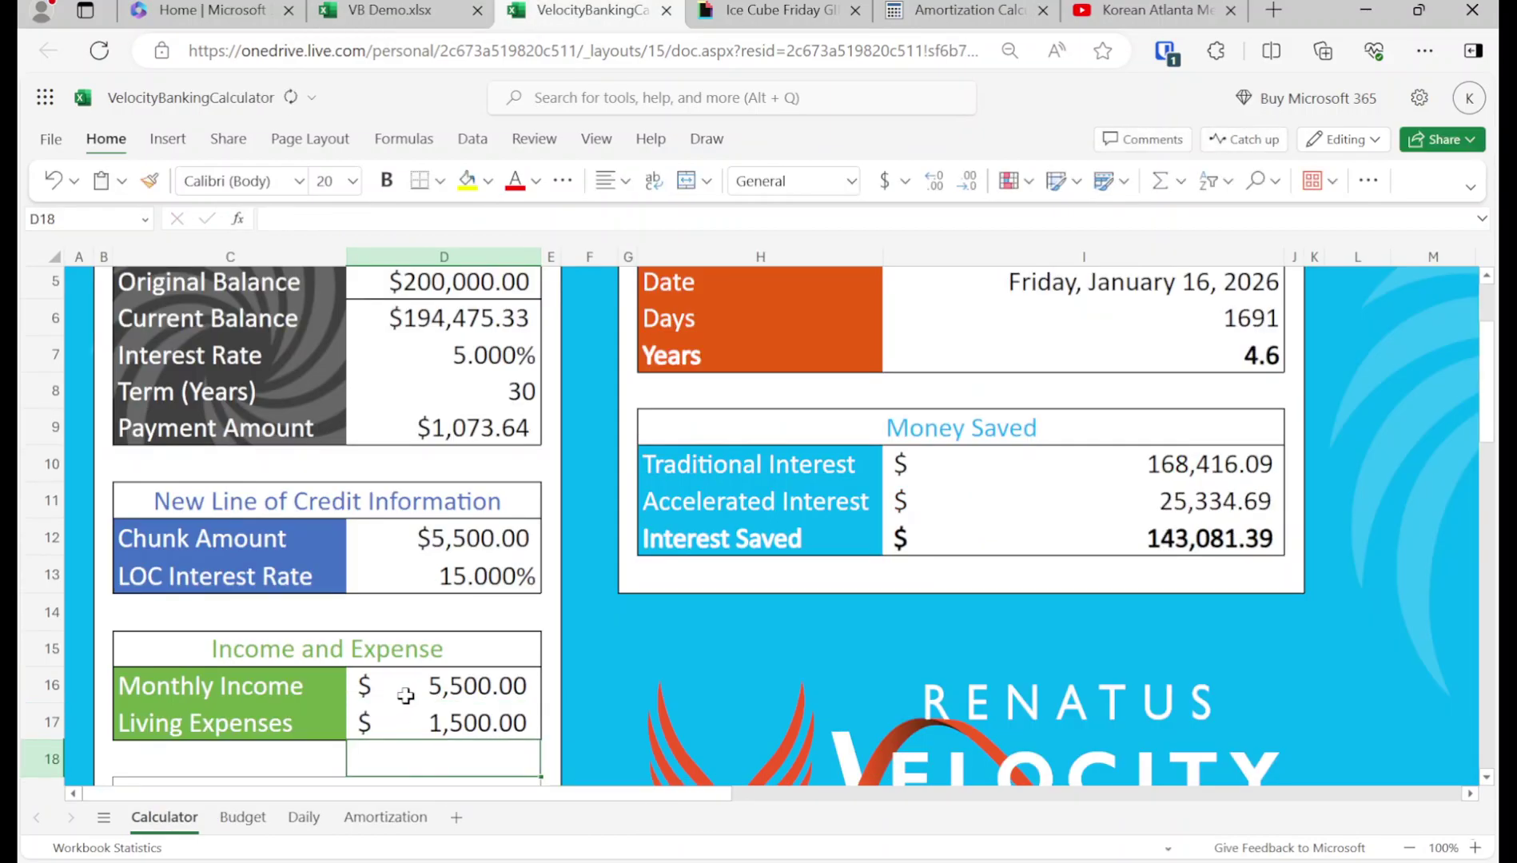
Check the calculator's payoff time and convert the 22 months to years in VB Demo's mortgage milestone cell D12 with =22/12
{"action": "scroll", "coordinate": [436, 661], "scroll_direction": "up", "scroll_amount": 2}
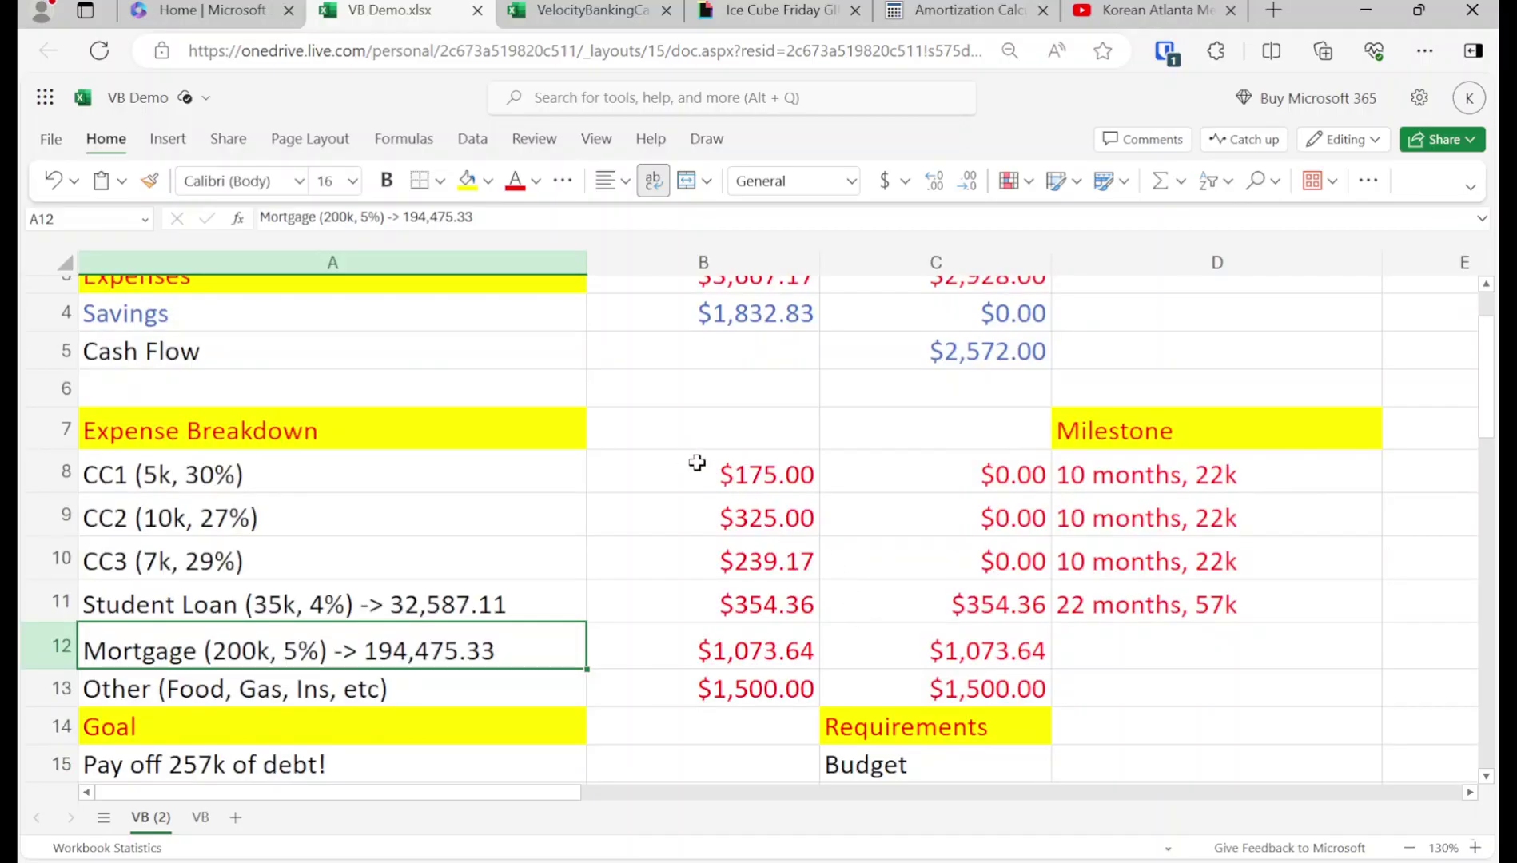
{"action": "left_click", "coordinate": [1088, 647]}
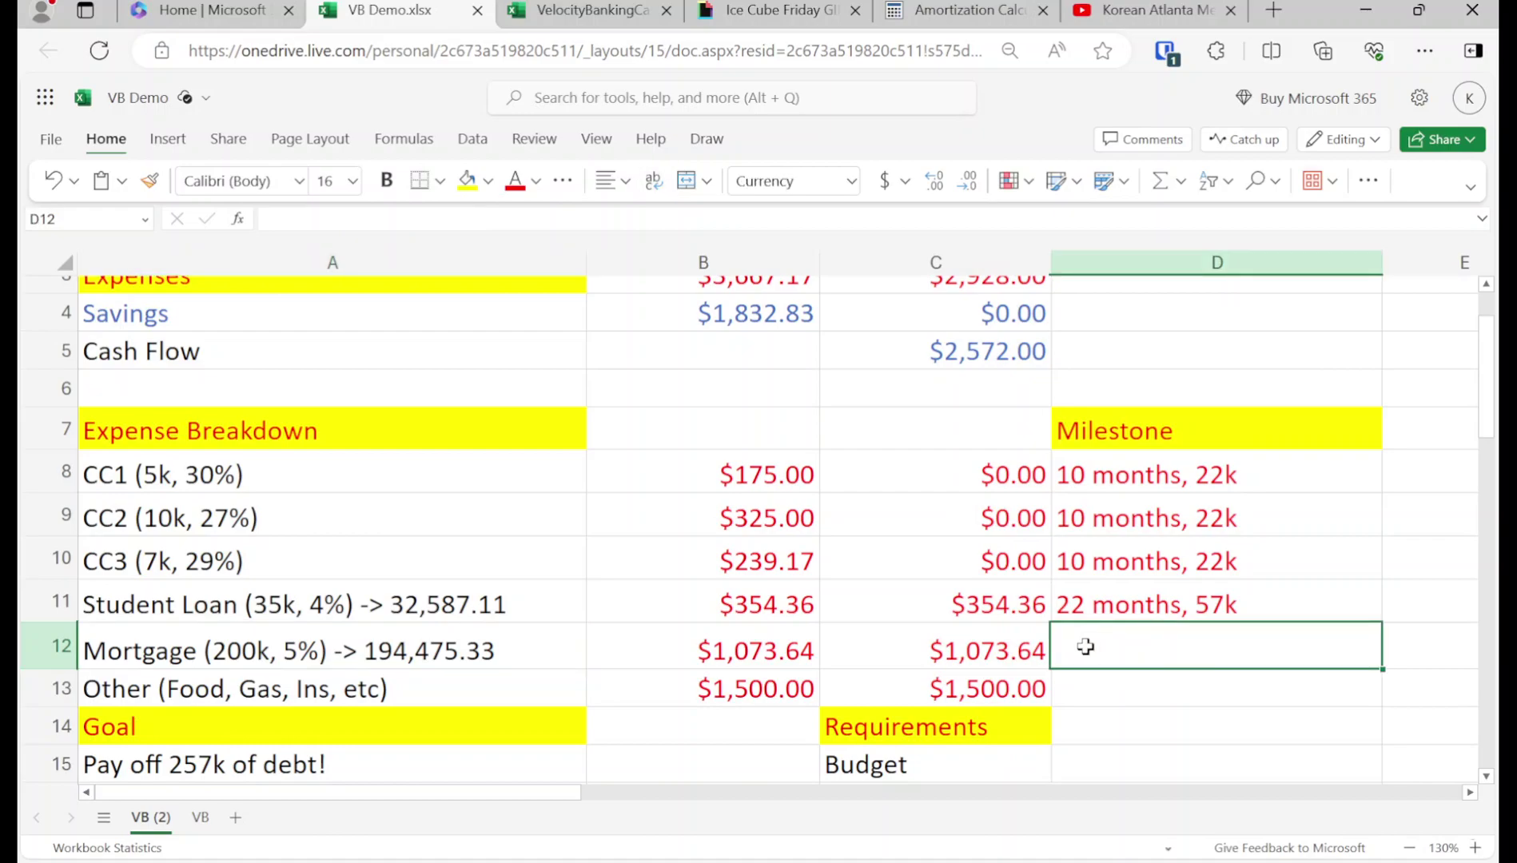
{"action": "type", "text": "=22/12"}
{"action": "key", "text": "Return"}
{"action": "left_click", "coordinate": [1216, 646]}
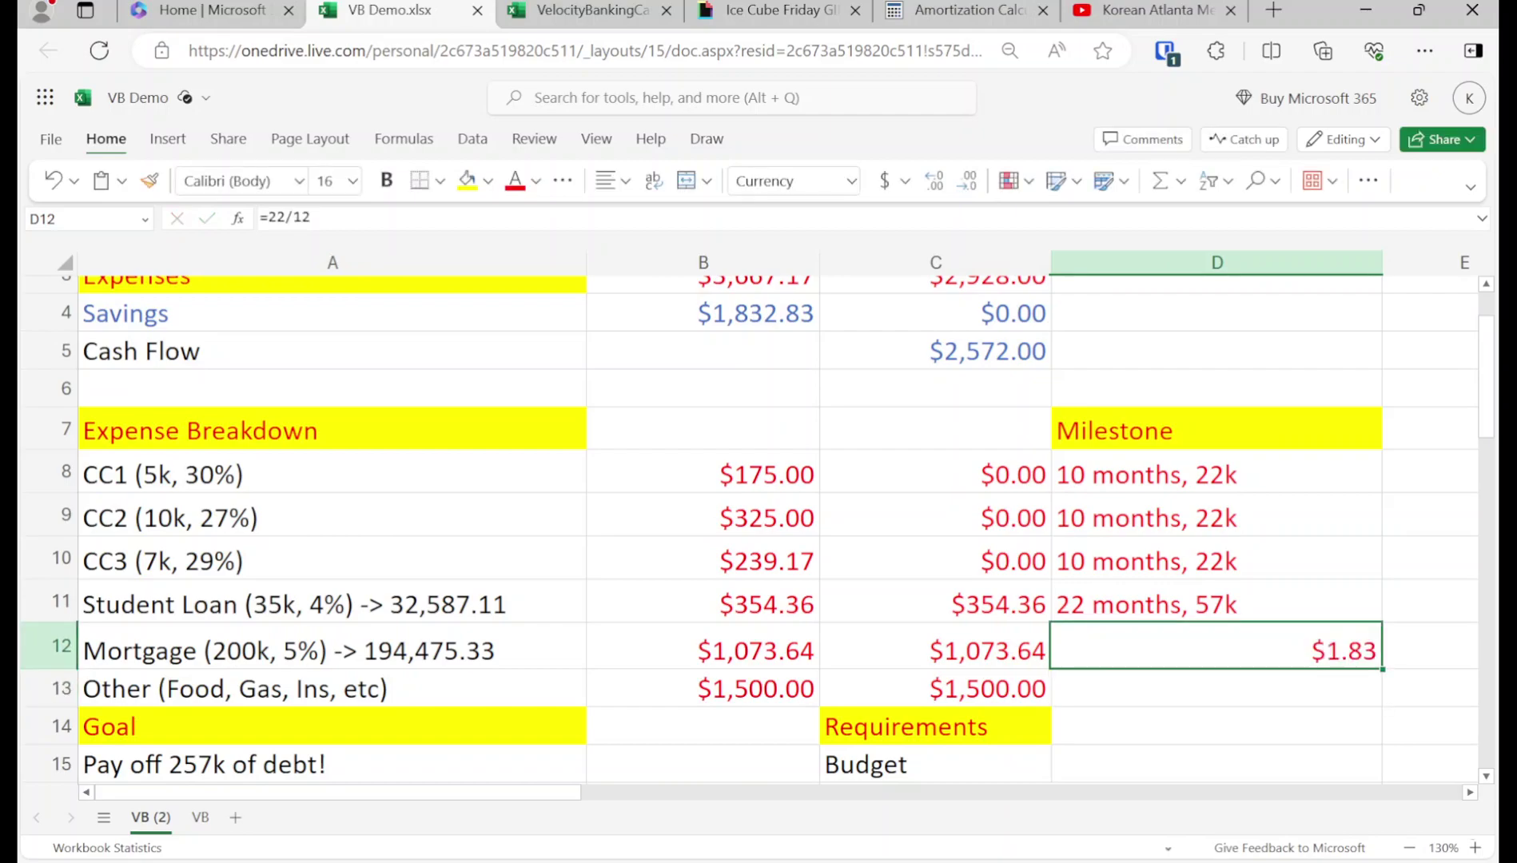
Begin the formula =1.8+ in mortgage milestone cell D12, and reload VelocityBankingCalculator to check the payoff time in years
{"action": "type", "text": "=1"}
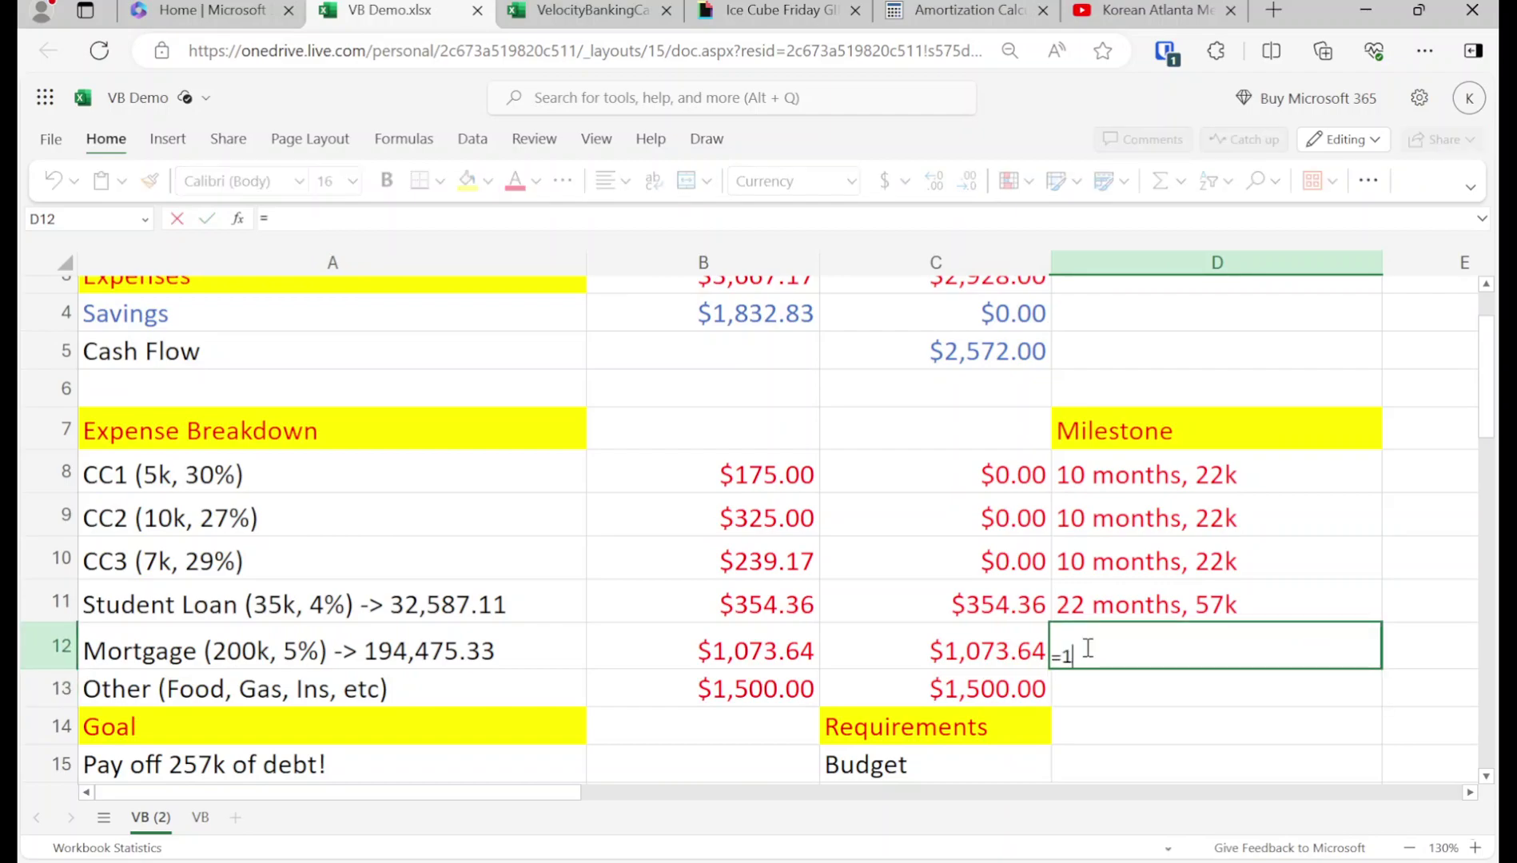
{"action": "type", "text": ".8+"}
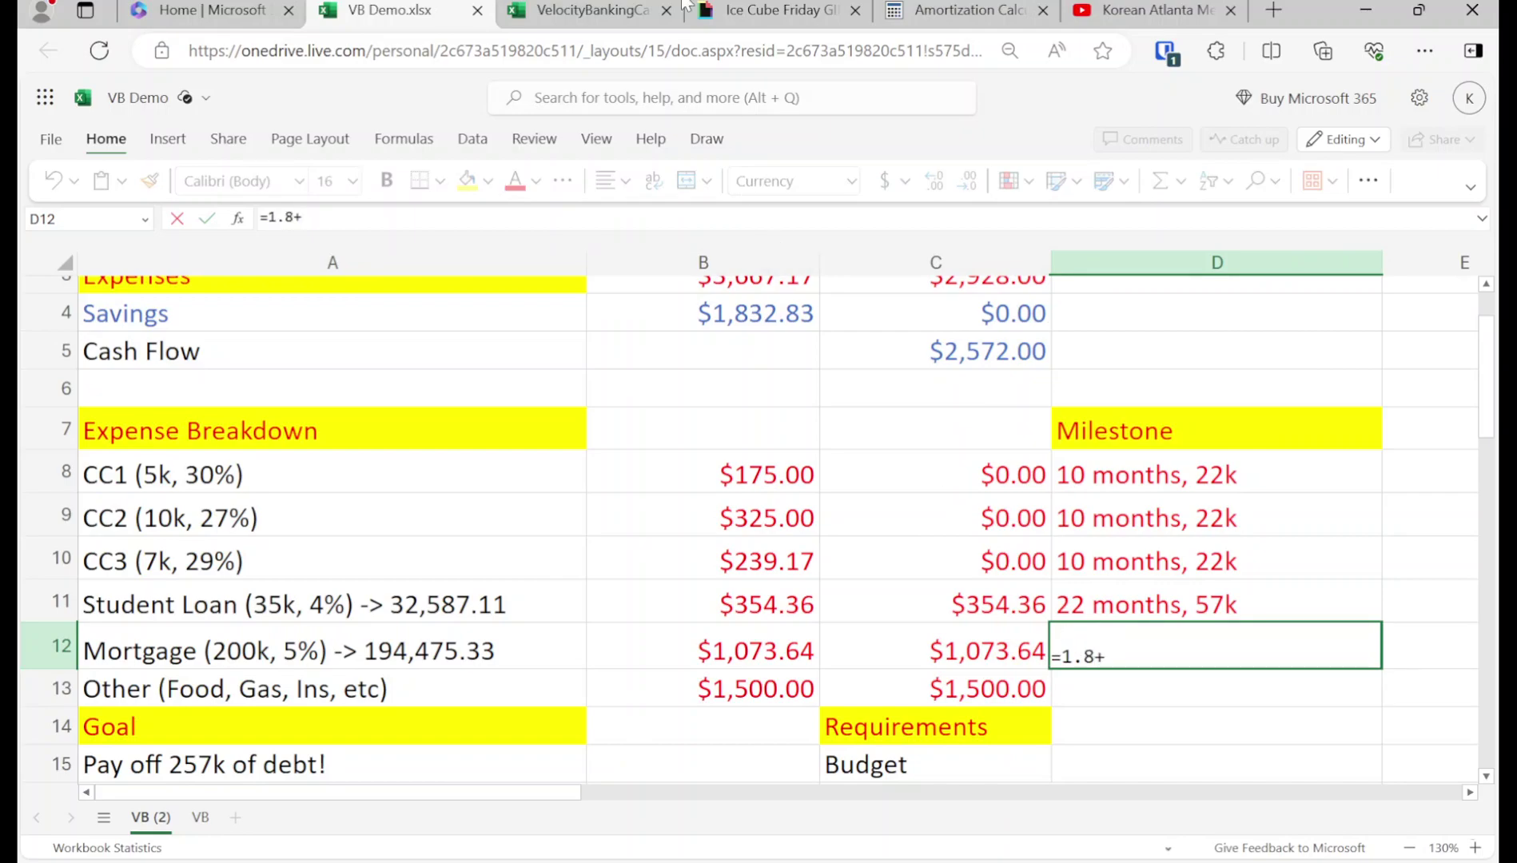
{"action": "left_click", "coordinate": [589, 8]}
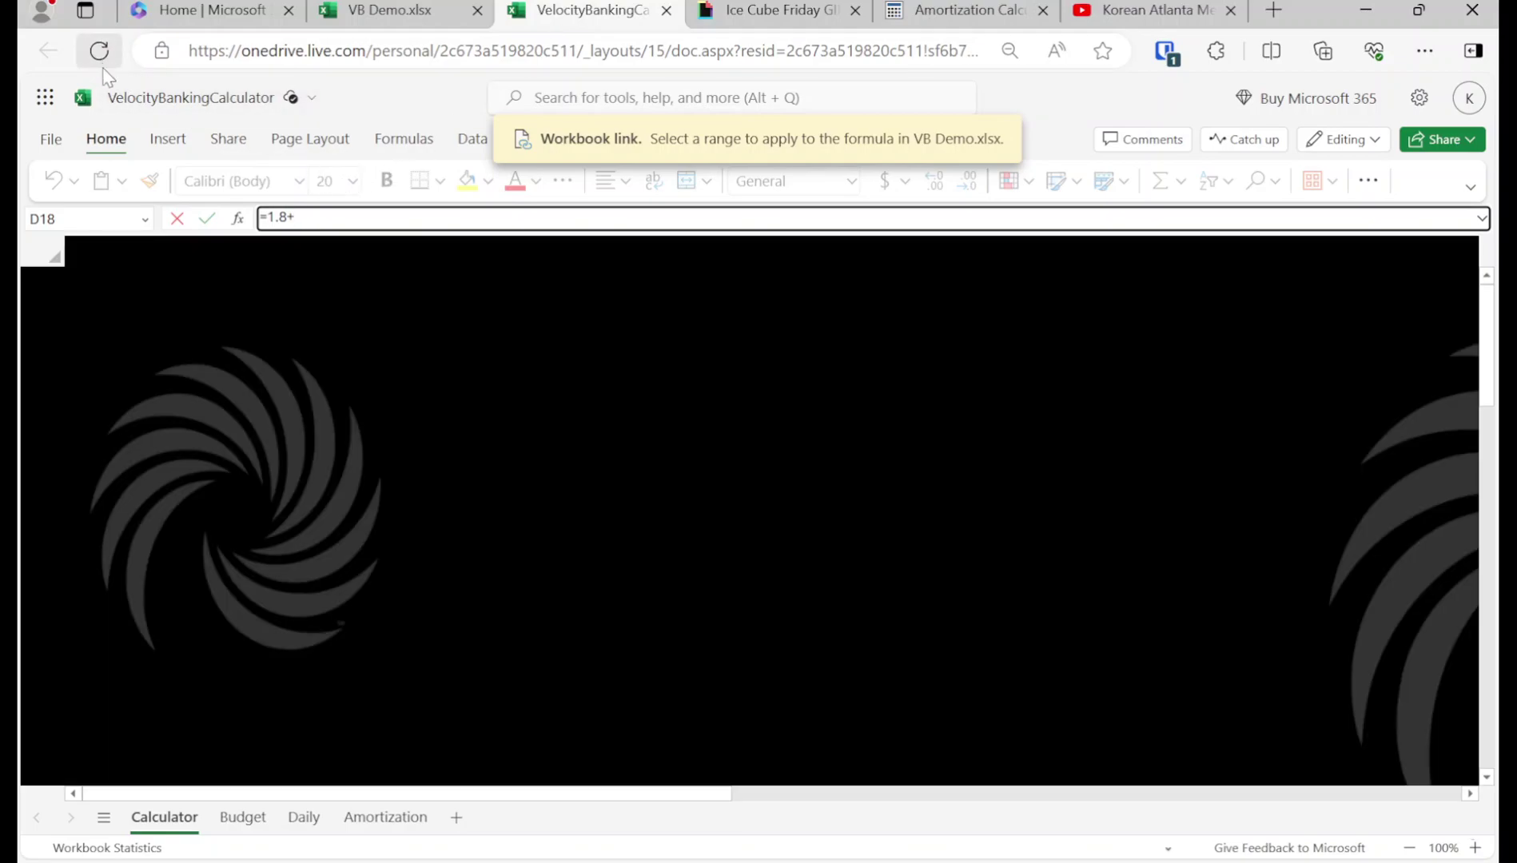
{"action": "left_click", "coordinate": [99, 50]}
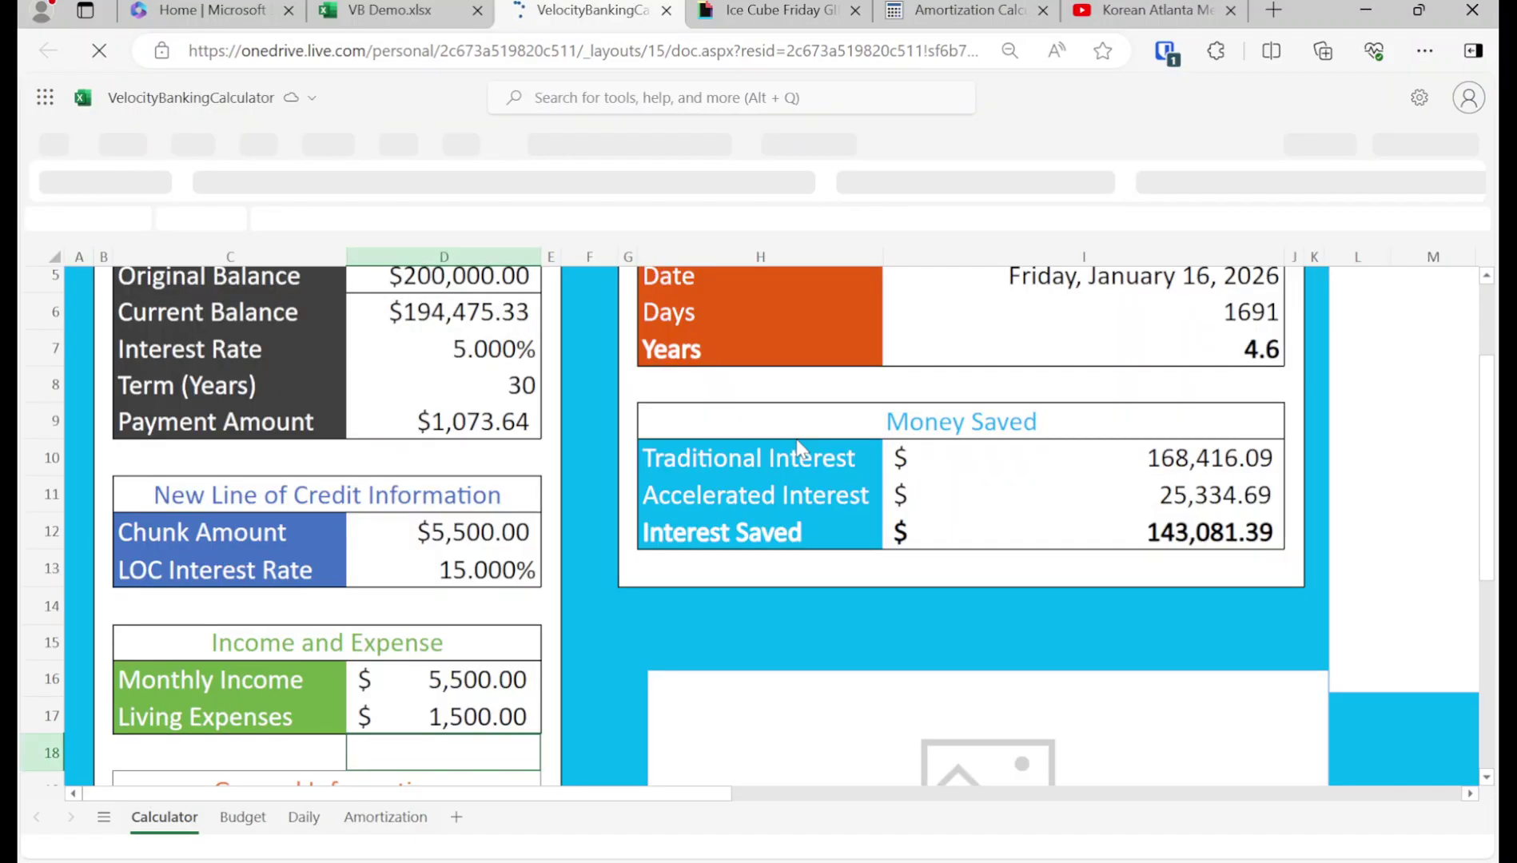
{"action": "left_click", "coordinate": [391, 10]}
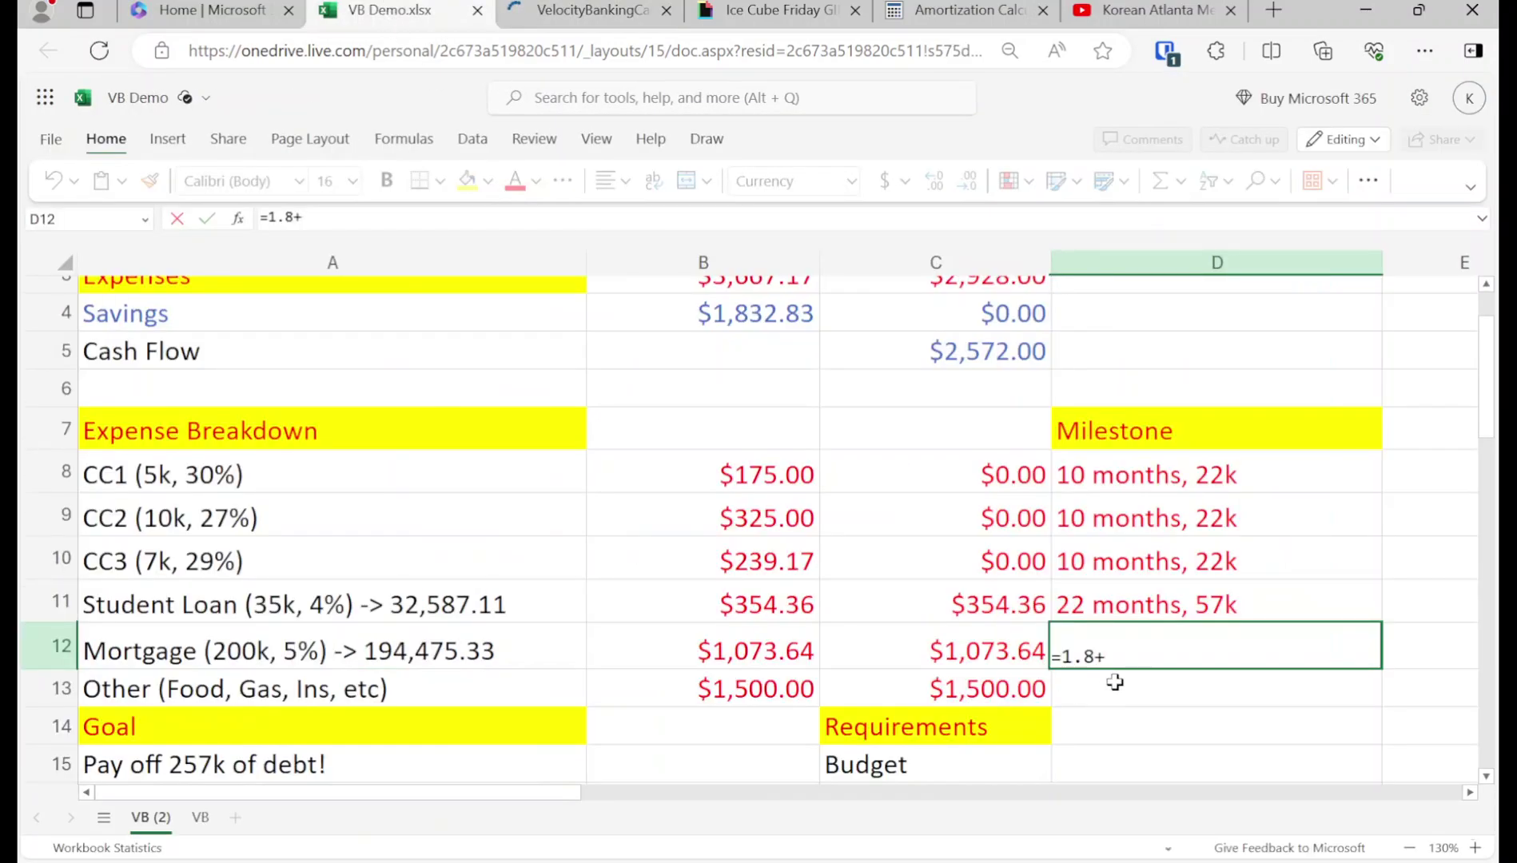
Complete the total payoff time formula in VB Demo's cell D12 as =1.8+4.6
{"action": "type", "text": "5.6"}
{"action": "key", "text": "BackSpace"}
{"action": "key", "text": "BackSpace"}
{"action": "key", "text": "BackSpace"}
{"action": "type", "text": "4.5"}
{"action": "key", "text": "BackSpace"}
{"action": "type", "text": "3"}
{"action": "key", "text": "BackSpace"}
{"action": "type", "text": "6.40"}
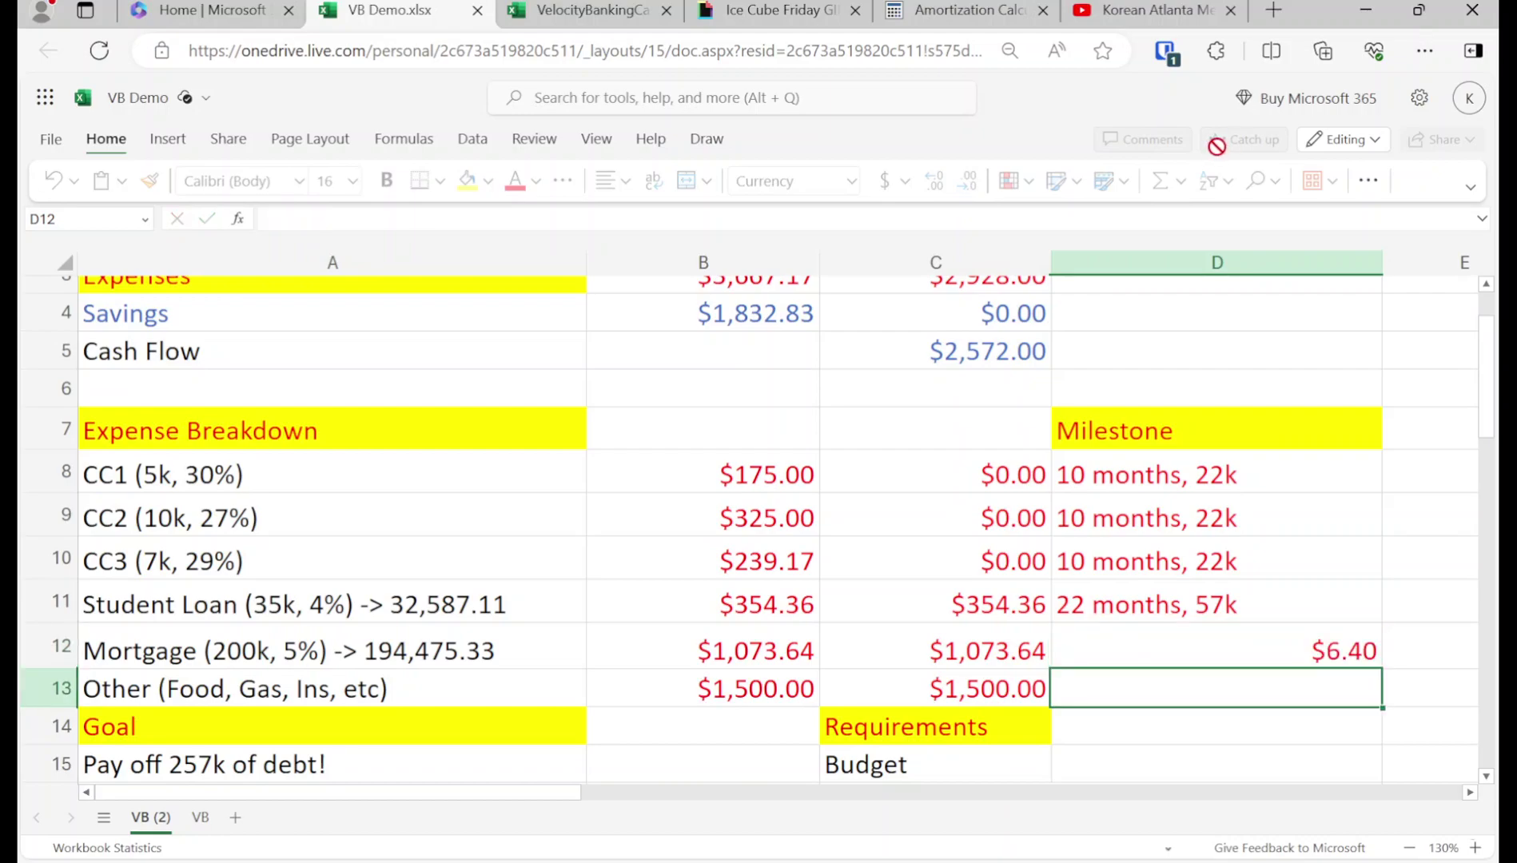
{"action": "key", "text": "Return"}
Replace the formula in the mortgage milestone cell D12 with the text "6.4 years, 257k paid off!"
{"action": "key", "text": "Up"}
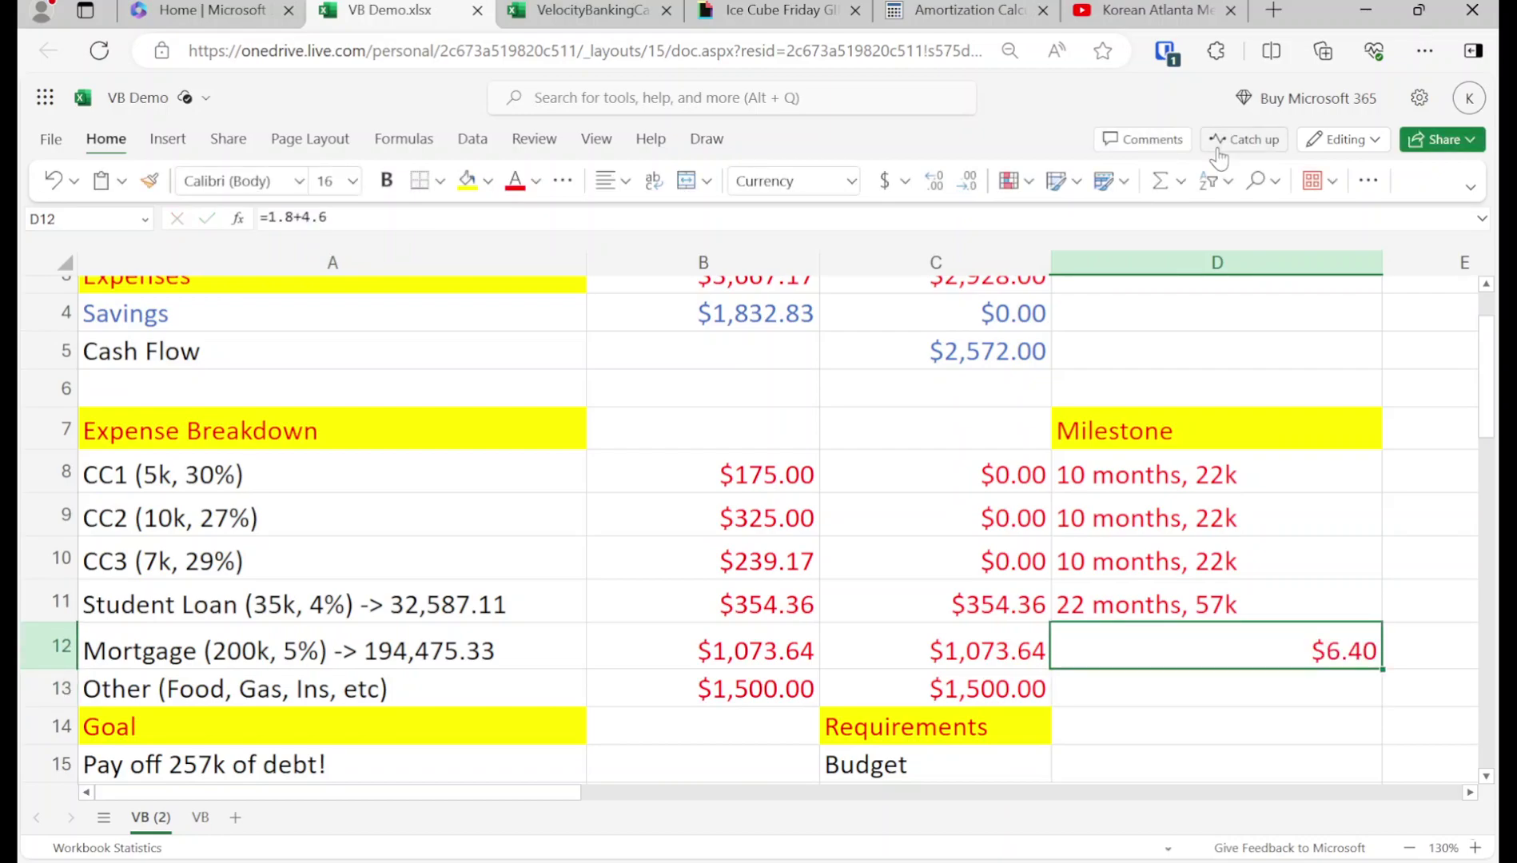
{"action": "type", "text": "6.4"}
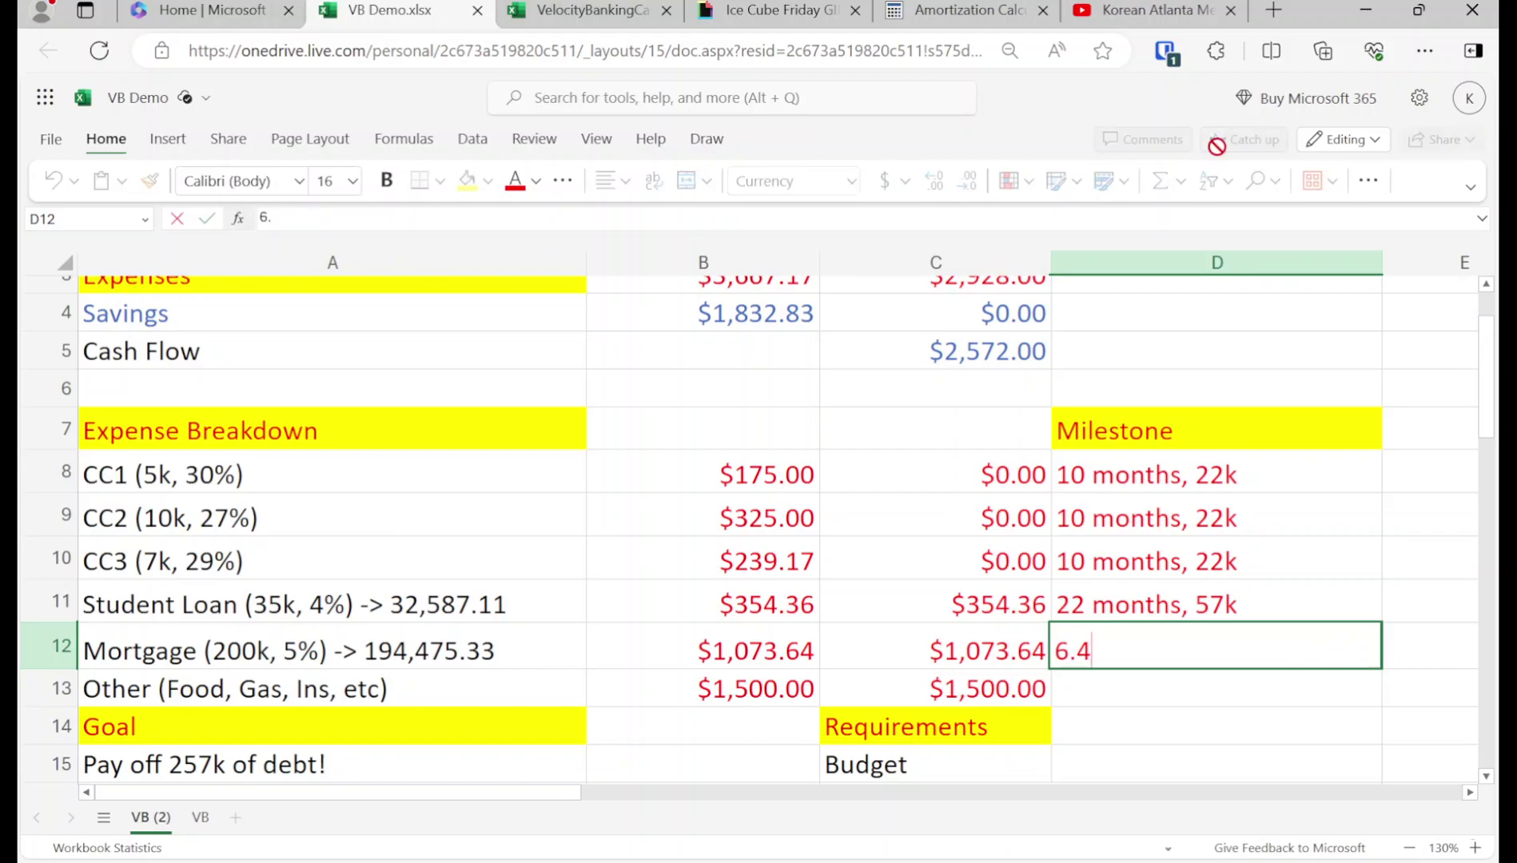
{"action": "type", "text": " years, "}
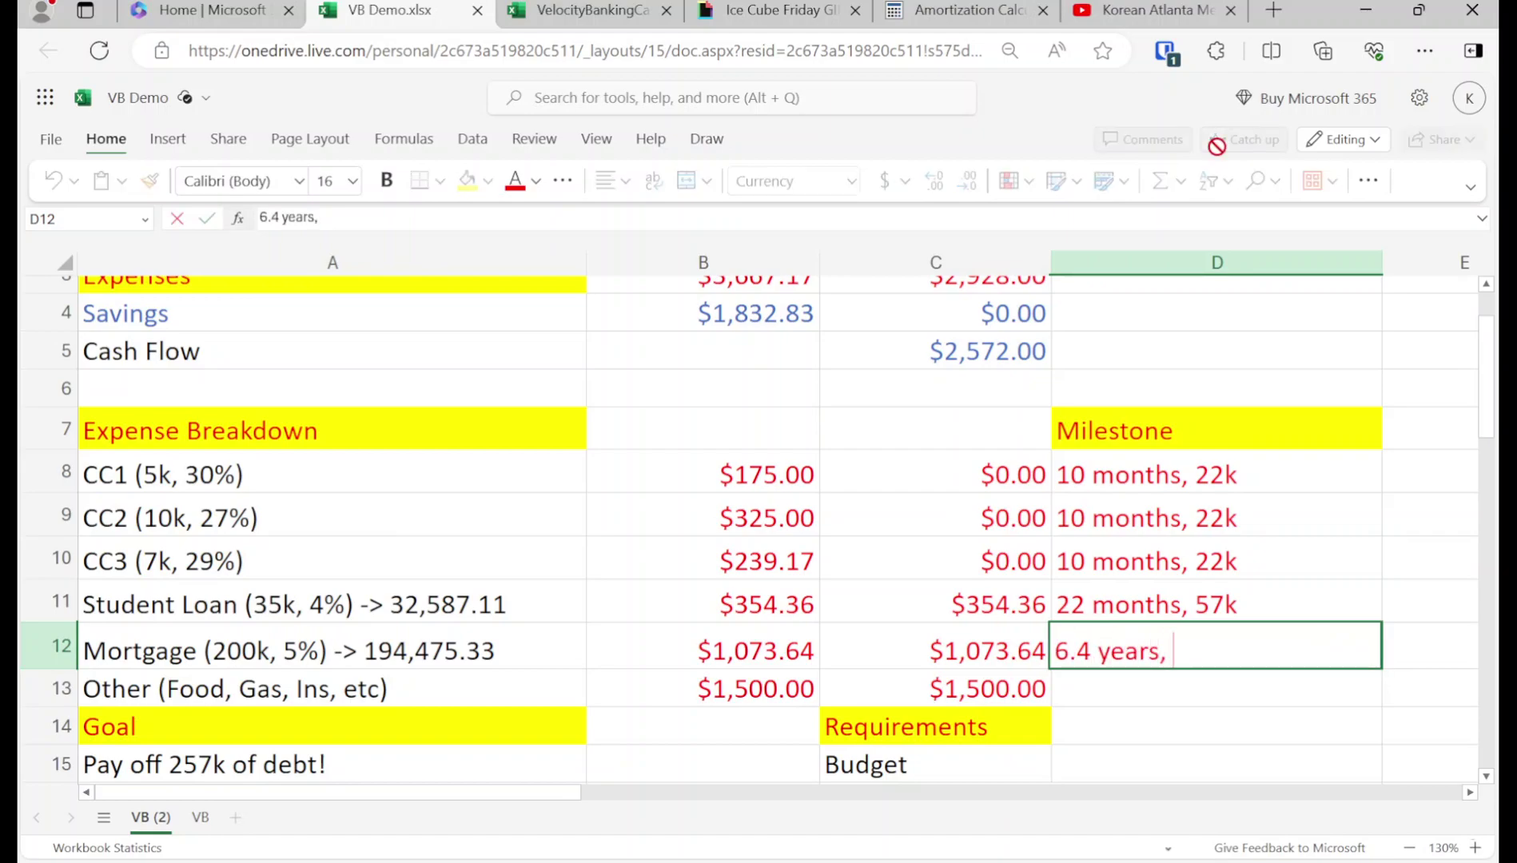
{"action": "type", "text": "257k paid off!"}
{"action": "key", "text": "Return"}
Highlight the mortgage milestone cell D12 with a yellow fill and colour its text green
{"action": "key", "text": "Up"}
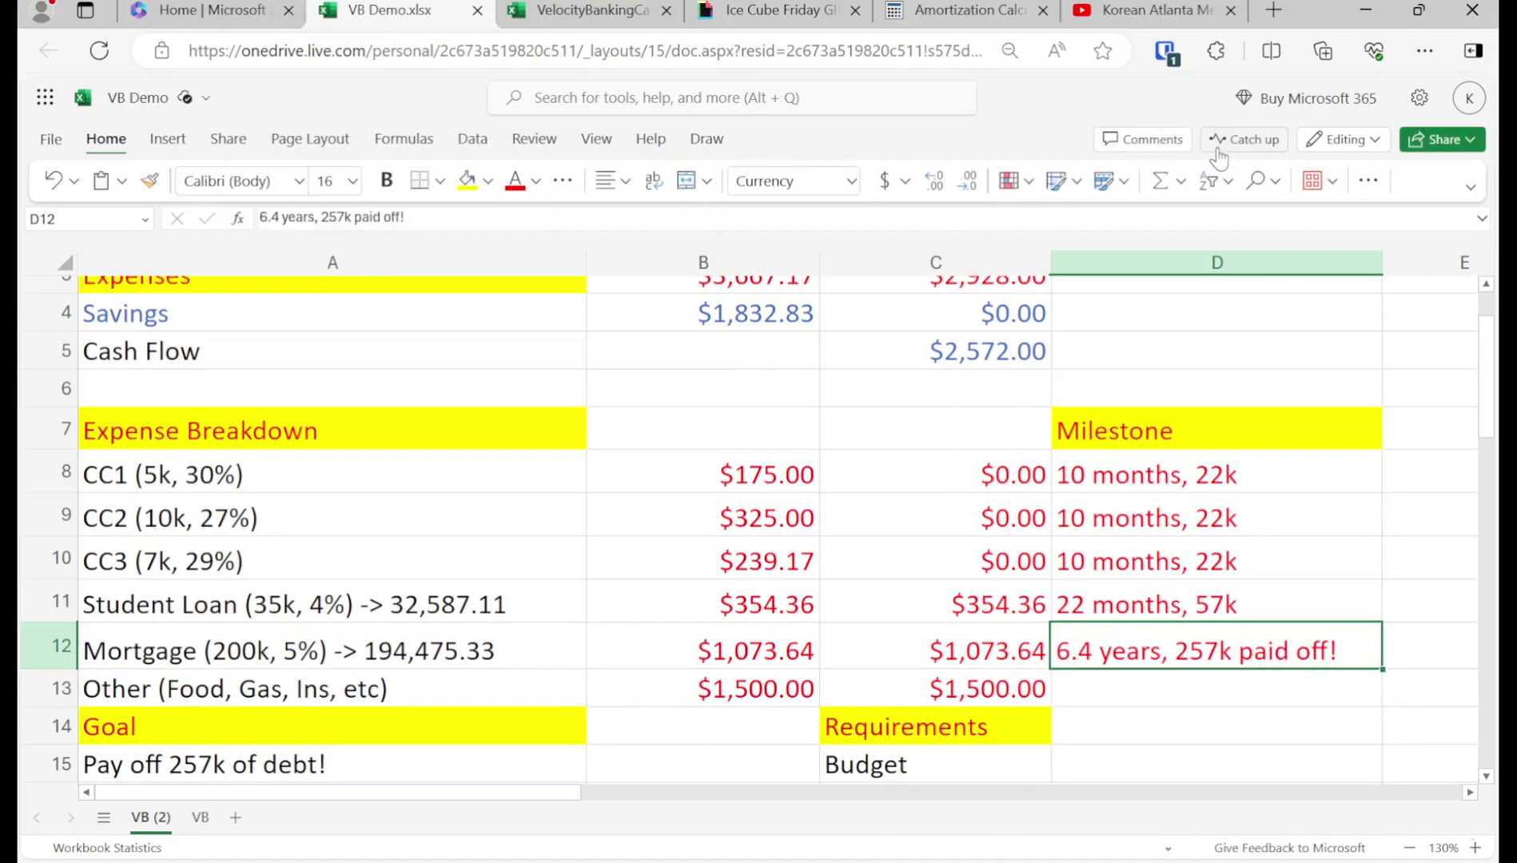
{"action": "left_click", "coordinate": [471, 182]}
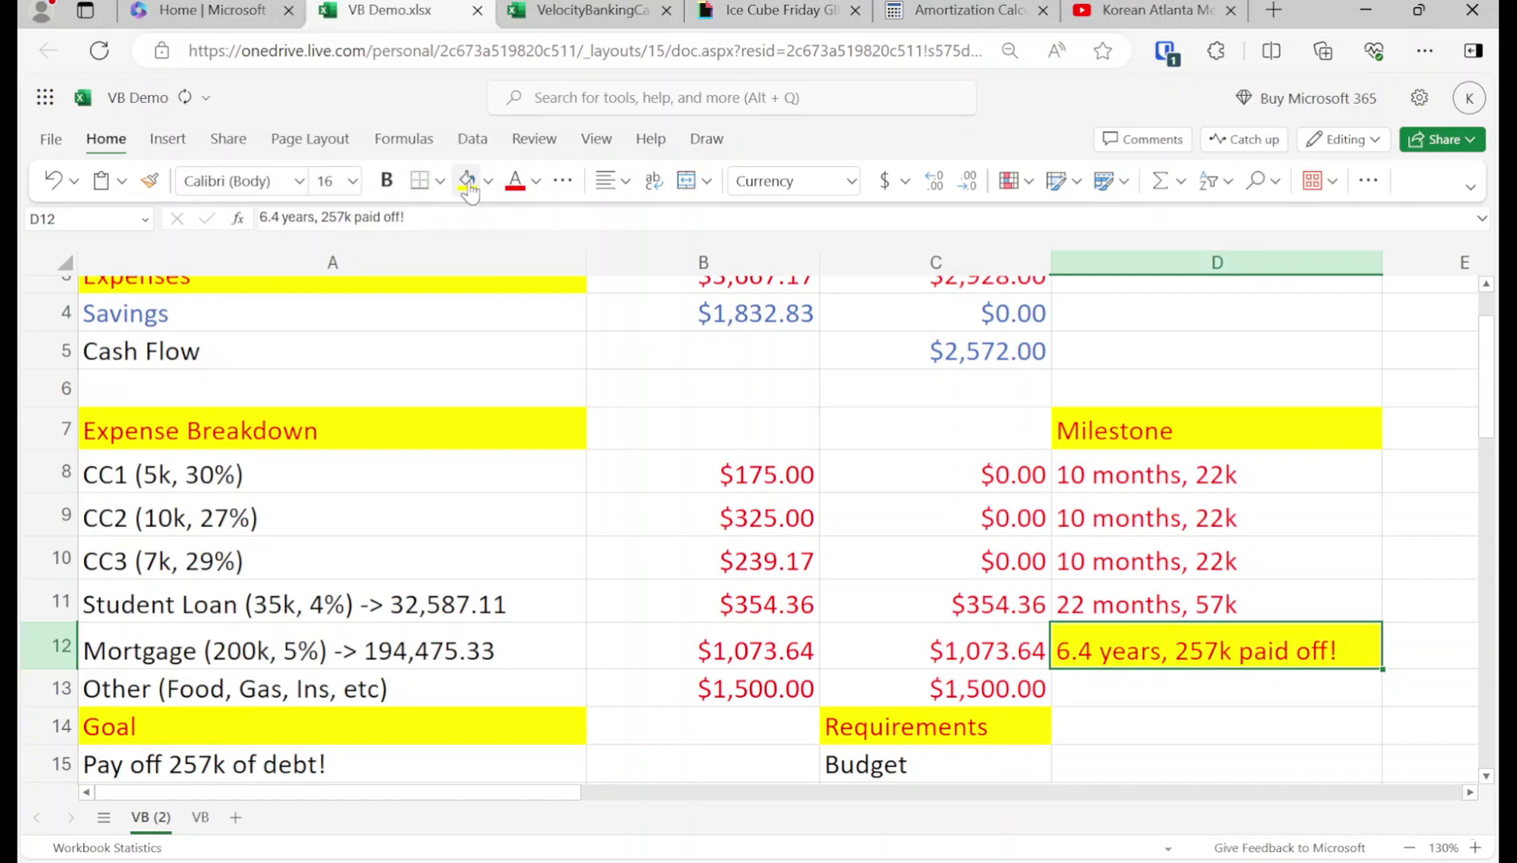
{"action": "left_click", "coordinate": [538, 190]}
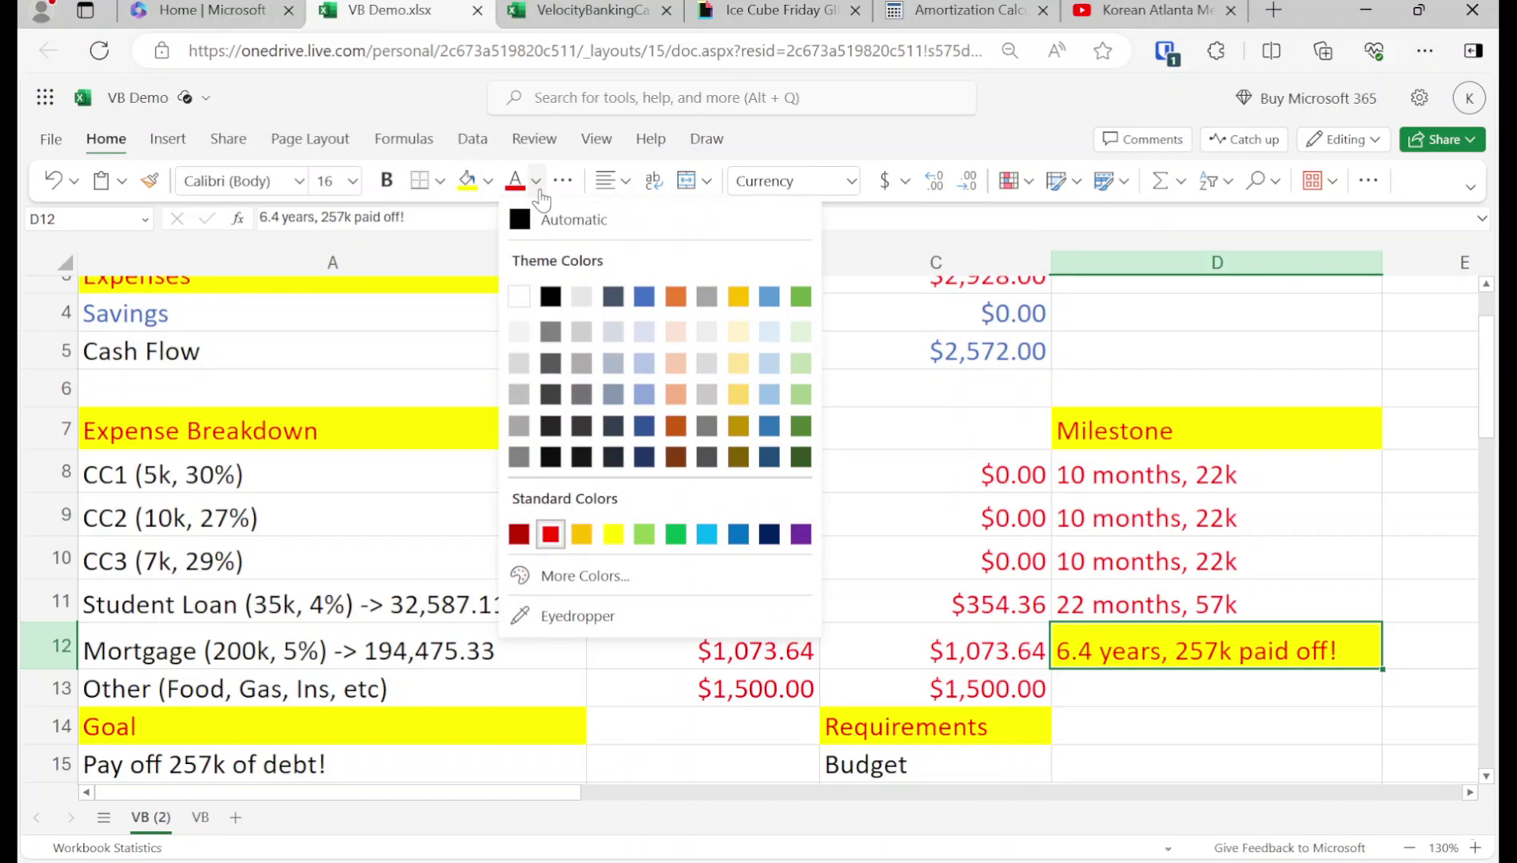
{"action": "left_click", "coordinate": [685, 541]}
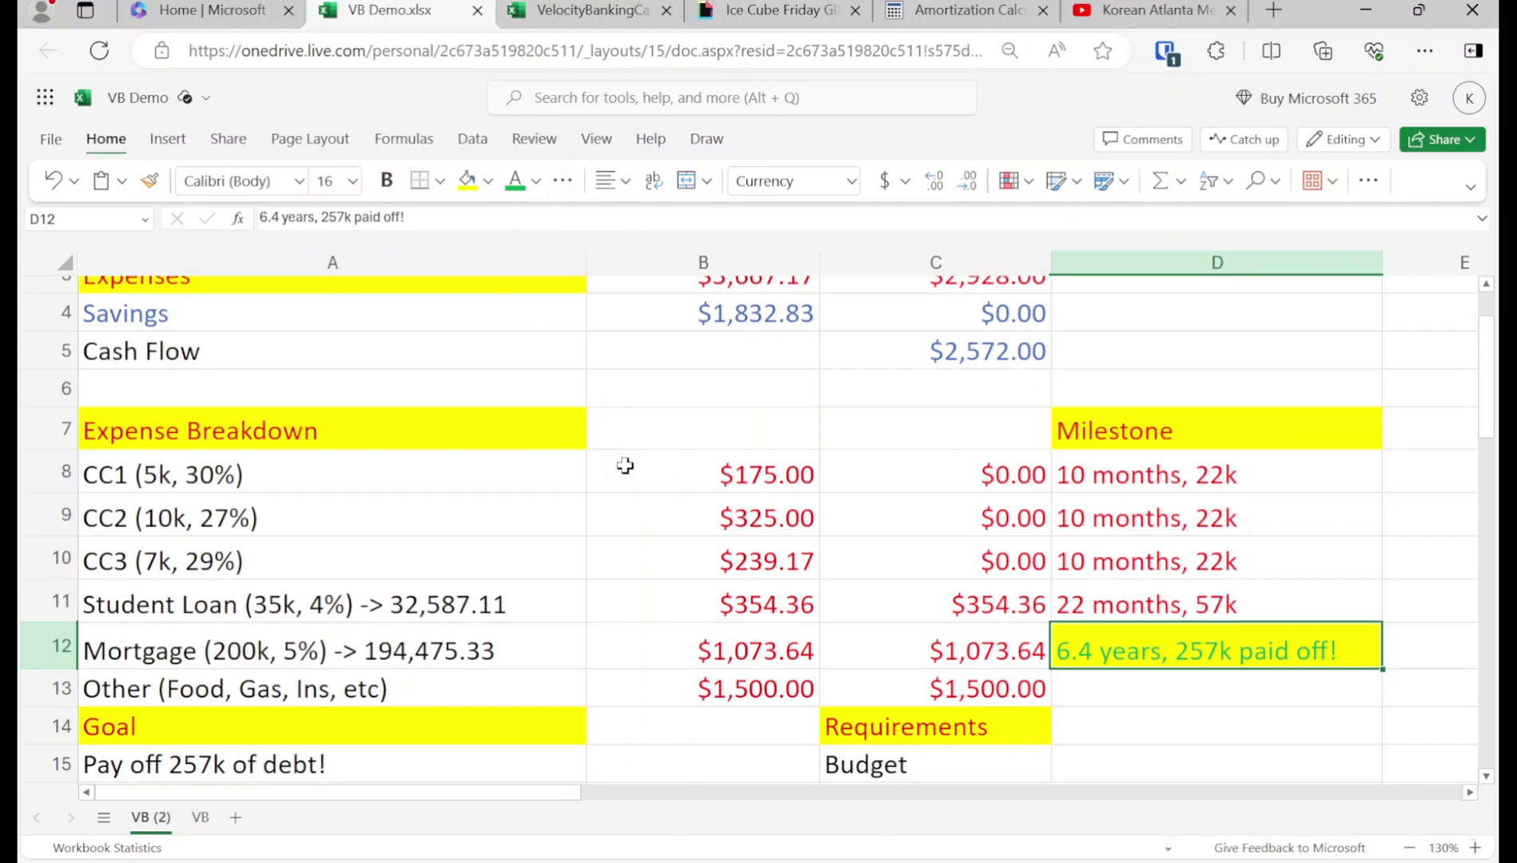
Switch to the Korean Atlanta Mentorship YouTube community page, view the channel's membership offer and close it
{"action": "left_click", "coordinate": [1141, 8]}
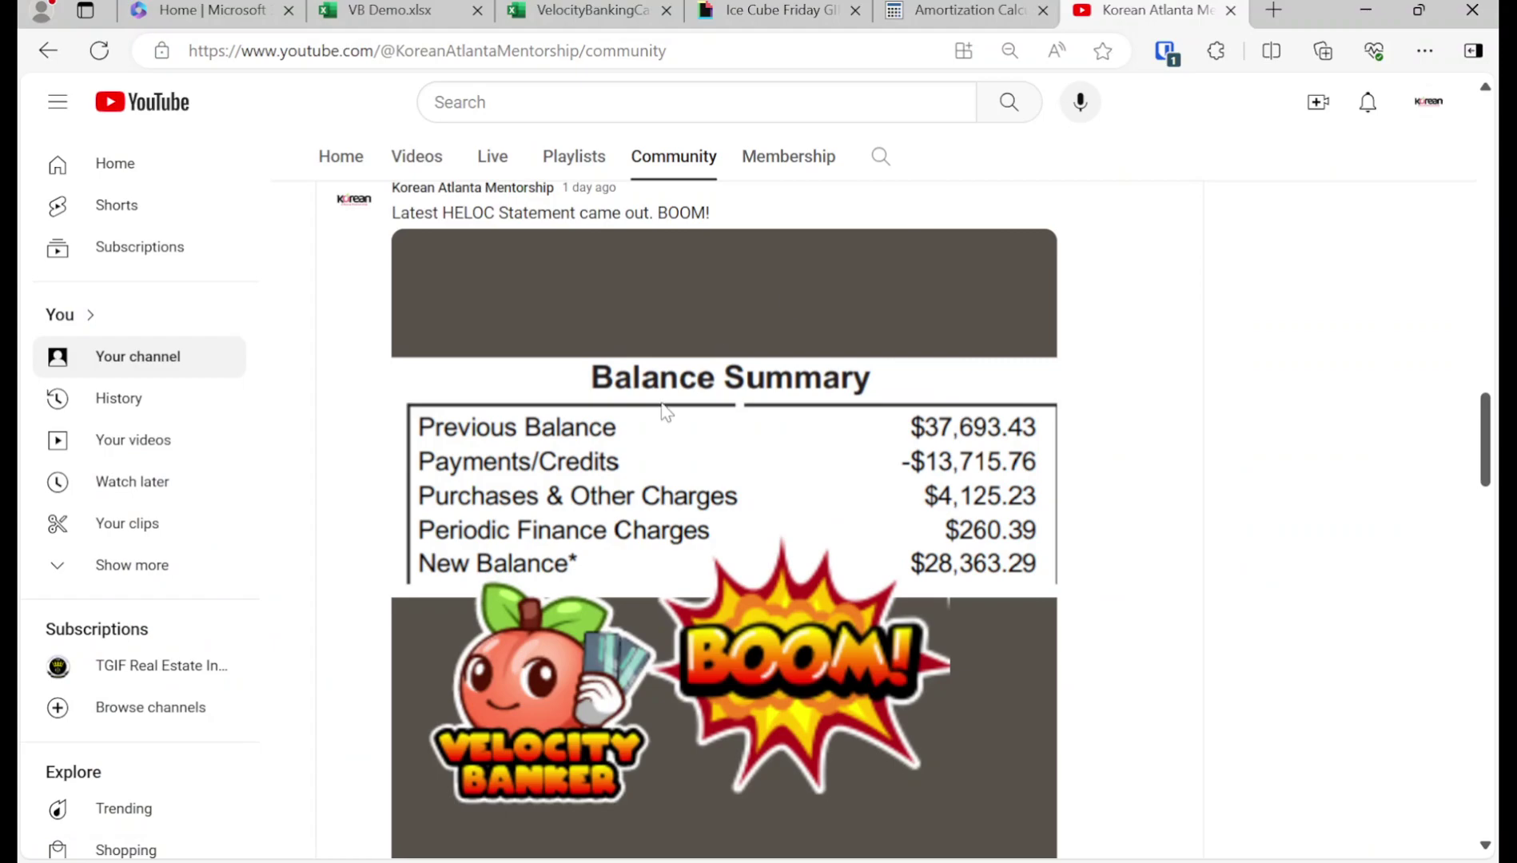
{"action": "scroll", "coordinate": [424, 583], "scroll_direction": "up", "scroll_amount": 10}
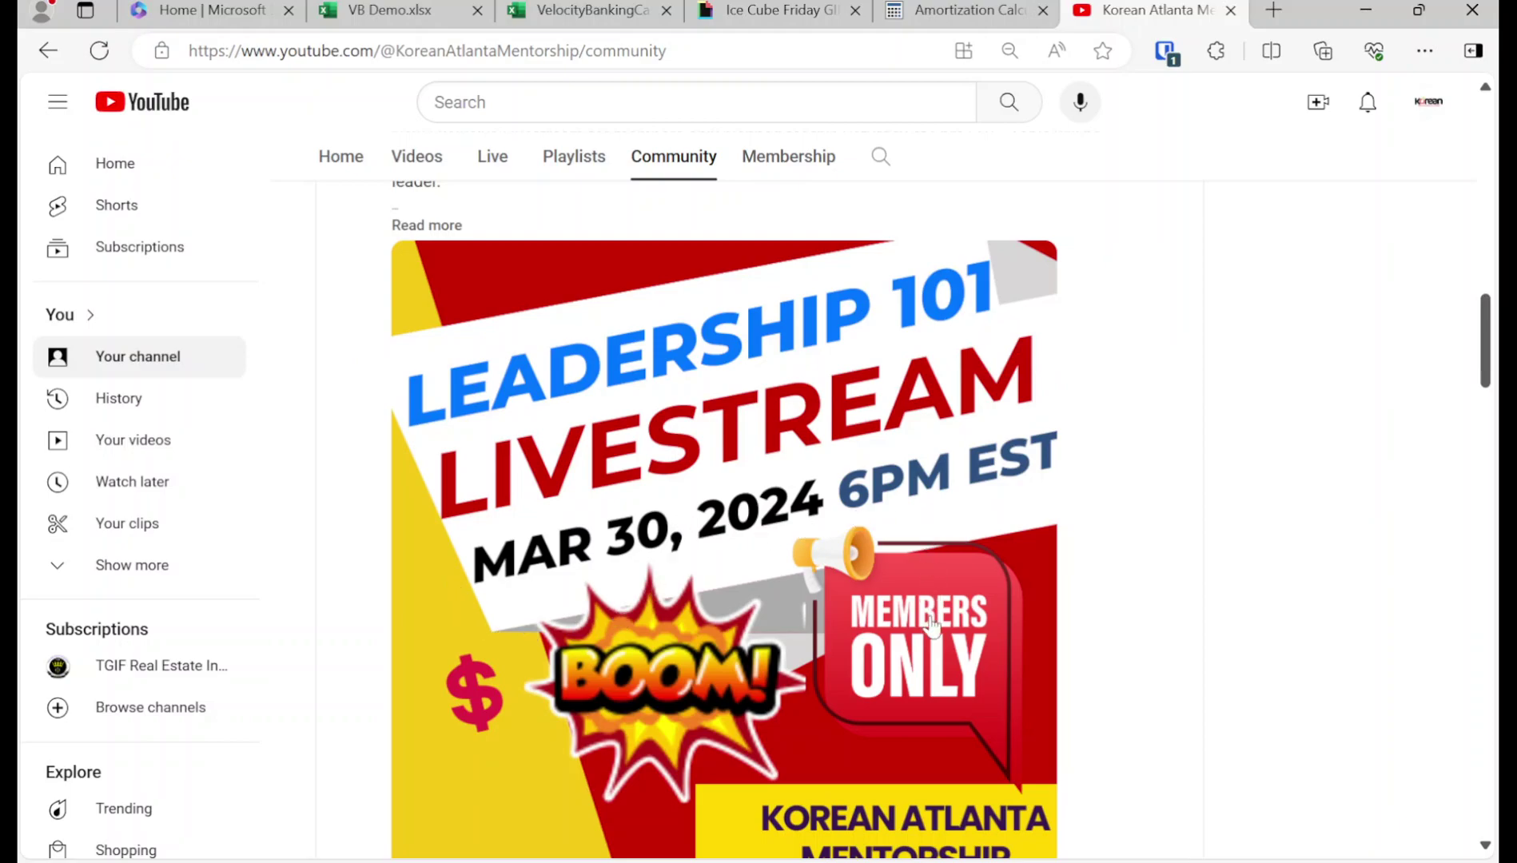
{"action": "scroll", "coordinate": [669, 377], "scroll_direction": "up", "scroll_amount": 15}
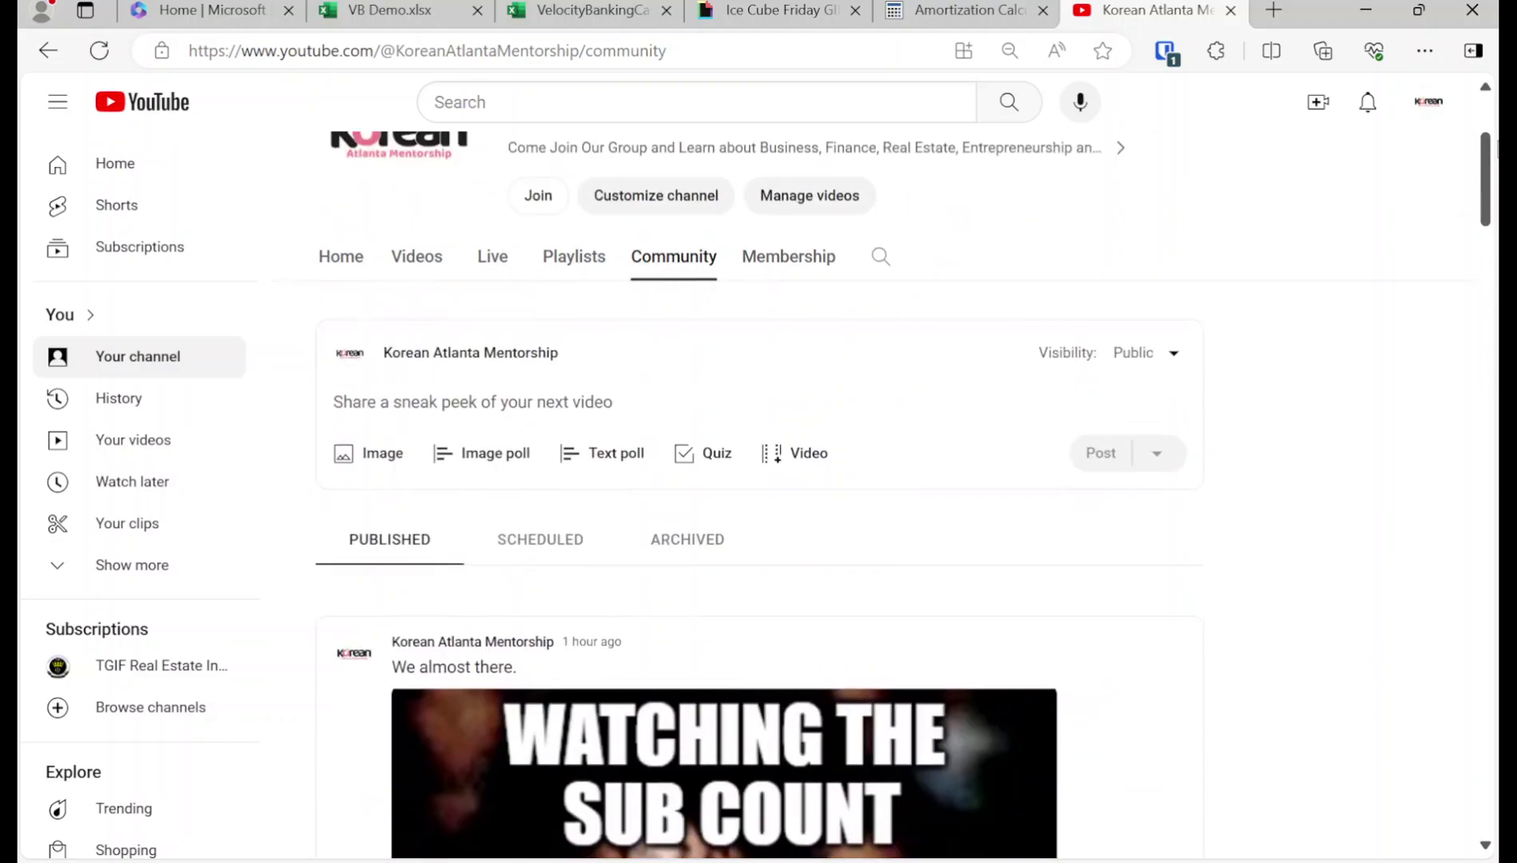
{"action": "left_click", "coordinate": [537, 330]}
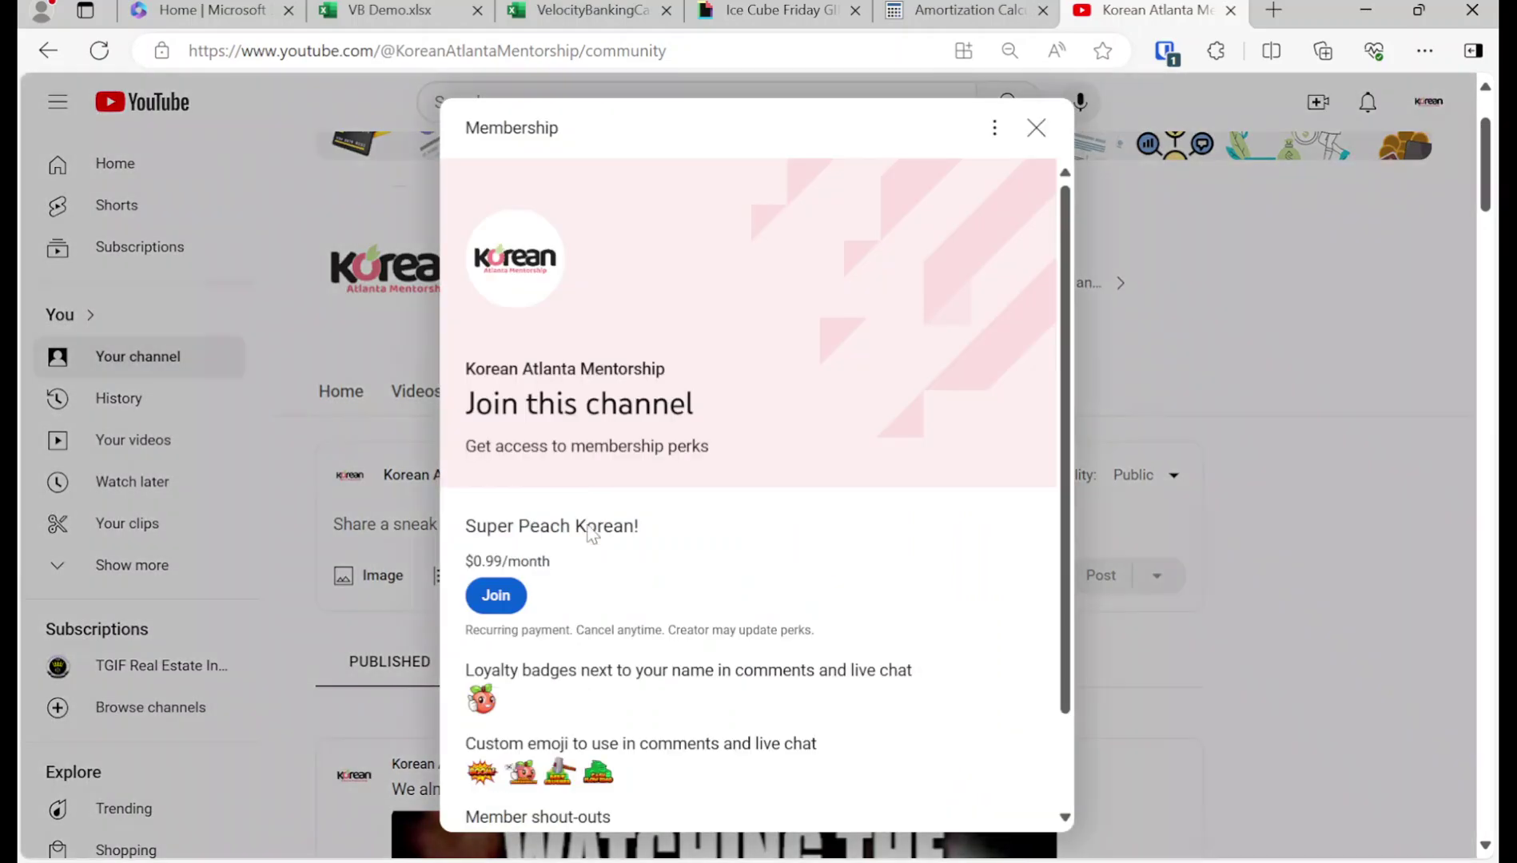
{"action": "left_click", "coordinate": [1037, 128]}
Browse the channel's community posts and return to the latest HELOC statement post with its balance summary
{"action": "scroll", "coordinate": [945, 441], "scroll_direction": "down", "scroll_amount": 4}
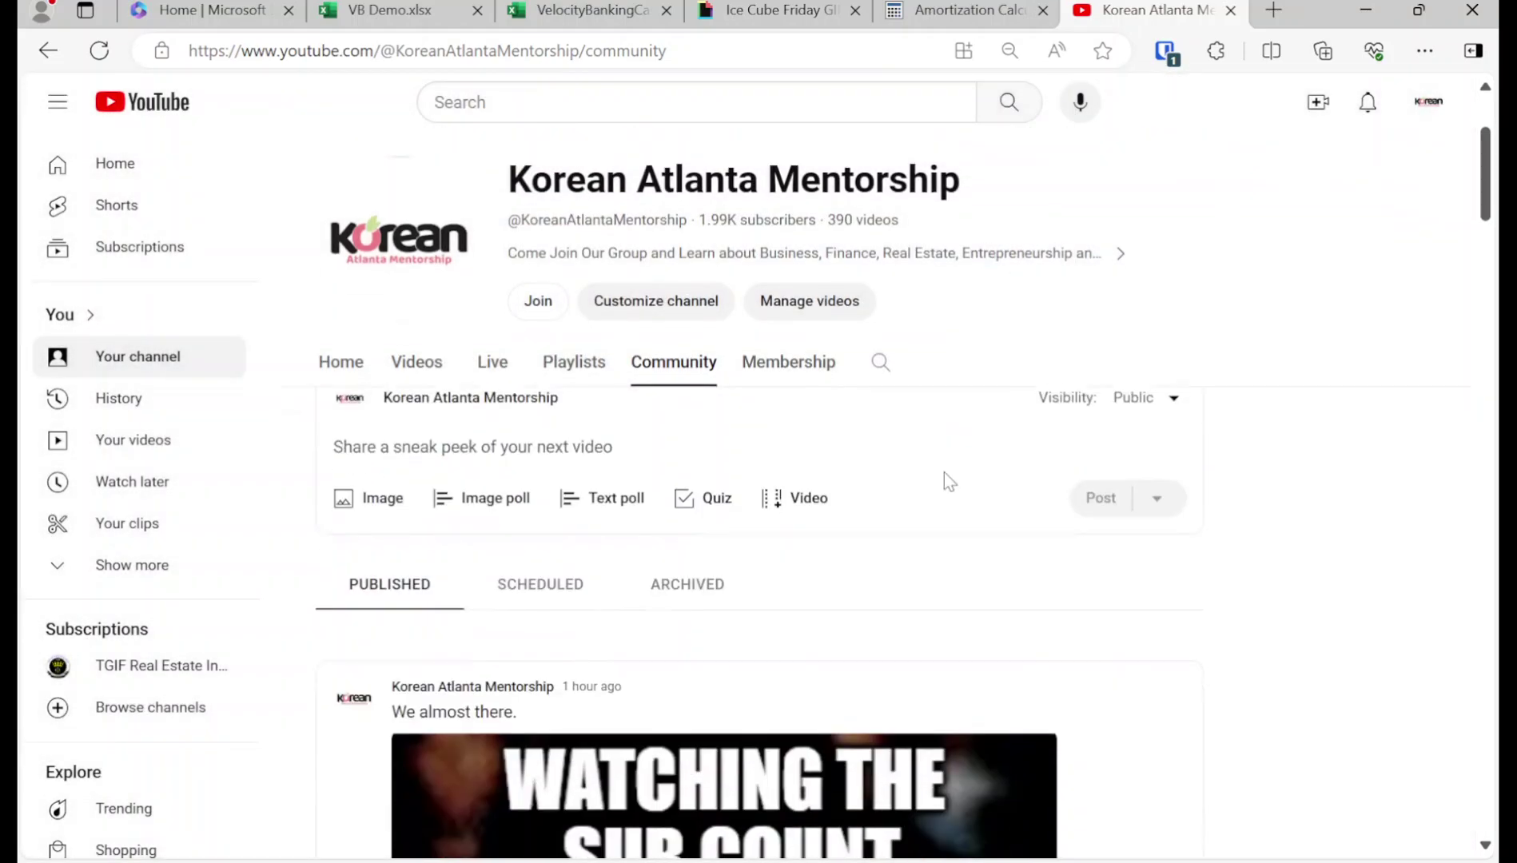
{"action": "scroll", "coordinate": [946, 480], "scroll_direction": "down", "scroll_amount": 3}
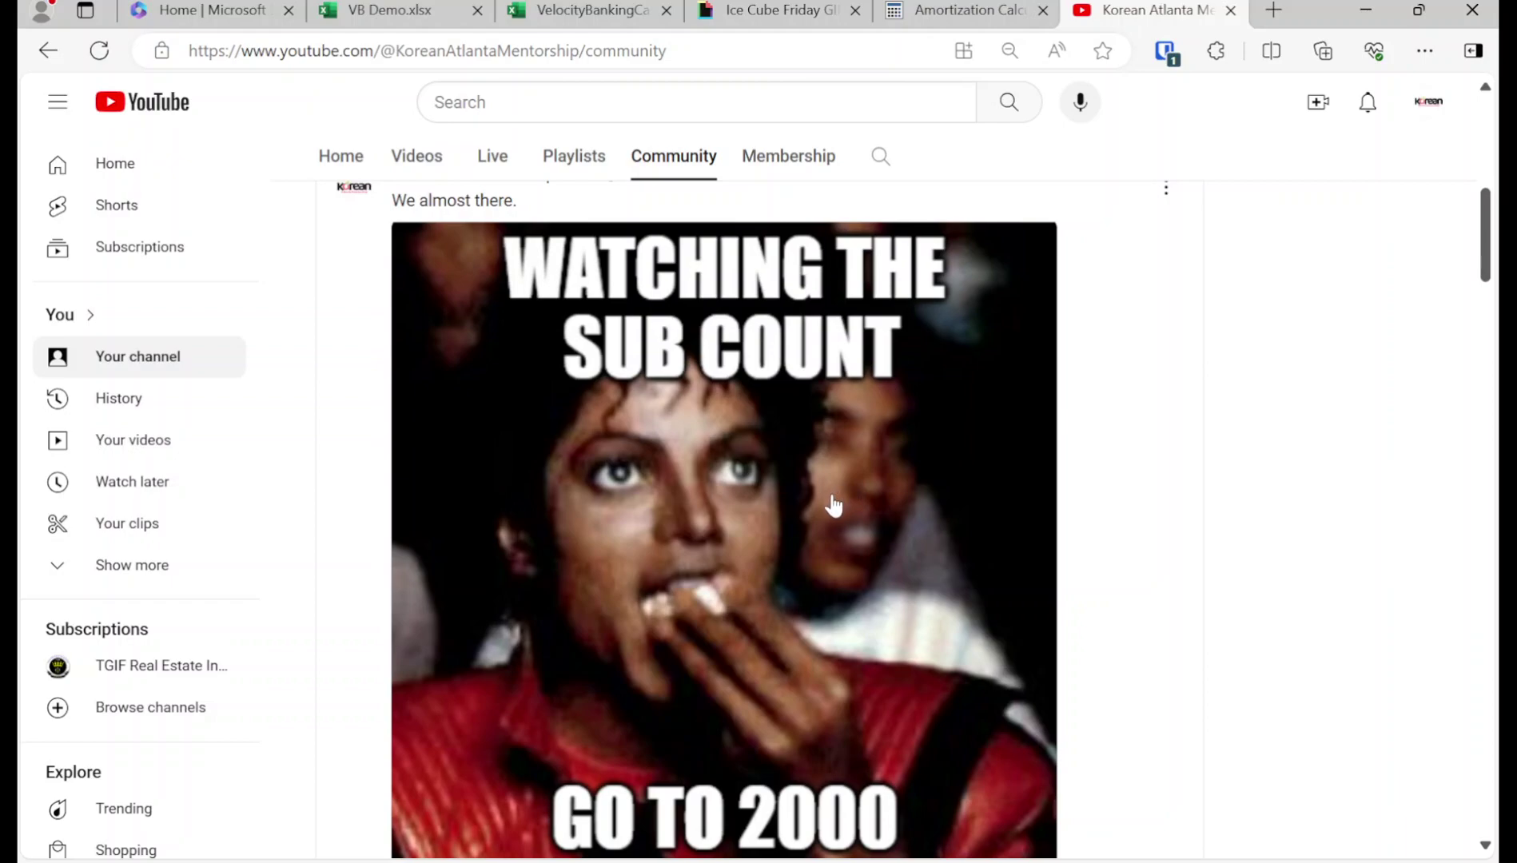
{"action": "scroll", "coordinate": [807, 503], "scroll_direction": "down", "scroll_amount": 4}
{"action": "scroll", "coordinate": [814, 508], "scroll_direction": "down", "scroll_amount": 15}
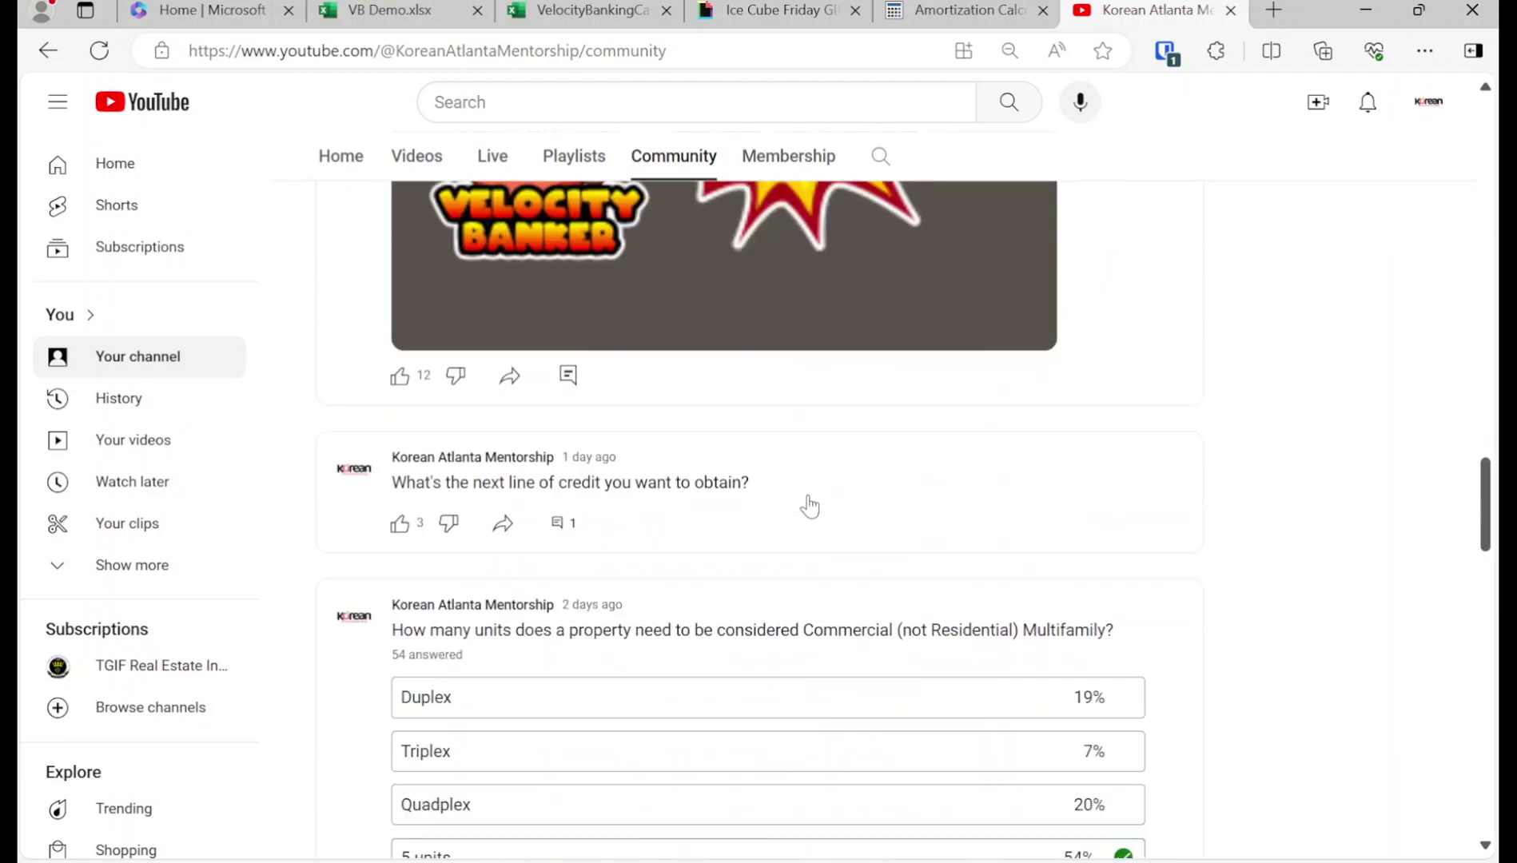
{"action": "scroll", "coordinate": [806, 501], "scroll_direction": "up", "scroll_amount": 7}
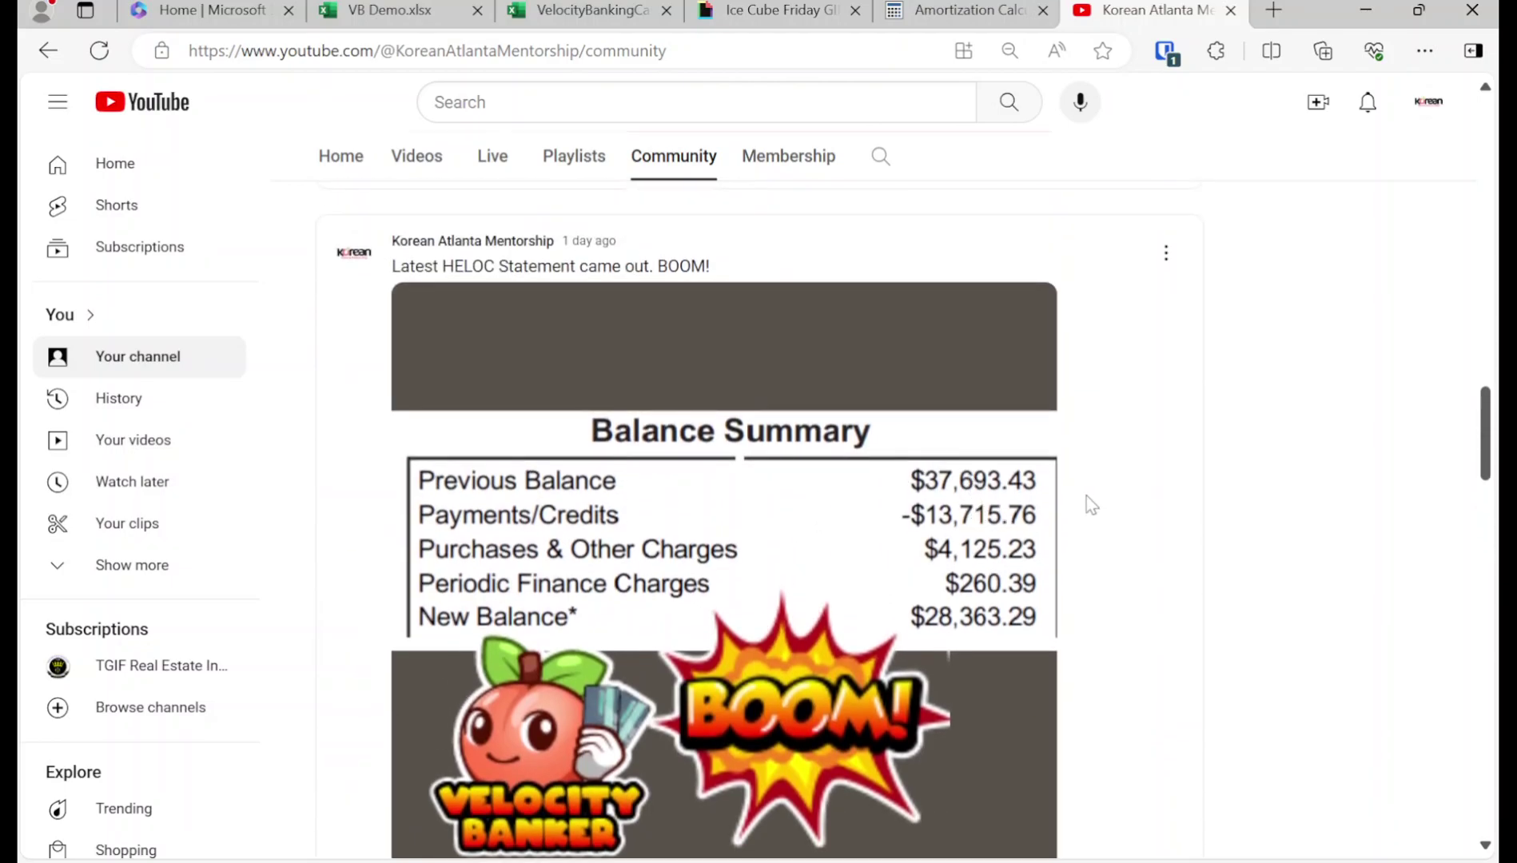